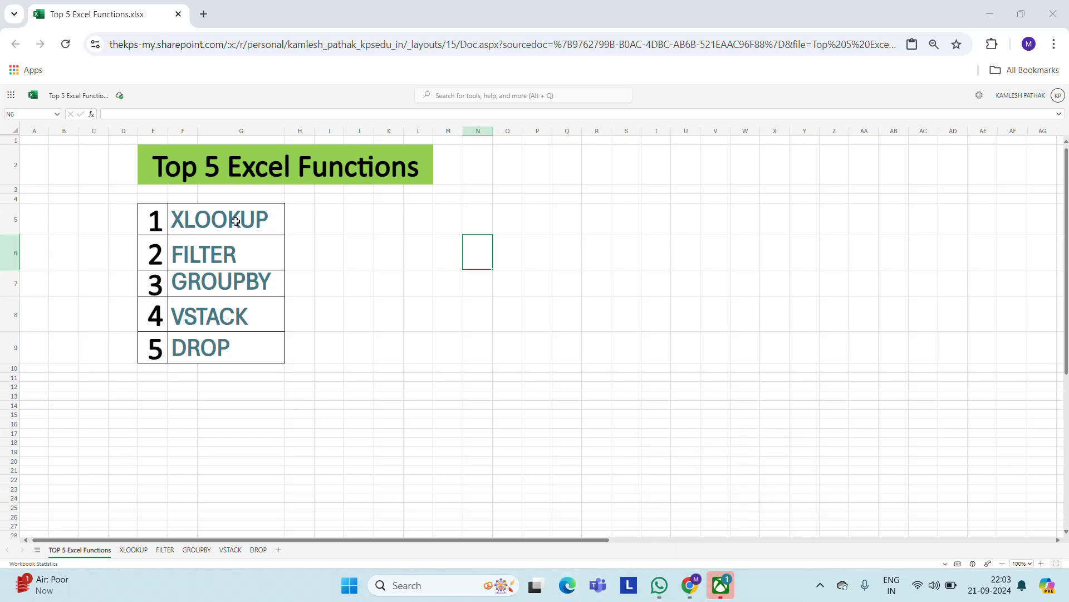
Open the XLOOKUP worksheet containing the student marks table.
{"action": "mouse_move", "coordinate": [207, 221]}
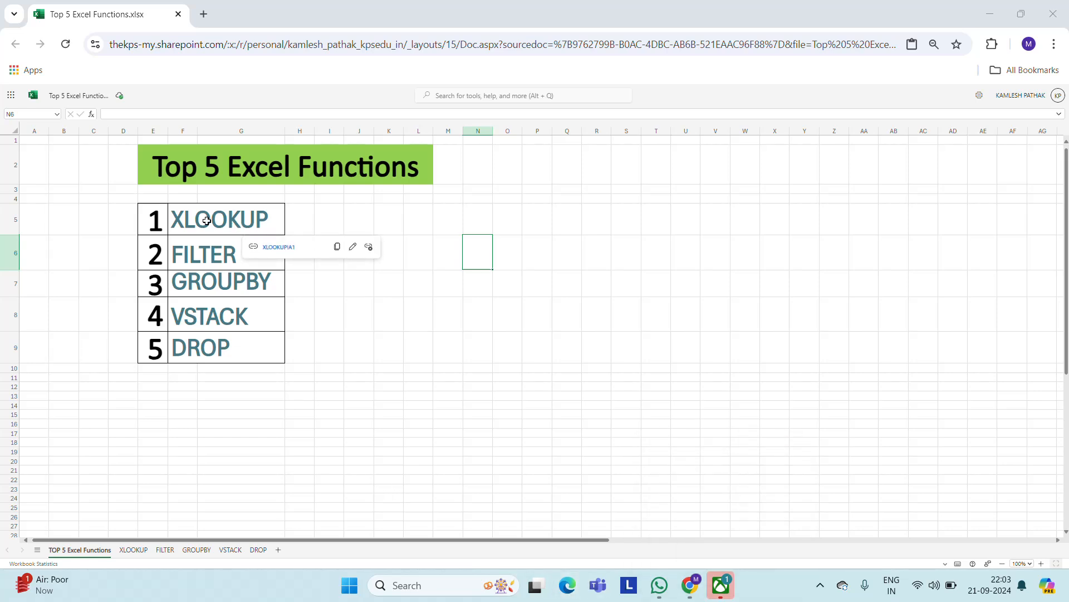
{"action": "left_click", "coordinate": [136, 551]}
{"action": "left_click", "coordinate": [295, 220]}
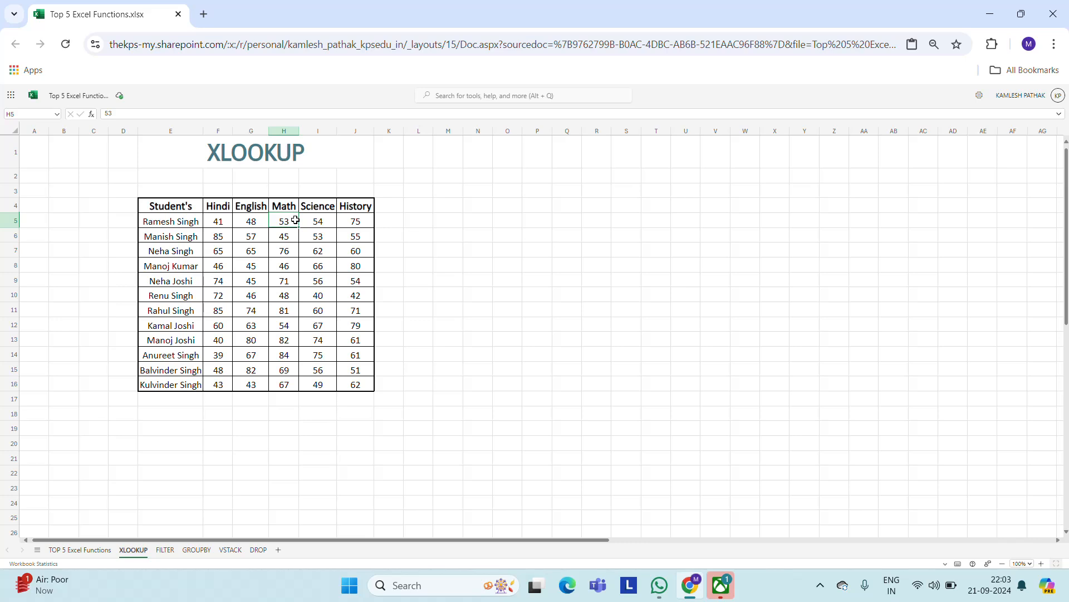
{"action": "key", "text": "Up"}
{"action": "key", "text": "Up"}
{"action": "key", "text": "Up"}
{"action": "key", "text": "Down"}
{"action": "key", "text": "Down"}
{"action": "key", "text": "Down"}
Review the marks table's header cells from Student's through Hindi, English, Math, Science and History.
{"action": "left_click", "coordinate": [167, 210]}
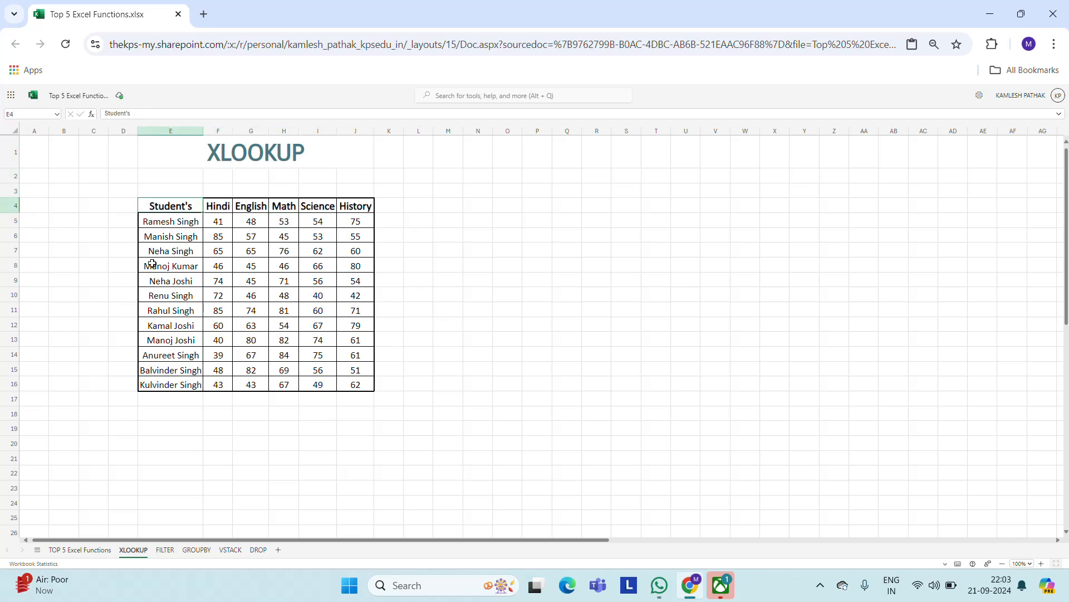
{"action": "left_click", "coordinate": [218, 207]}
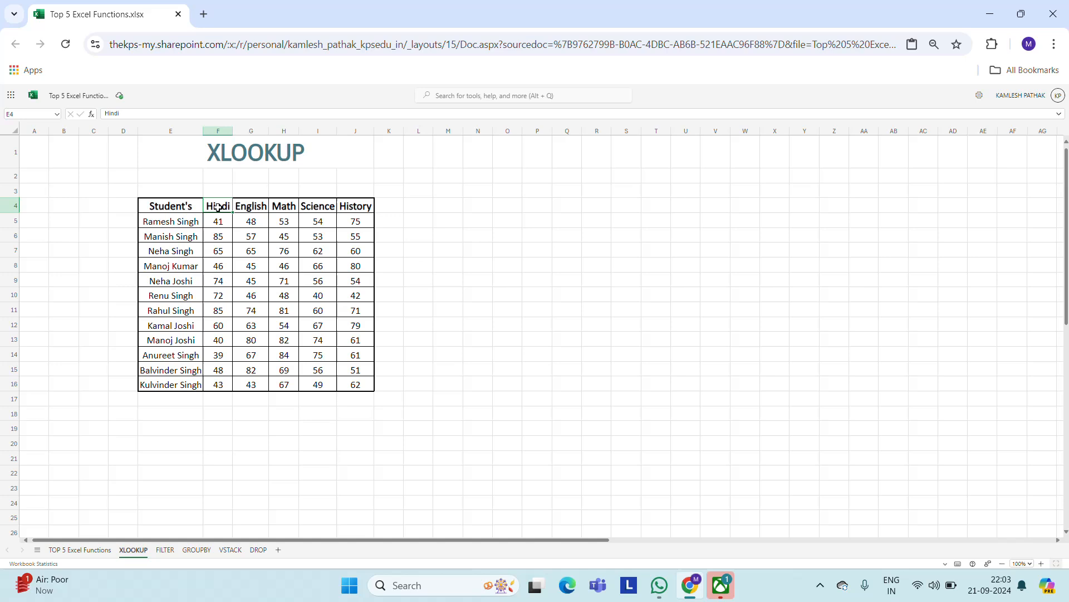
{"action": "left_click", "coordinate": [248, 207]}
{"action": "left_click", "coordinate": [284, 208]}
{"action": "left_click", "coordinate": [321, 207]}
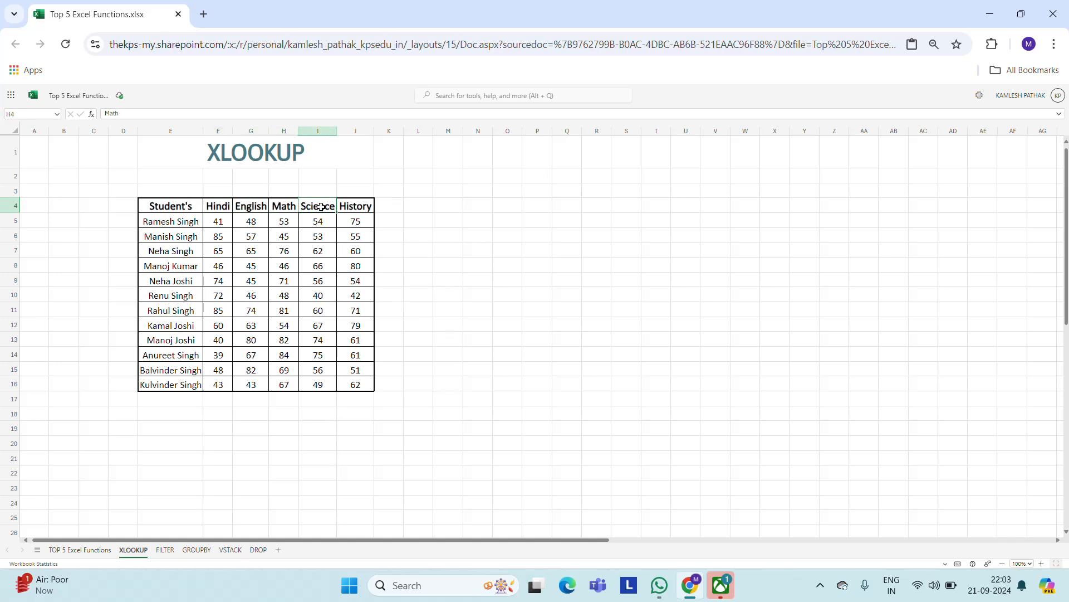
{"action": "left_click", "coordinate": [353, 207]}
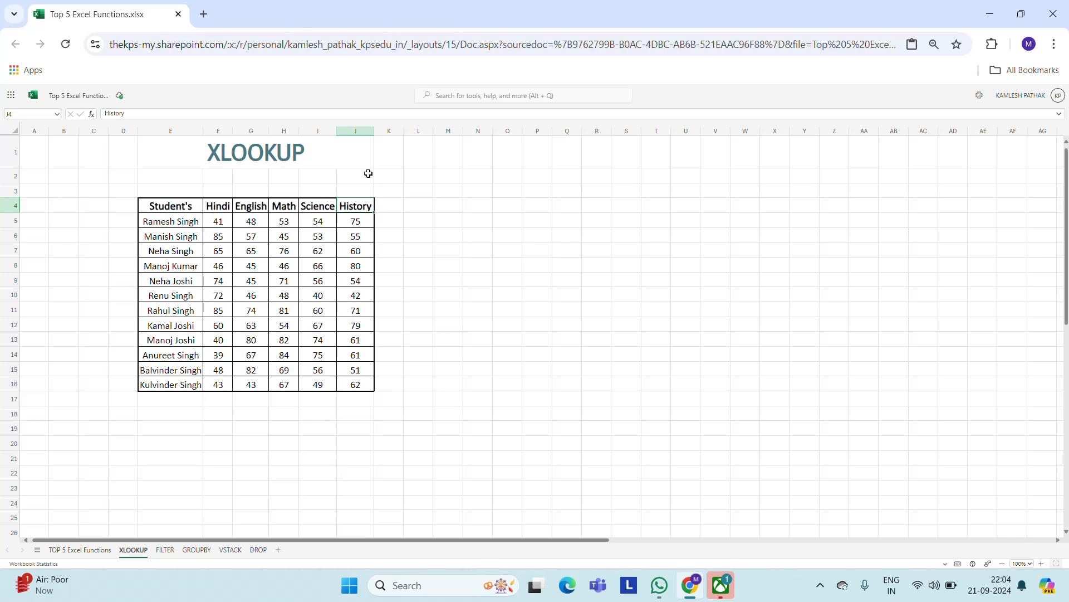
Copy the Student's column E4:E16 to O4:O16 and widen column O to fit the names.
{"action": "left_click", "coordinate": [177, 208]}
{"action": "key", "text": "ctrl+shift+Down"}
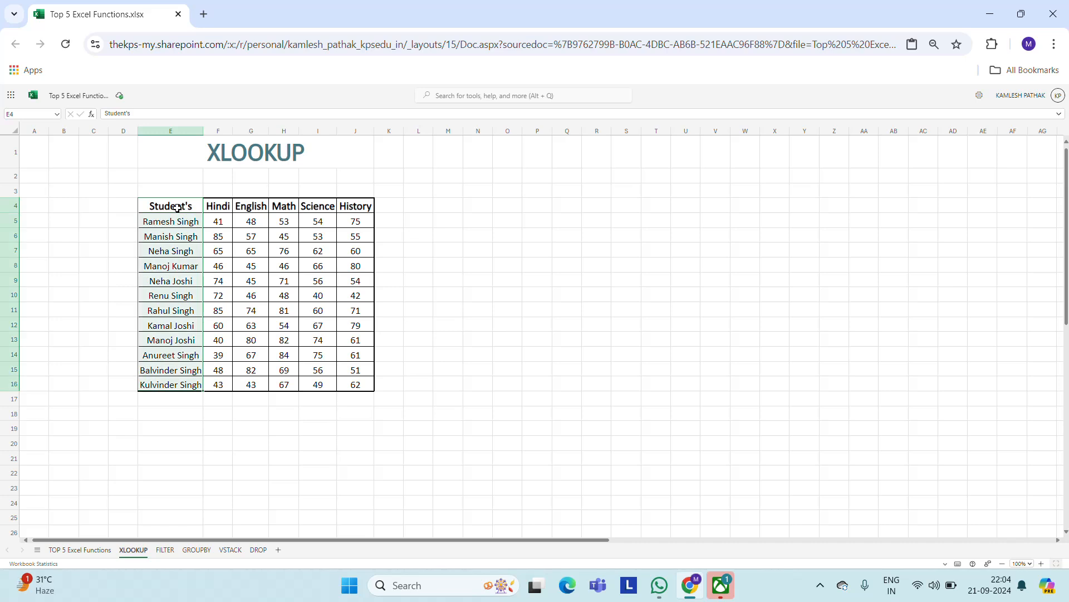
{"action": "key", "text": "ctrl+c"}
{"action": "key", "text": "Right"}
{"action": "key", "text": "Right"}
{"action": "key", "text": "Right"}
{"action": "key", "text": "Right"}
{"action": "key", "text": "Right"}
{"action": "key", "text": "Right"}
{"action": "key", "text": "Right"}
{"action": "key", "text": "Right"}
{"action": "key", "text": "Right"}
{"action": "key", "text": "Right"}
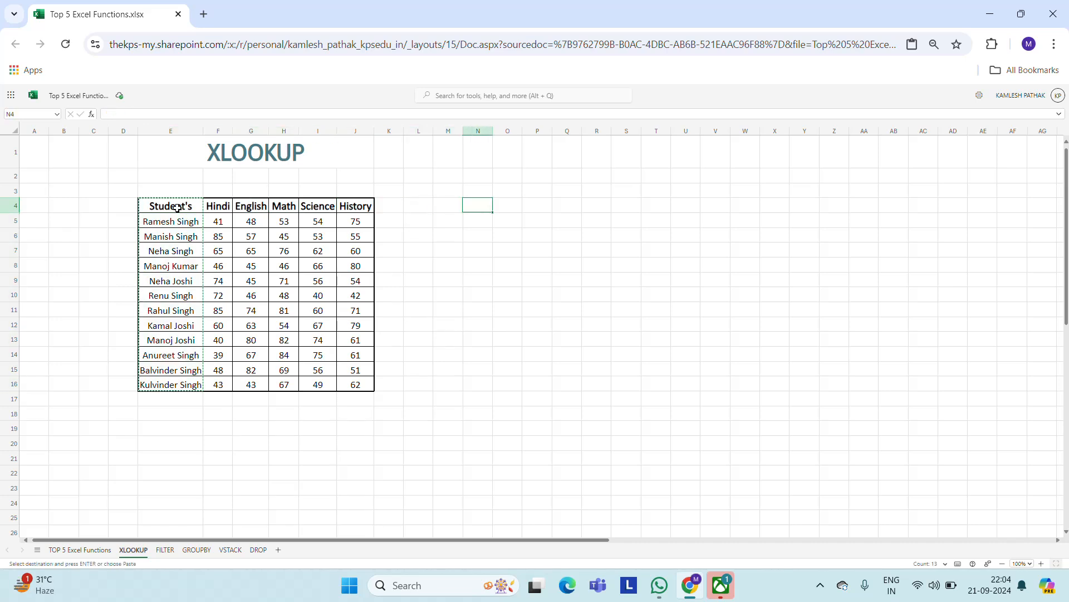
{"action": "key", "text": "ctrl+v"}
{"action": "key", "text": "Escape"}
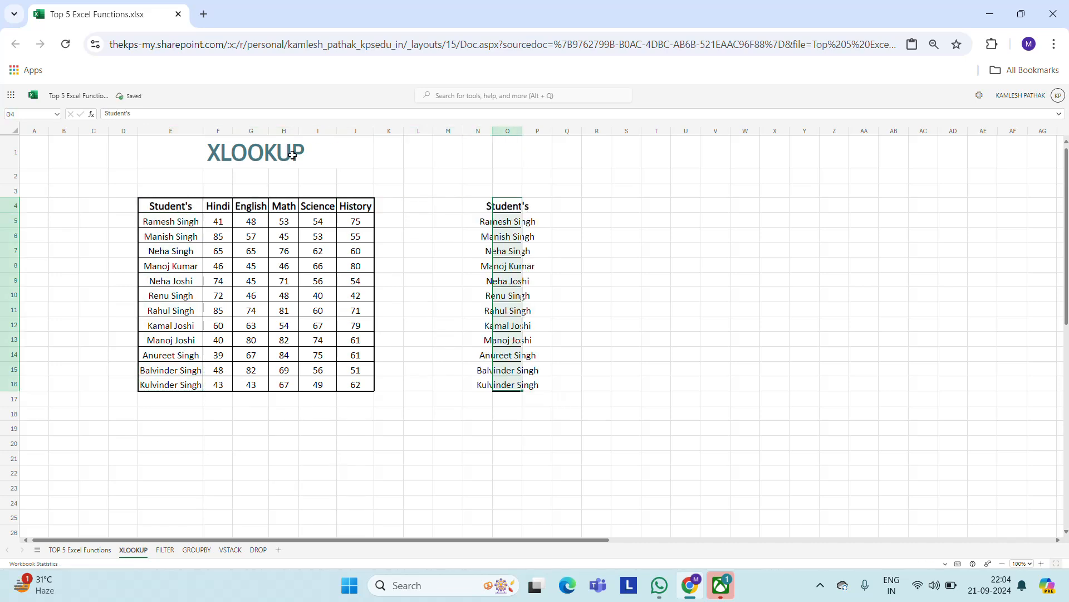
{"action": "left_click_drag", "start_coordinate": [522, 138], "coordinate": [590, 138]}
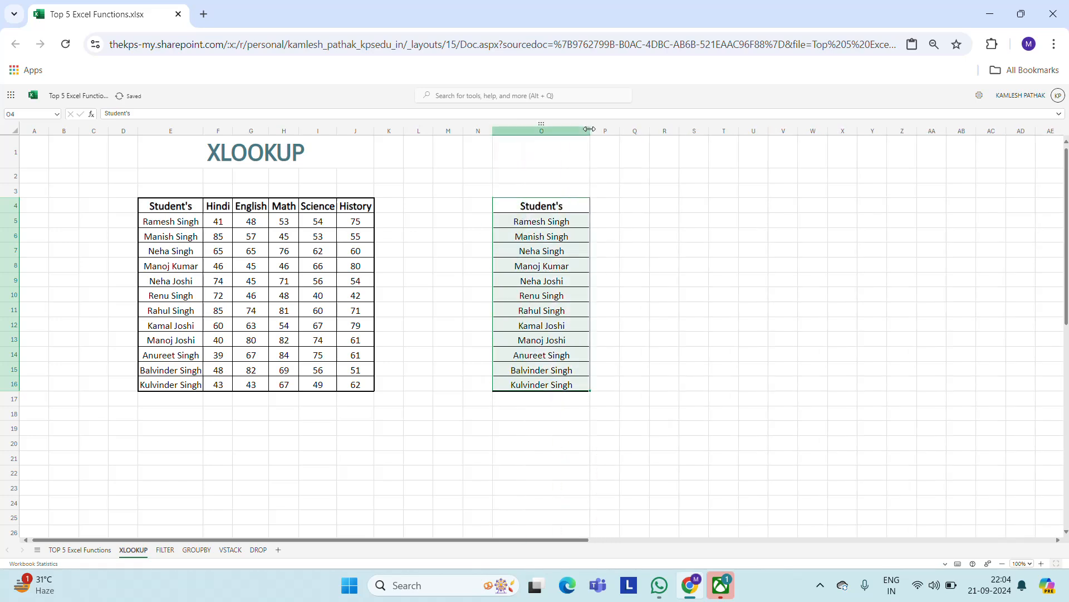
{"action": "left_click", "coordinate": [227, 203]}
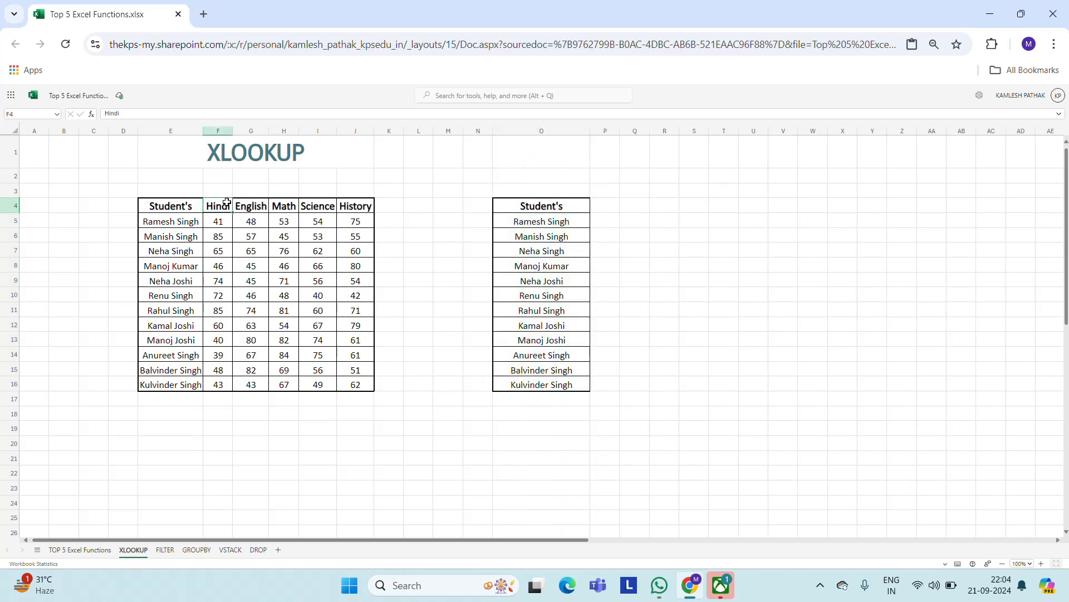
{"action": "key", "text": "Right"}
{"action": "key", "text": "Right"}
{"action": "key", "text": "Right"}
{"action": "key", "text": "Right"}
{"action": "key", "text": "Right"}
{"action": "key", "text": "Right"}
{"action": "key", "text": "Right"}
{"action": "key", "text": "Right"}
{"action": "key", "text": "Right"}
{"action": "key", "text": "Right"}
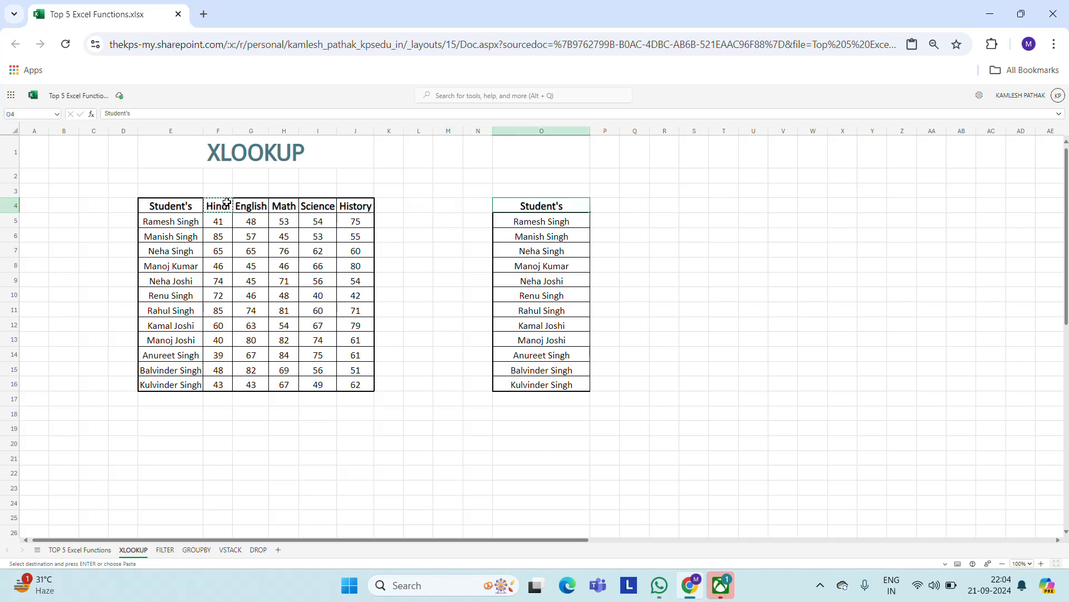
{"action": "key", "text": "ctrl+v"}
{"action": "key", "text": "Escape"}
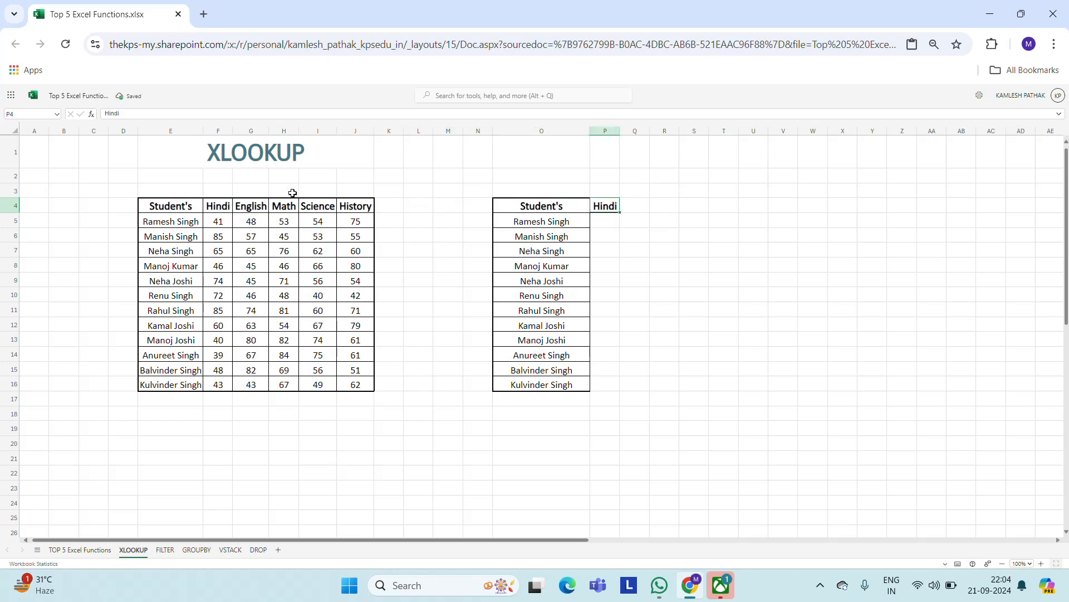
{"action": "left_click", "coordinate": [230, 206]}
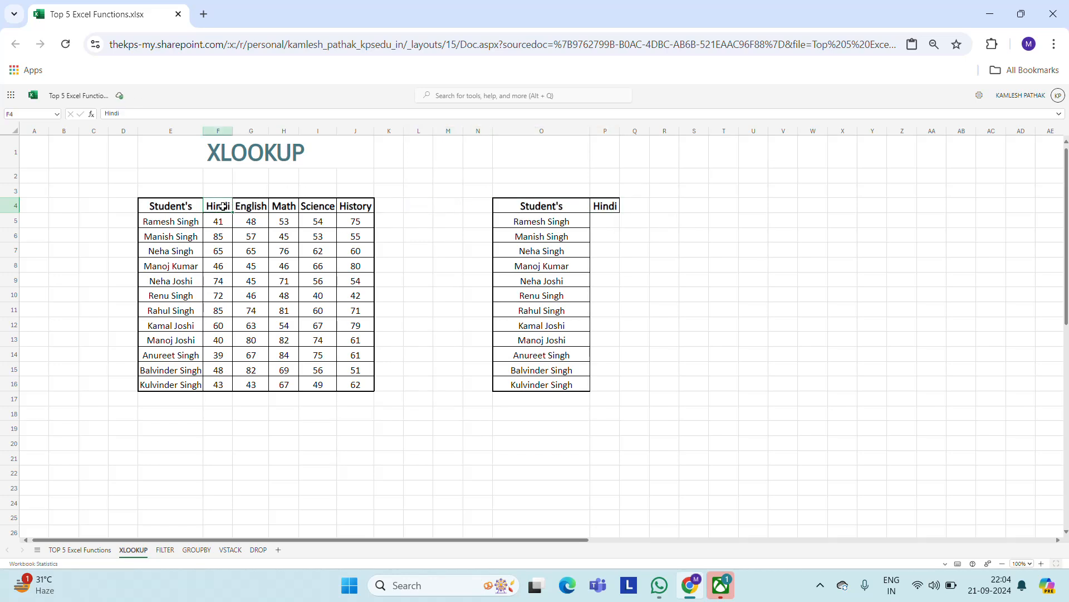
{"action": "left_click", "coordinate": [613, 210]}
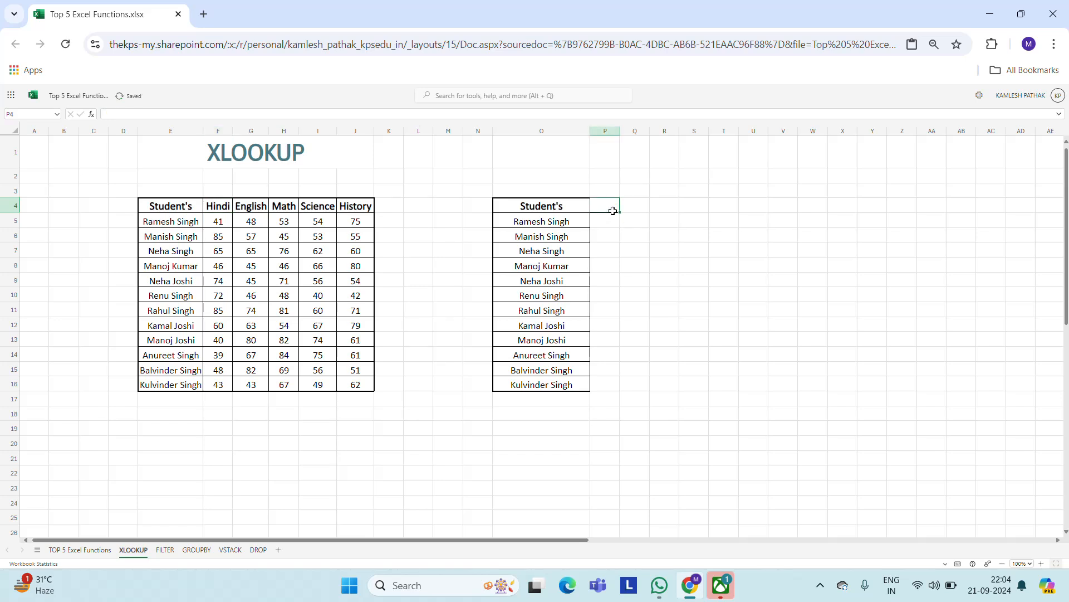
Copy the History header from J4 to P4 beside the new student list and widen column P.
{"action": "left_click", "coordinate": [349, 206]}
{"action": "key", "text": "ctrl+c"}
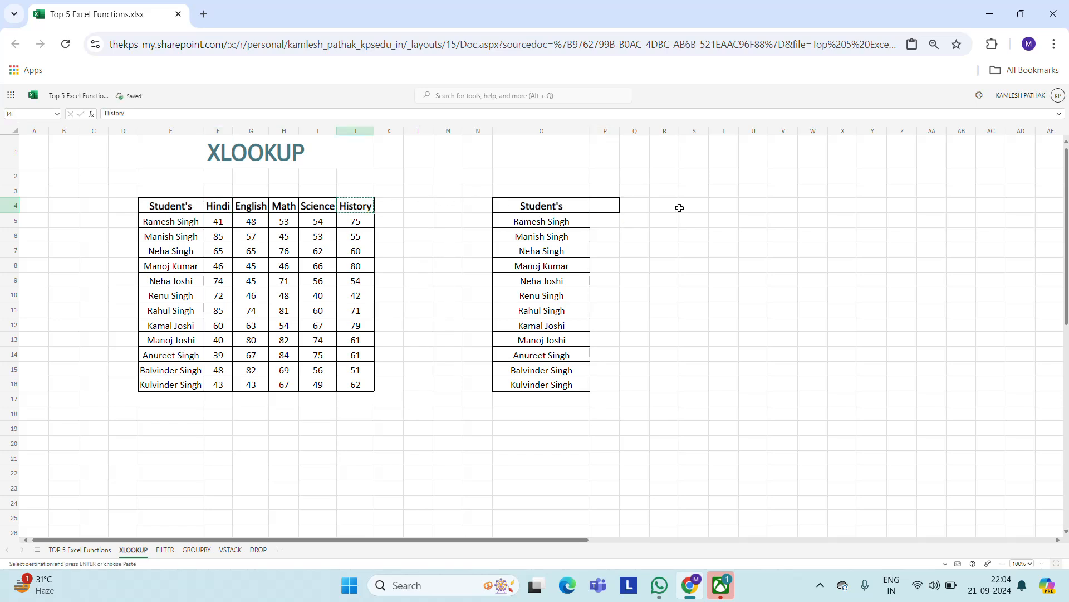
{"action": "left_click", "coordinate": [606, 204]}
{"action": "key", "text": "ctrl+v"}
{"action": "key", "text": "Escape"}
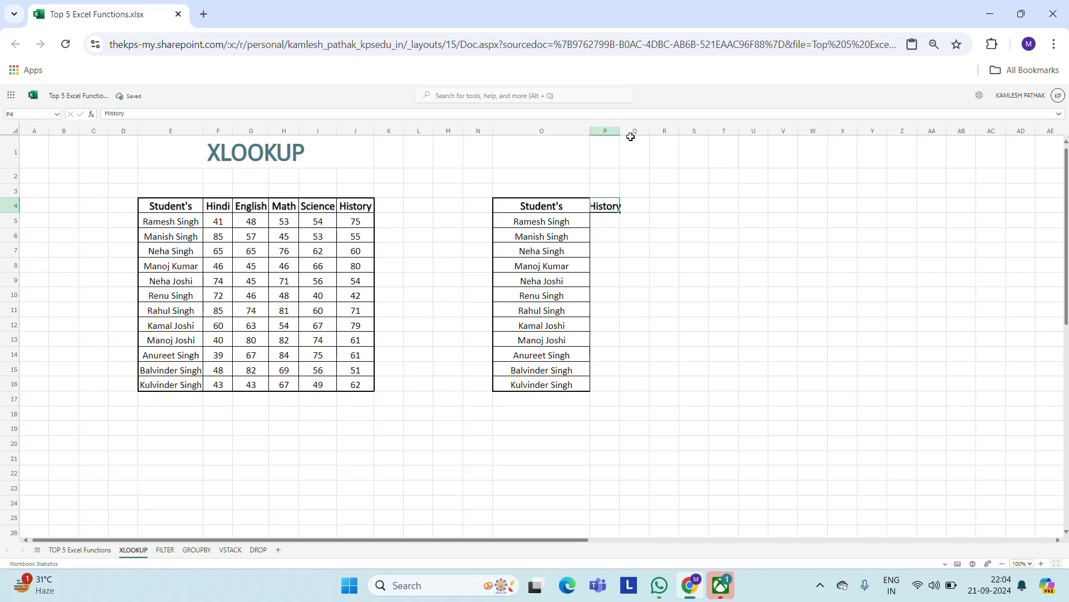
{"action": "left_click_drag", "start_coordinate": [620, 130], "coordinate": [670, 130]}
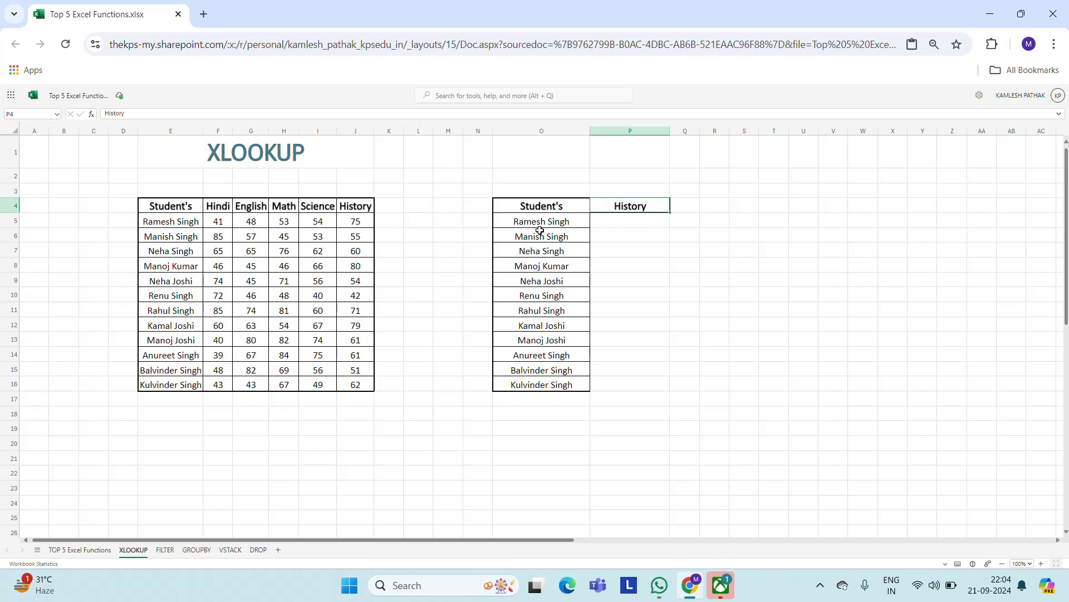
Enter =XLOOKUP(O5:O16,E5:E16,J5:J16) in P5 to return every listed student's History marks.
{"action": "left_click", "coordinate": [656, 226]}
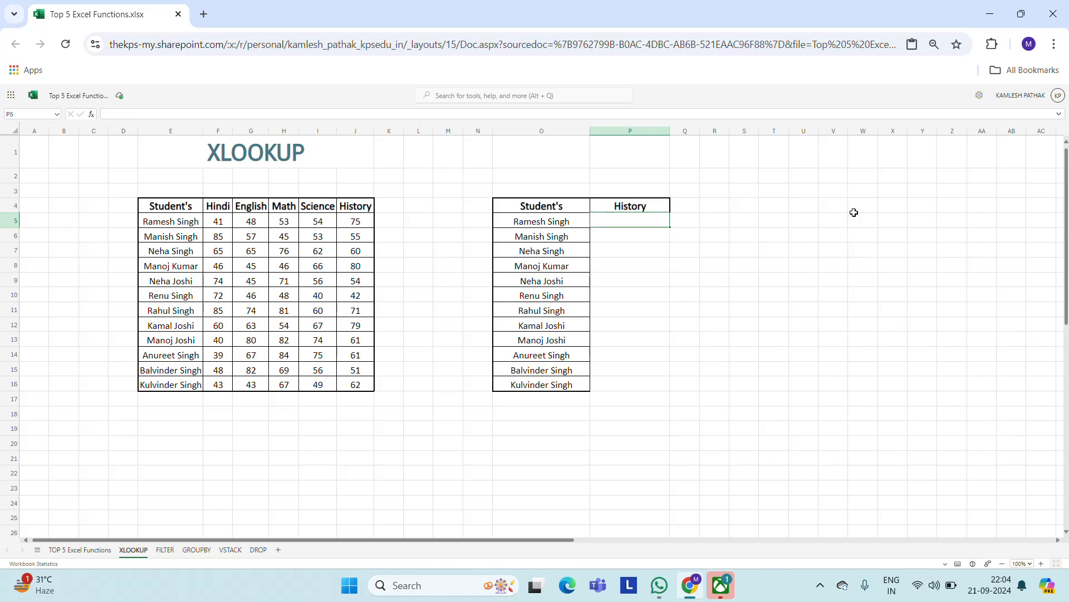
{"action": "type", "text": "=x1"}
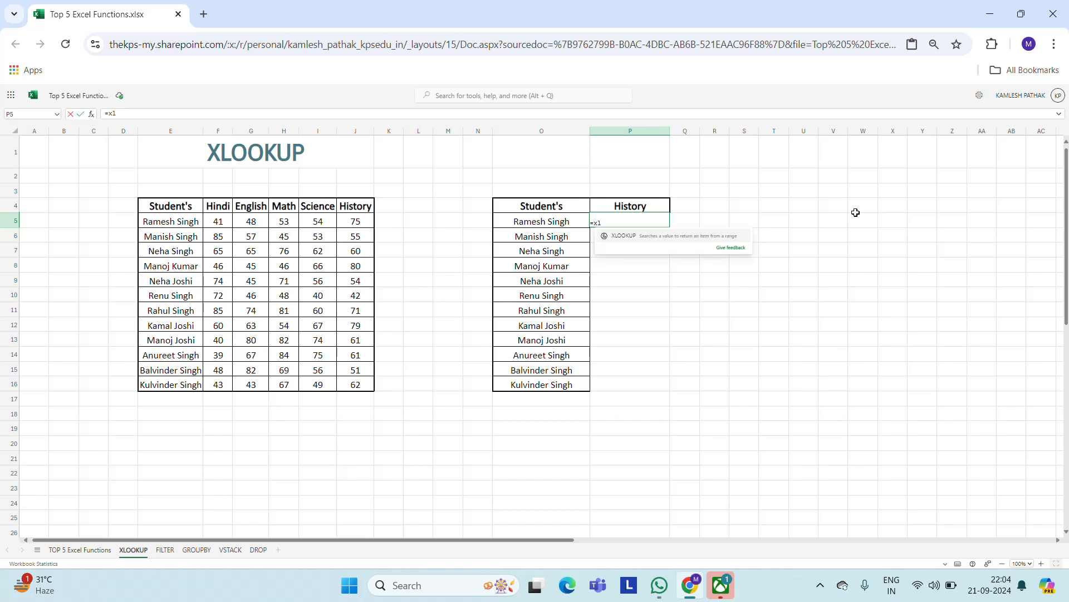
{"action": "key", "text": "Tab"}
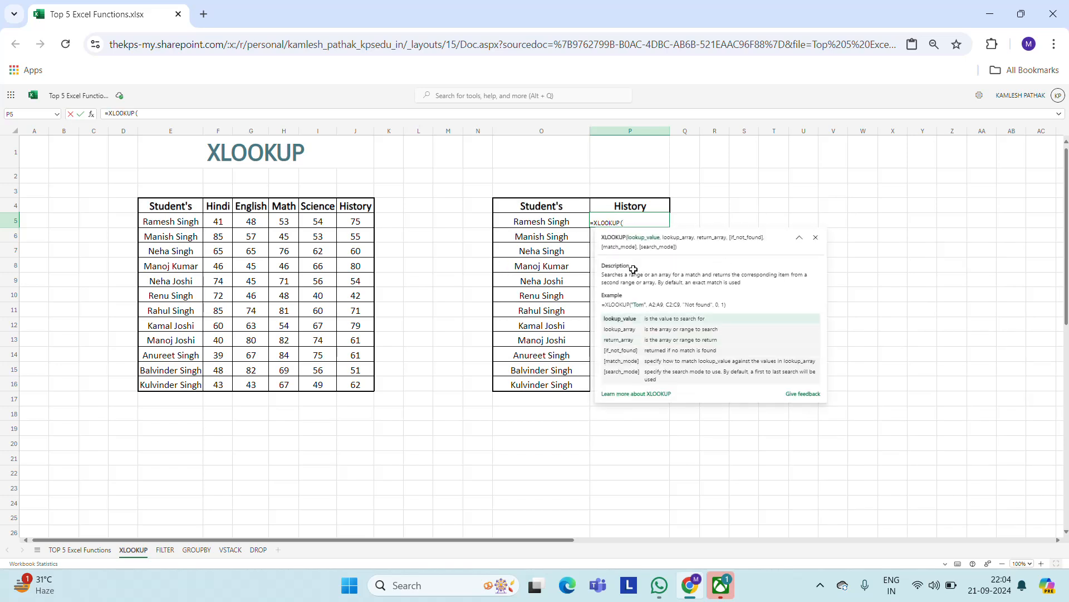
{"action": "left_click", "coordinate": [546, 223]}
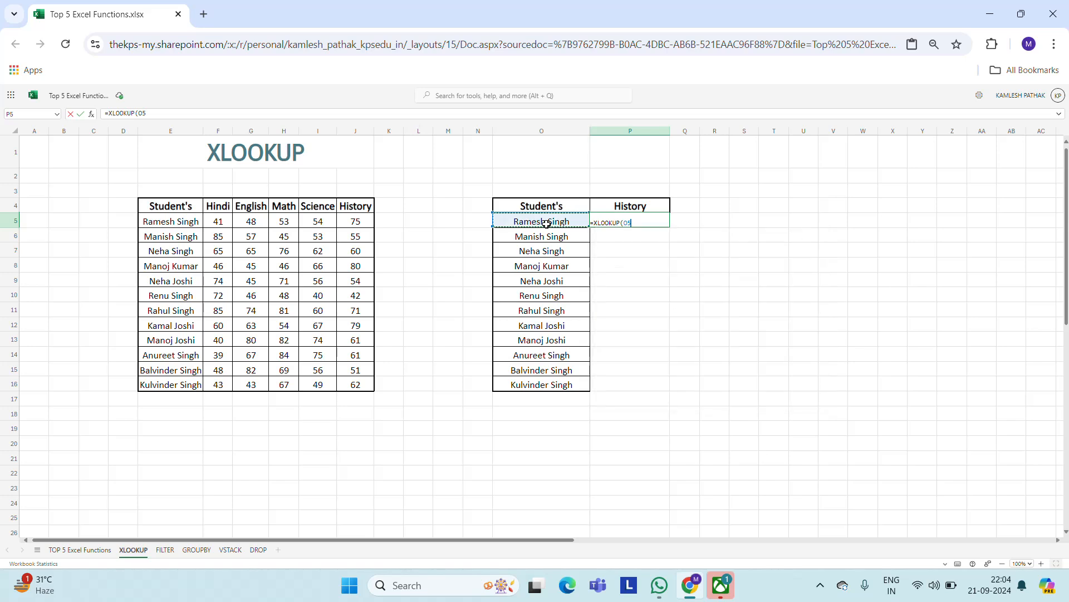
{"action": "key", "text": "ctrl+shift+Down"}
{"action": "type", "text": ","}
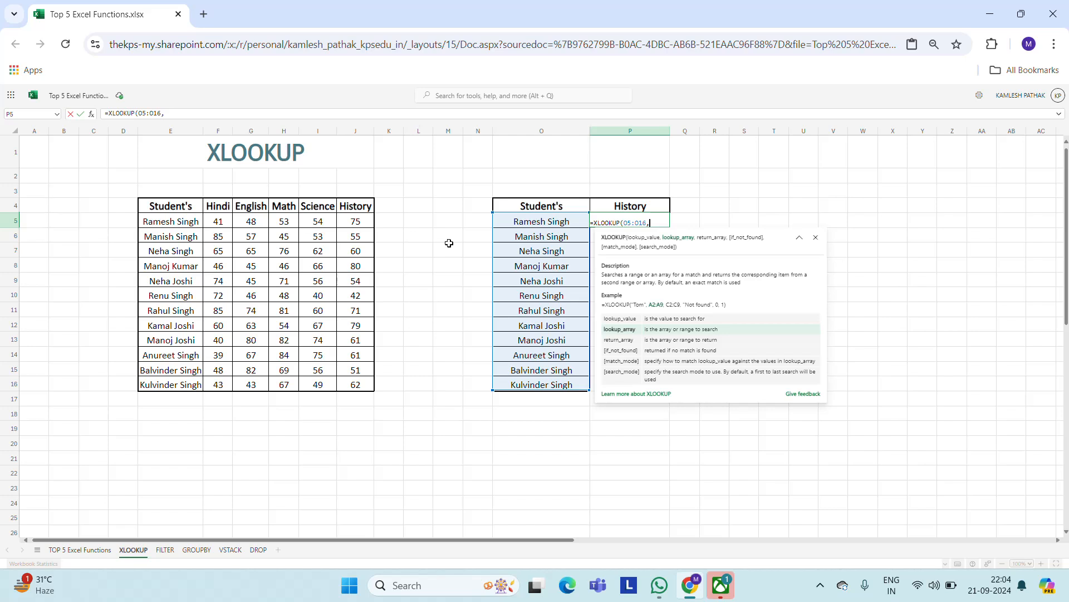
{"action": "left_click", "coordinate": [167, 220]}
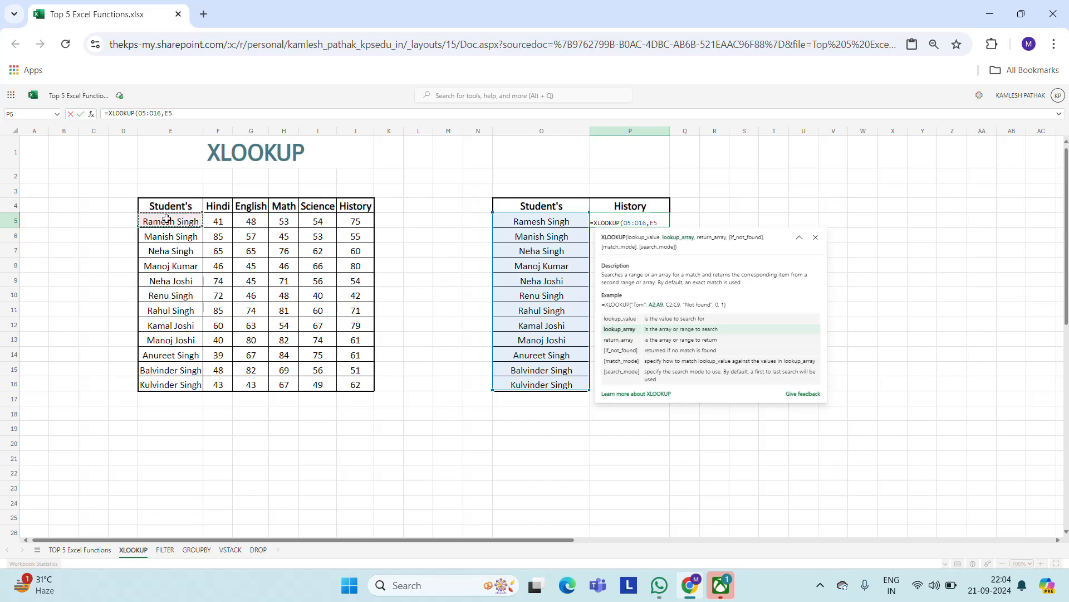
{"action": "key", "text": "ctrl+shift+Down"}
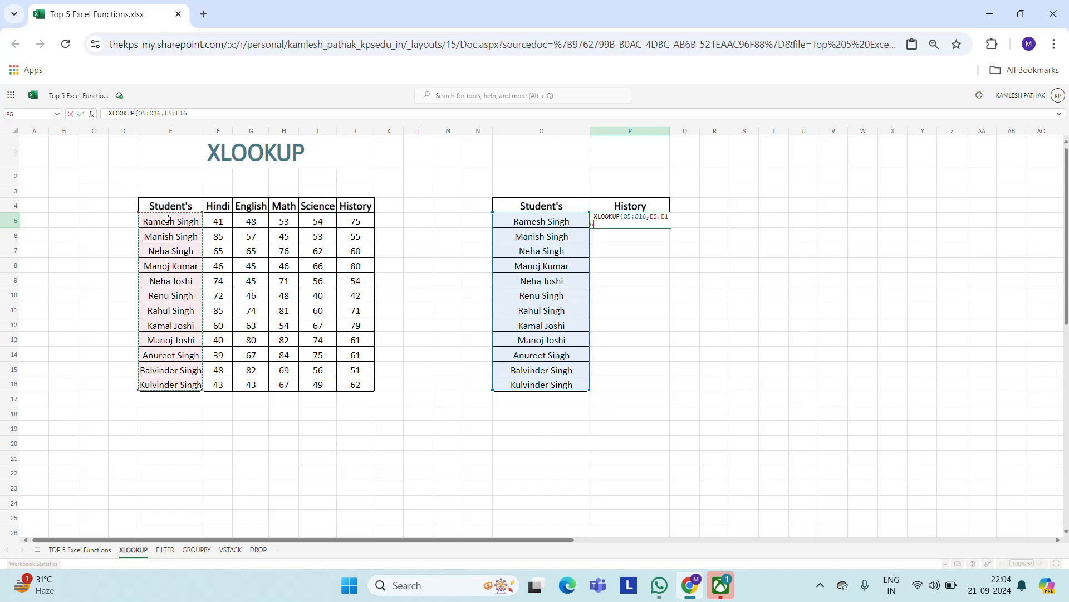
{"action": "type", "text": ","}
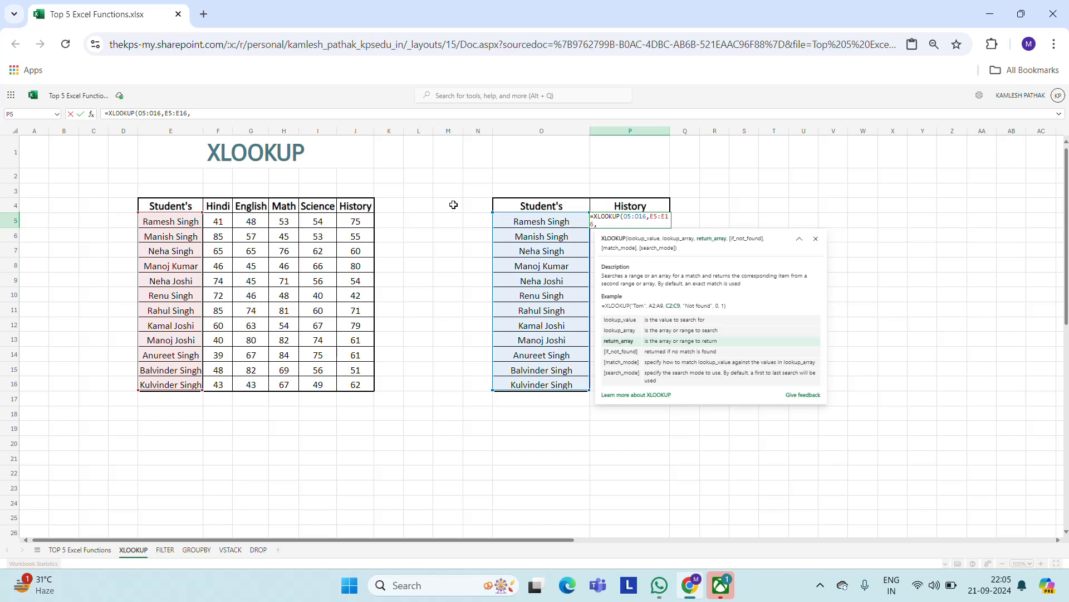
{"action": "left_click", "coordinate": [348, 219]}
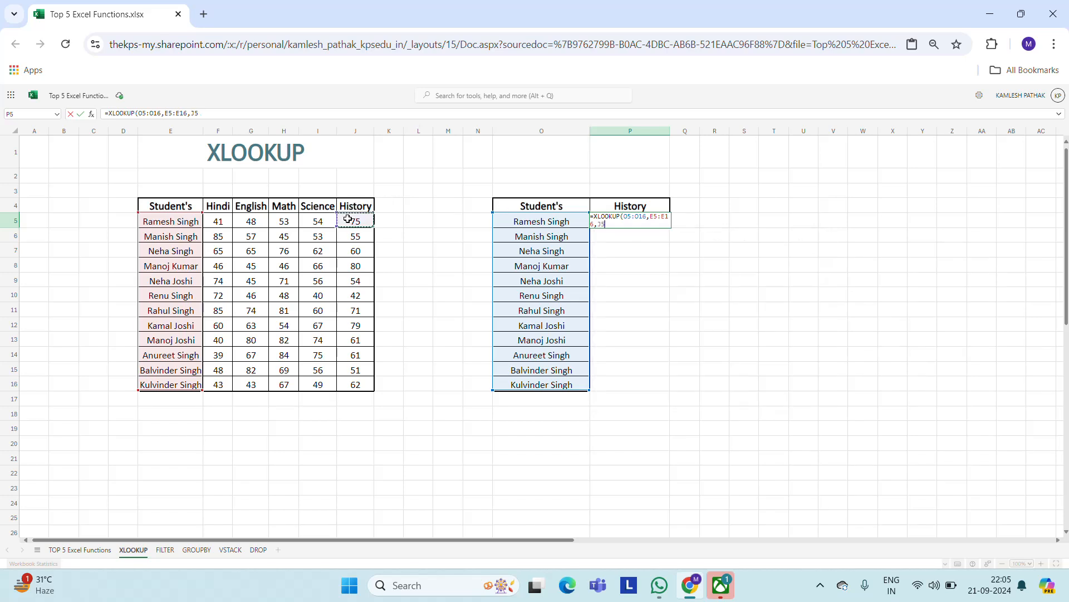
{"action": "key", "text": "ctrl+shift+Down"}
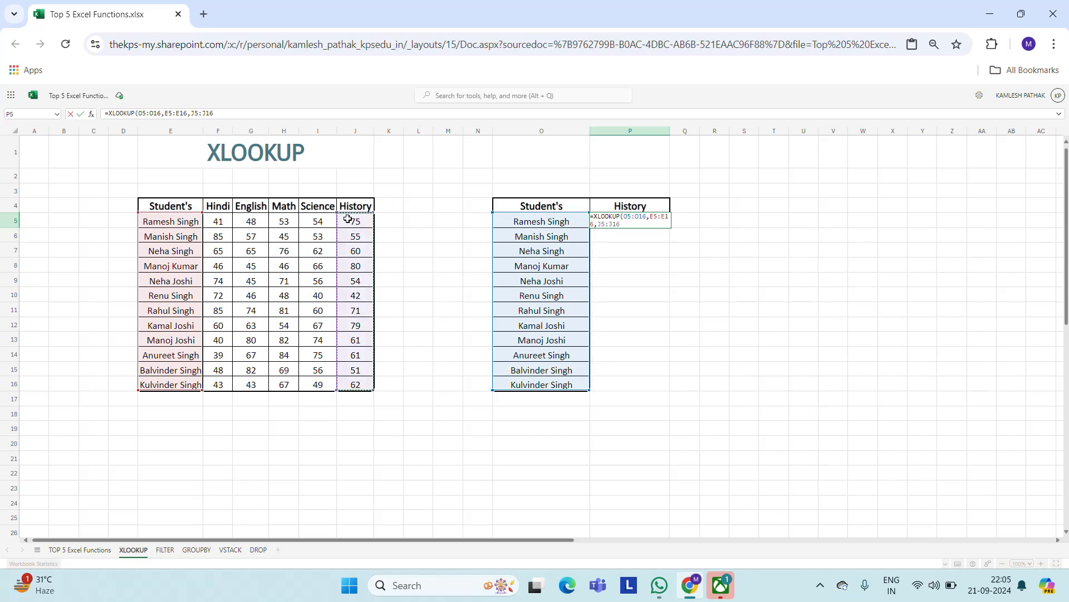
{"action": "key", "text": "Return"}
Center the looked-up History marks in P5:P16 horizontally.
{"action": "key", "text": "Up"}
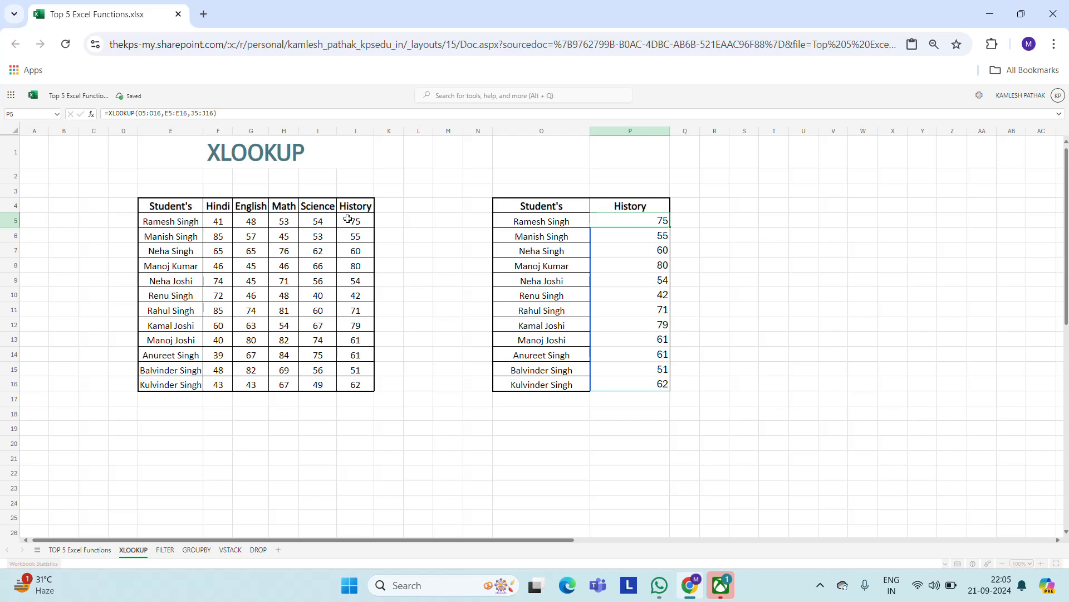
{"action": "key", "text": "ctrl+shift+Down"}
{"action": "left_click", "coordinate": [292, 103]}
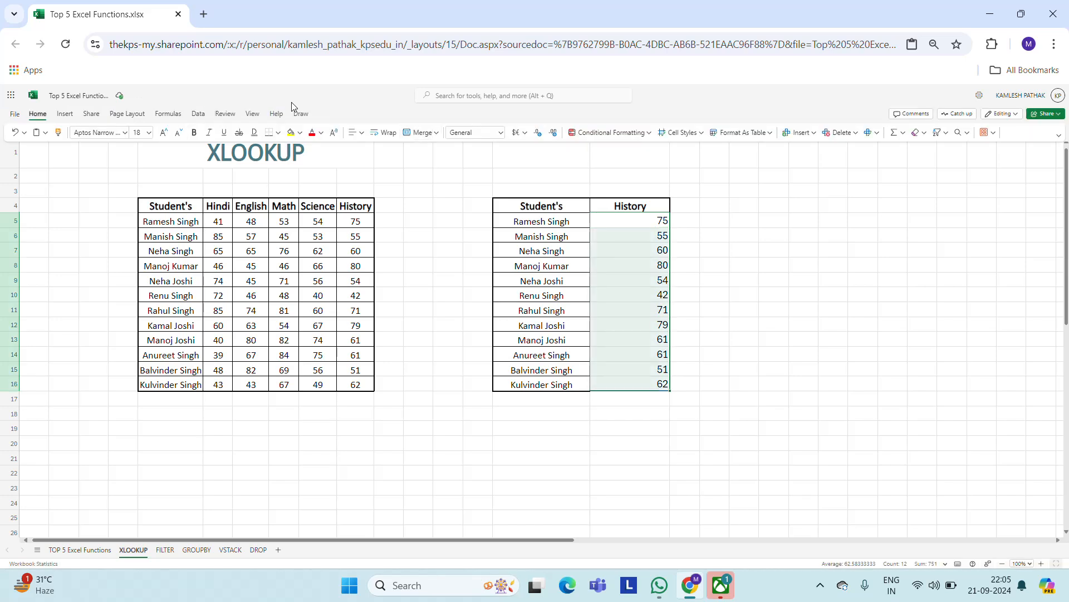
{"action": "left_click", "coordinate": [358, 133]}
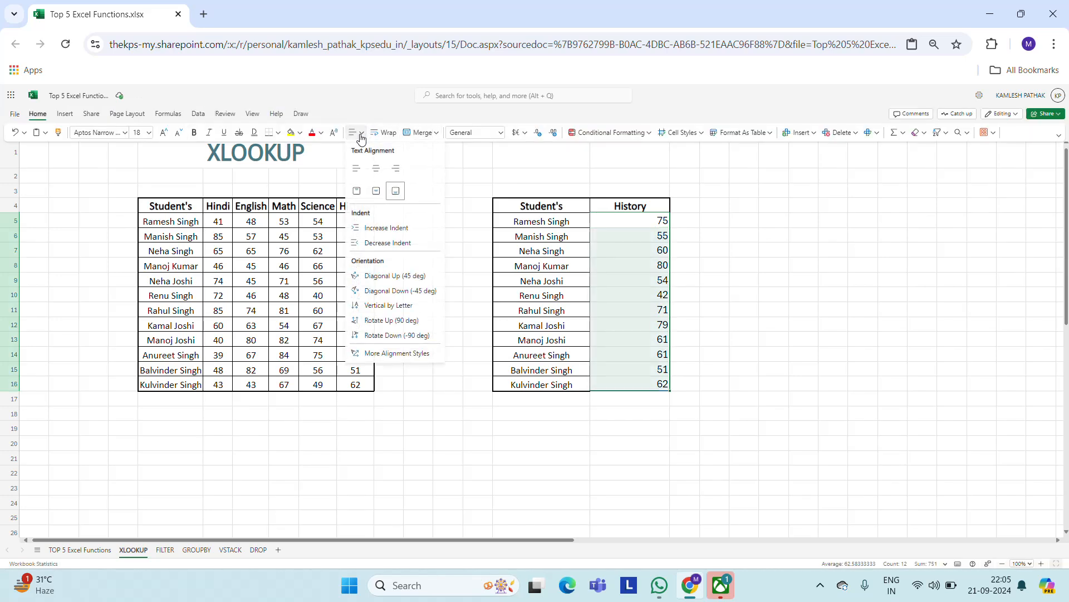
{"action": "left_click", "coordinate": [374, 169]}
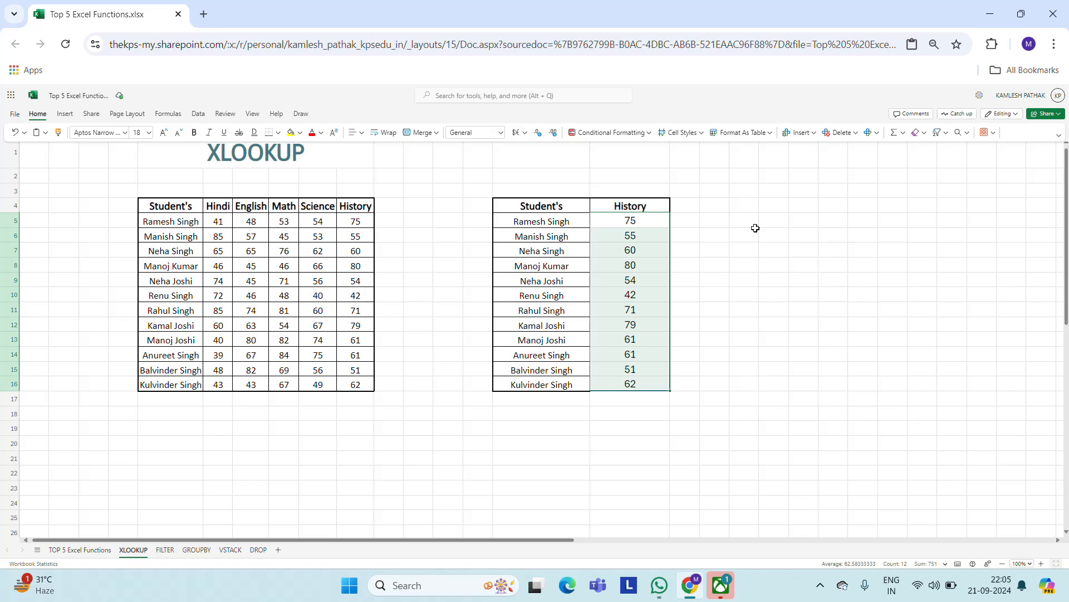
Inspect the XLOOKUP formula in P5 and the ranges it references, leaving it unedited.
{"action": "left_click", "coordinate": [717, 227]}
{"action": "key", "text": "Left"}
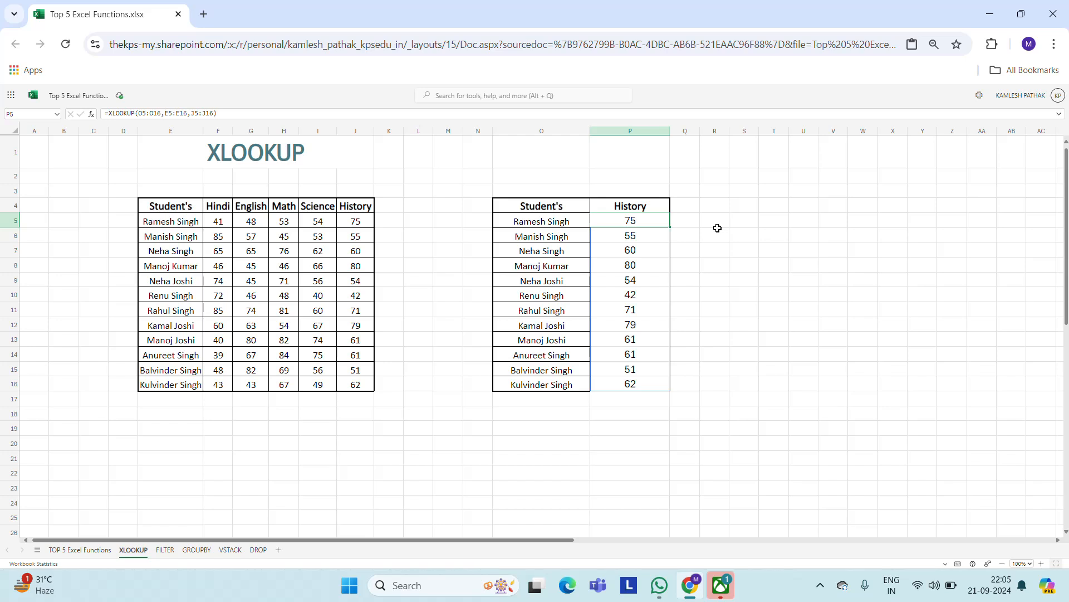
{"action": "key", "text": "F2"}
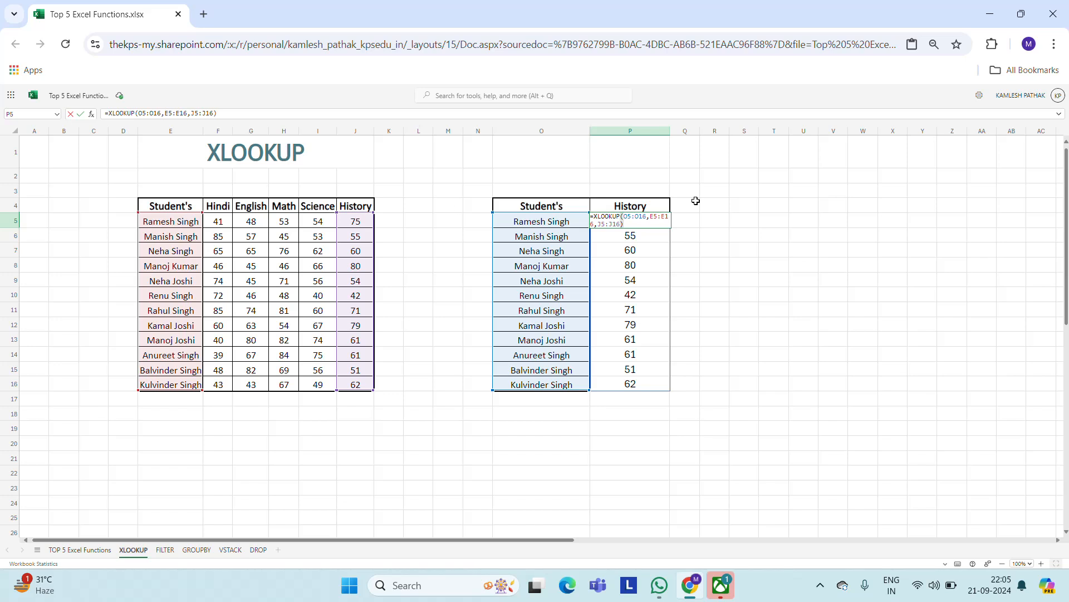
{"action": "key", "text": "Escape"}
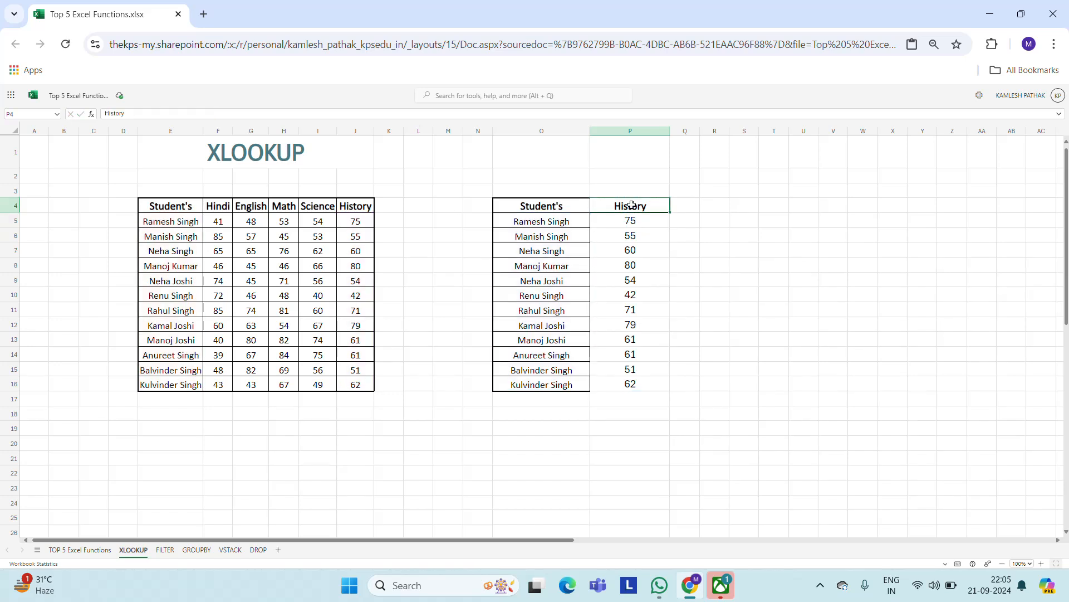
Clear the History header and marks from P4:P16 and copy the Hindi header from F4 into P4.
{"action": "key", "text": "ctrl+shift+Down"}
{"action": "key", "text": "Delete"}
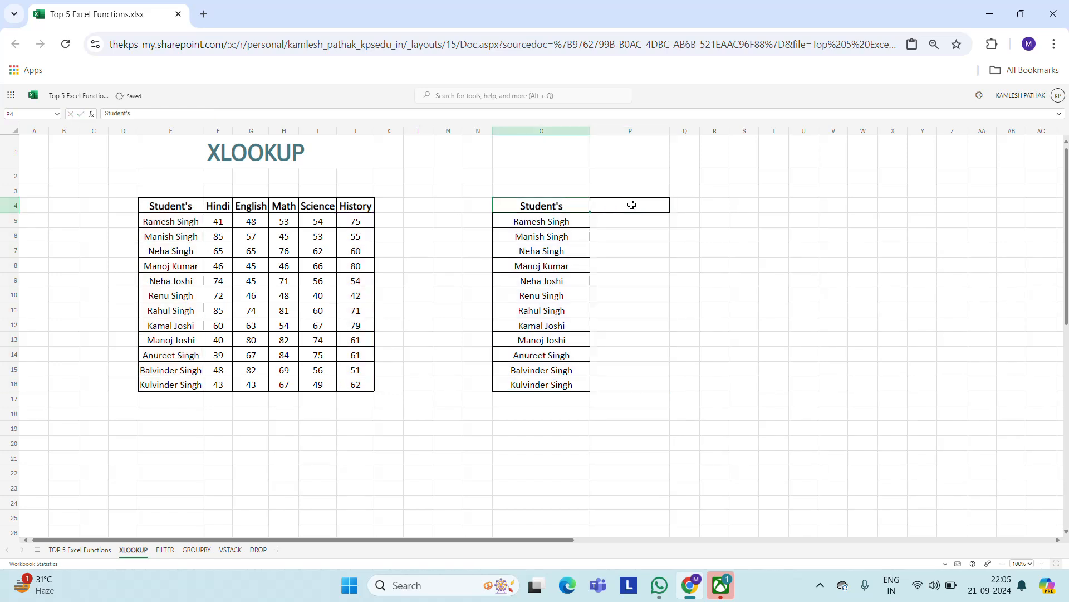
{"action": "key", "text": "Left"}
{"action": "key", "text": "Left"}
{"action": "key", "text": "Left"}
{"action": "key", "text": "Left"}
{"action": "key", "text": "Left"}
{"action": "key", "text": "Left"}
{"action": "key", "text": "Left"}
{"action": "key", "text": "Left"}
{"action": "key", "text": "Left"}
{"action": "key", "text": "Left"}
{"action": "key", "text": "ctrl+c"}
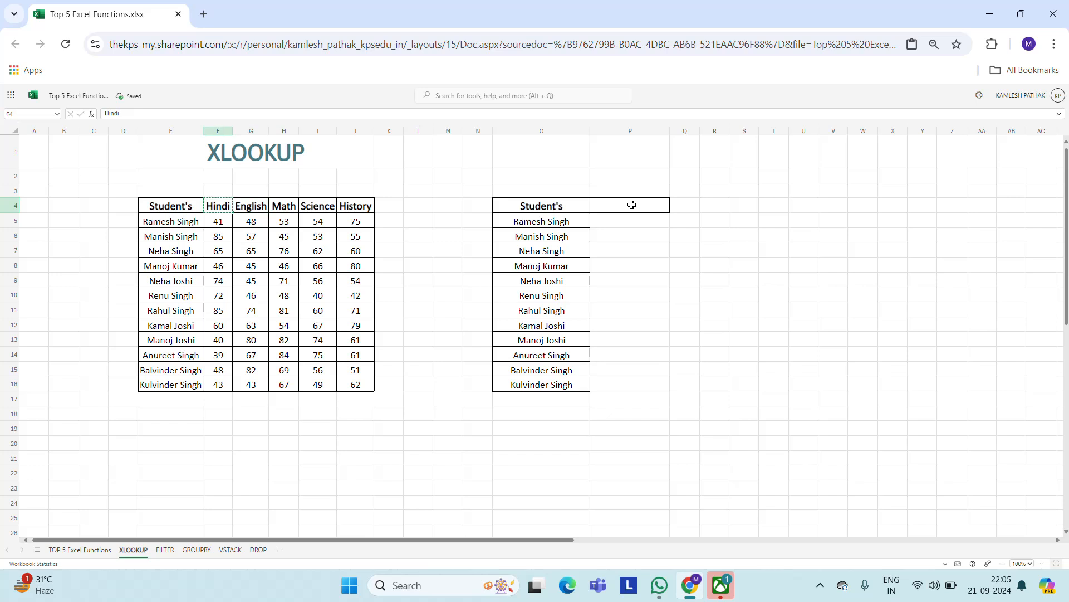
{"action": "key", "text": "Right"}
{"action": "key", "text": "Right"}
{"action": "key", "text": "Right"}
{"action": "key", "text": "Right"}
{"action": "key", "text": "Right"}
{"action": "key", "text": "Right"}
{"action": "key", "text": "Right"}
{"action": "key", "text": "Right"}
{"action": "key", "text": "Right"}
{"action": "key", "text": "Right"}
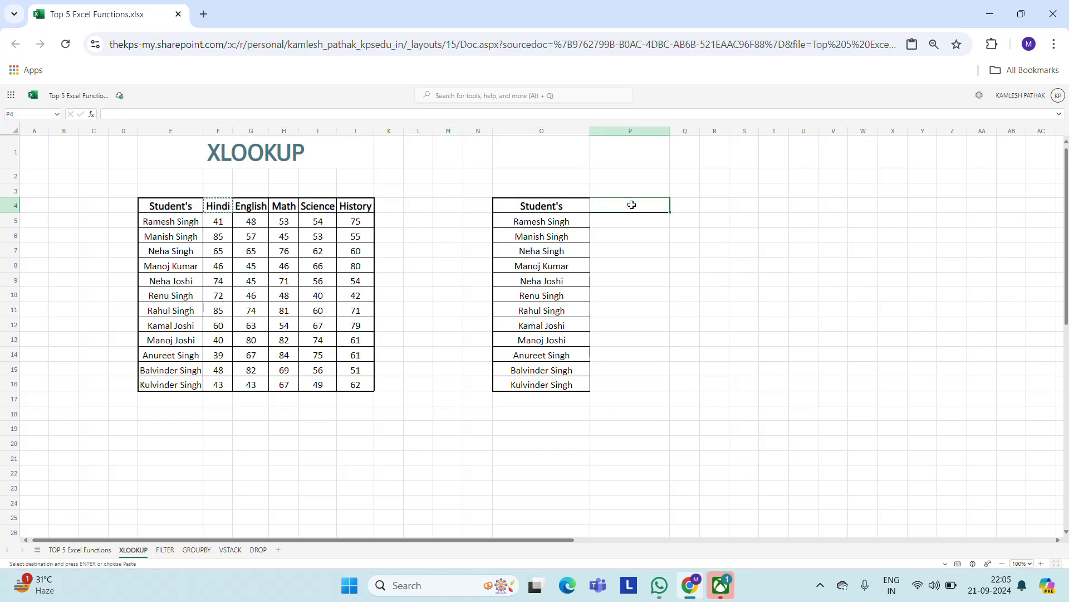
{"action": "key", "text": "ctrl+v"}
Enter =XLOOKUP(O5:O16,E5:E16,F5:F16) in P5 to return every listed student's Hindi marks.
{"action": "left_click_drag", "start_coordinate": [638, 222], "coordinate": [888, 207]}
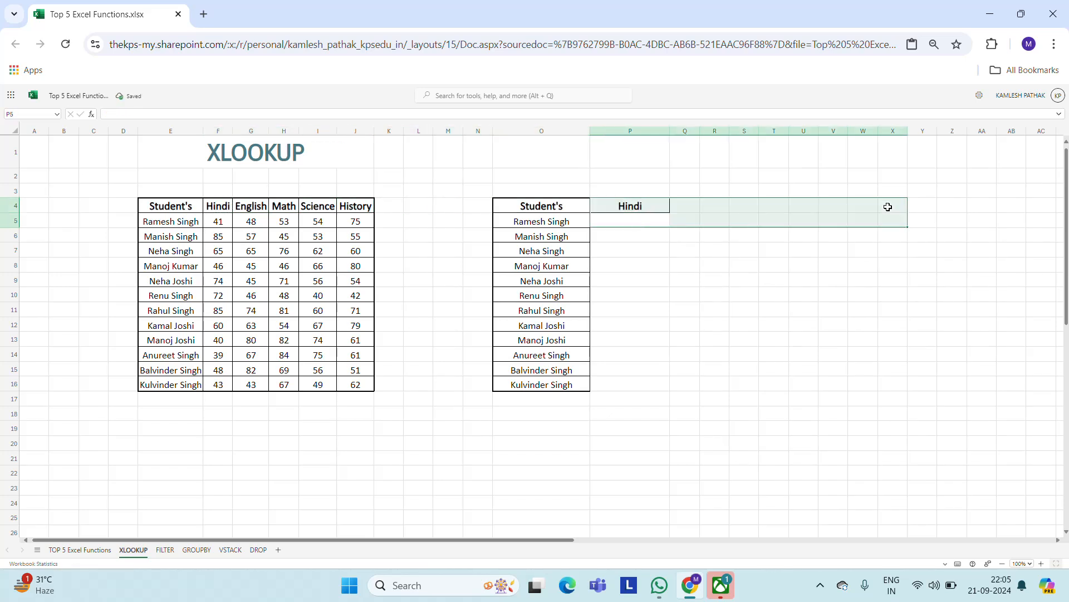
{"action": "type", "text": "=XLOOKUP("}
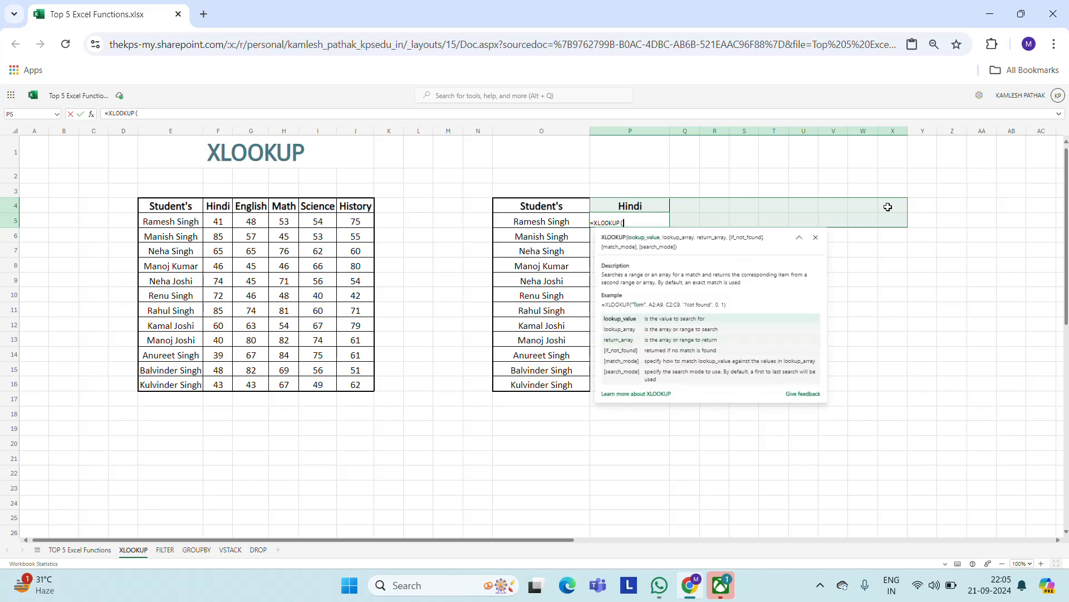
{"action": "key", "text": "Left"}
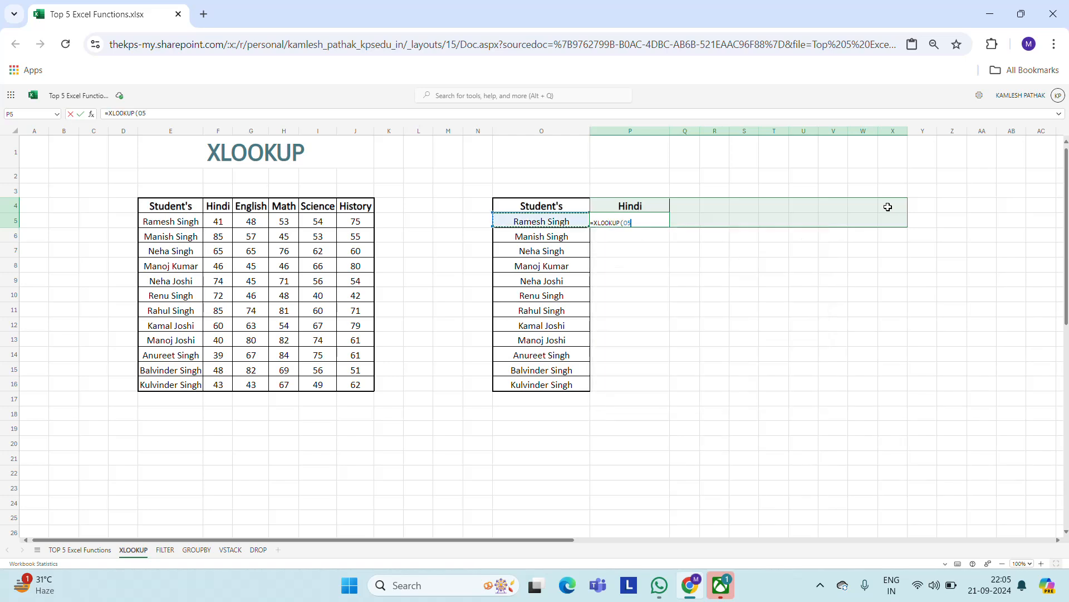
{"action": "key", "text": "ctrl+shift+Down"}
{"action": "type", "text": ","}
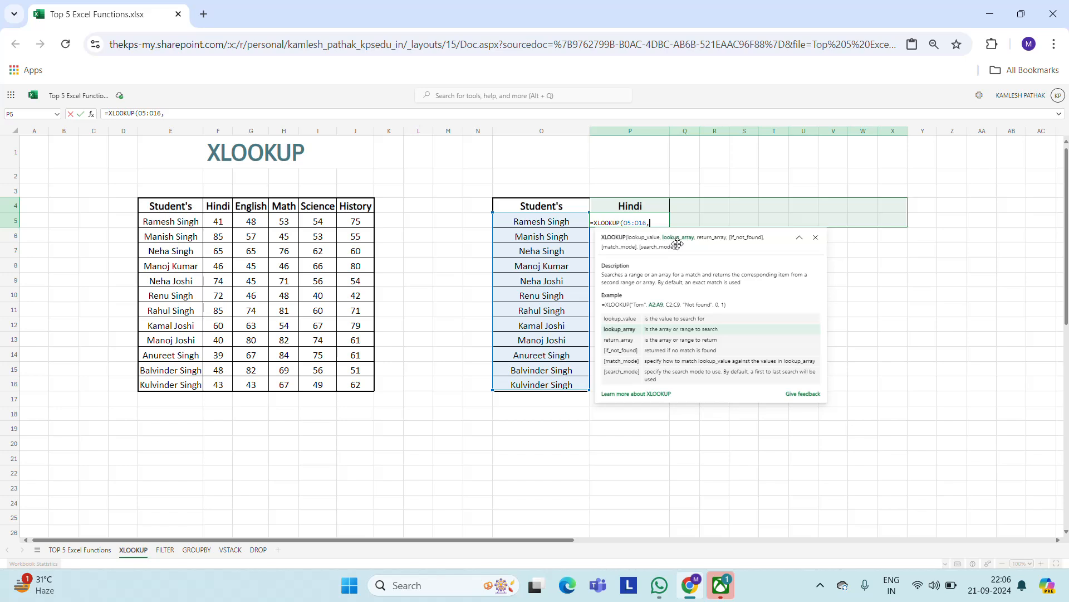
{"action": "left_click", "coordinate": [168, 219]}
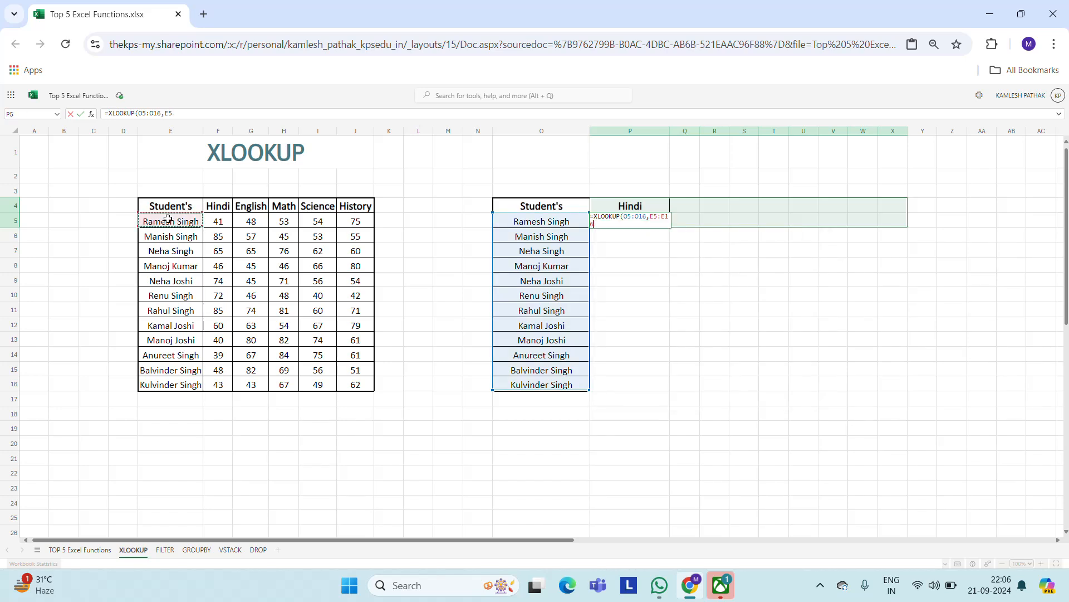
{"action": "key", "text": "ctrl+shift+Down"}
{"action": "type", "text": ","}
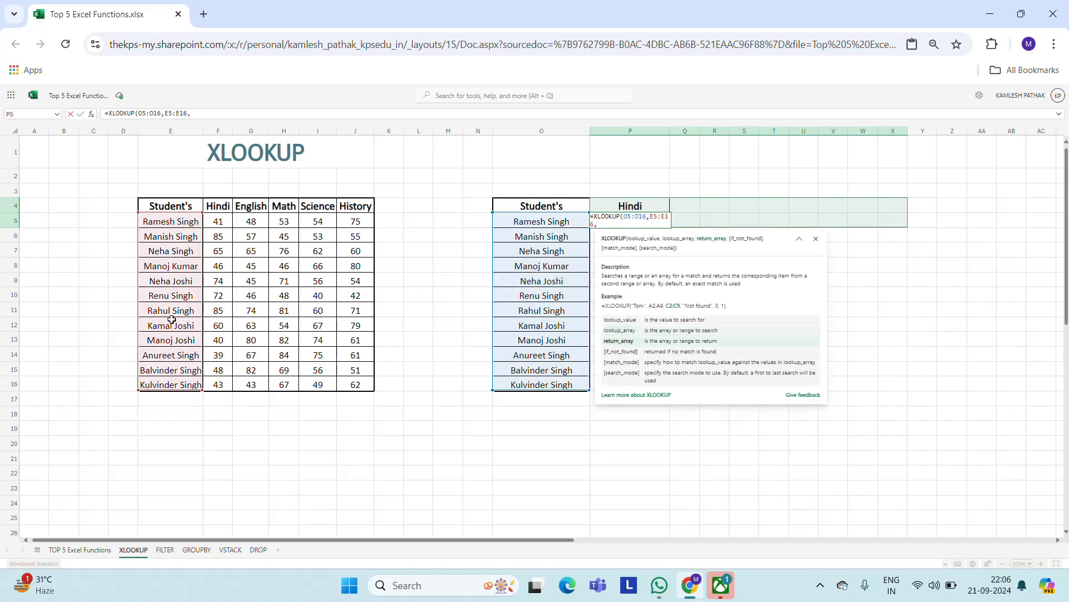
{"action": "left_click", "coordinate": [214, 225]}
{"action": "key", "text": "ctrl+shift+Down"}
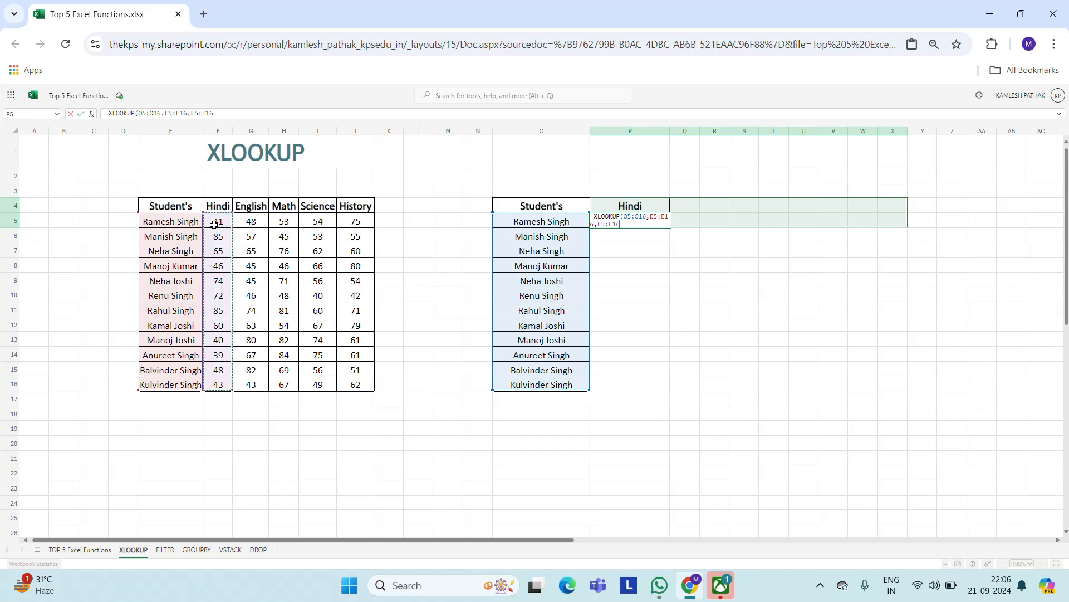
{"action": "key", "text": "Return"}
Copy the Hindi XLOOKUP formula from P5 into Q5 with its relative references.
{"action": "key", "text": "Down"}
{"action": "key", "text": "Down"}
{"action": "key", "text": "Left"}
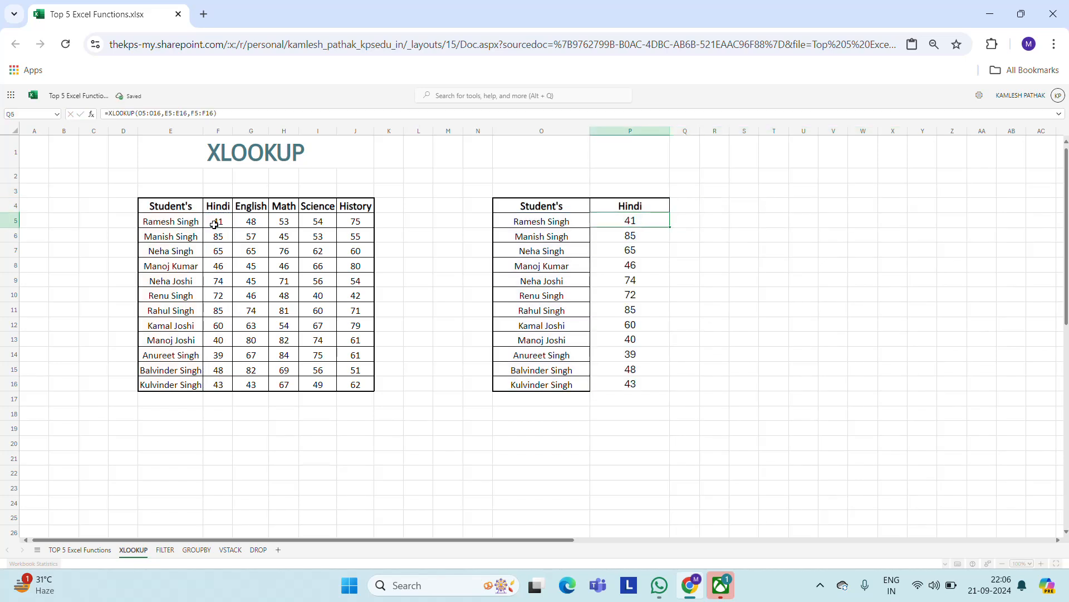
{"action": "key", "text": "ctrl+c"}
{"action": "key", "text": "Right"}
{"action": "key", "text": "ctrl+v"}
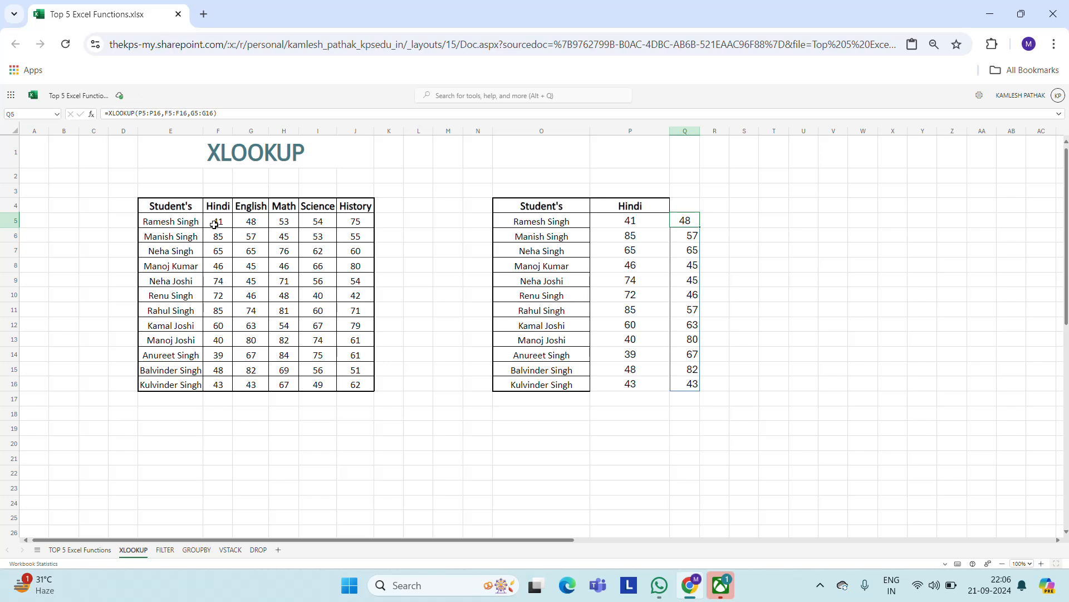
Copy the English, Math, Science and History headers from G4:J4 to Q4:T4 beside the Hindi header.
{"action": "key", "text": "Left"}
{"action": "key", "text": "Left"}
{"action": "key", "text": "Left"}
{"action": "key", "text": "Left"}
{"action": "key", "text": "Left"}
{"action": "key", "text": "Left"}
{"action": "key", "text": "Left"}
{"action": "key", "text": "Left"}
{"action": "key", "text": "Left"}
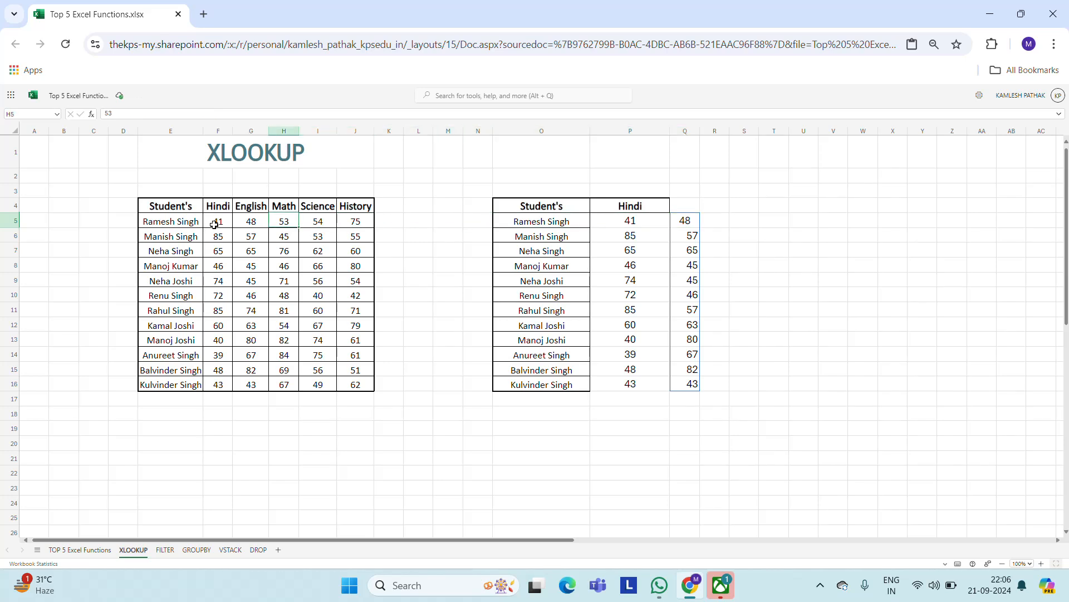
{"action": "key", "text": "Up"}
{"action": "key", "text": "Left"}
{"action": "key", "text": "shift+Right"}
{"action": "key", "text": "shift+Right"}
{"action": "key", "text": "shift+Right"}
{"action": "key", "text": "ctrl+c"}
{"action": "key", "text": "Right"}
{"action": "key", "text": "Right"}
{"action": "key", "text": "Right"}
{"action": "key", "text": "Right"}
{"action": "key", "text": "Right"}
{"action": "key", "text": "Right"}
{"action": "key", "text": "Right"}
{"action": "key", "text": "Right"}
{"action": "key", "text": "Right"}
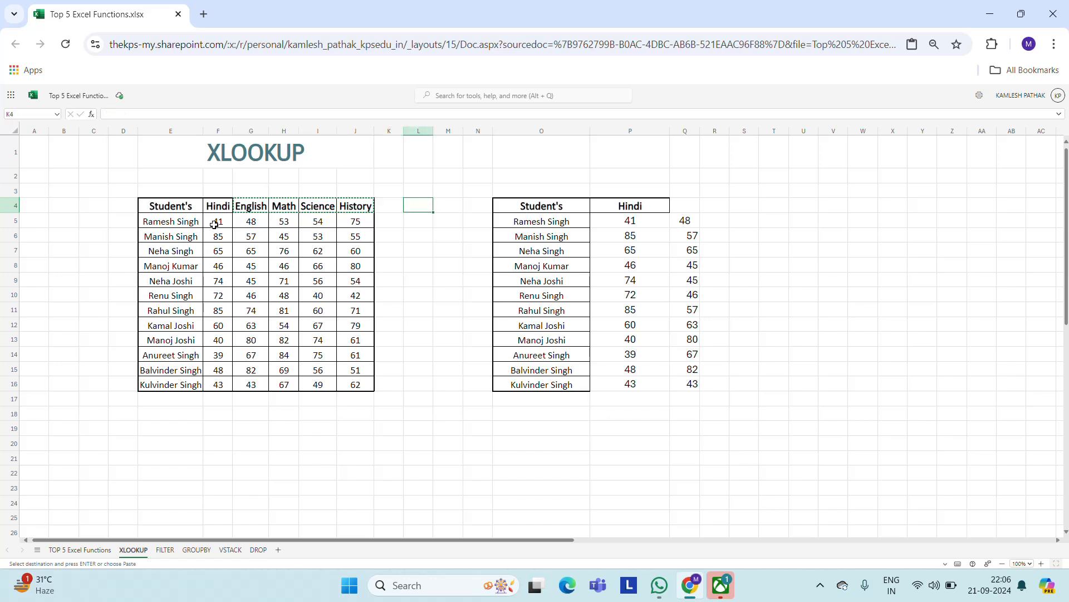
{"action": "key", "text": "Right"}
{"action": "key", "text": "ctrl+v"}
Copy the XLOOKUP results in Q5:Q16 across Q5:T16 to fill the Math, Science and History columns.
{"action": "key", "text": "Down"}
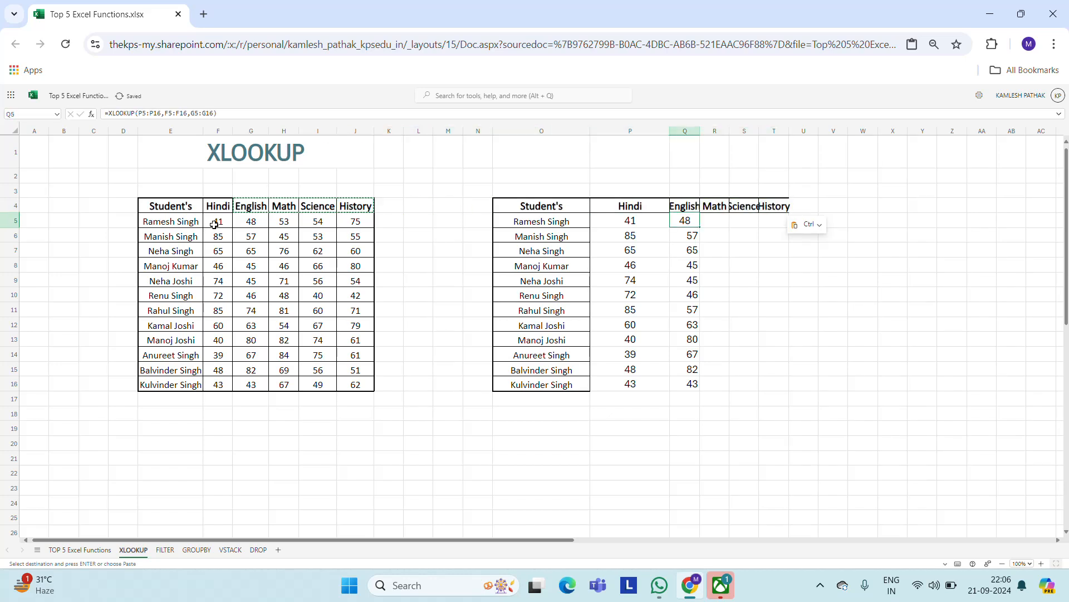
{"action": "key", "text": "ctrl+c"}
{"action": "key", "text": "shift+Down"}
{"action": "key", "text": "shift+Down"}
{"action": "key", "text": "shift+Down"}
{"action": "key", "text": "shift+Down"}
{"action": "key", "text": "shift+Down"}
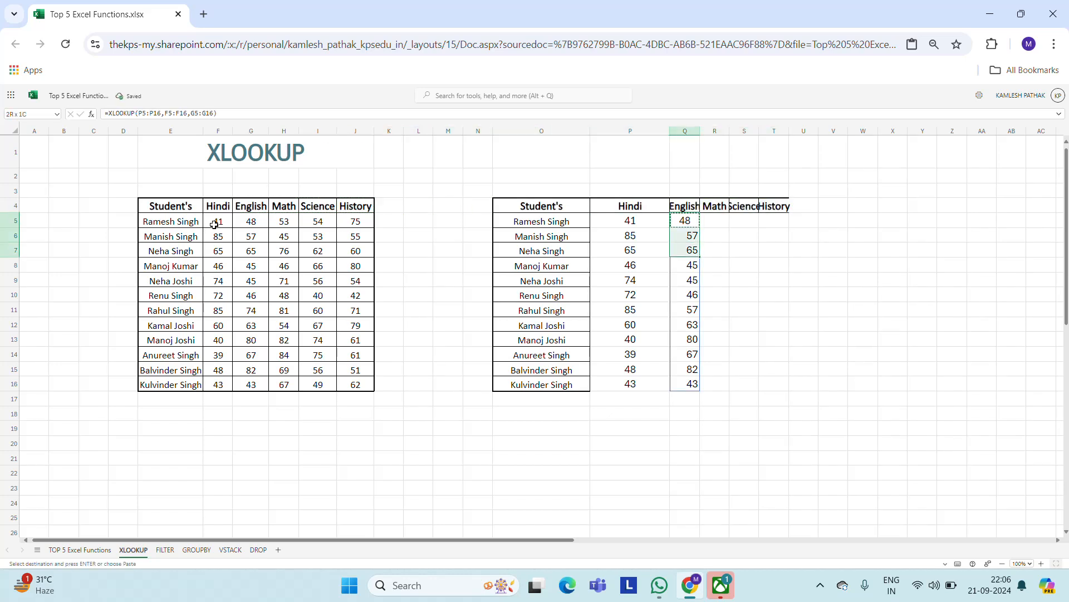
{"action": "key", "text": "shift+Down"}
{"action": "key", "text": "shift+Down"}
{"action": "key", "text": "shift+Down"}
{"action": "key", "text": "shift+Down"}
{"action": "key", "text": "shift+Down"}
{"action": "key", "text": "shift+Down"}
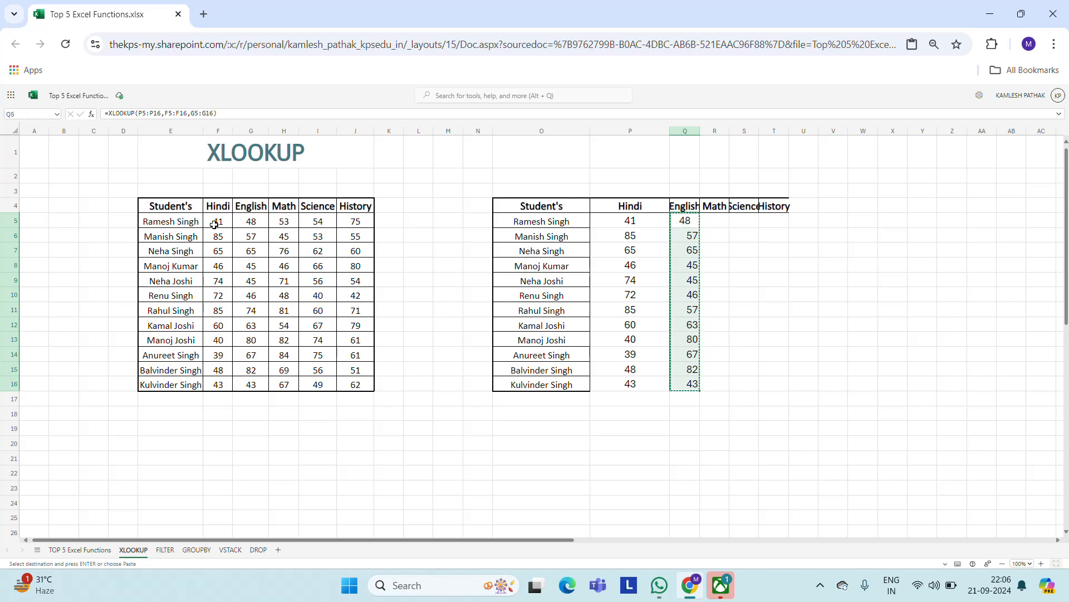
{"action": "key", "text": "shift+Right"}
{"action": "key", "text": "shift+Right"}
{"action": "key", "text": "shift+Right"}
{"action": "key", "text": "ctrl+v"}
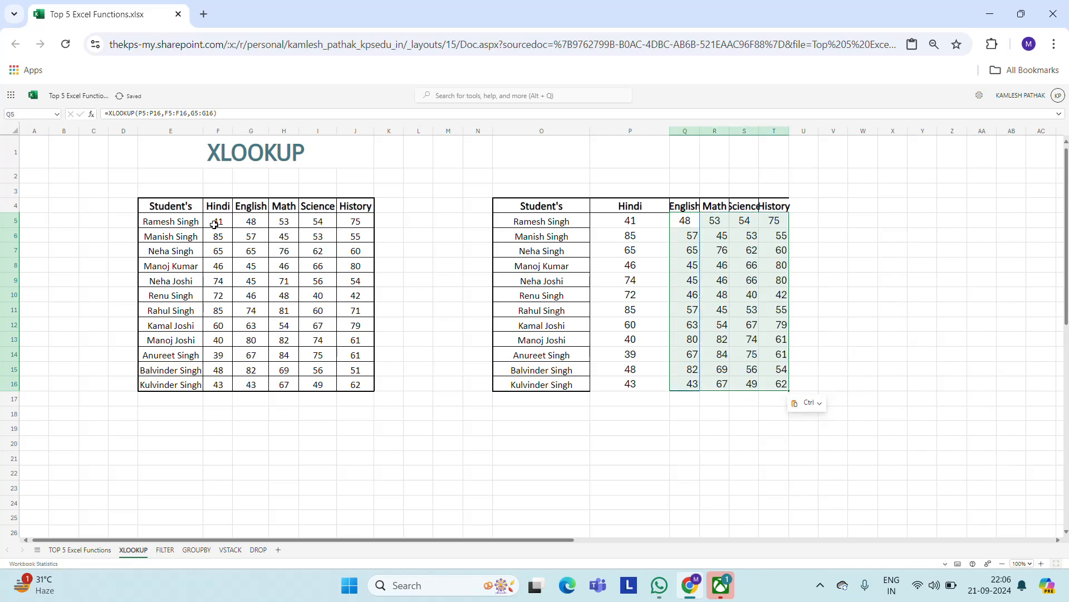
Center the subject headers and looked-up marks in P4:T16 horizontally.
{"action": "key", "text": "Left"}
{"action": "key", "text": "Left"}
{"action": "key", "text": "Right"}
{"action": "key", "text": "Right"}
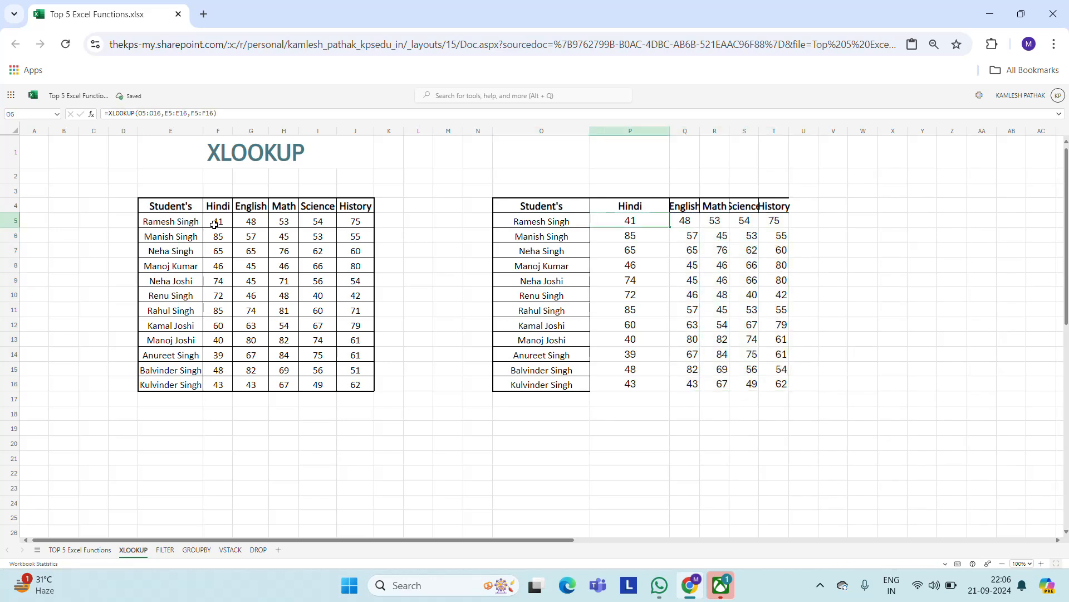
{"action": "key", "text": "Up"}
{"action": "key", "text": "Left"}
{"action": "key", "text": "Left"}
{"action": "key", "text": "Right"}
{"action": "key", "text": "ctrl+shift+Down"}
{"action": "key", "text": "ctrl+shift+Right"}
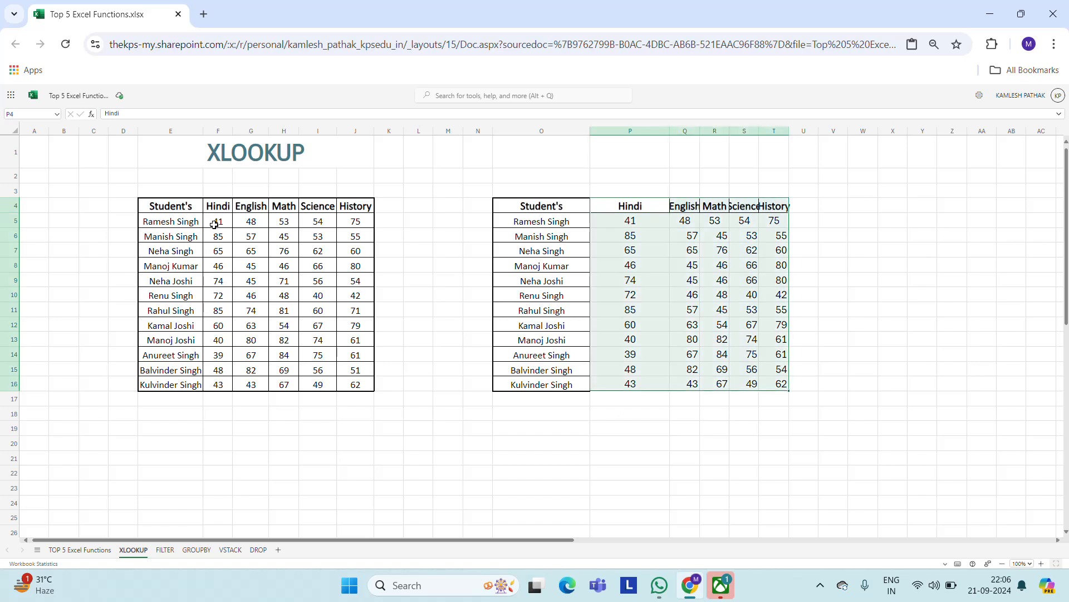
{"action": "left_click", "coordinate": [314, 99]}
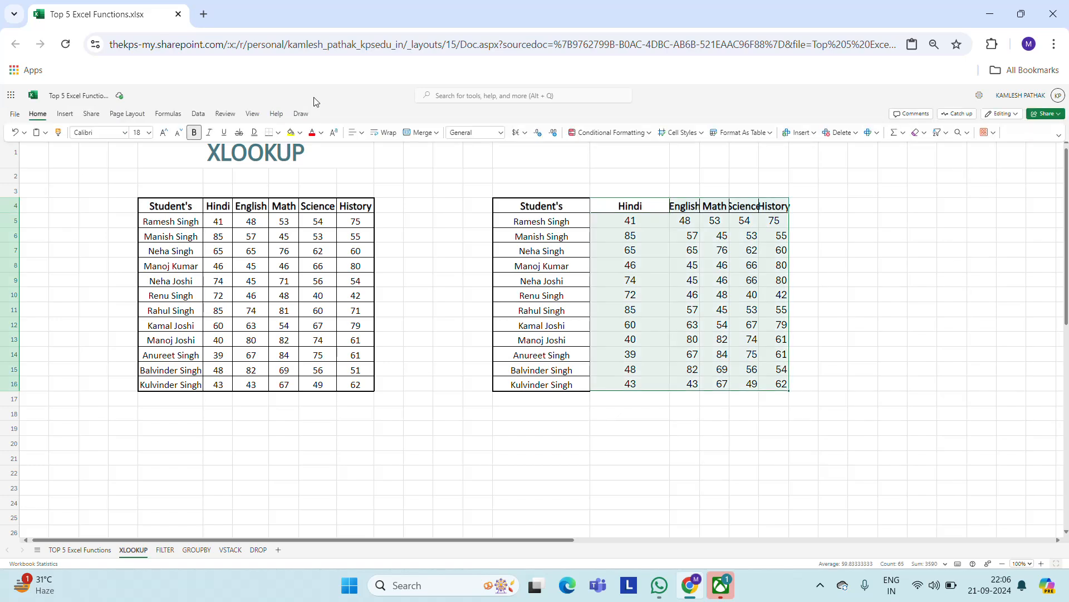
{"action": "left_click", "coordinate": [359, 133]}
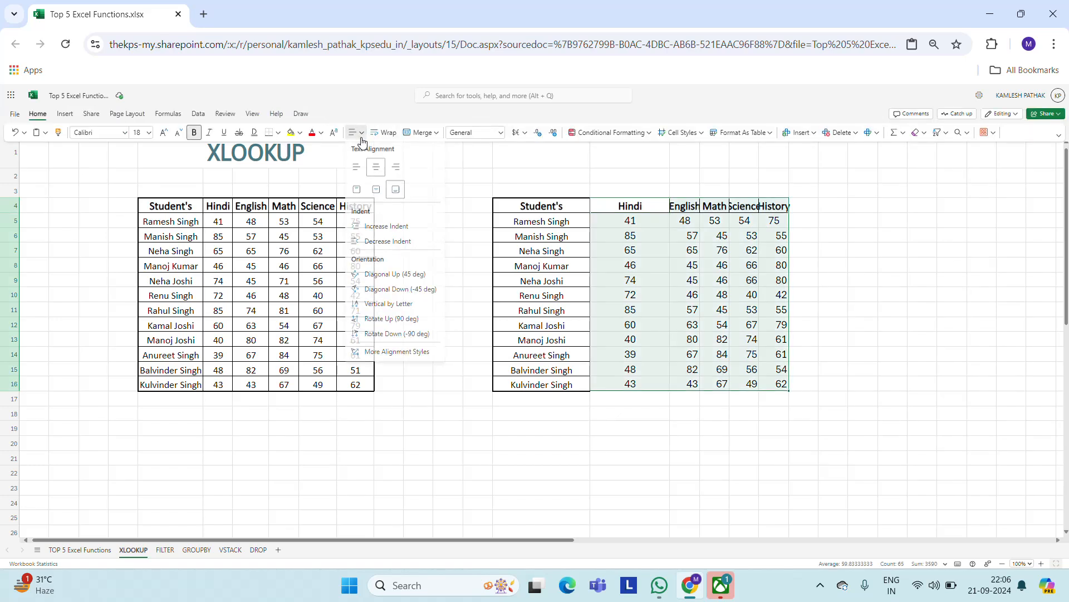
{"action": "left_click", "coordinate": [373, 165]}
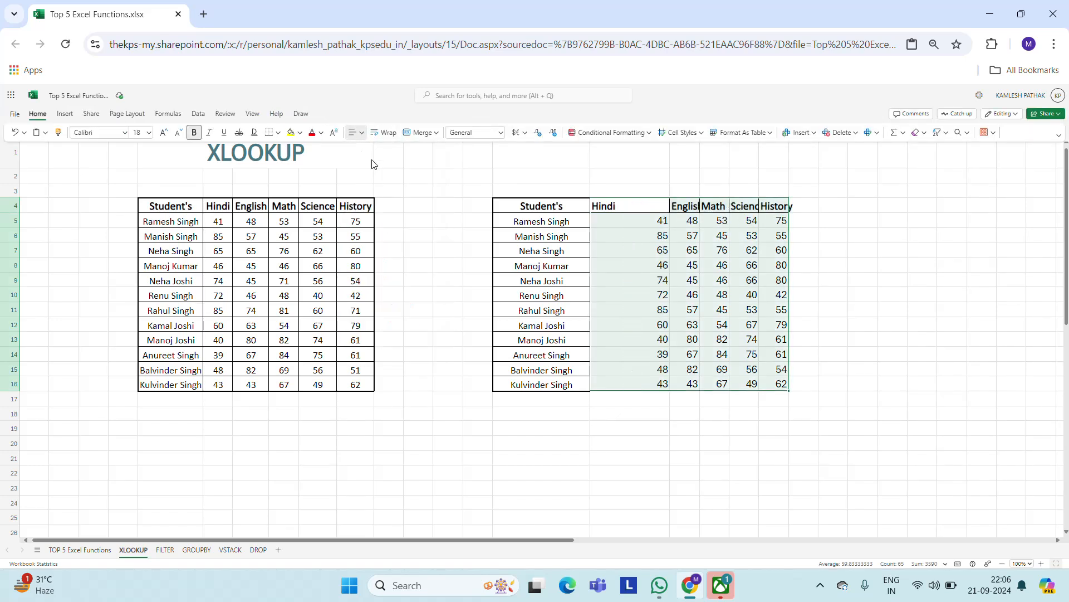
{"action": "left_click", "coordinate": [360, 134]}
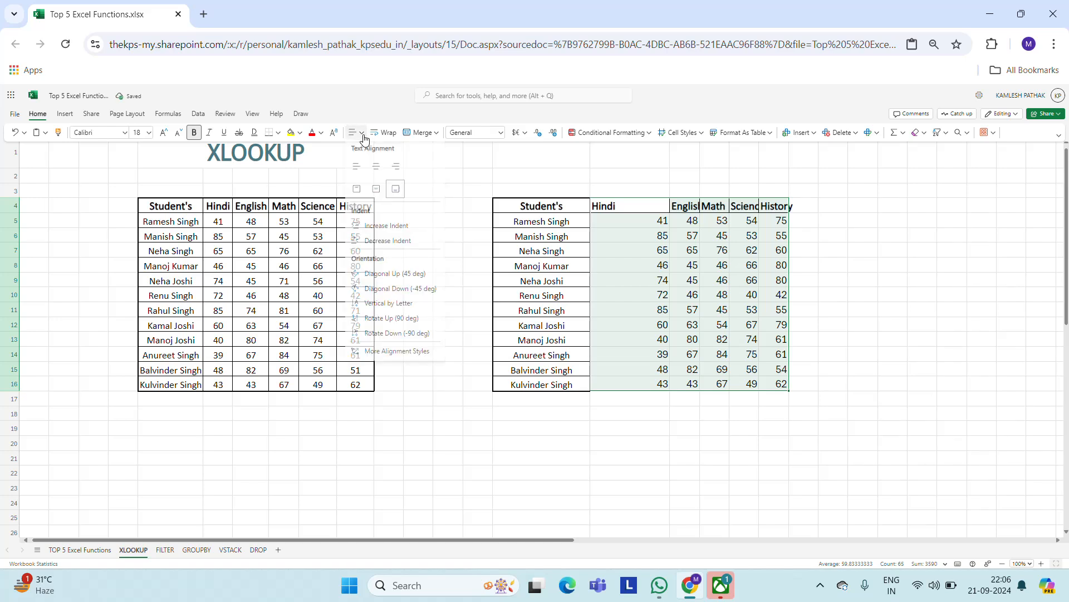
{"action": "left_click", "coordinate": [375, 170]}
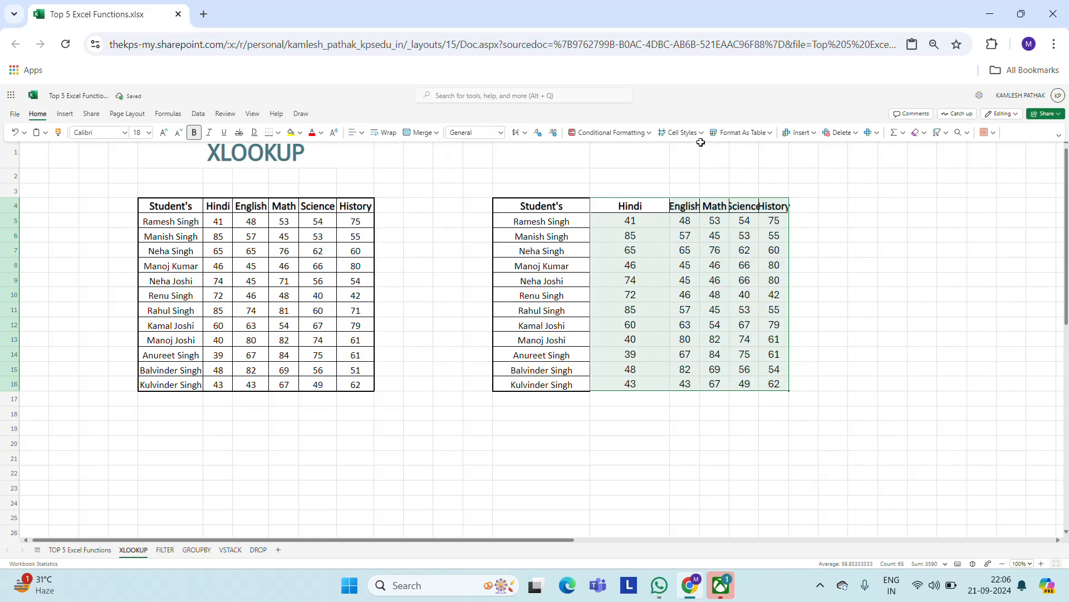
Delete columns O through T, which hold the second student list and its lookup results.
{"action": "left_click", "coordinate": [775, 178]}
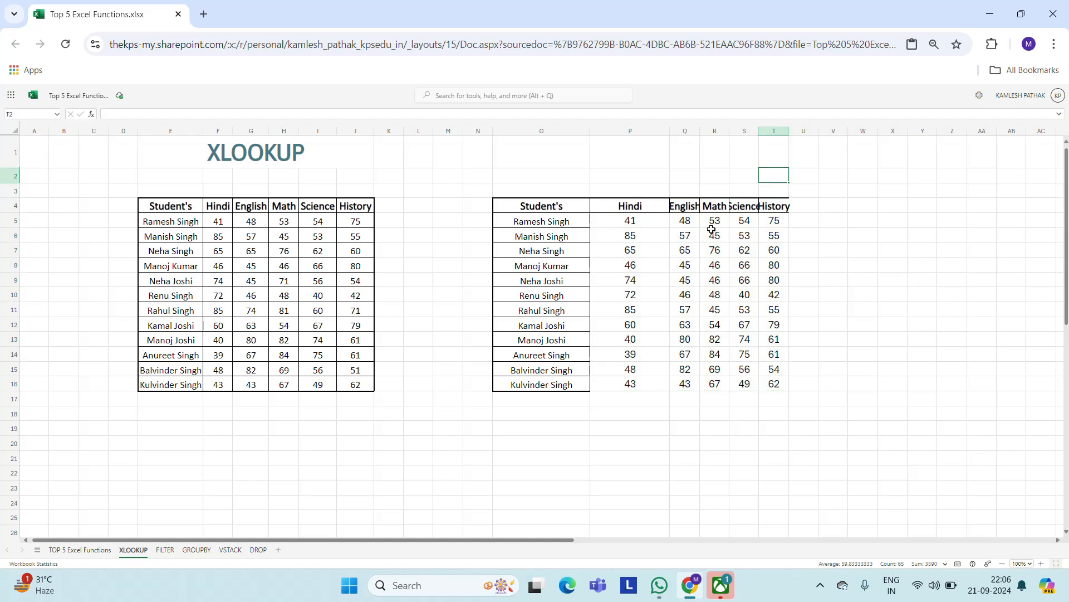
{"action": "left_click", "coordinate": [757, 225]}
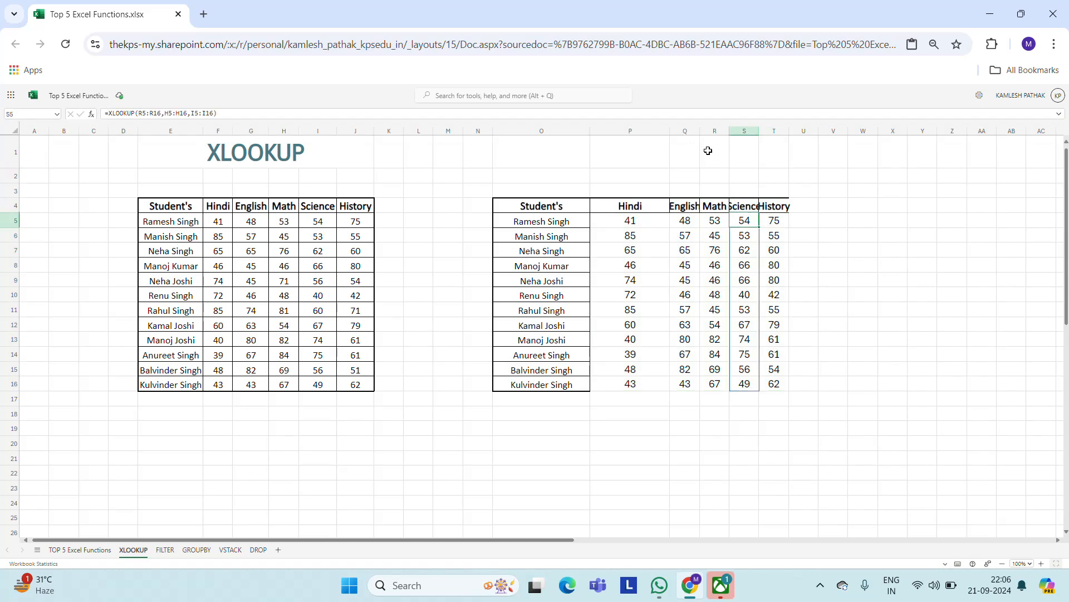
{"action": "left_click_drag", "start_coordinate": [685, 131], "coordinate": [714, 131]}
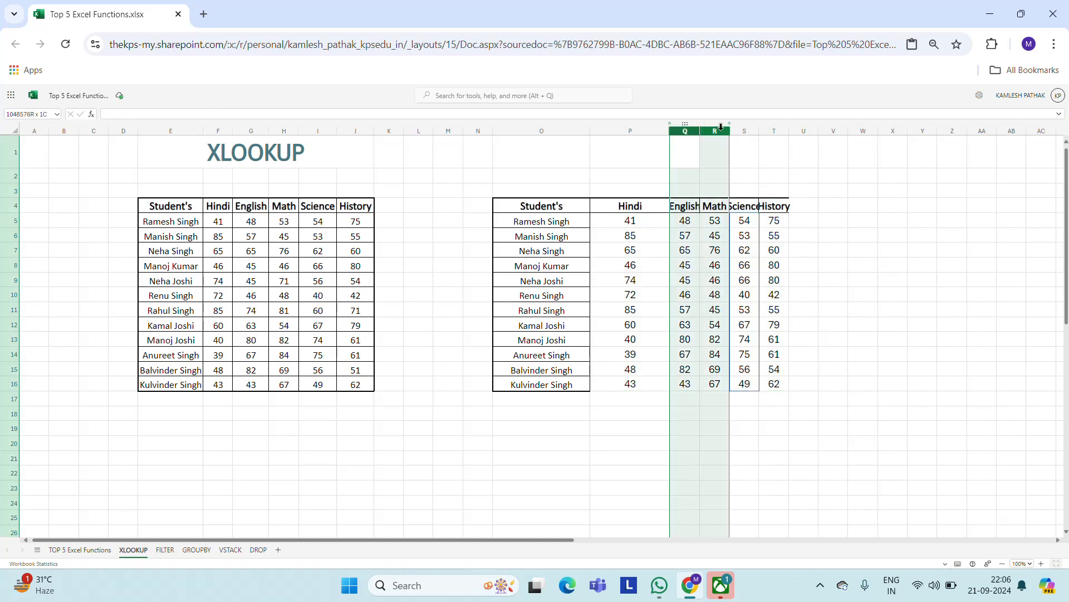
{"action": "left_click", "coordinate": [738, 201]}
{"action": "left_click", "coordinate": [535, 207]}
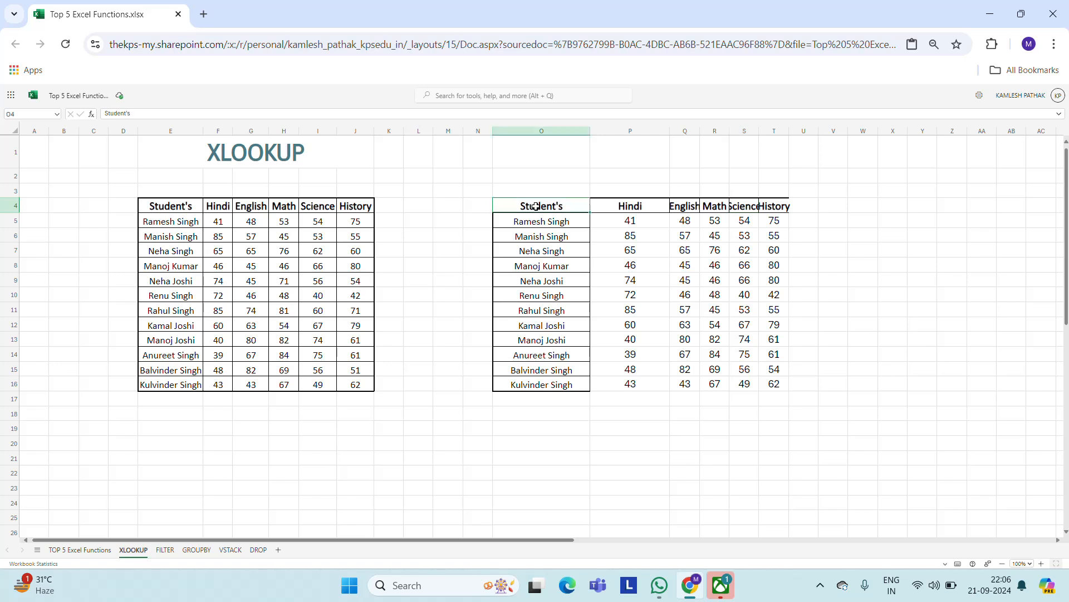
{"action": "left_click", "coordinate": [519, 135]}
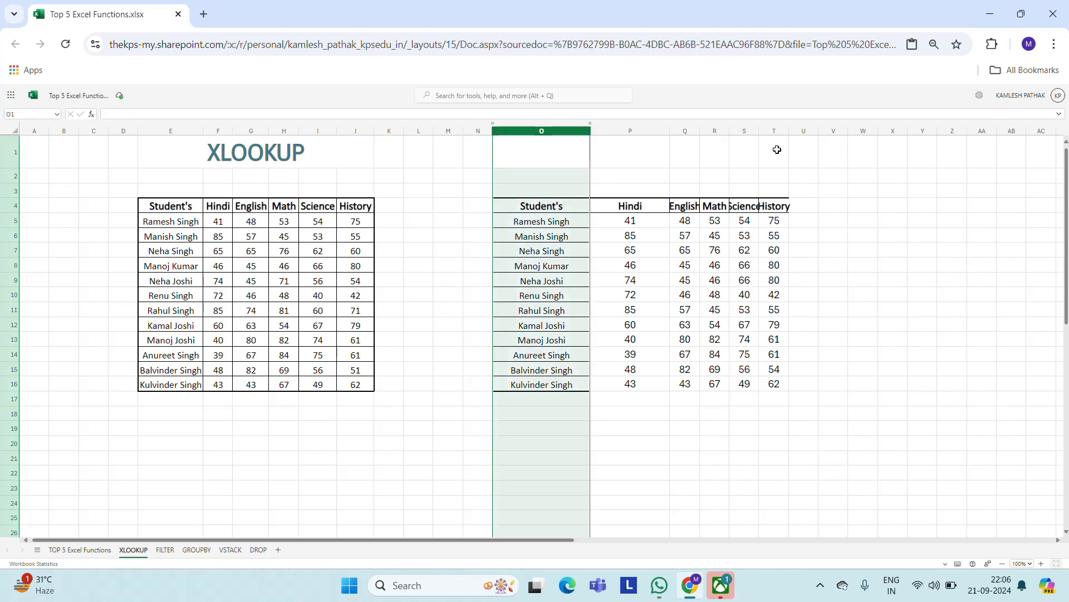
{"action": "left_click", "coordinate": [774, 126], "text": "shift"}
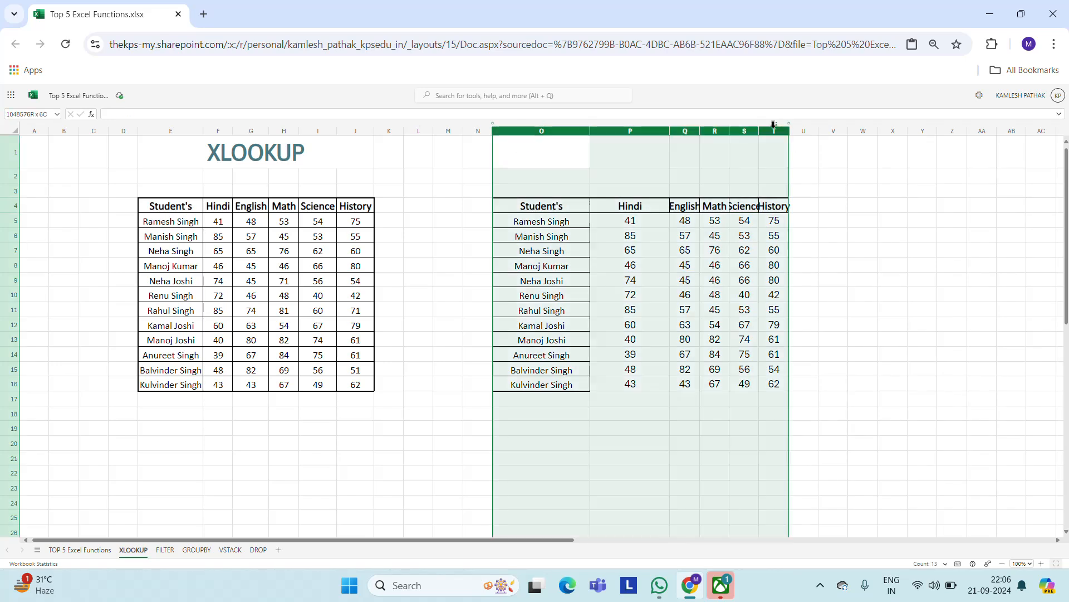
{"action": "right_click", "coordinate": [682, 383]}
{"action": "left_click", "coordinate": [723, 286]}
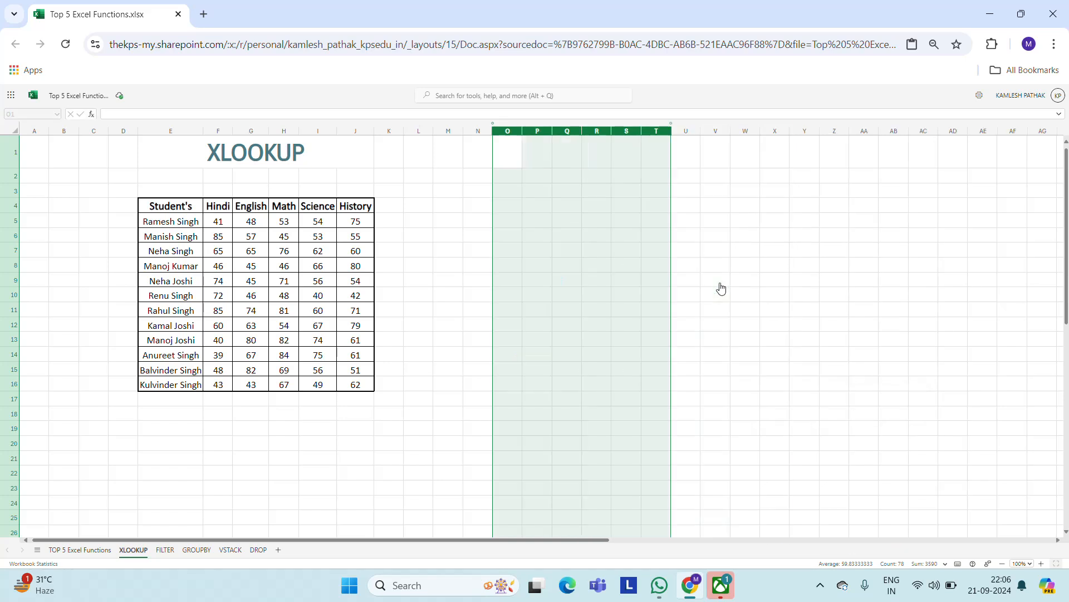
Copy the History column J4:J16 to X4:X16 and widen column X to fit its header.
{"action": "left_click", "coordinate": [642, 235]}
{"action": "key", "text": "Left"}
{"action": "key", "text": "Left"}
{"action": "key", "text": "Left"}
{"action": "key", "text": "Left"}
{"action": "key", "text": "Left"}
{"action": "key", "text": "Left"}
{"action": "key", "text": "Left"}
{"action": "key", "text": "Left"}
{"action": "key", "text": "Left"}
{"action": "key", "text": "Left"}
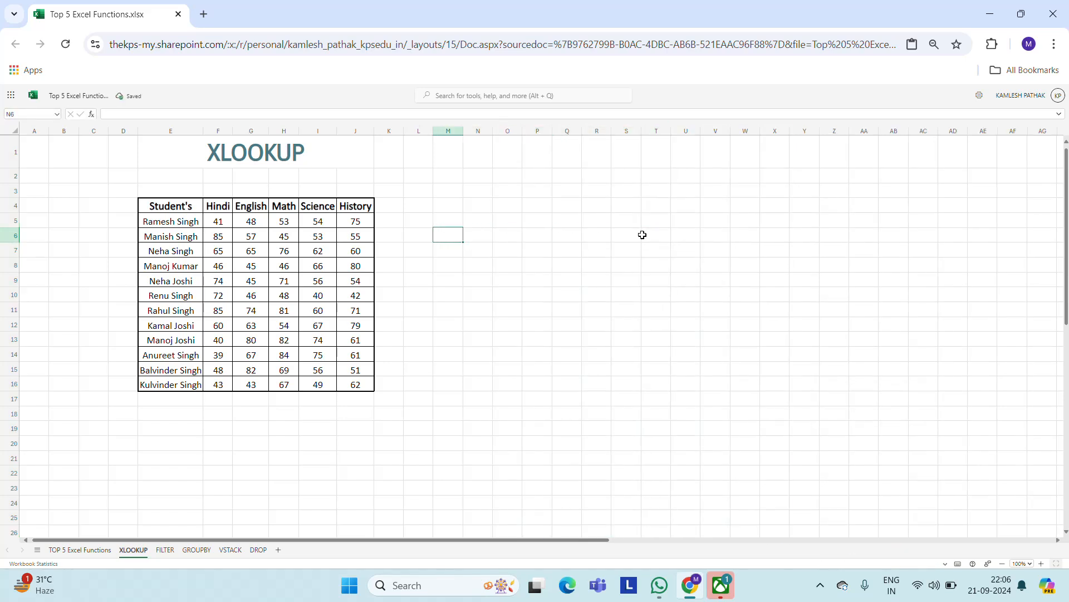
{"action": "key", "text": "Up"}
{"action": "key", "text": "Up"}
{"action": "key", "text": "ctrl+shift+Down"}
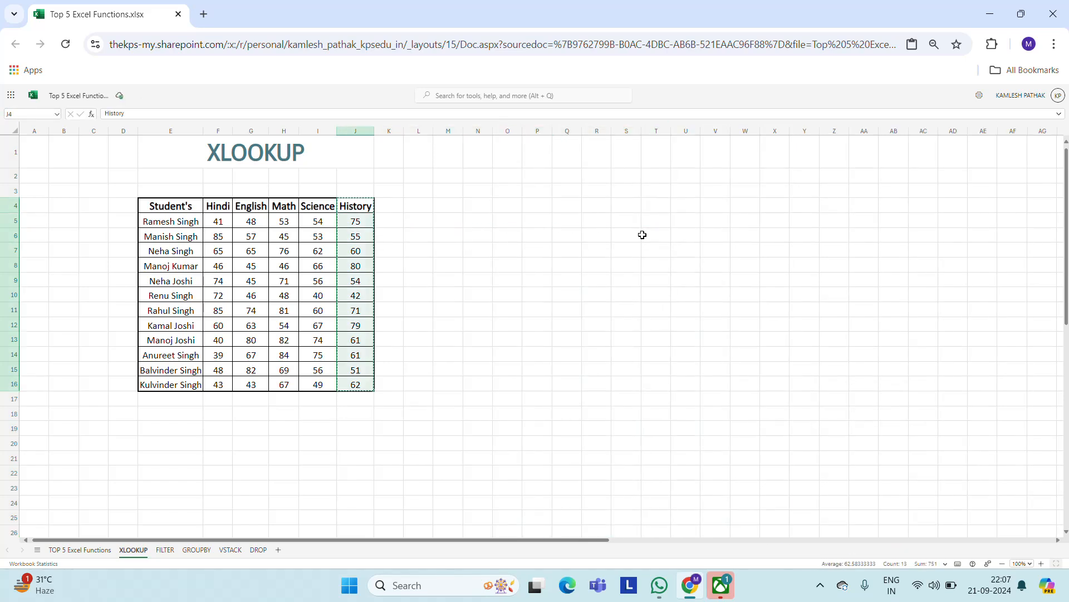
{"action": "key", "text": "ctrl+c"}
{"action": "key", "text": "Right"}
{"action": "key", "text": "Right"}
{"action": "key", "text": "Right"}
{"action": "key", "text": "Right"}
{"action": "key", "text": "Right"}
{"action": "key", "text": "Right"}
{"action": "key", "text": "Right"}
{"action": "key", "text": "Right"}
{"action": "key", "text": "Right"}
{"action": "key", "text": "Right"}
{"action": "key", "text": "Right"}
{"action": "key", "text": "Right"}
{"action": "key", "text": "Right"}
{"action": "key", "text": "Right"}
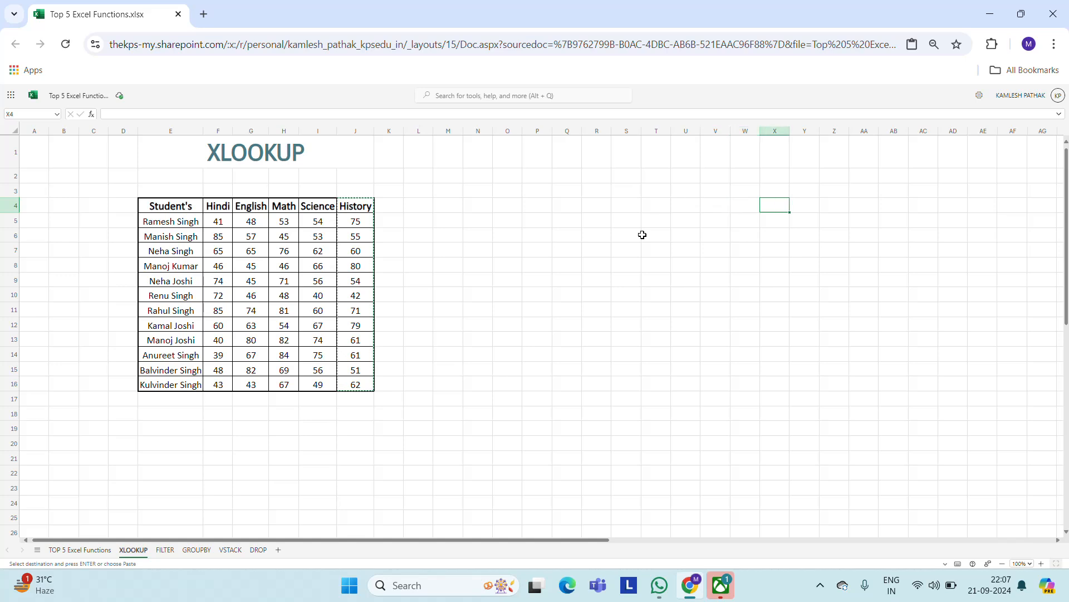
{"action": "key", "text": "ctrl+v"}
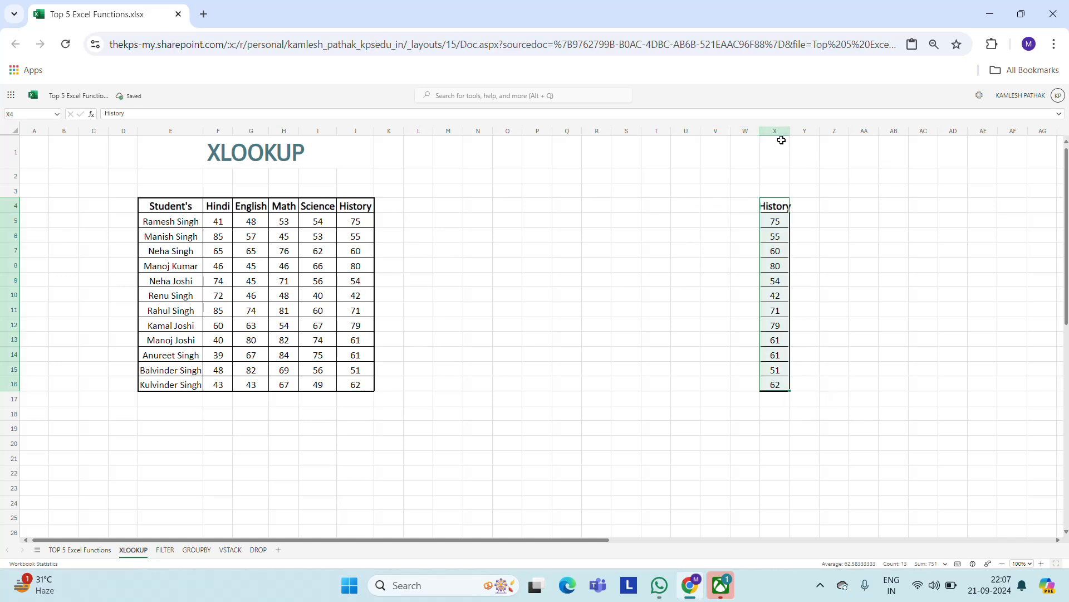
{"action": "left_click_drag", "start_coordinate": [790, 130], "coordinate": [830, 131]}
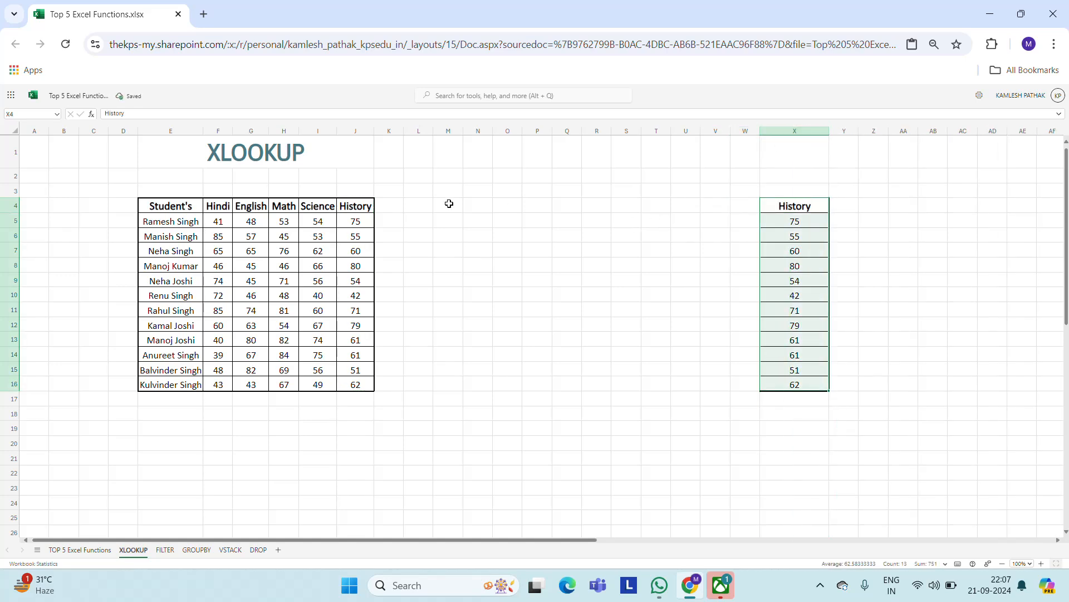
Copy the Student's, Hindi, English, Math and Science headers from E4:I4 to Q4:U4.
{"action": "left_click", "coordinate": [303, 205]}
{"action": "key", "text": "Left"}
{"action": "key", "text": "Left"}
{"action": "key", "text": "Left"}
{"action": "key", "text": "Left"}
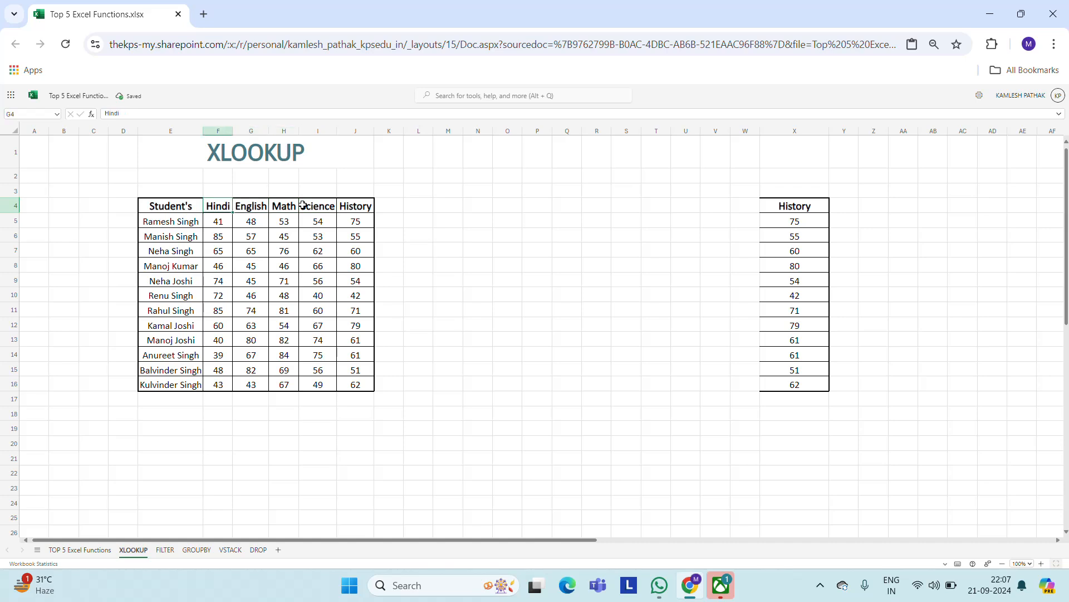
{"action": "key", "text": "shift+Right"}
{"action": "key", "text": "shift+Right"}
{"action": "key", "text": "shift+Right"}
{"action": "key", "text": "shift+Right"}
{"action": "key", "text": "ctrl+c"}
{"action": "key", "text": "Right"}
{"action": "key", "text": "Right"}
{"action": "key", "text": "Right"}
{"action": "key", "text": "Right"}
{"action": "key", "text": "Right"}
{"action": "key", "text": "Right"}
{"action": "key", "text": "Right"}
{"action": "key", "text": "Right"}
{"action": "key", "text": "Right"}
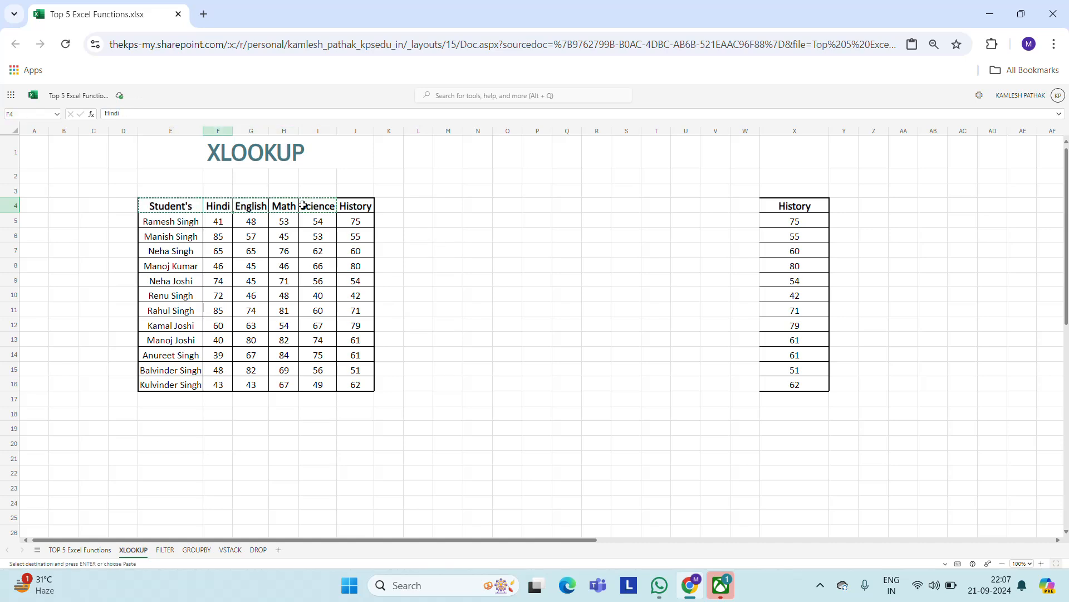
{"action": "key", "text": "Right"}
{"action": "key", "text": "Right"}
{"action": "key", "text": "Right"}
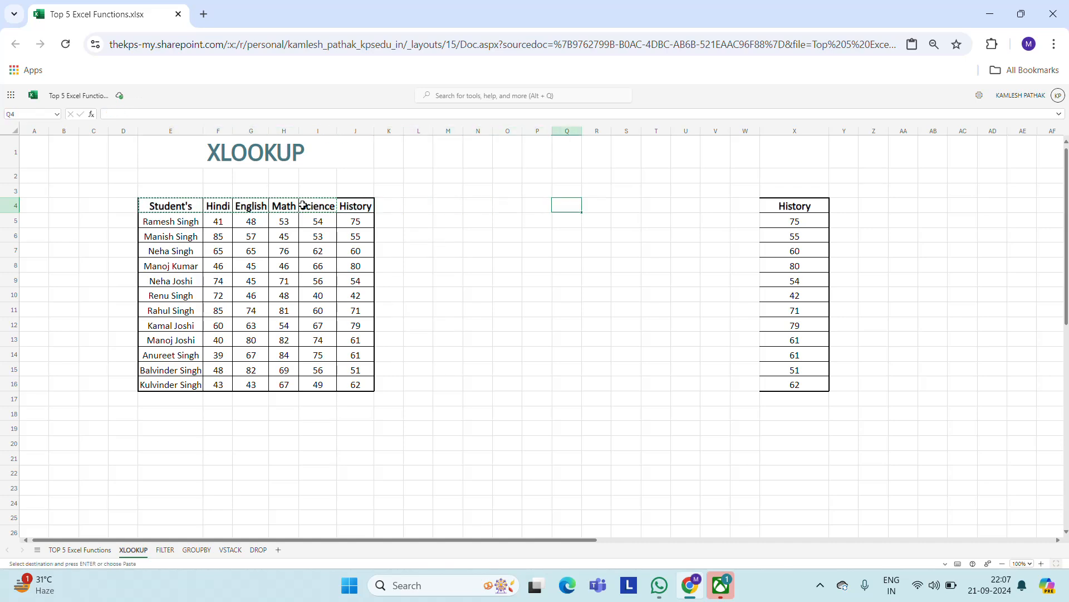
{"action": "key", "text": "ctrl+v"}
{"action": "key", "text": "Escape"}
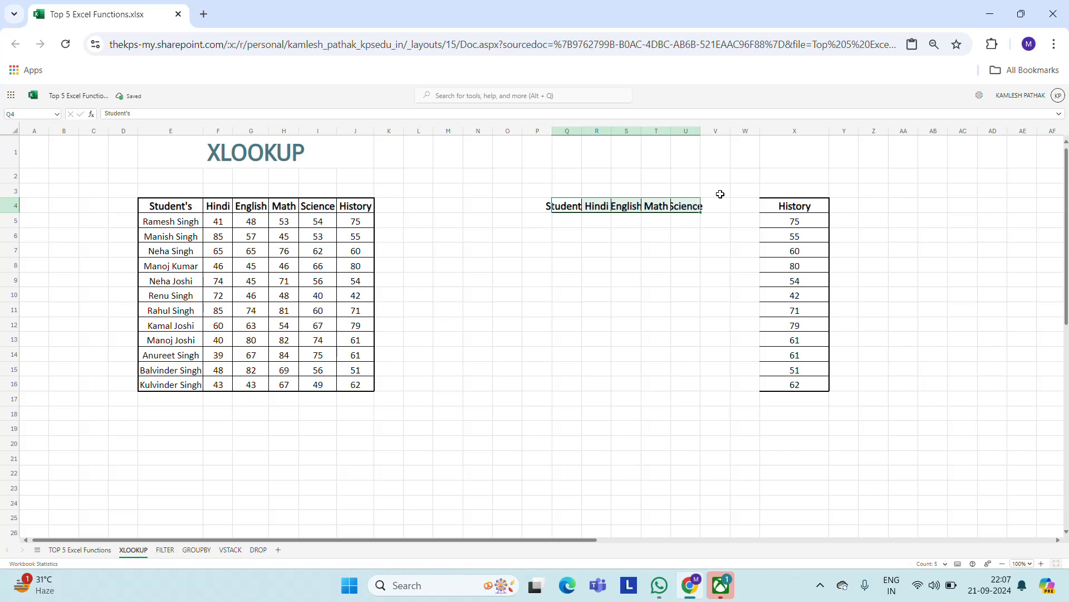
Delete the empty columns V and W between Science and History, and widen columns Q to U.
{"action": "left_click", "coordinate": [713, 134]}
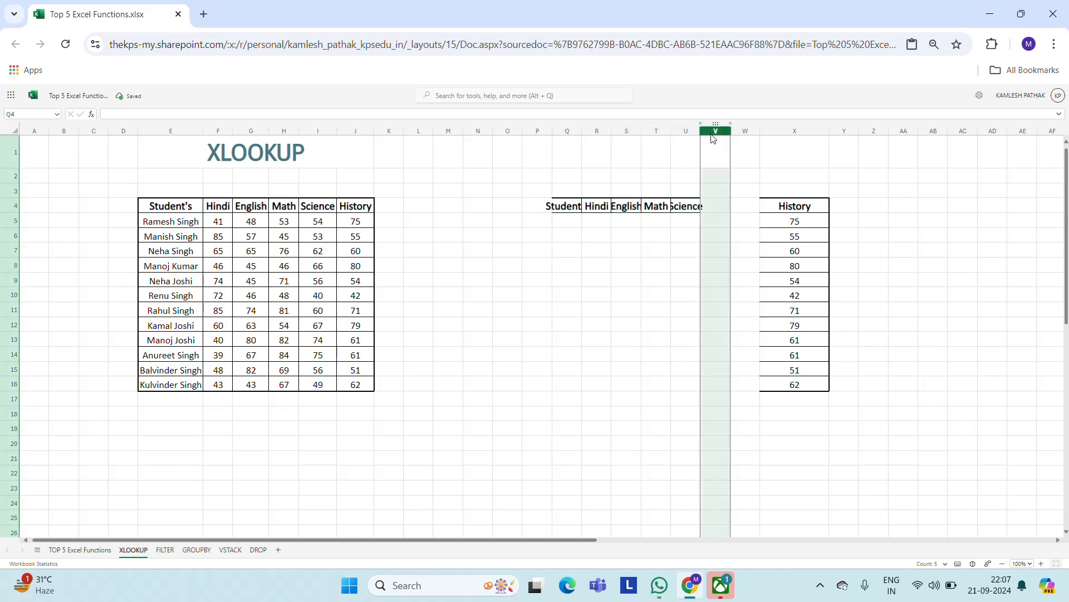
{"action": "left_click", "coordinate": [744, 129], "text": "shift"}
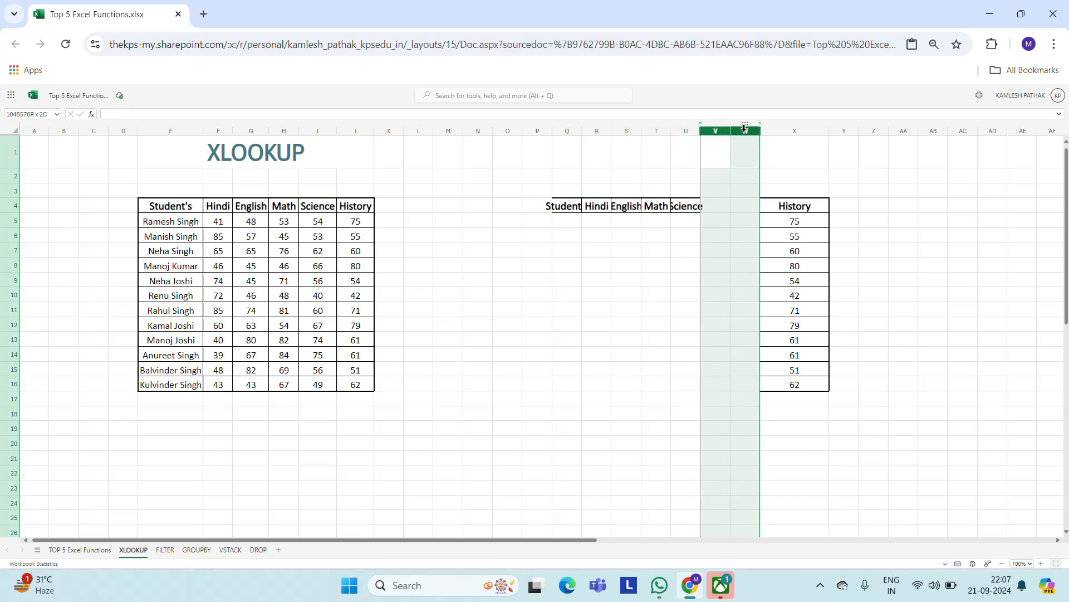
{"action": "right_click", "coordinate": [721, 365]}
{"action": "left_click", "coordinate": [759, 264]}
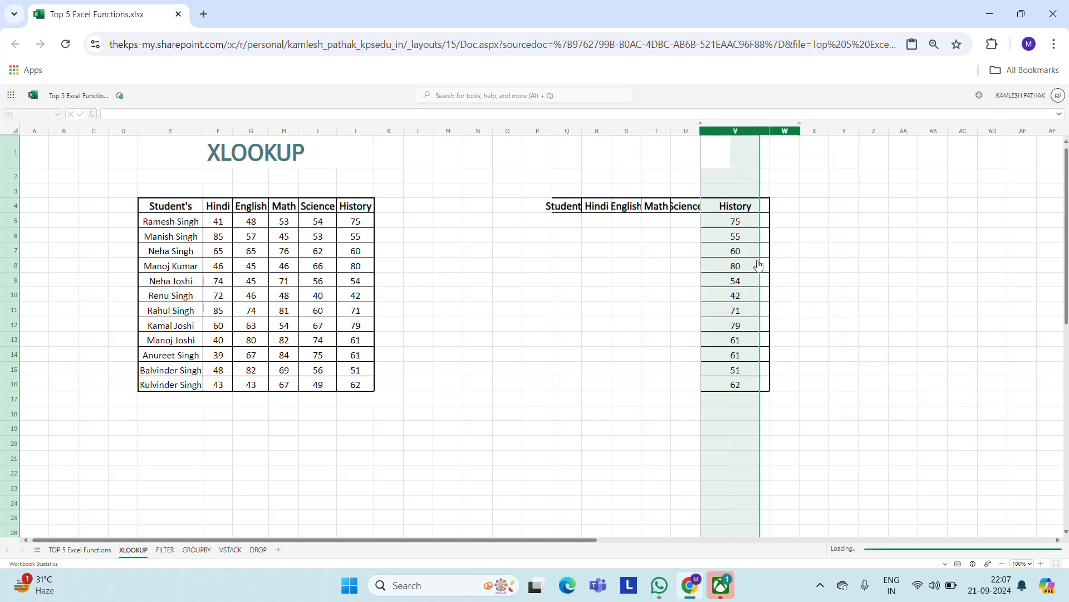
{"action": "left_click_drag", "start_coordinate": [582, 132], "coordinate": [860, 132]}
{"action": "left_click", "coordinate": [775, 222]}
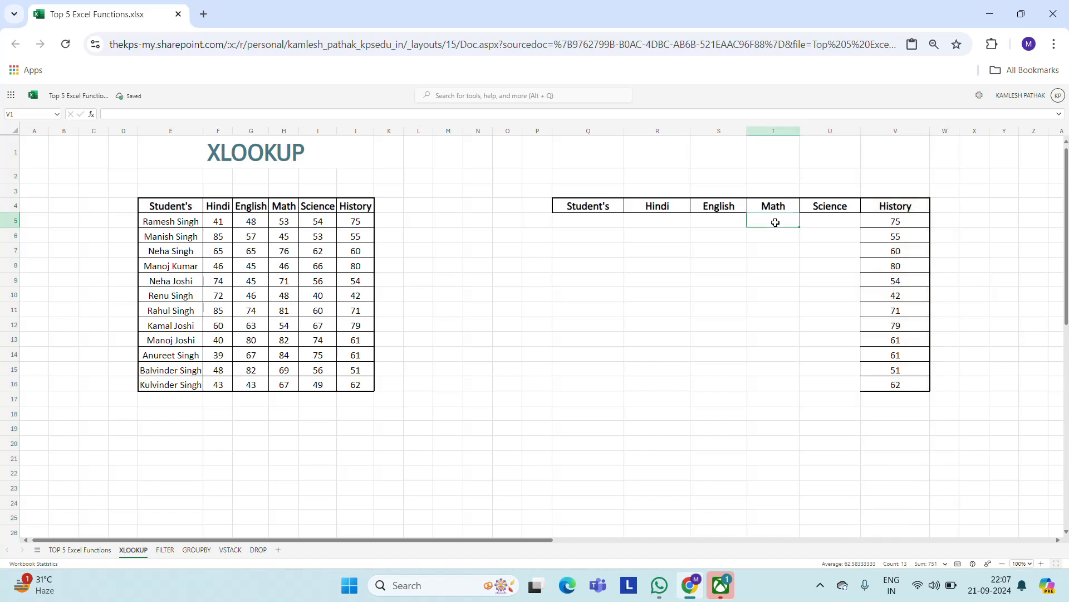
{"action": "key", "text": "Right"}
{"action": "key", "text": "Right"}
{"action": "key", "text": "Right"}
{"action": "key", "text": "Up"}
{"action": "key", "text": "Left"}
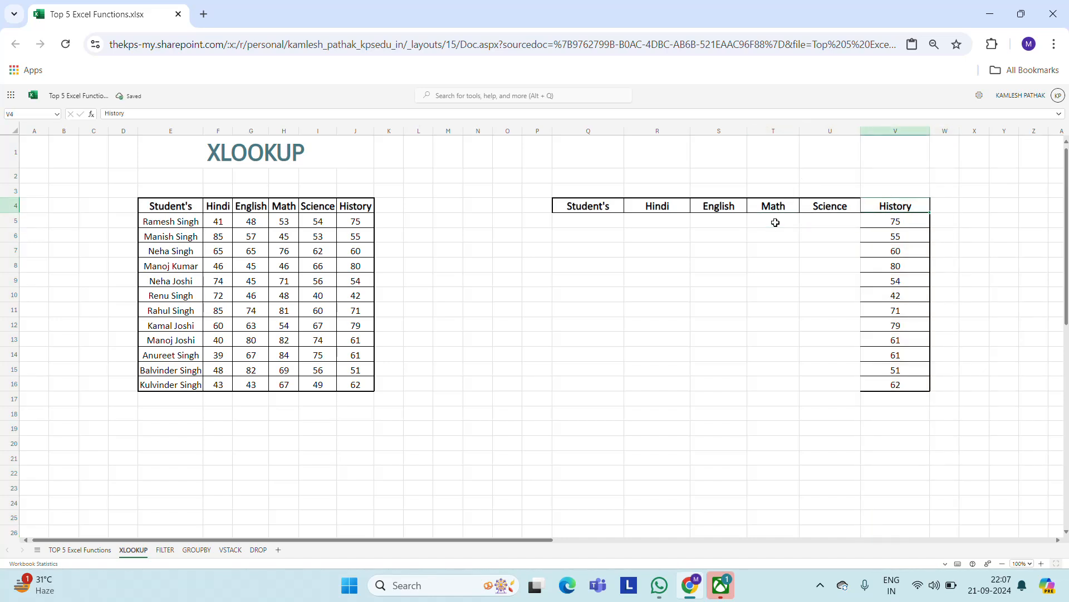
{"action": "key", "text": "Left"}
{"action": "key", "text": "Left"}
{"action": "key", "text": "Left"}
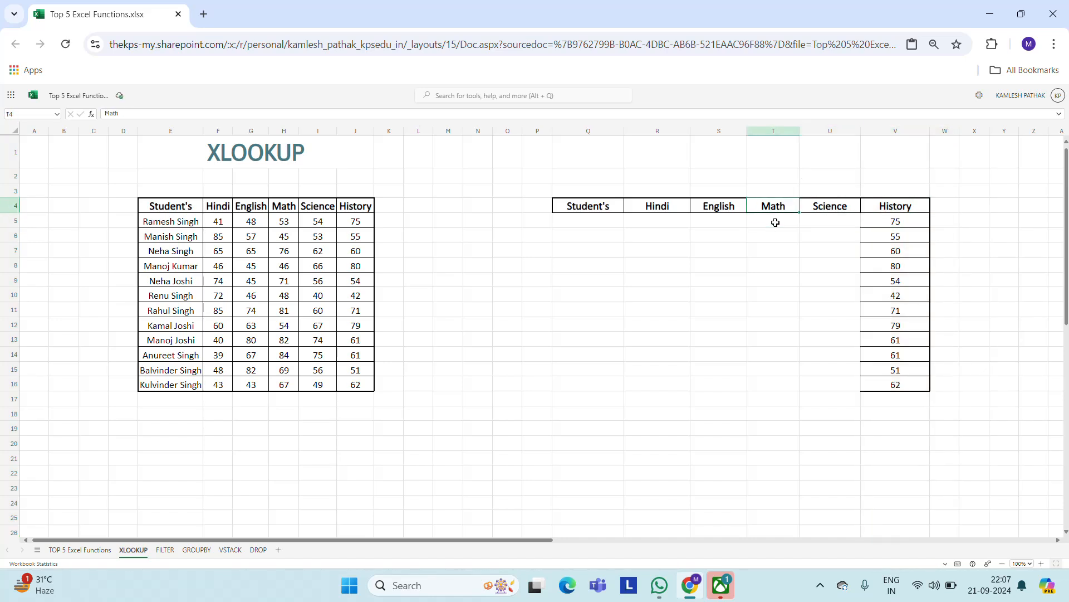
{"action": "key", "text": "Left"}
{"action": "key", "text": "Left"}
{"action": "key", "text": "Down"}
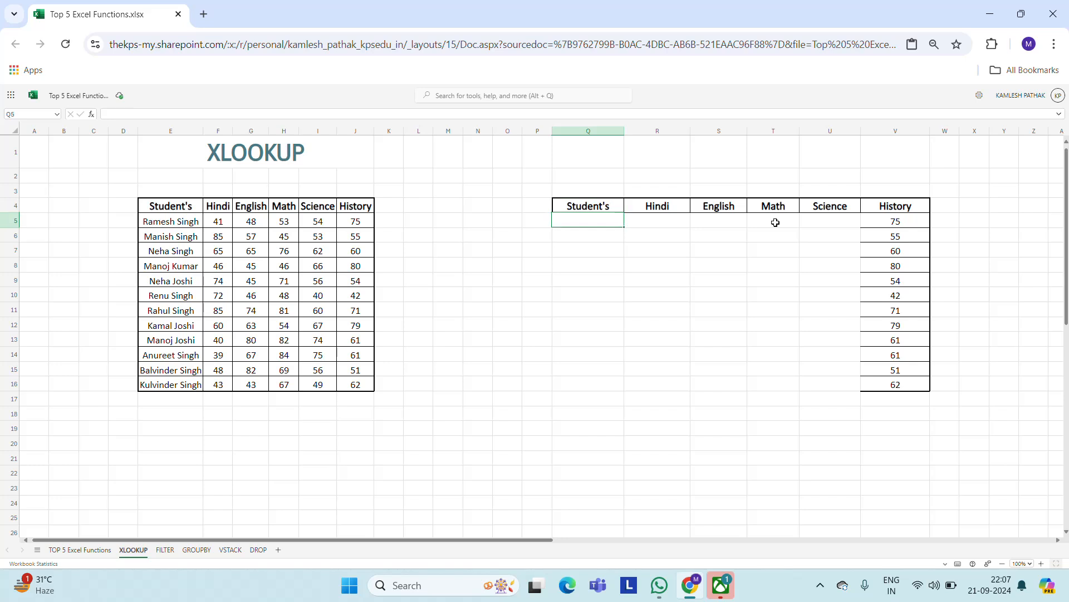
Look up the Science marks from the History marks by entering =XLOOKUP(V5:V16,J5:J16,I5:I16) in U5.
{"action": "key", "text": "Right"}
{"action": "key", "text": "Right"}
{"action": "key", "text": "Right"}
{"action": "key", "text": "Right"}
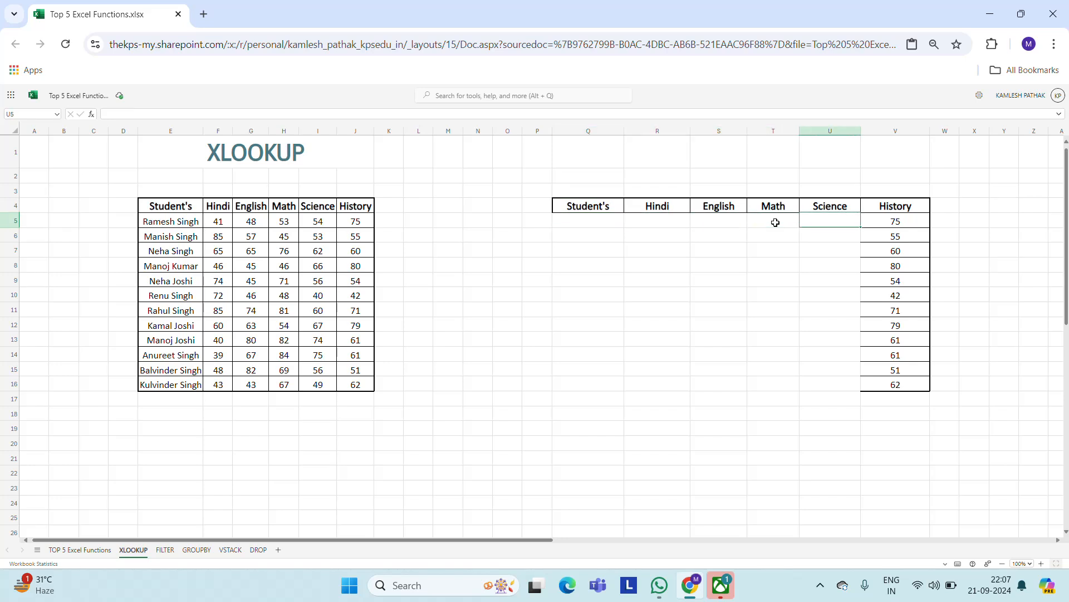
{"action": "type", "text": "=xlookup("}
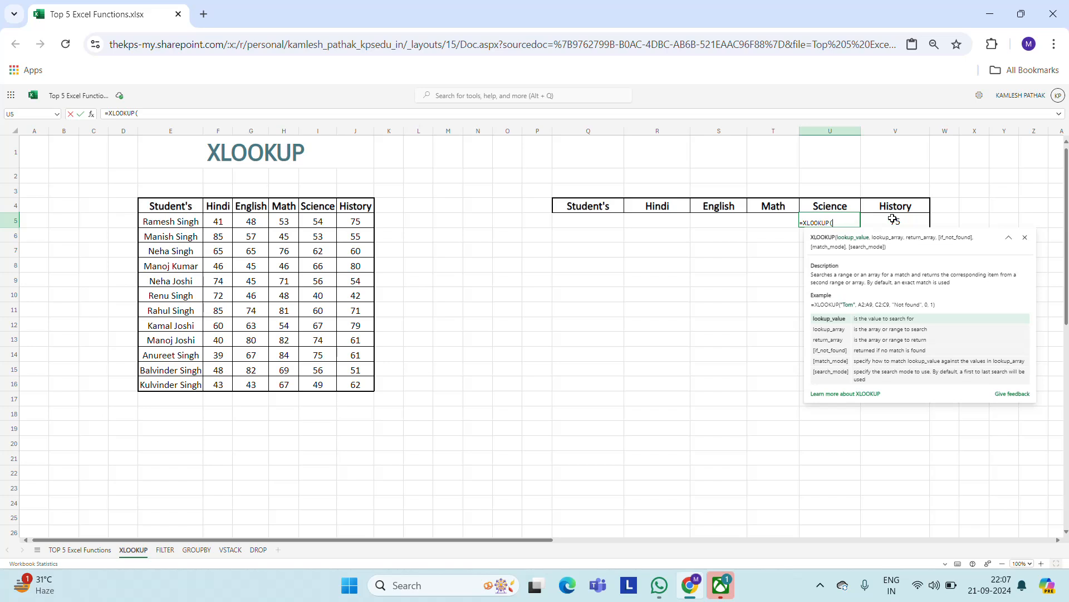
{"action": "left_click", "coordinate": [893, 219]}
{"action": "key", "text": "ctrl+shift+Down"}
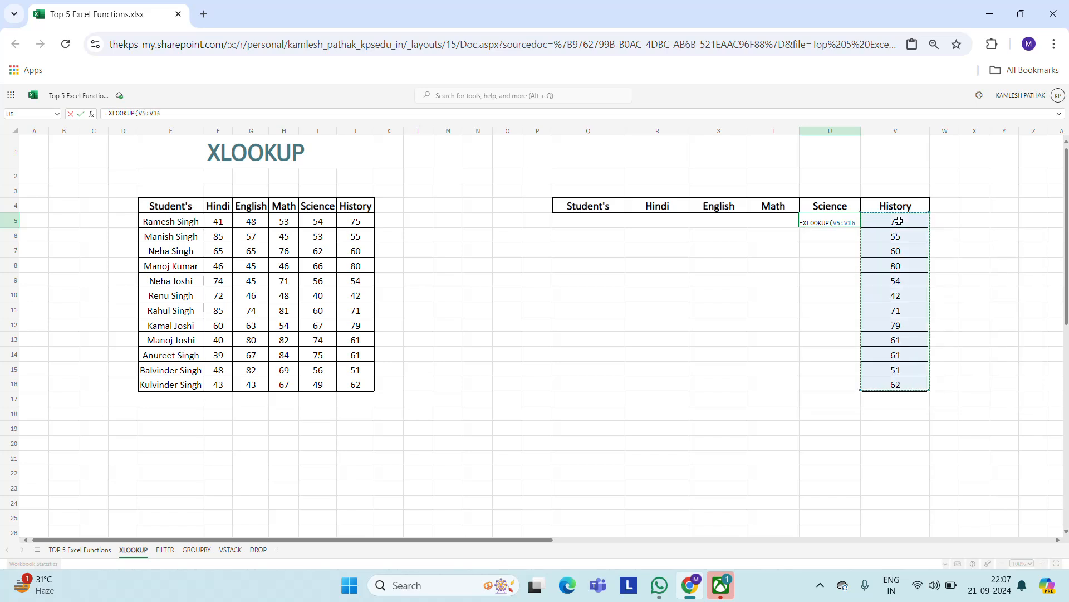
{"action": "type", "text": ","}
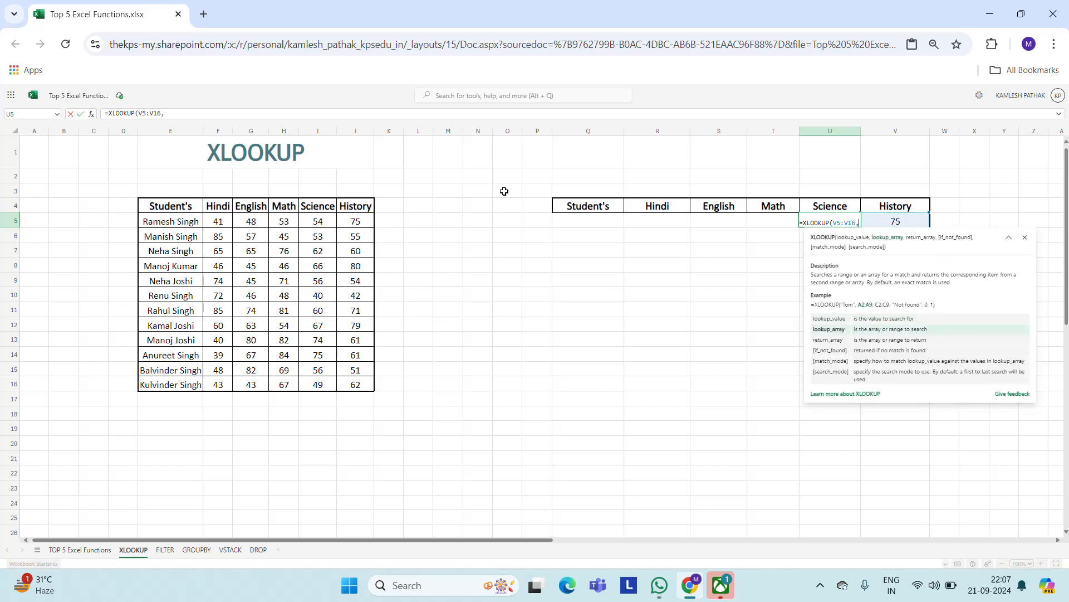
{"action": "left_click", "coordinate": [357, 220]}
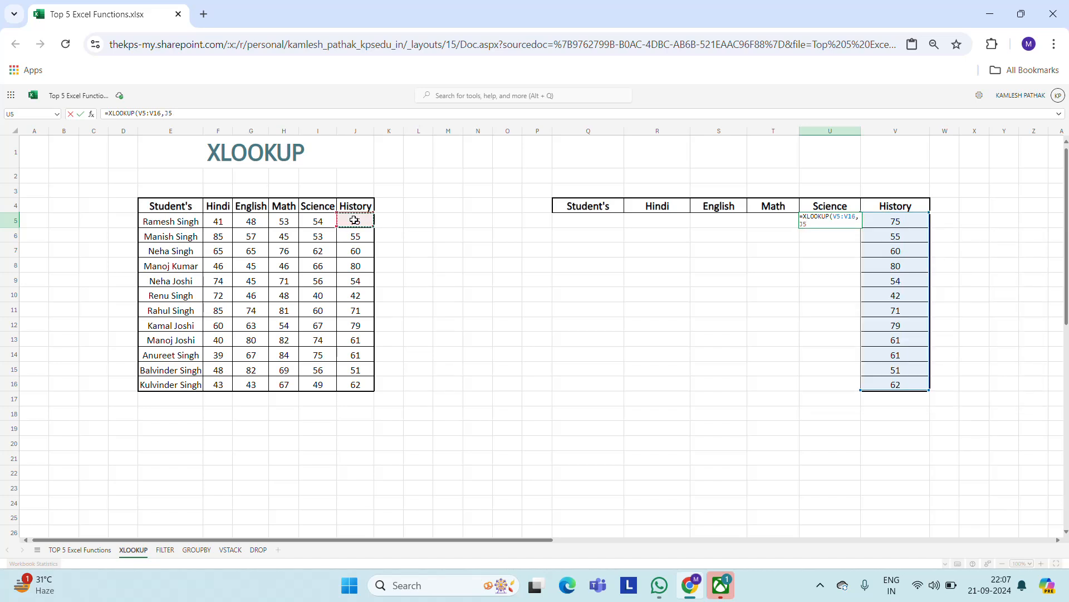
{"action": "key", "text": "ctrl+shift+Down"}
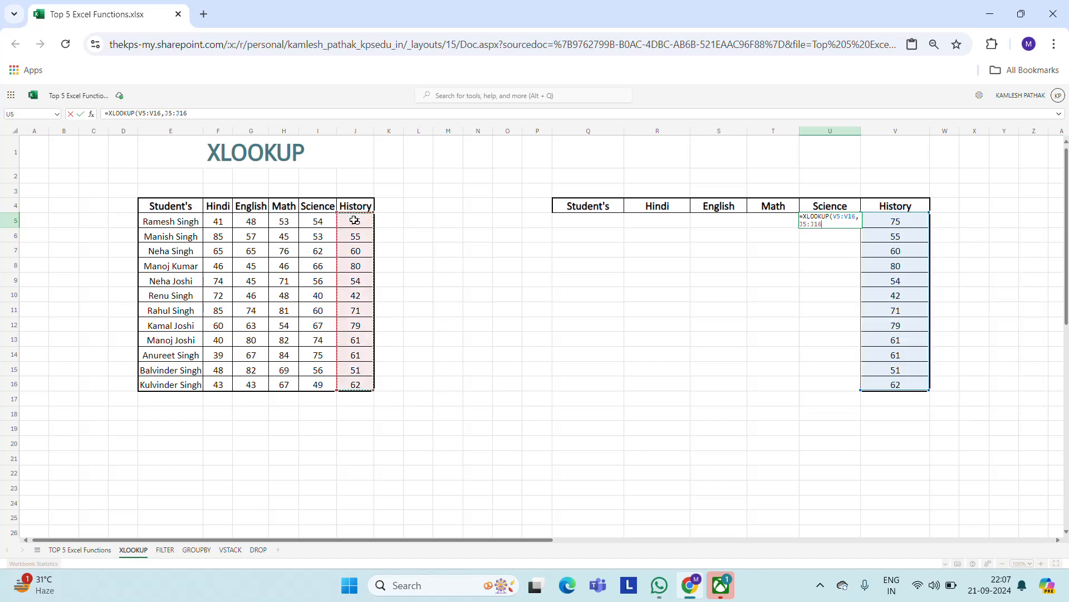
{"action": "type", "text": ","}
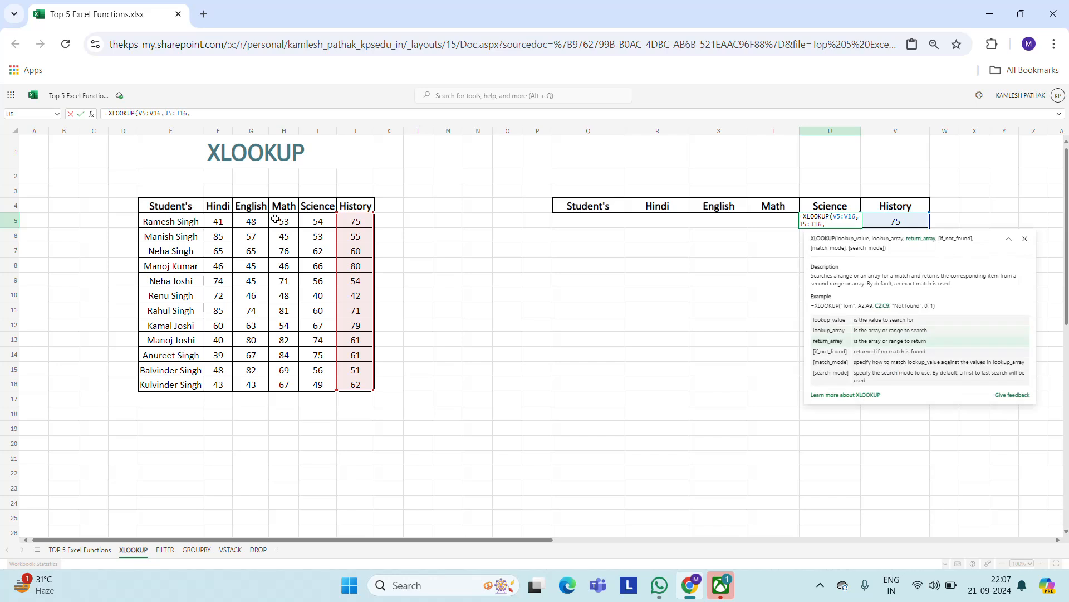
{"action": "left_click", "coordinate": [318, 223]}
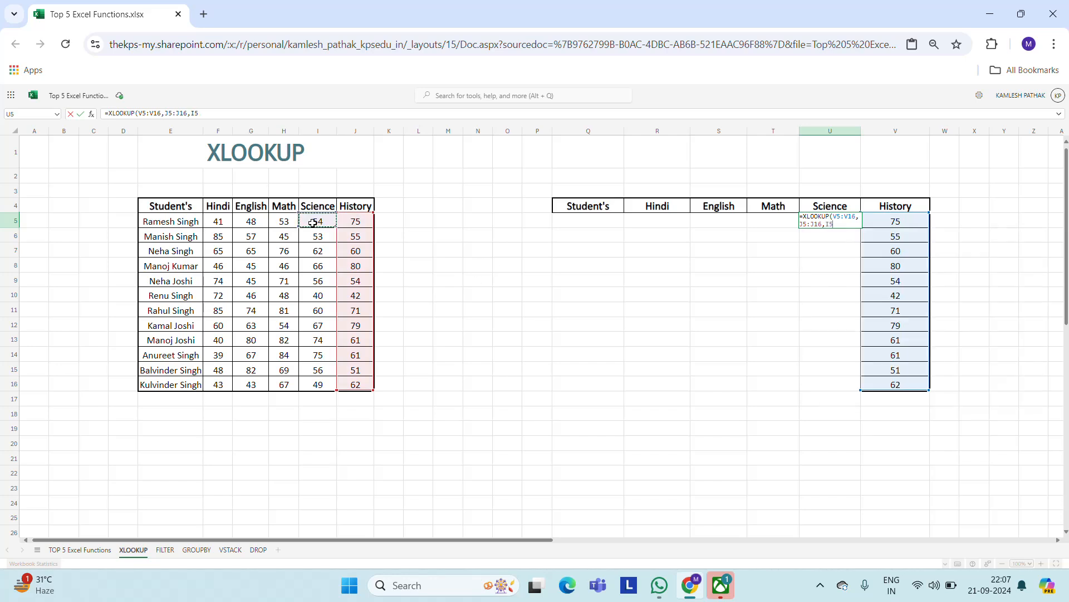
{"action": "key", "text": "ctrl+shift+Down"}
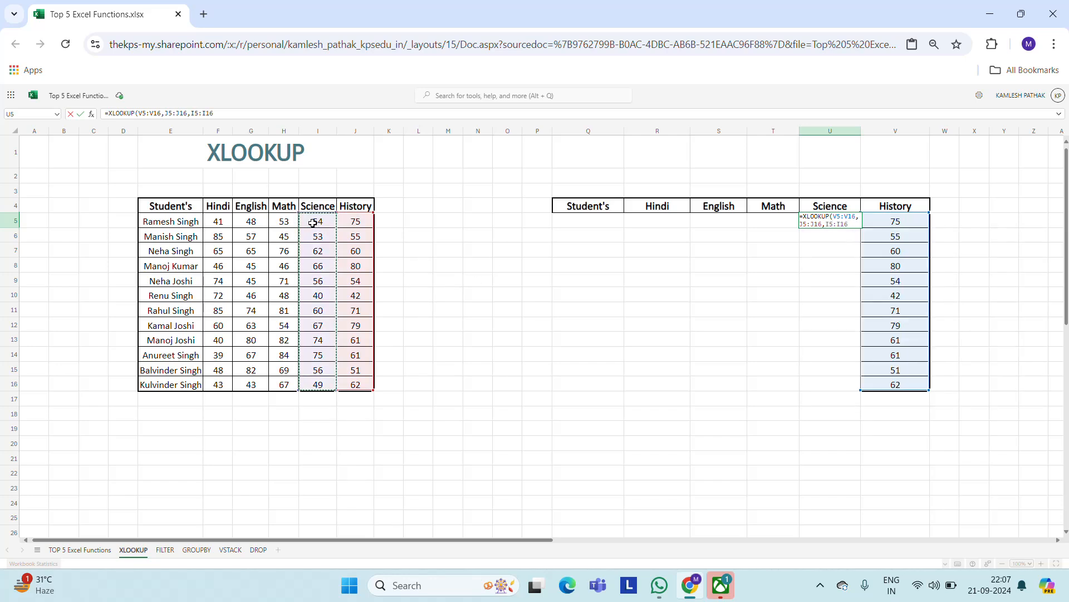
{"action": "key", "text": "Return"}
Copy the XLOOKUP results in U5:U16 across Q5:U16 to fill the Student's, Hindi, English and Math columns.
{"action": "key", "text": "Up"}
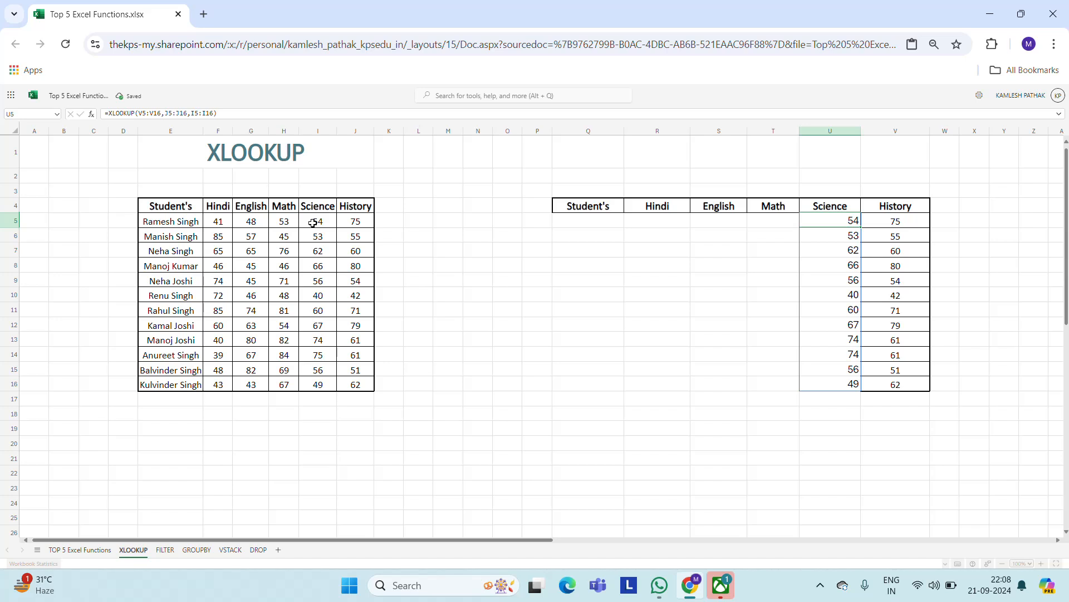
{"action": "key", "text": "ctrl+shift+Down"}
{"action": "key", "text": "shift+Left"}
{"action": "key", "text": "shift+Left"}
{"action": "key", "text": "shift+Left"}
{"action": "key", "text": "shift+Left"}
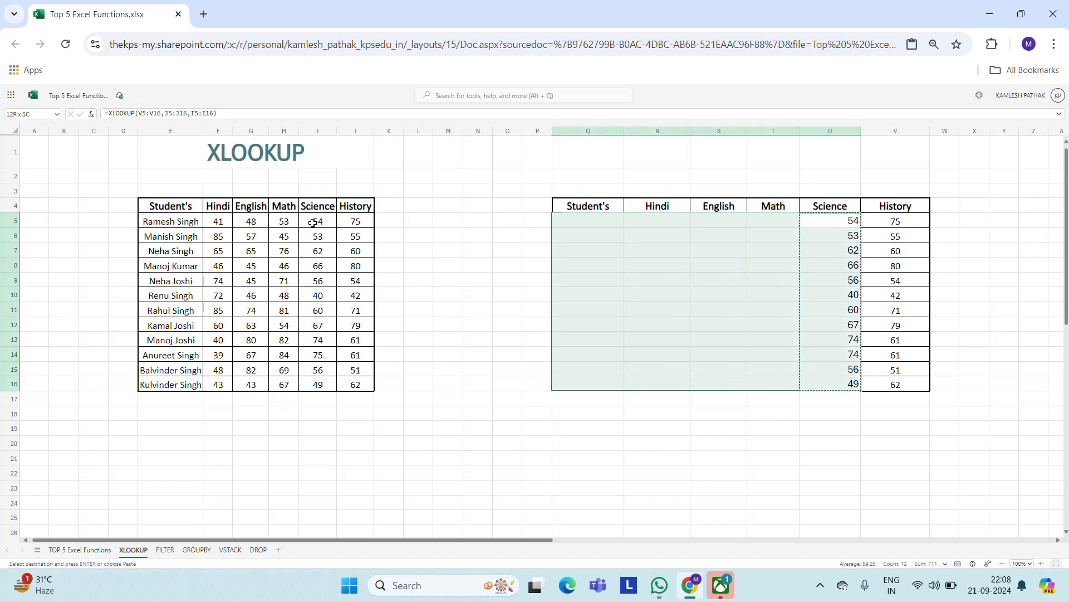
{"action": "key", "text": "Return"}
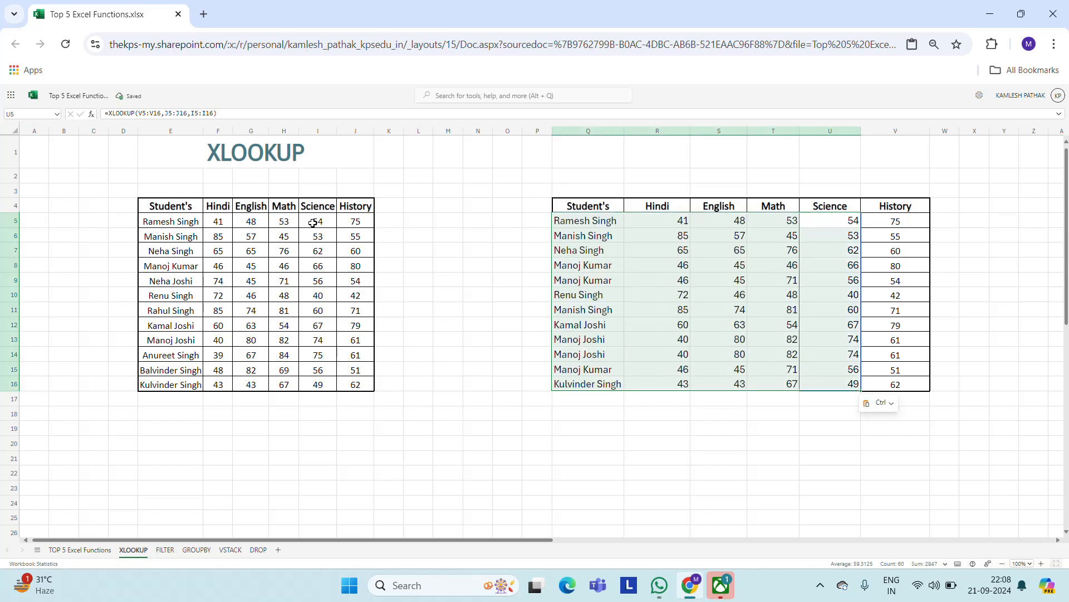
Center the student names and marks in Q5:V16 horizontally.
{"action": "left_click", "coordinate": [594, 228]}
{"action": "key", "text": "ctrl+shift+Down"}
{"action": "key", "text": "ctrl+shift+Right"}
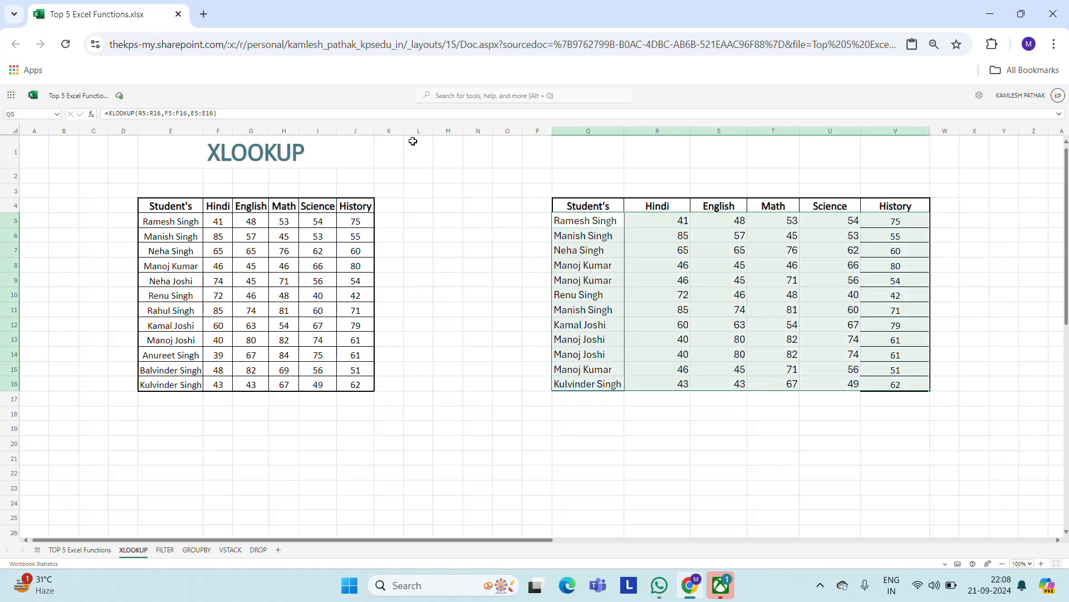
{"action": "left_click", "coordinate": [343, 106]}
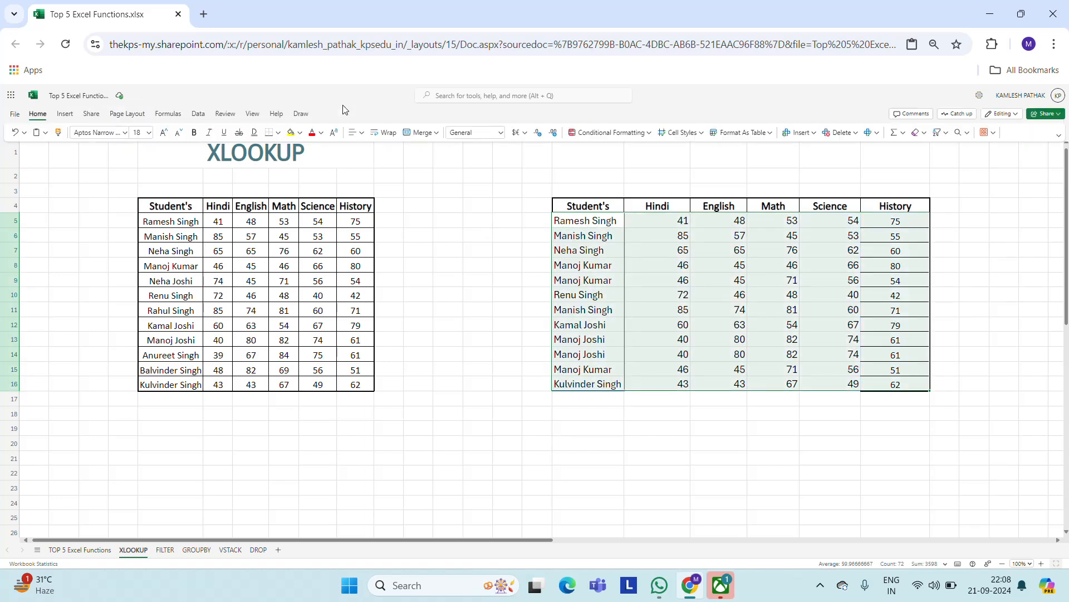
{"action": "left_click", "coordinate": [362, 137]}
{"action": "left_click", "coordinate": [376, 176]}
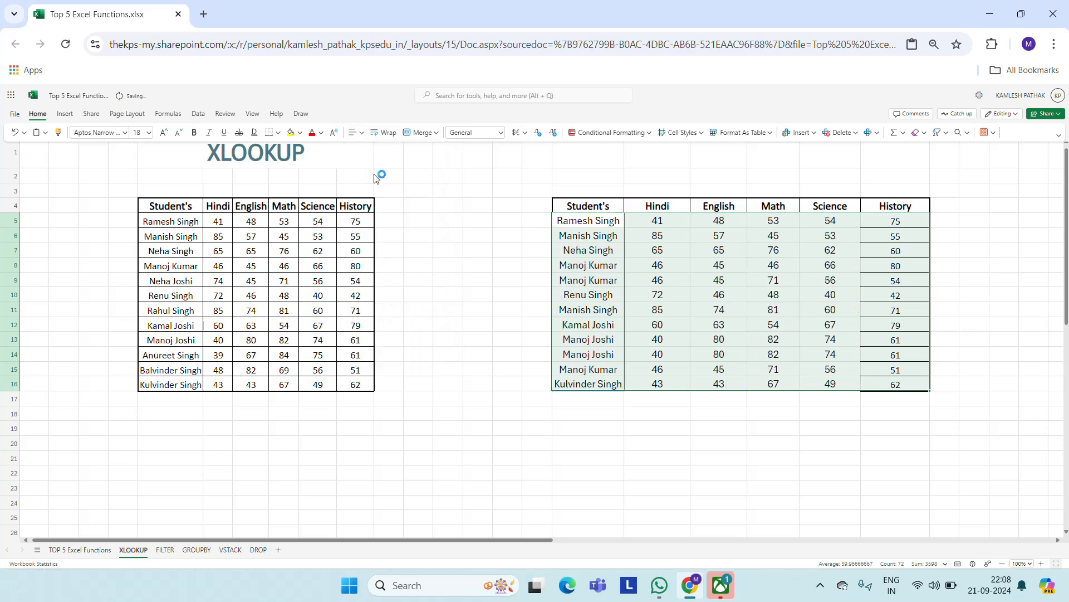
Set the font size of the student names and marks in Q5:V16 to 20.
{"action": "mouse_move", "coordinate": [256, 144]}
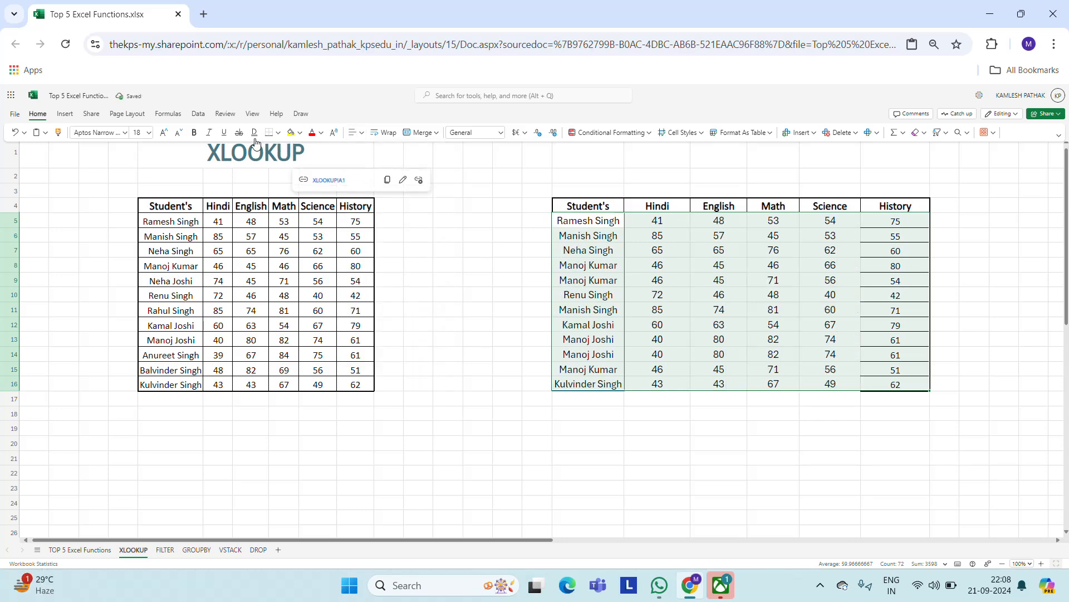
{"action": "left_click", "coordinate": [145, 131]}
{"action": "type", "text": "2"}
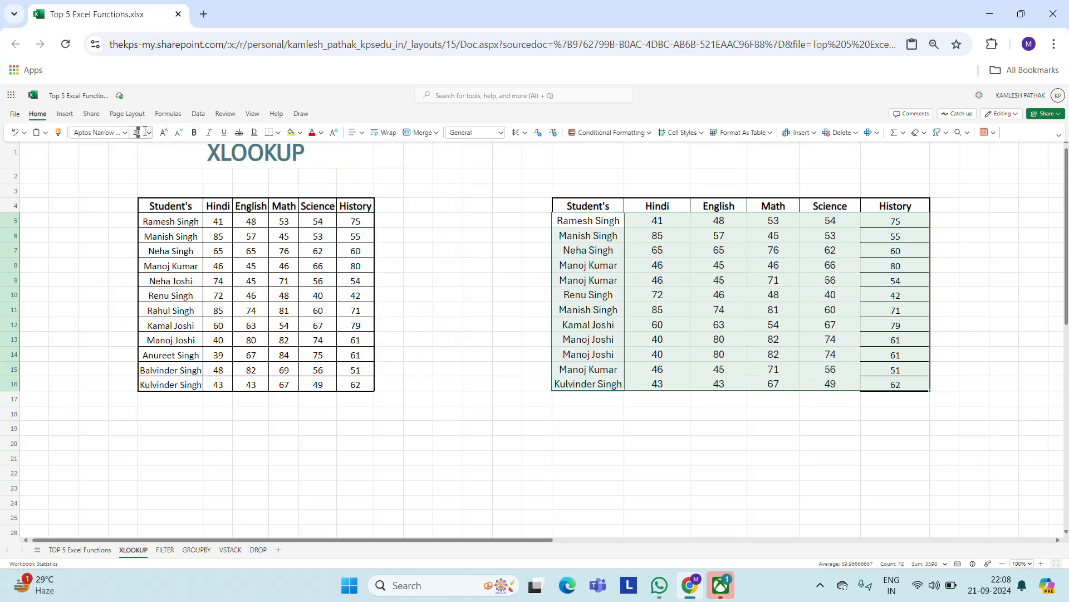
{"action": "type", "text": "0"}
{"action": "key", "text": "Return"}
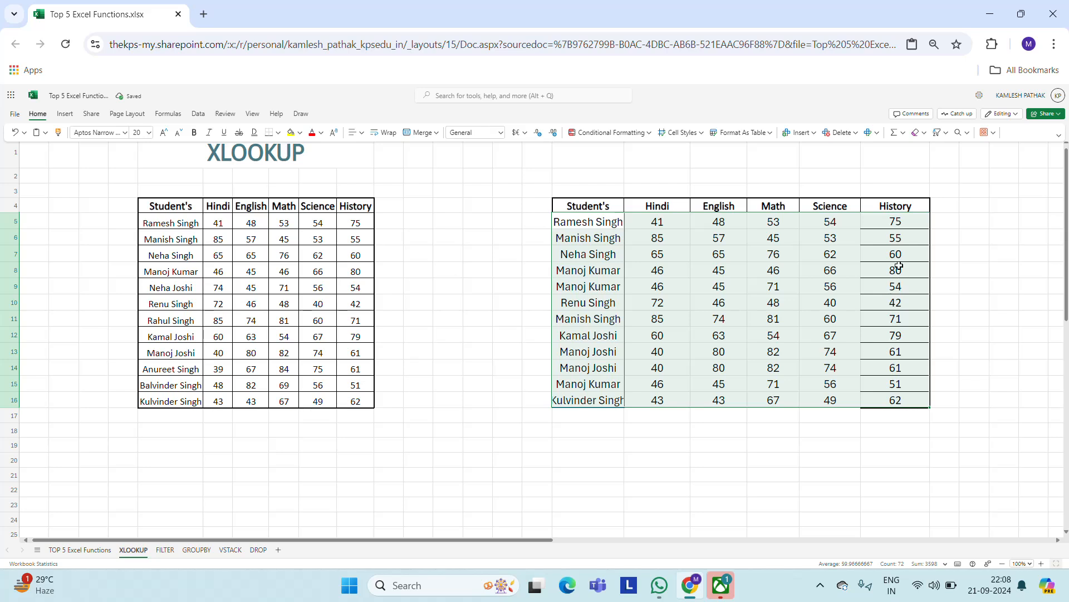
Apply all borders to the student names and marks in Q5:V16.
{"action": "left_click", "coordinate": [888, 237]}
{"action": "key", "text": "Up"}
{"action": "key", "text": "Left"}
{"action": "key", "text": "Left"}
{"action": "key", "text": "Left"}
{"action": "key", "text": "Left"}
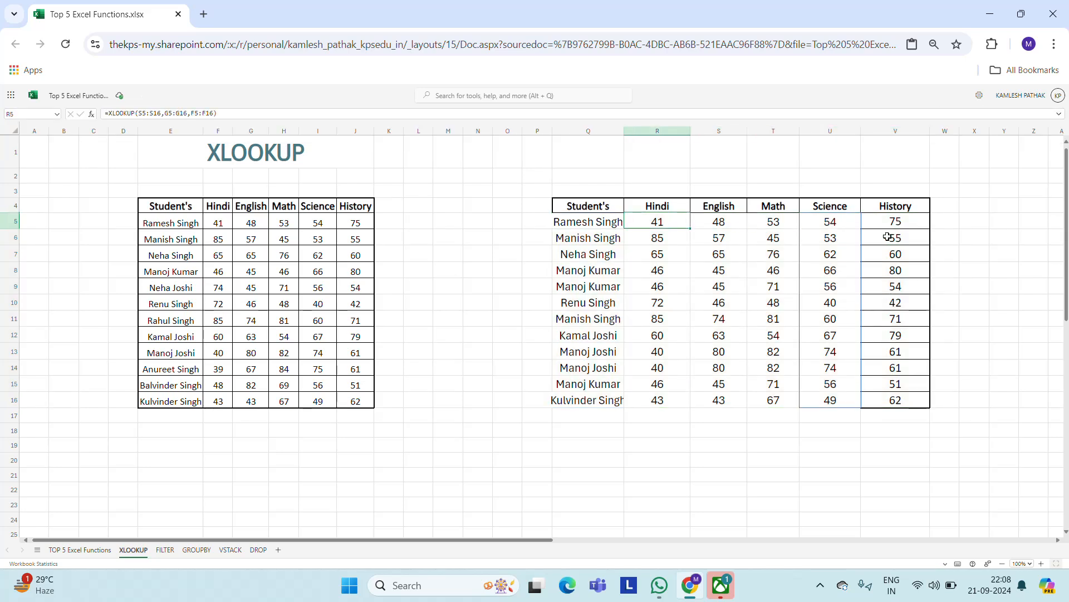
{"action": "key", "text": "Left"}
{"action": "key", "text": "ctrl+shift+Down"}
{"action": "key", "text": "ctrl+shift+Right"}
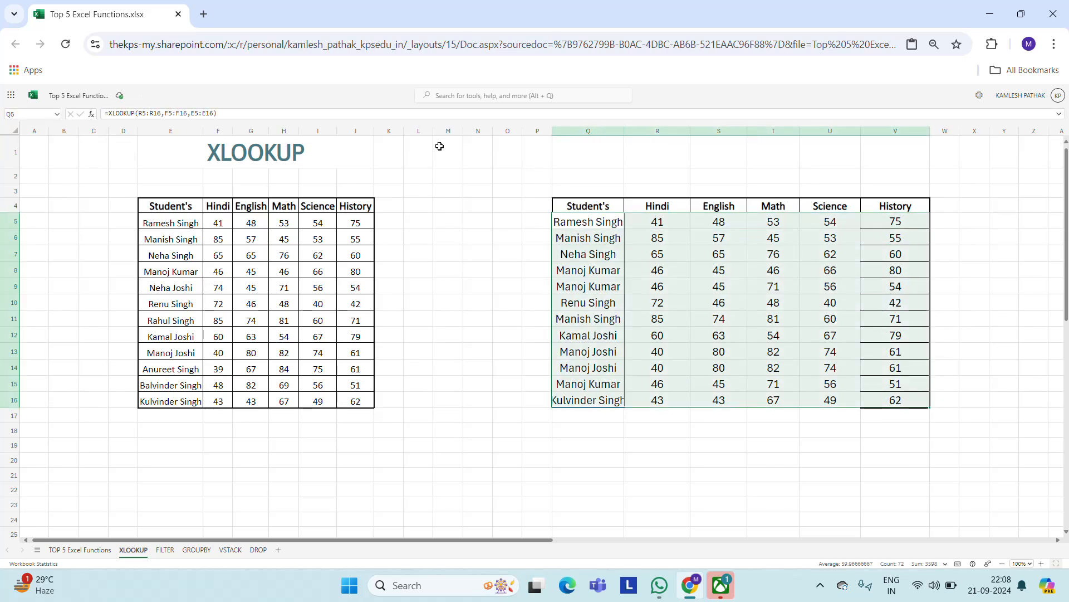
{"action": "left_click", "coordinate": [245, 105]}
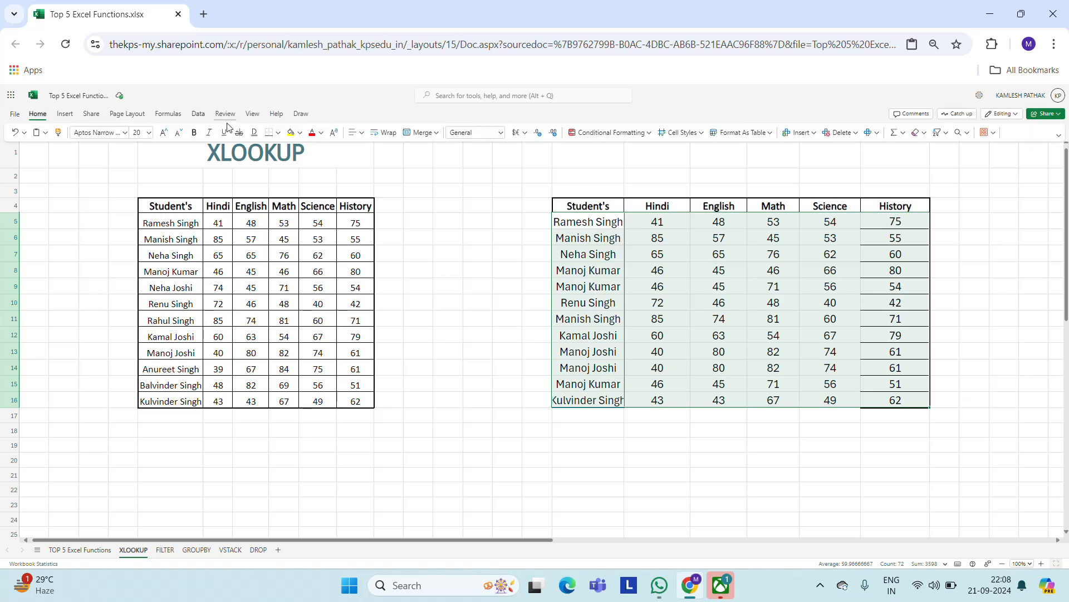
{"action": "left_click", "coordinate": [279, 141]}
{"action": "left_click", "coordinate": [295, 303]}
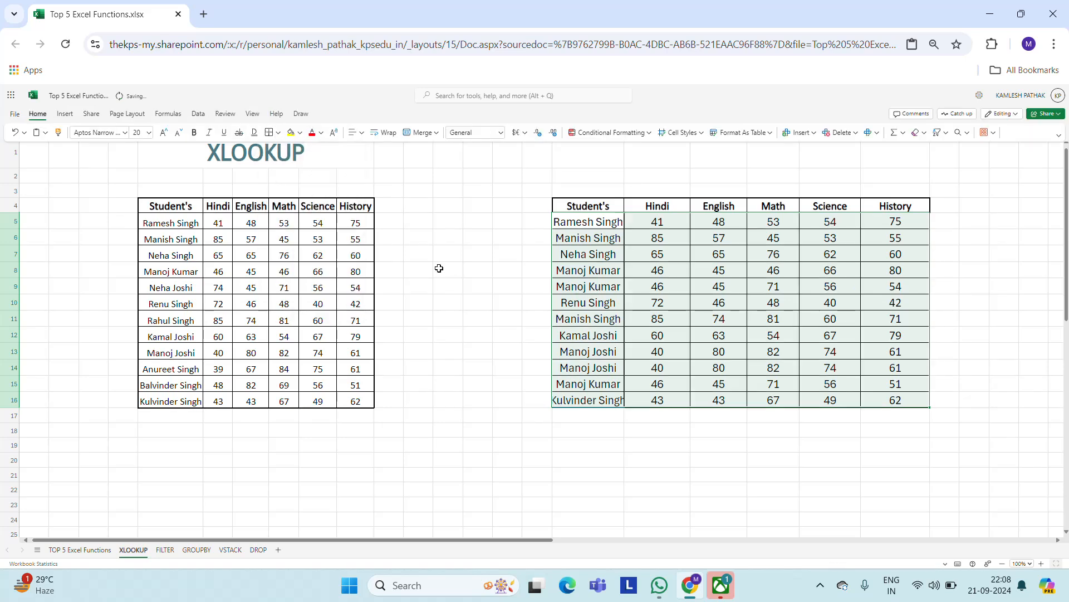
{"action": "left_click", "coordinate": [467, 315]}
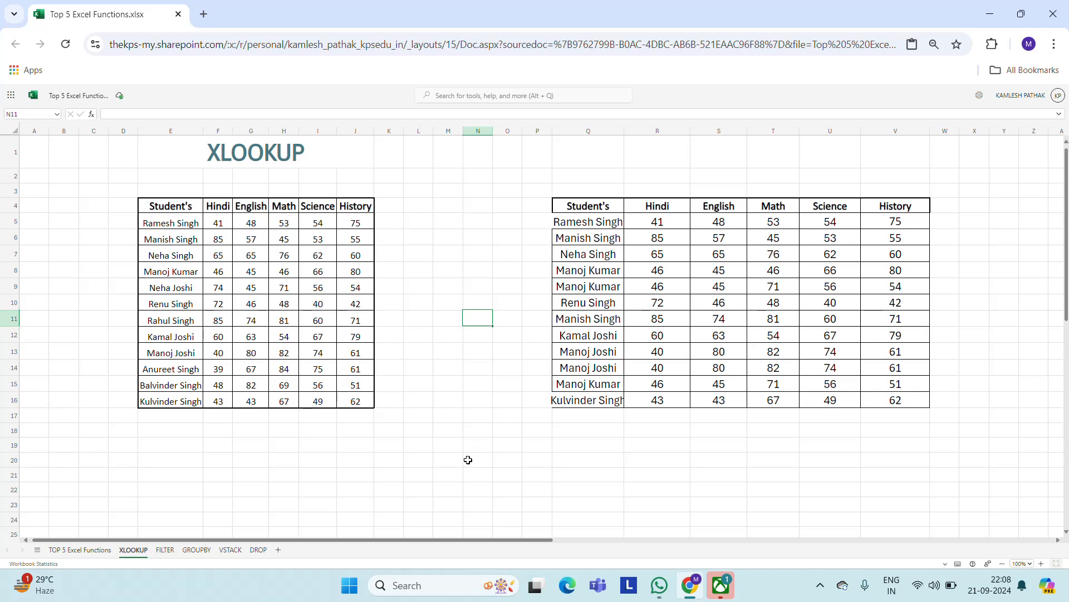
Open the FILTER worksheet and show the built-in data filtering tools for the table headers in F5:H5.
{"action": "left_click", "coordinate": [165, 550]}
{"action": "left_click", "coordinate": [374, 230]}
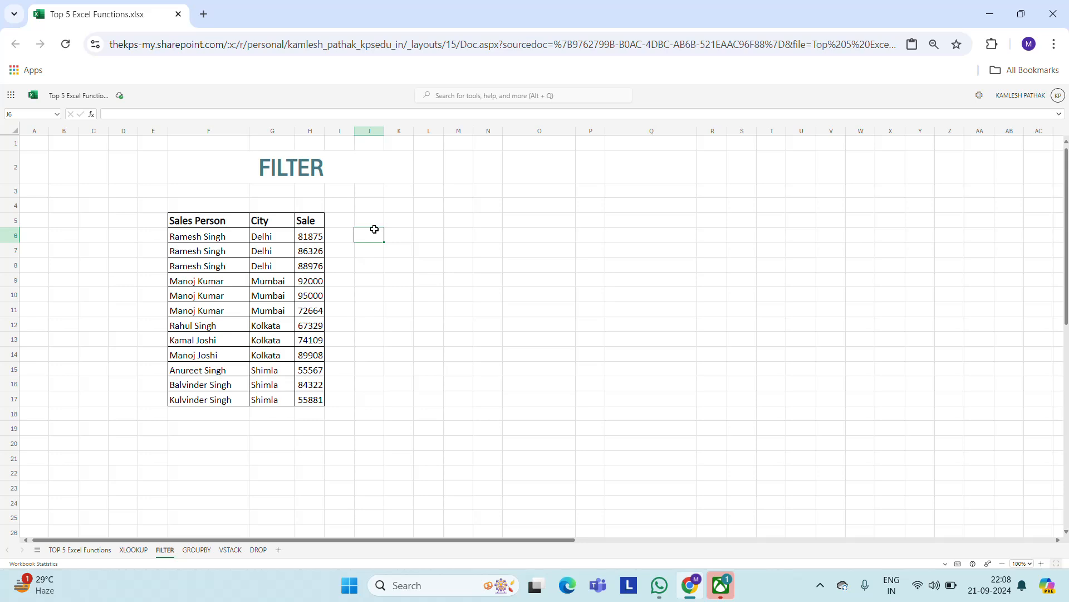
{"action": "left_click", "coordinate": [194, 220]}
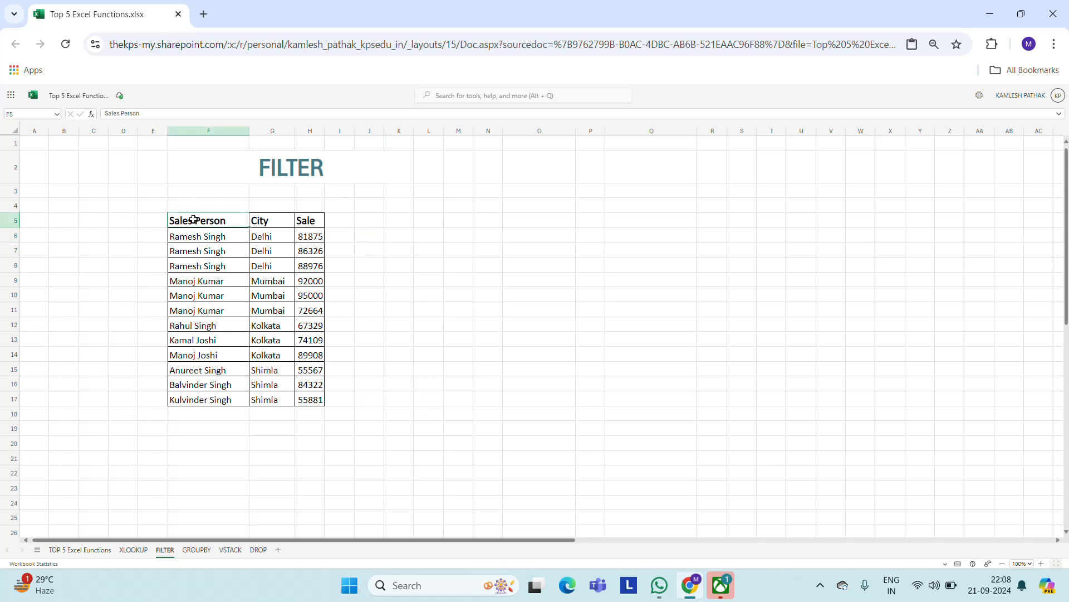
{"action": "key", "text": "shift+Right"}
{"action": "key", "text": "shift+Right"}
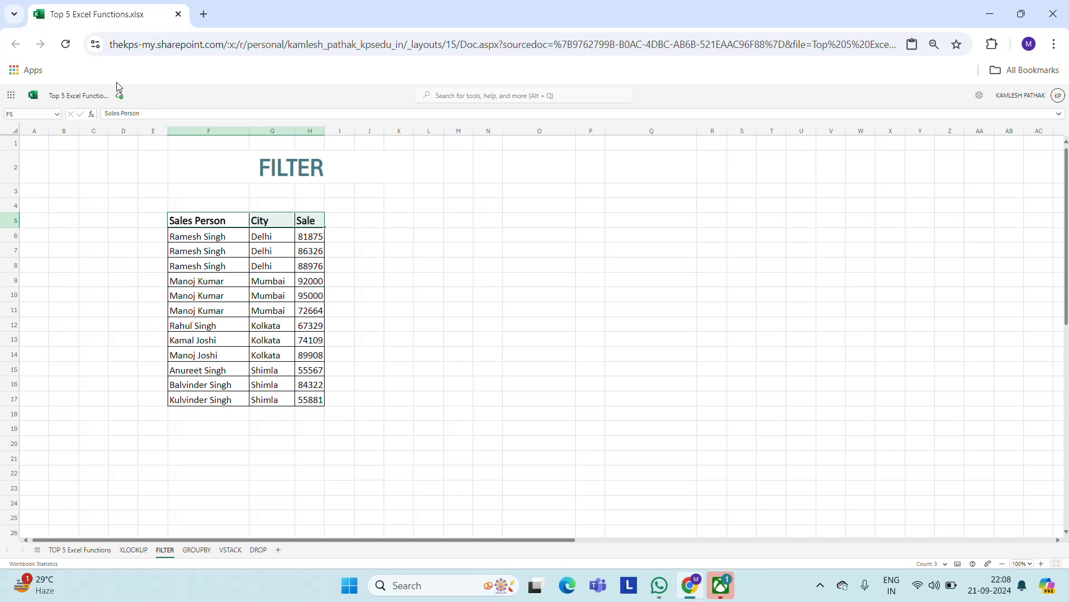
{"action": "mouse_move", "coordinate": [90, 95]}
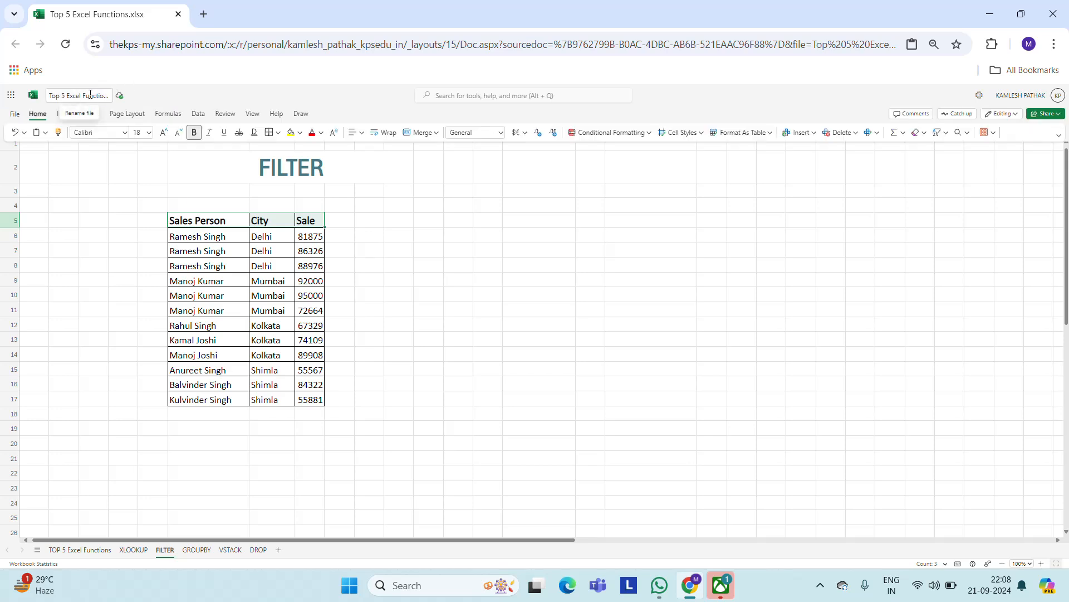
{"action": "left_click", "coordinate": [199, 113]}
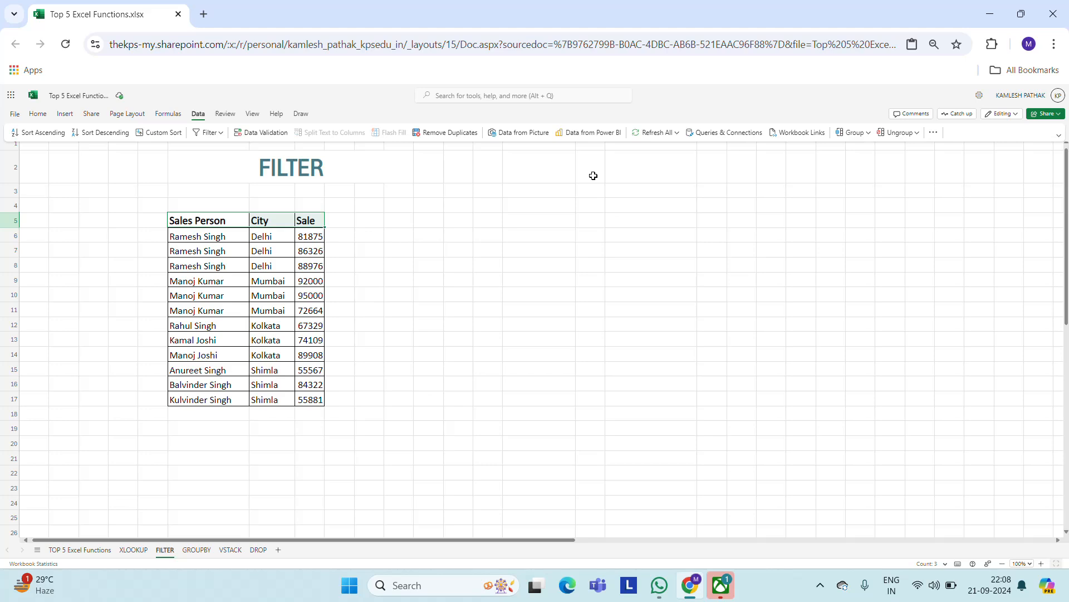
{"action": "left_click", "coordinate": [395, 211]}
{"action": "left_click", "coordinate": [538, 223]}
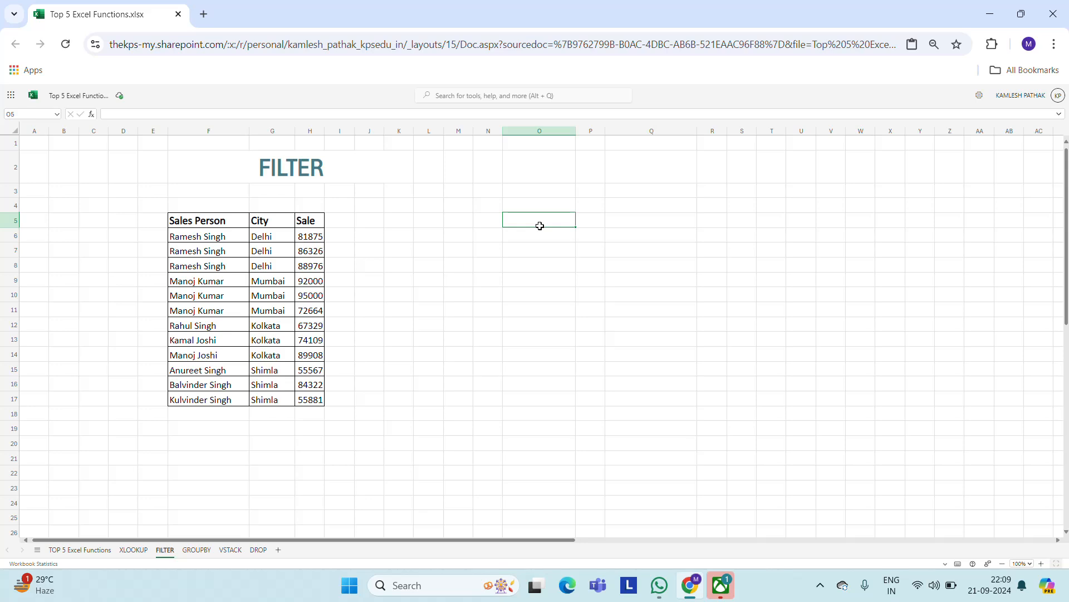
Examine the Sales Person, City and Sale column headers of the sales table.
{"action": "key", "text": "Left"}
{"action": "key", "text": "Left"}
{"action": "key", "text": "Left"}
{"action": "key", "text": "Left"}
{"action": "key", "text": "Left"}
{"action": "key", "text": "Left"}
{"action": "key", "text": "Left"}
{"action": "key", "text": "Left"}
{"action": "key", "text": "Left"}
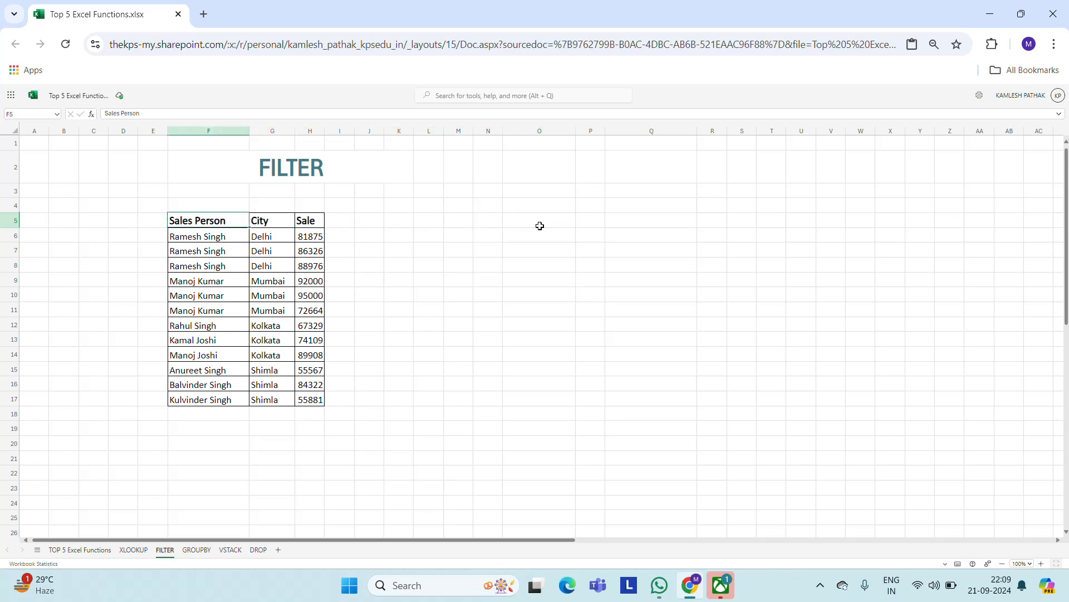
{"action": "key", "text": "Right"}
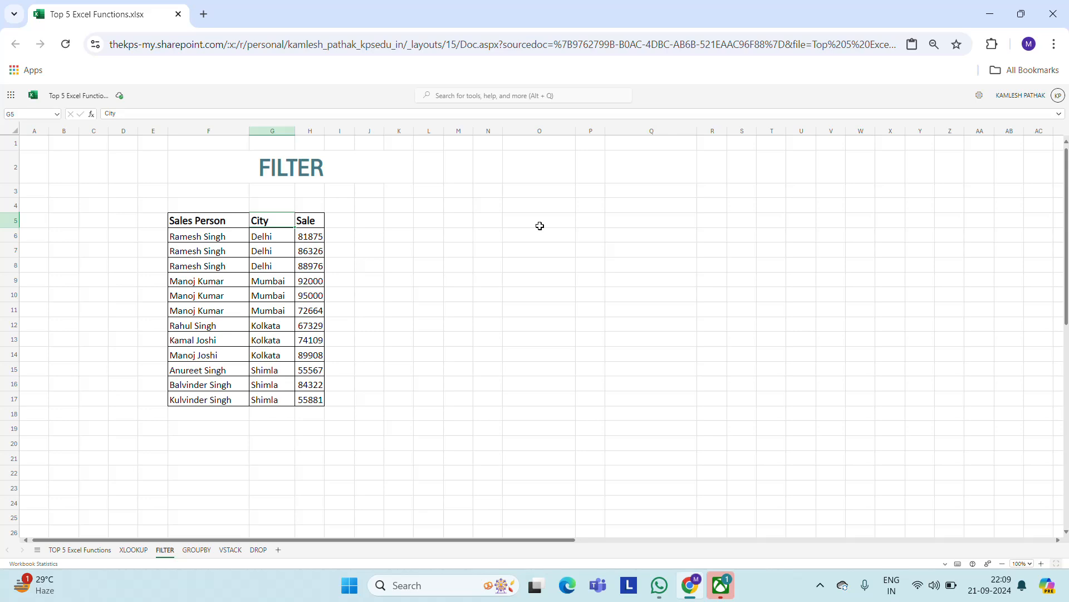
{"action": "key", "text": "Right"}
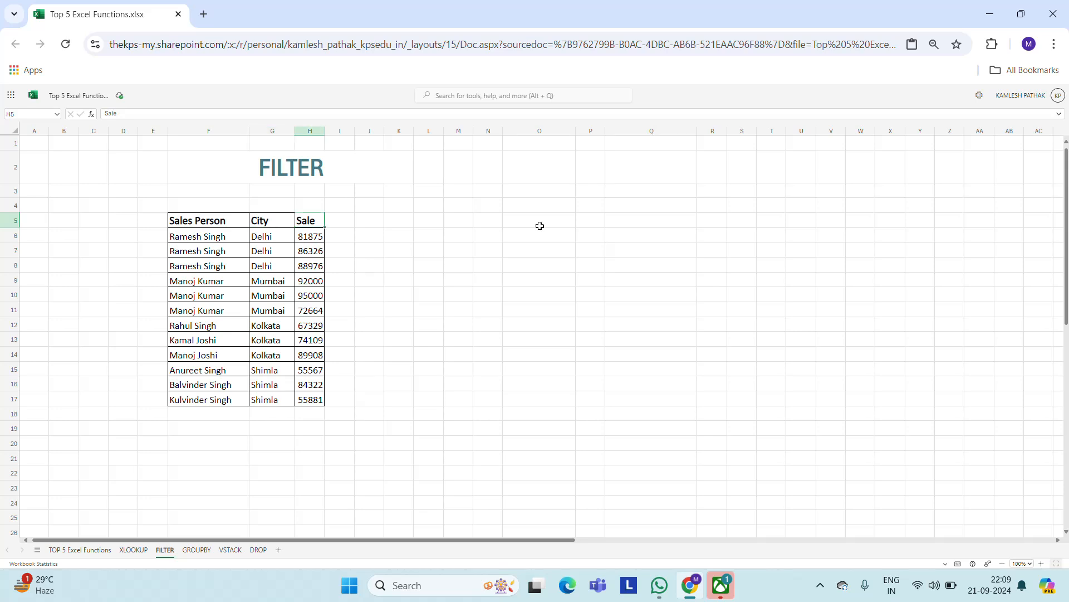
Copy the city Delhi from G6 into O4 as the filter criterion.
{"action": "key", "text": "Left"}
{"action": "key", "text": "Down"}
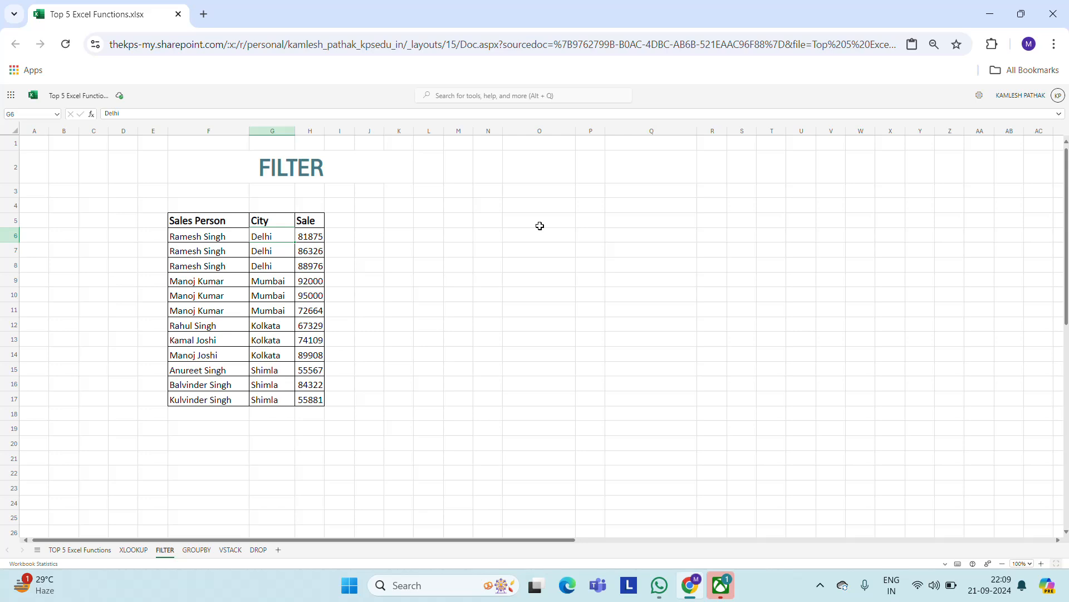
{"action": "key", "text": "ctrl+c"}
{"action": "key", "text": "Right"}
{"action": "key", "text": "Right"}
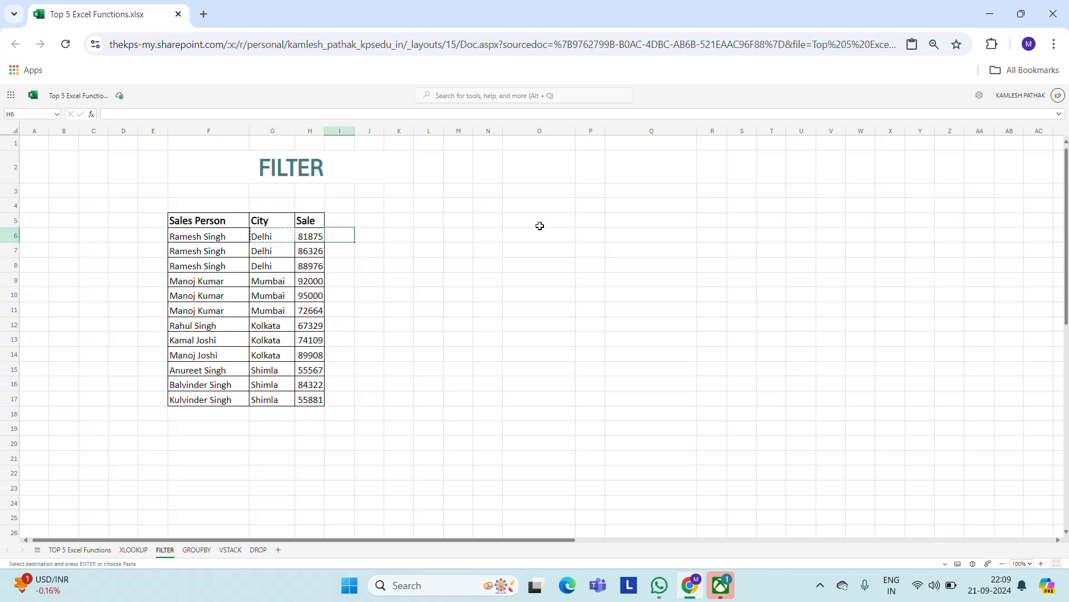
{"action": "key", "text": "Right"}
{"action": "key", "text": "Right"}
{"action": "key", "text": "Right"}
{"action": "key", "text": "Right"}
{"action": "key", "text": "Right"}
{"action": "key", "text": "Up"}
{"action": "key", "text": "Right"}
{"action": "key", "text": "Up"}
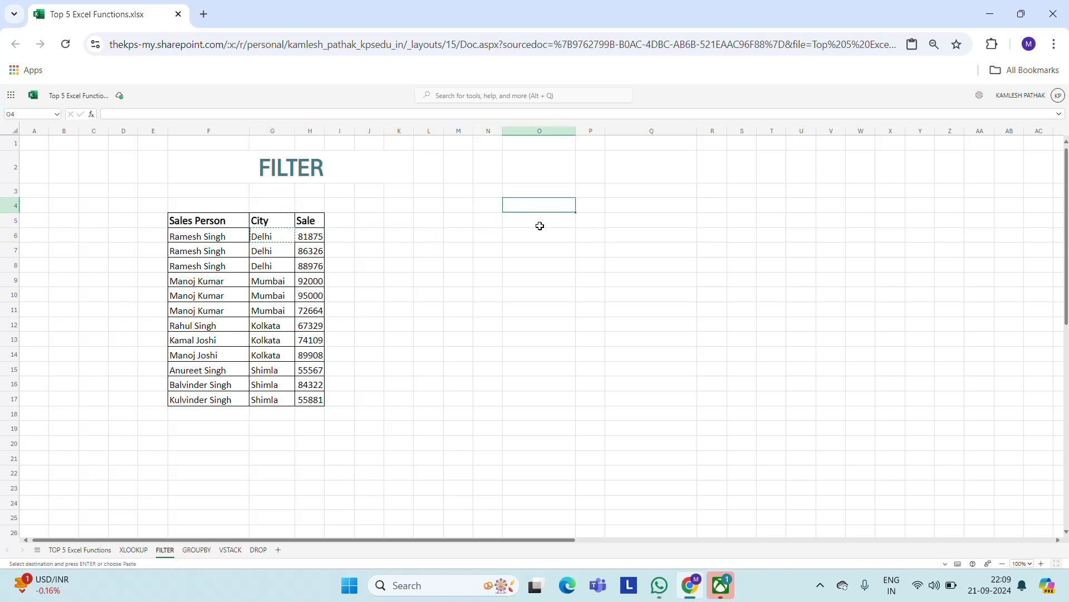
{"action": "key", "text": "ctrl+v"}
{"action": "key", "text": "Escape"}
{"action": "key", "text": "Down"}
{"action": "key", "text": "Up"}
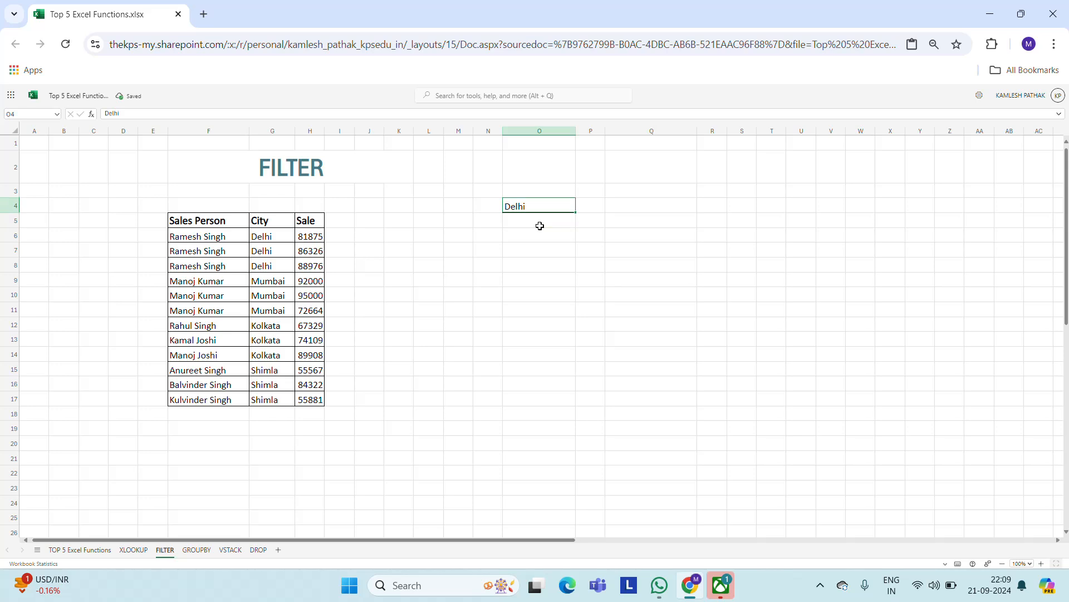
{"action": "key", "text": "Down"}
{"action": "key", "text": "Up"}
Filter the sales table by the city in O4 by entering =FILTER(F5:H17,G5:G17=O4) in O6.
{"action": "left_click", "coordinate": [497, 242]}
{"action": "key", "text": "Left"}
{"action": "key", "text": "Right"}
{"action": "key", "text": "Right"}
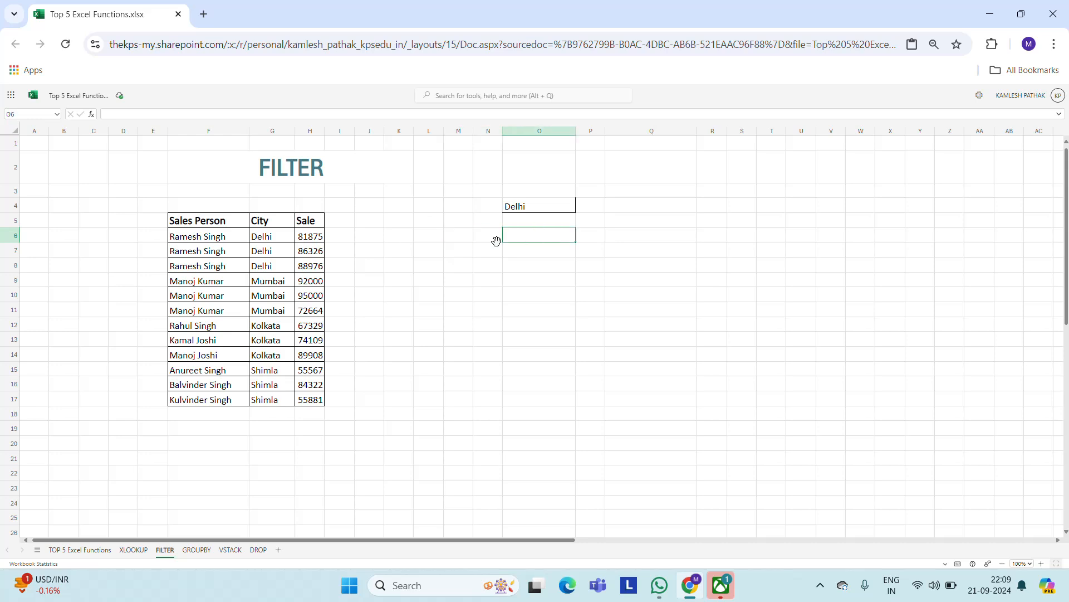
{"action": "type", "text": "=fil"}
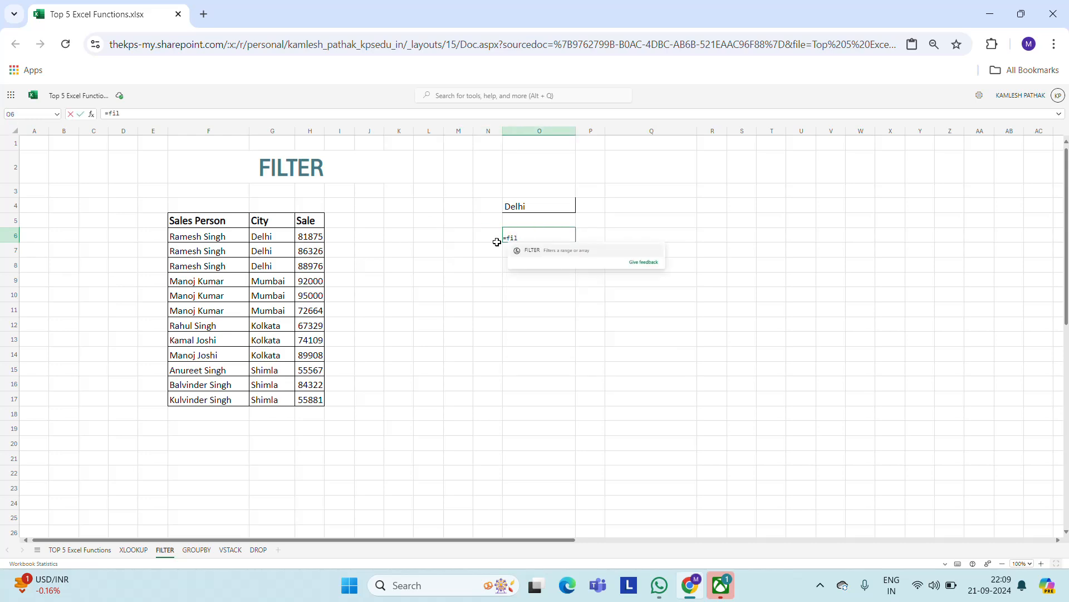
{"action": "key", "text": "Tab"}
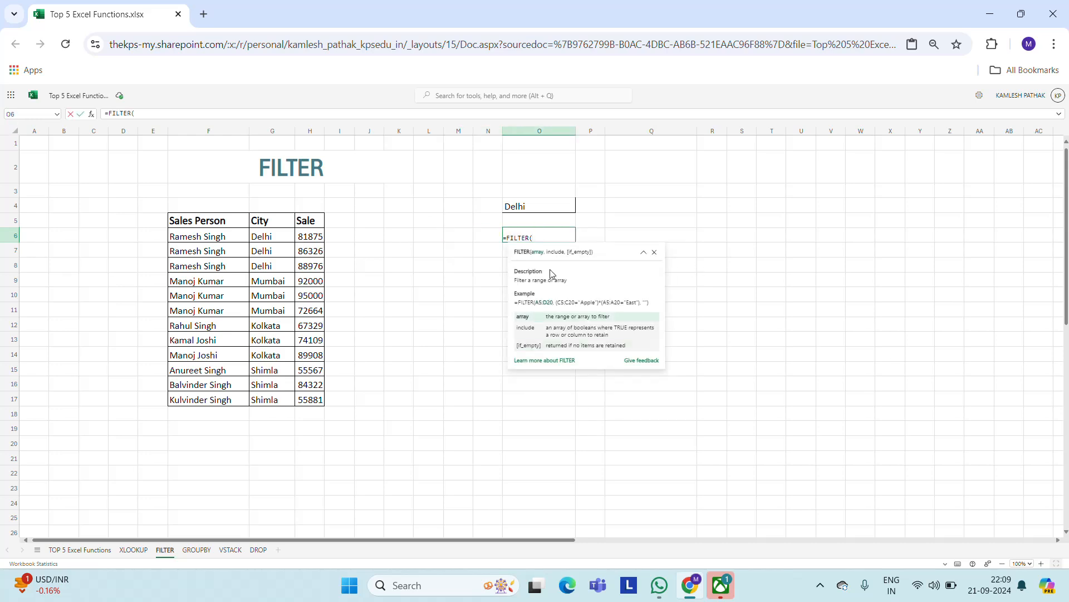
{"action": "left_click", "coordinate": [221, 222]}
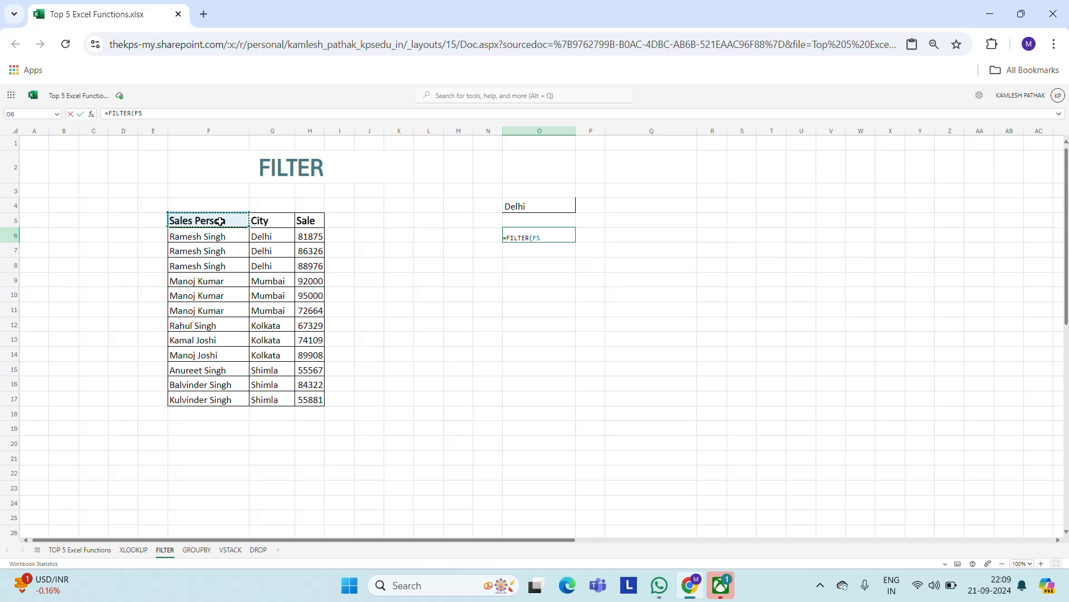
{"action": "key", "text": "shift+Right"}
{"action": "key", "text": "shift+Right"}
{"action": "key", "text": "ctrl+shift+Down"}
{"action": "type", "text": ","}
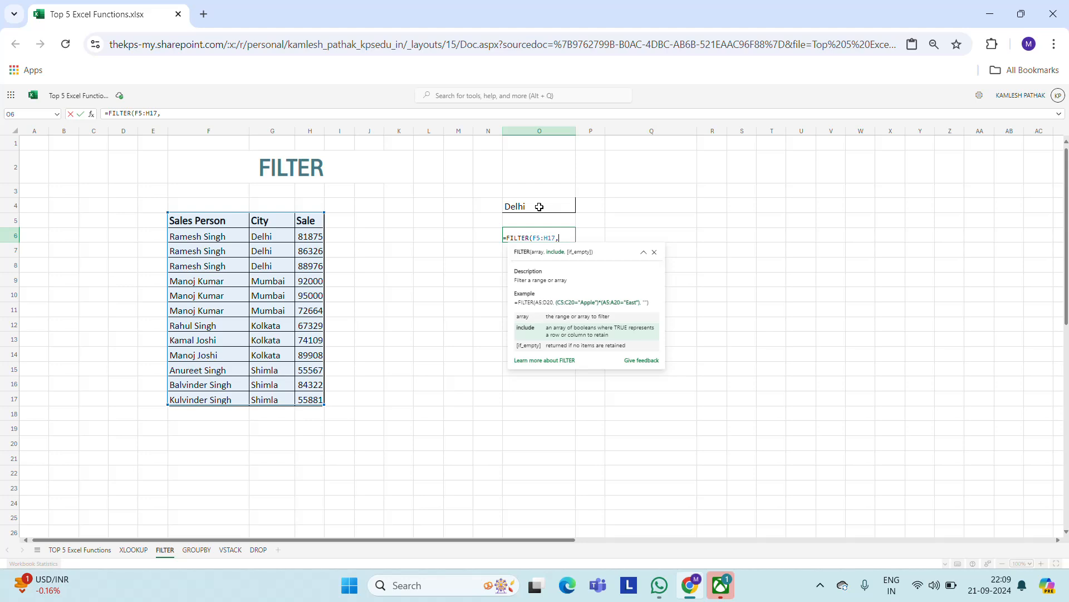
{"action": "left_click", "coordinate": [270, 222]}
{"action": "key", "text": "ctrl+shift+Down"}
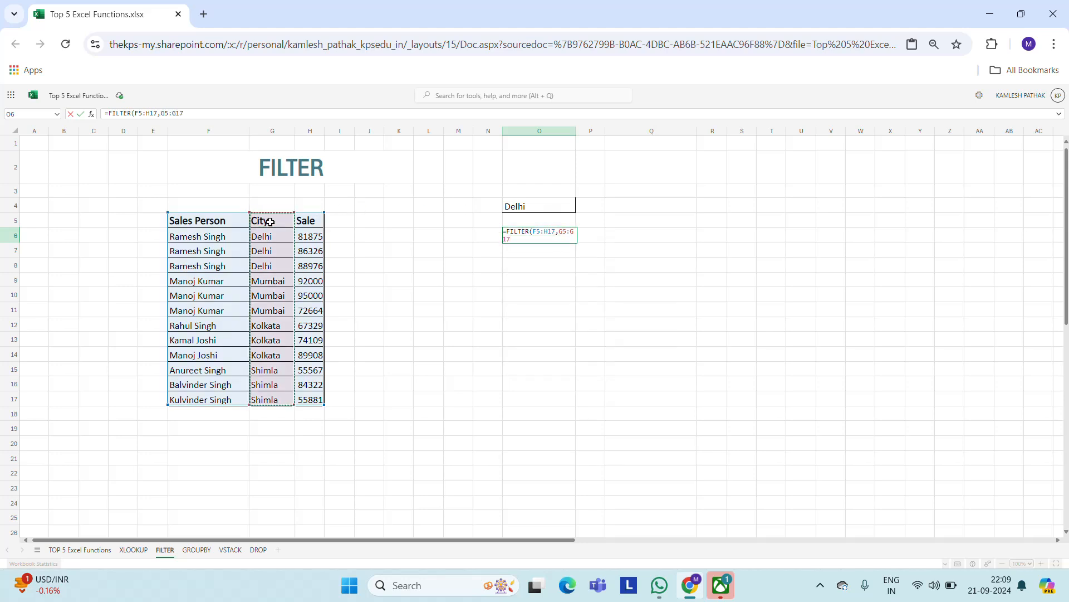
{"action": "type", "text": "="}
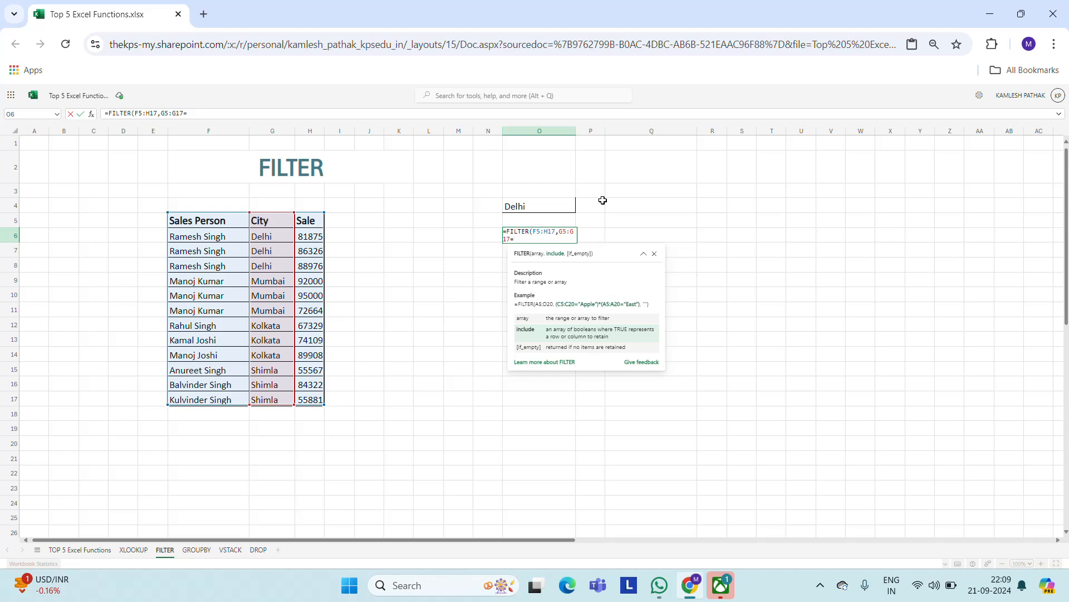
{"action": "left_click", "coordinate": [532, 206]}
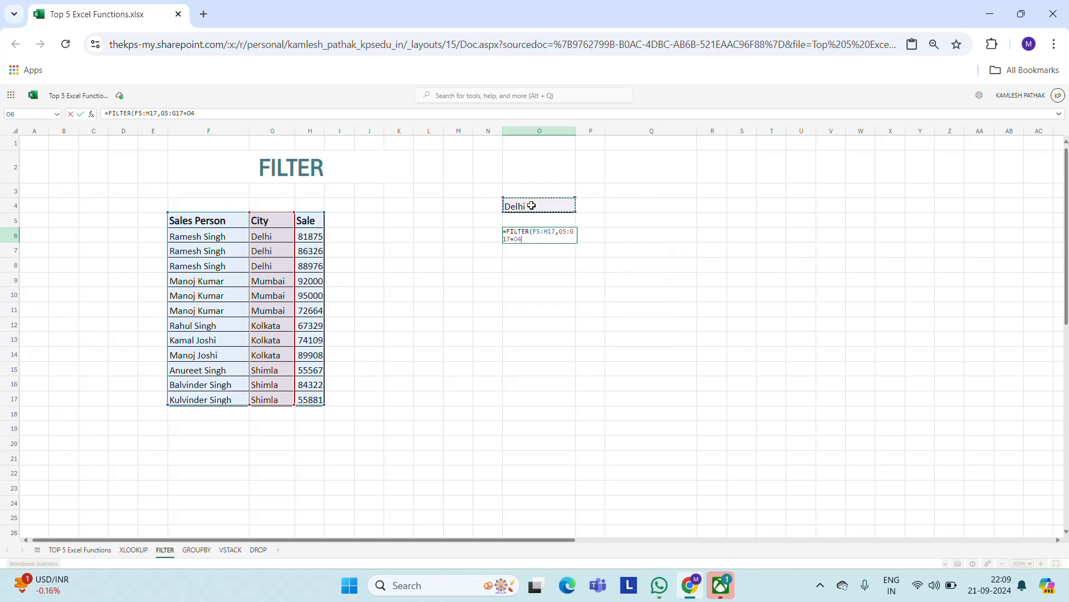
{"action": "key", "text": "Return"}
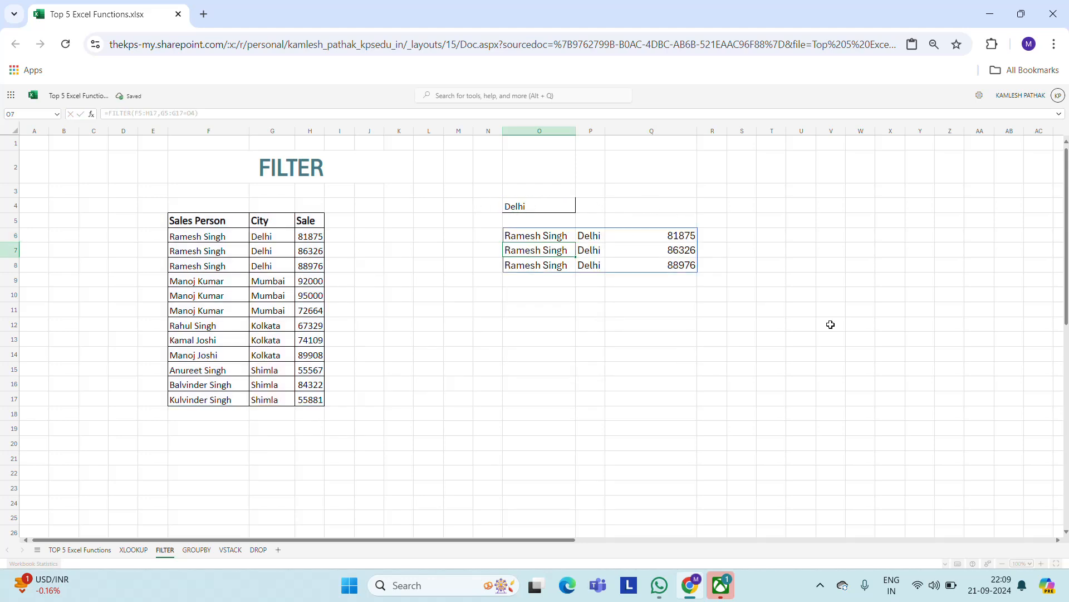
Change the city criterion in O4 to Mumbai and widen column P to fit the full city names.
{"action": "left_click", "coordinate": [587, 236]}
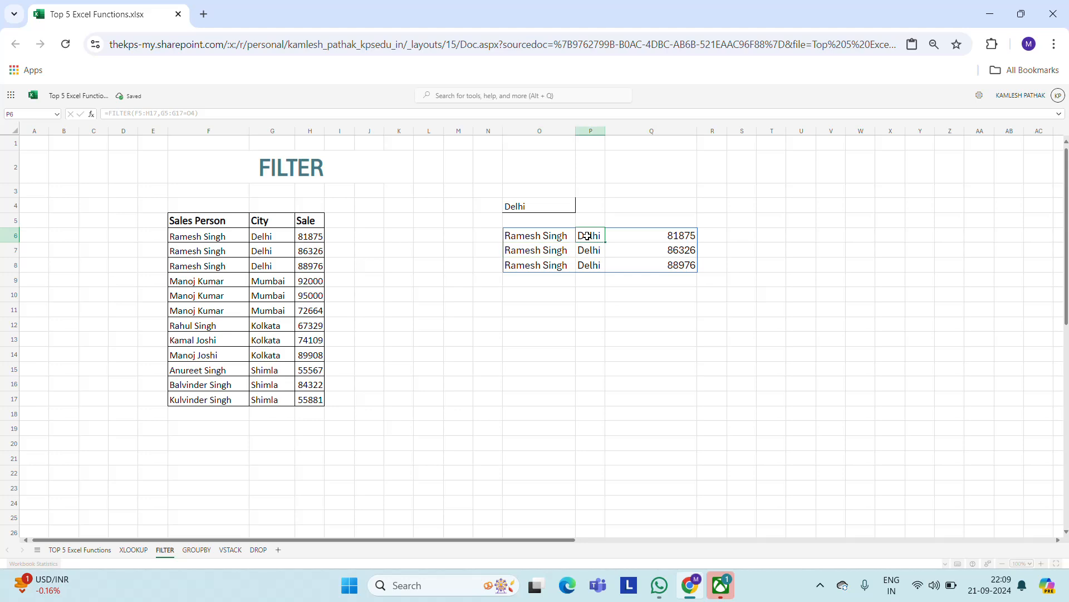
{"action": "key", "text": "Left"}
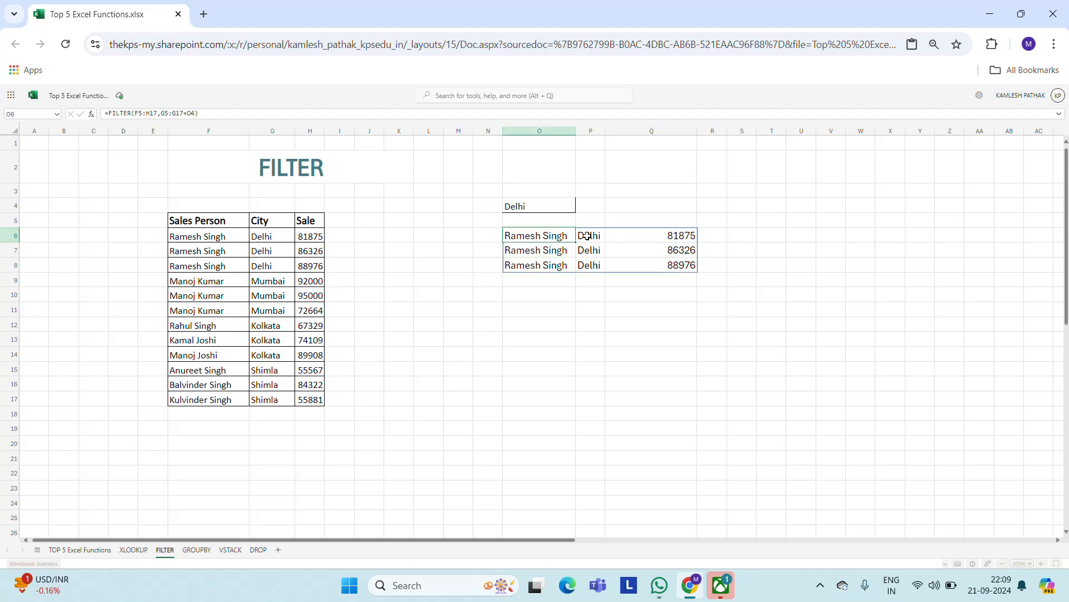
{"action": "key", "text": "Up"}
{"action": "key", "text": "Up"}
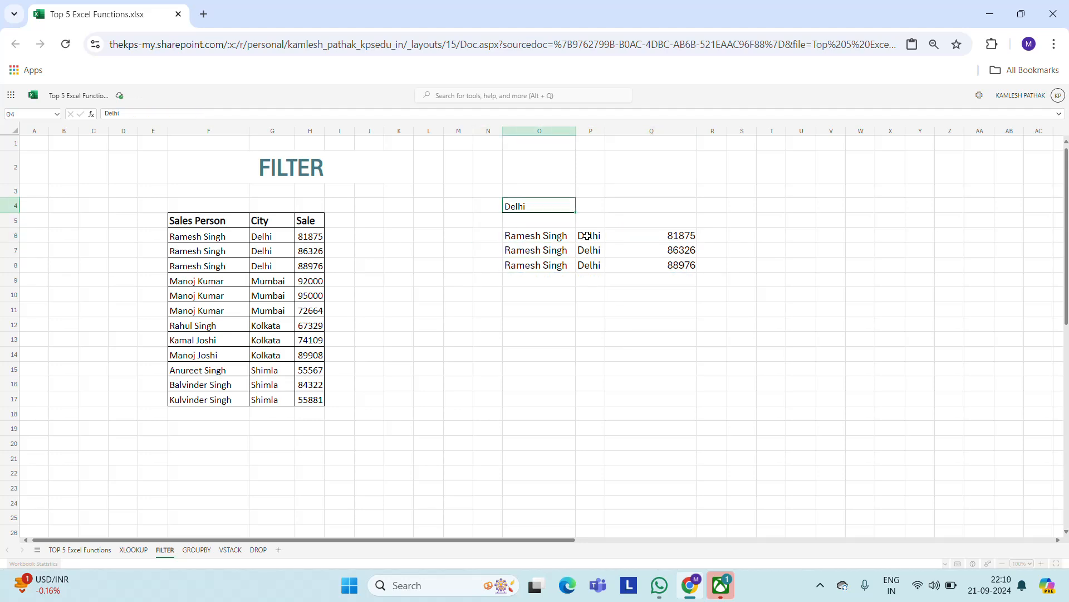
{"action": "type", "text": "Mumbai"}
{"action": "key", "text": "Return"}
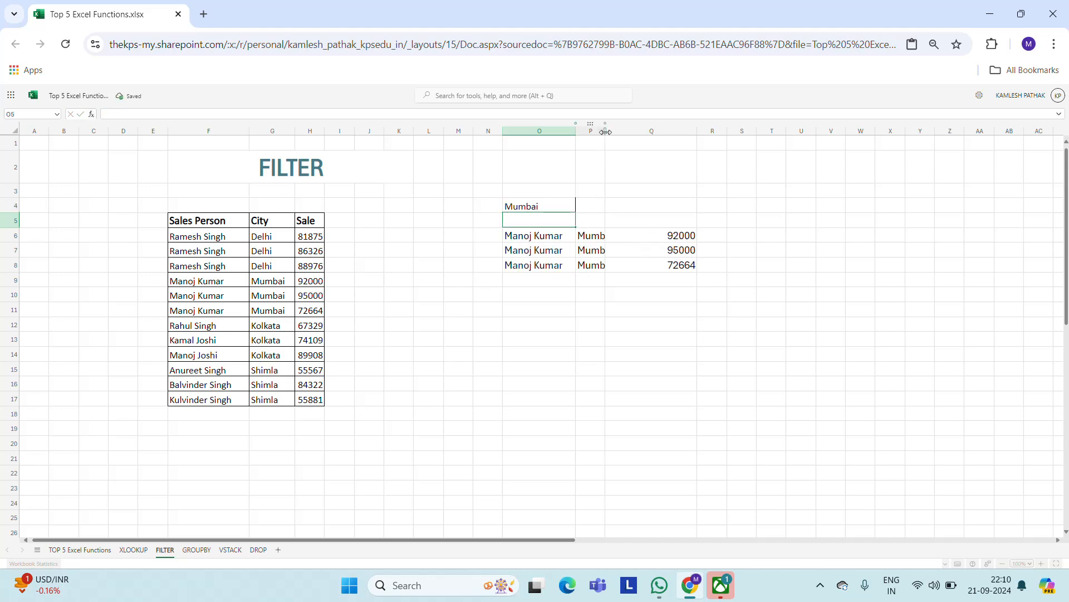
{"action": "left_click_drag", "start_coordinate": [605, 131], "coordinate": [651, 131]}
{"action": "left_click", "coordinate": [674, 242]}
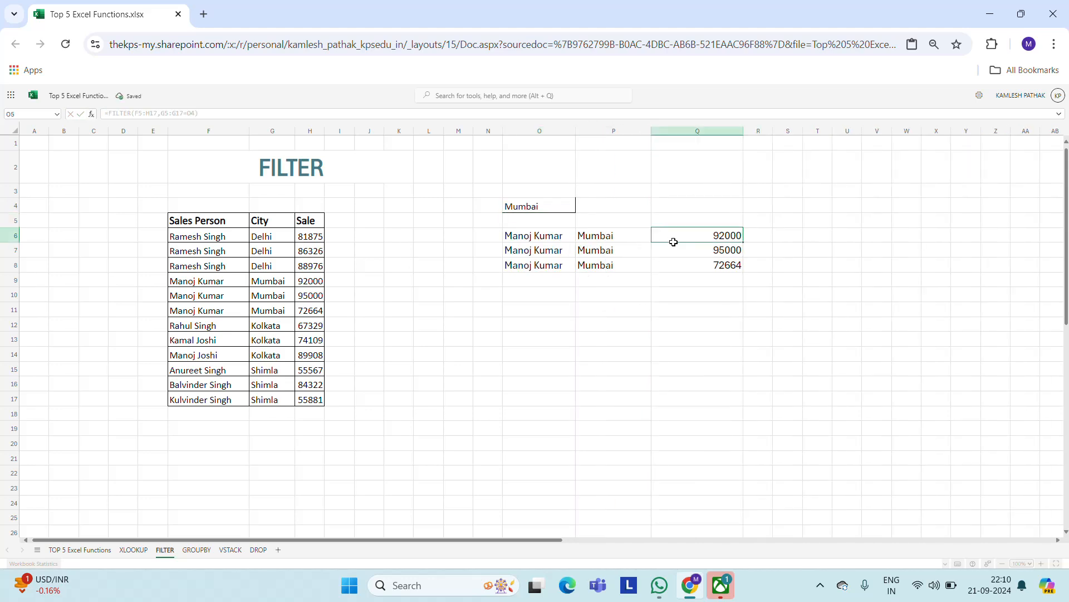
Change the city criterion in O4 to Shimla.
{"action": "key", "text": "Left"}
{"action": "key", "text": "Up"}
{"action": "key", "text": "Up"}
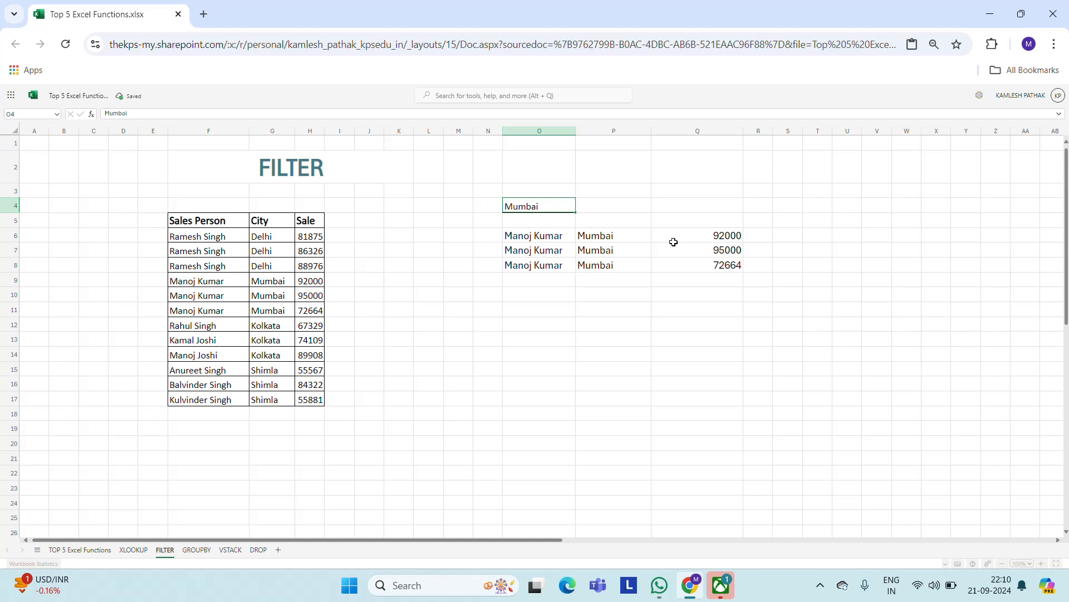
{"action": "type", "text": "Shimla"}
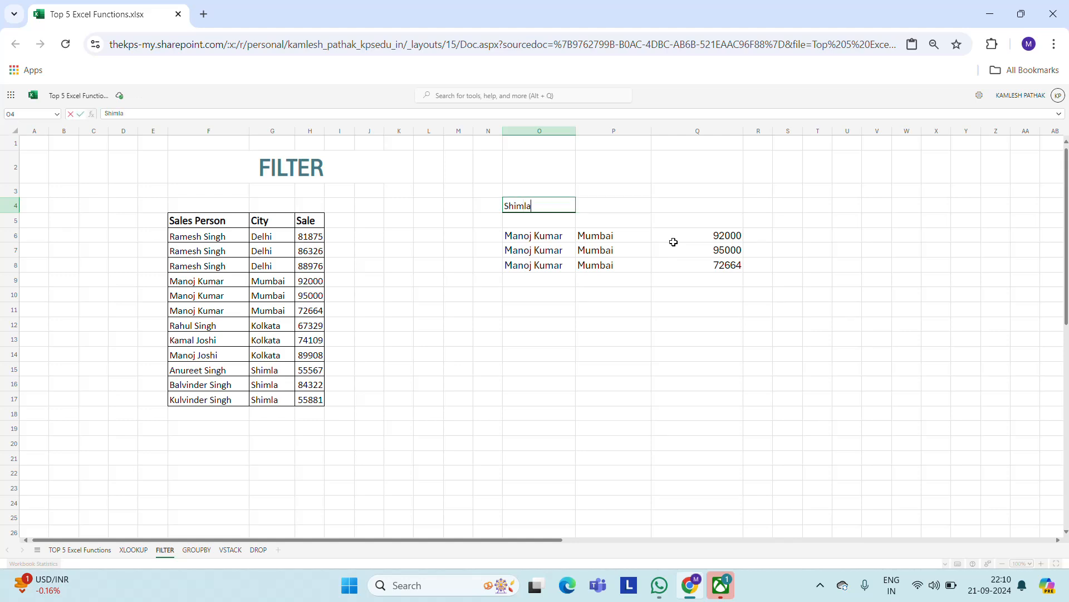
{"action": "key", "text": "Return"}
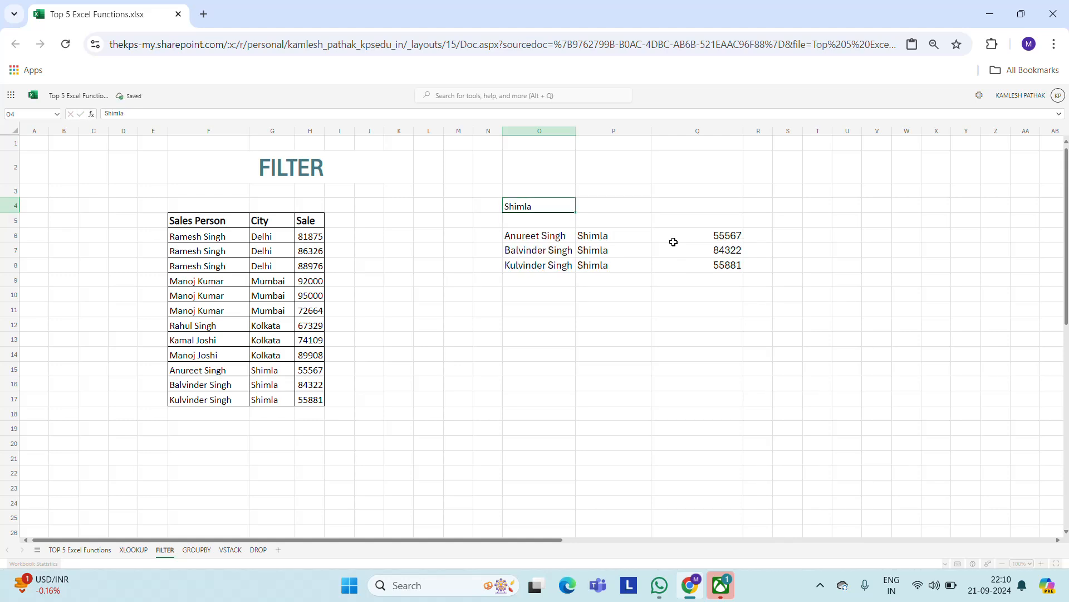
Review the FILTER formula in O6 and the records spilled across columns O to Q.
{"action": "key", "text": "Down"}
{"action": "key", "text": "Down"}
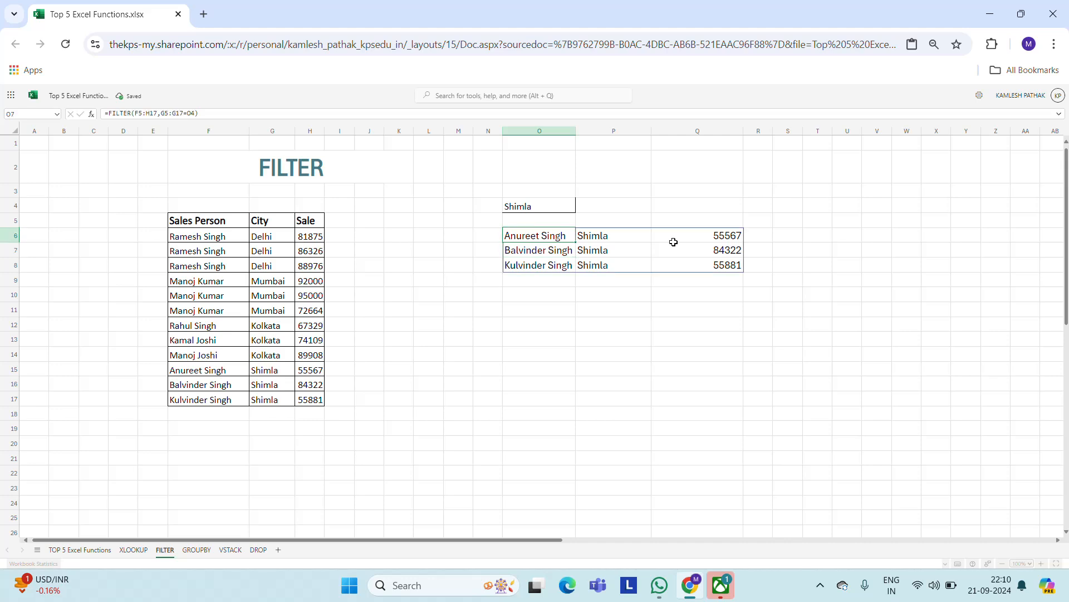
{"action": "key", "text": "Right"}
{"action": "key", "text": "Right"}
{"action": "key", "text": "Right"}
{"action": "key", "text": "Left"}
{"action": "key", "text": "Left"}
{"action": "key", "text": "Left"}
Change the city criterion in O4 to Kolkata.
{"action": "key", "text": "Up"}
{"action": "key", "text": "Up"}
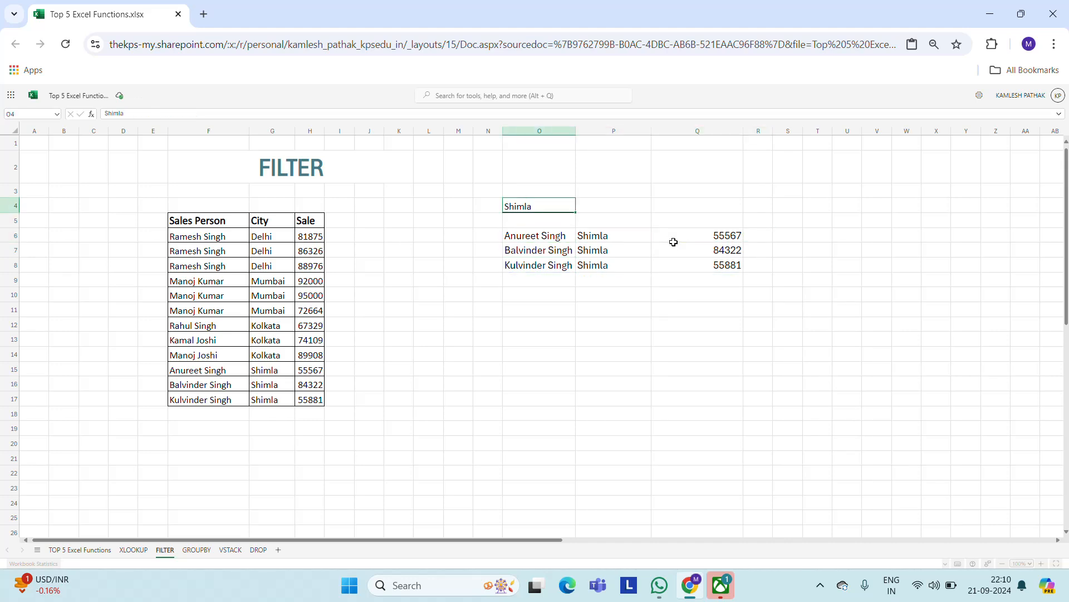
{"action": "type", "text": "Kolkata"}
{"action": "key", "text": "ctrl+Return"}
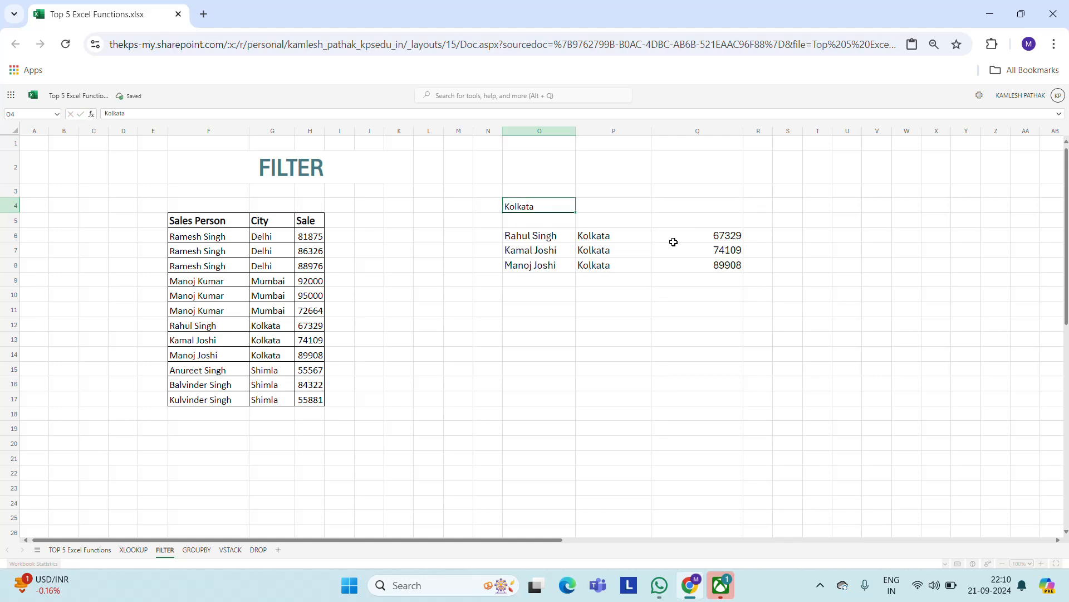
Clear the city criterion and the filtered results in O4:Q8.
{"action": "key", "text": "shift+Down"}
{"action": "key", "text": "shift+Down"}
{"action": "key", "text": "shift+Up"}
{"action": "key", "text": "shift+Up"}
{"action": "key", "text": "shift+Down"}
{"action": "key", "text": "shift+Down"}
{"action": "key", "text": "shift+Down"}
{"action": "key", "text": "shift+Down"}
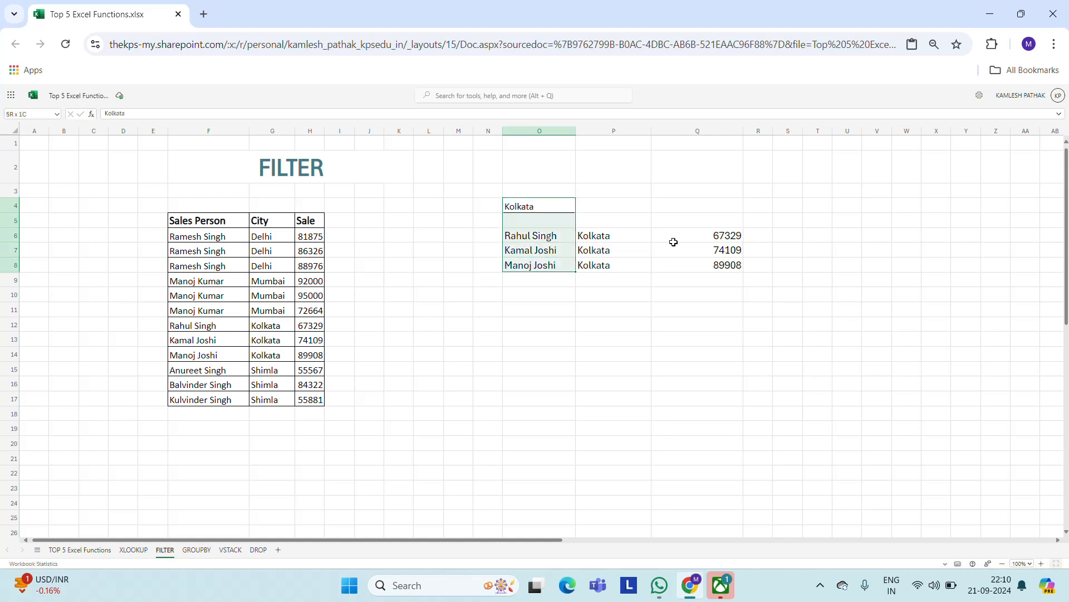
{"action": "key", "text": "shift+Right"}
{"action": "key", "text": "shift+Right"}
{"action": "key", "text": "shift+Right"}
{"action": "key", "text": "shift+Left"}
{"action": "key", "text": "Delete"}
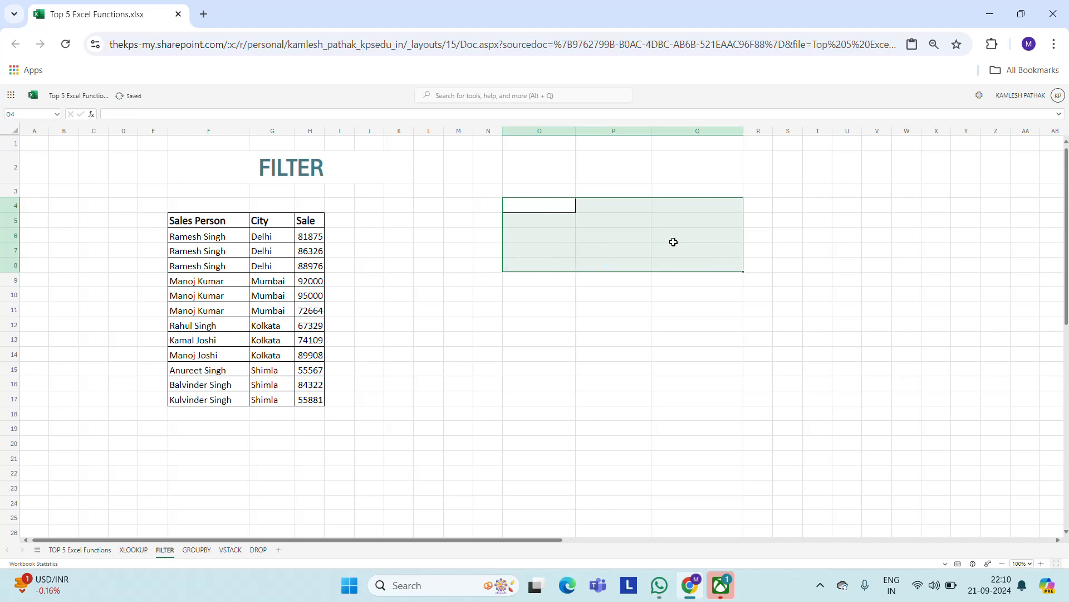
Copy the Sales Person header and the first sales person's name from F5:F6 into O3:O4.
{"action": "key", "text": "Left"}
{"action": "key", "text": "Left"}
{"action": "key", "text": "Left"}
{"action": "key", "text": "Left"}
{"action": "key", "text": "Left"}
{"action": "key", "text": "Left"}
{"action": "key", "text": "Left"}
{"action": "key", "text": "Left"}
{"action": "key", "text": "Down"}
{"action": "key", "text": "Down"}
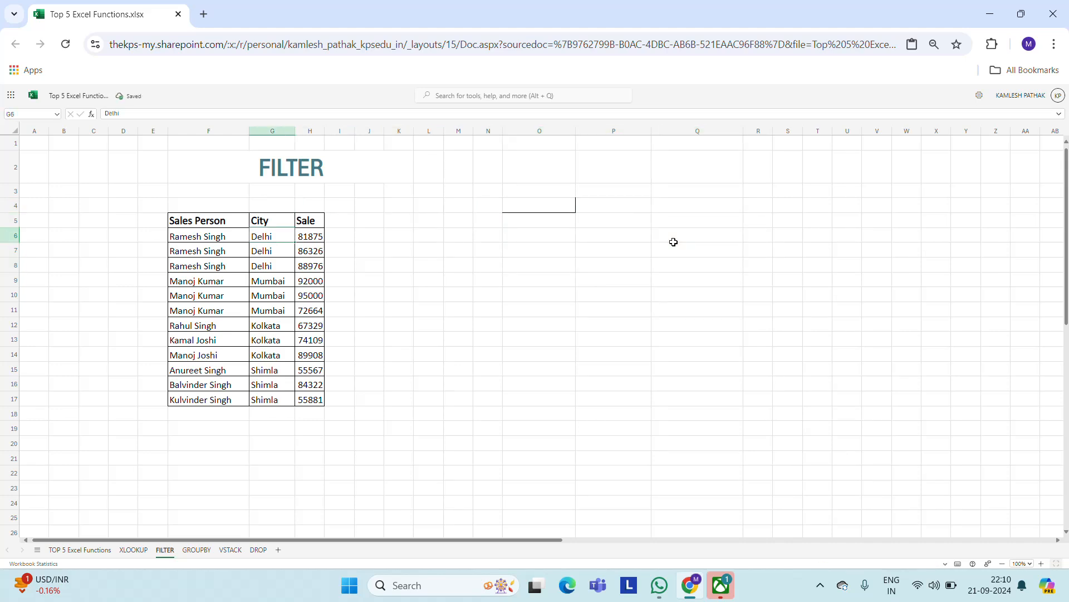
{"action": "key", "text": "Left"}
{"action": "key", "text": "Down"}
{"action": "key", "text": "Up"}
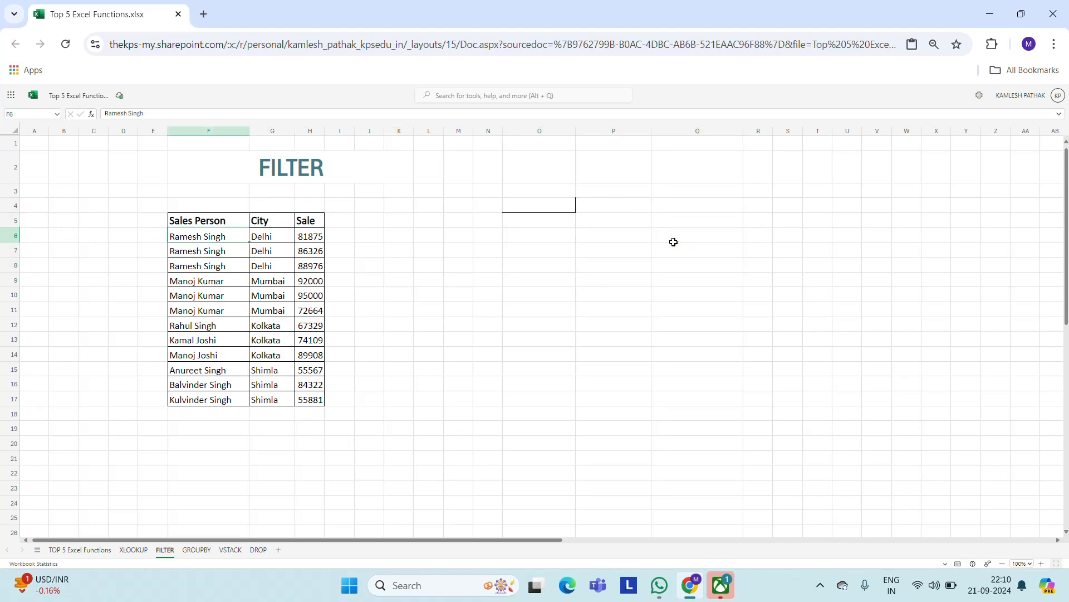
{"action": "key", "text": "Up"}
{"action": "key", "text": "shift+Down"}
{"action": "key", "text": "ctrl+c"}
{"action": "key", "text": "Right"}
{"action": "key", "text": "Right"}
{"action": "key", "text": "Right"}
{"action": "key", "text": "Right"}
{"action": "key", "text": "Right"}
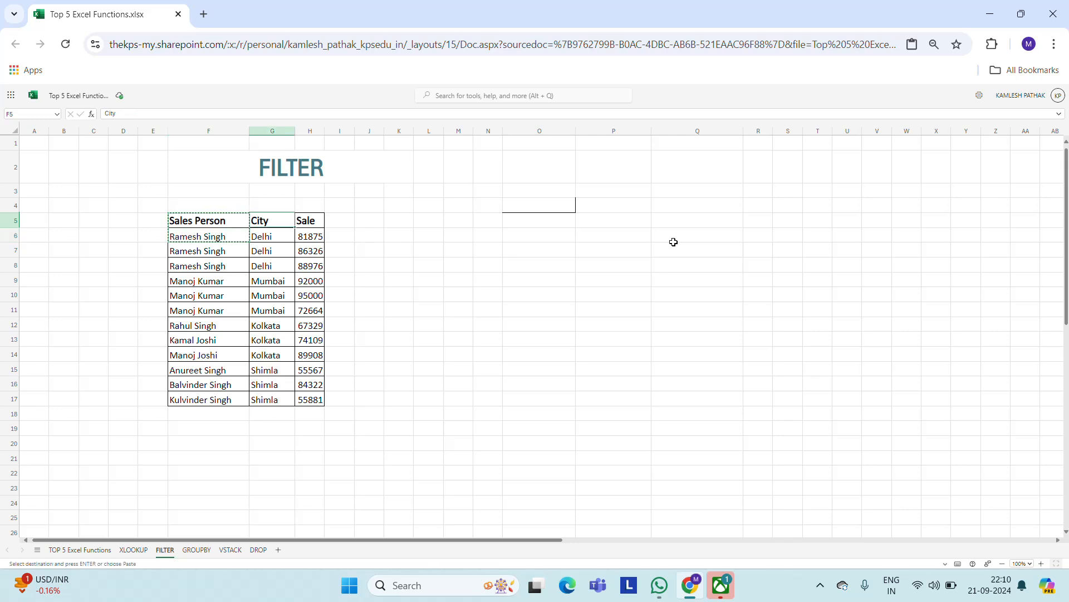
{"action": "key", "text": "Right"}
{"action": "key", "text": "Right"}
{"action": "key", "text": "Right"}
{"action": "key", "text": "Right"}
{"action": "key", "text": "Up"}
{"action": "key", "text": "Up"}
{"action": "key", "text": "Up"}
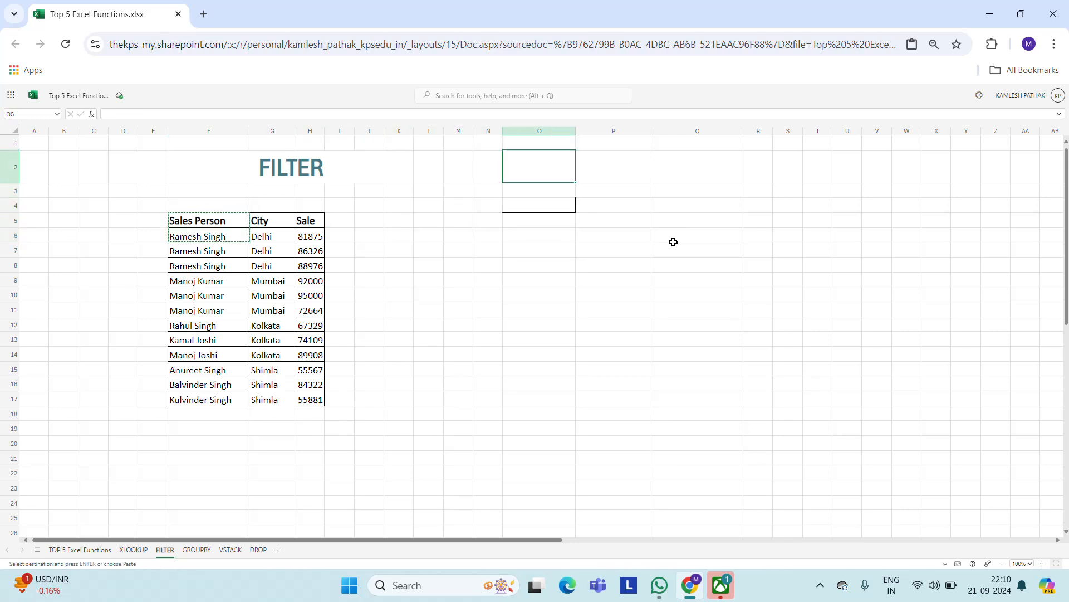
{"action": "key", "text": "Down"}
{"action": "key", "text": "ctrl+v"}
Try to filter the sales table by the sales person in O4 with =FILTER(F5:H17,F6:F17=O4) in O6.
{"action": "key", "text": "Down"}
{"action": "key", "text": "Down"}
{"action": "key", "text": "Down"}
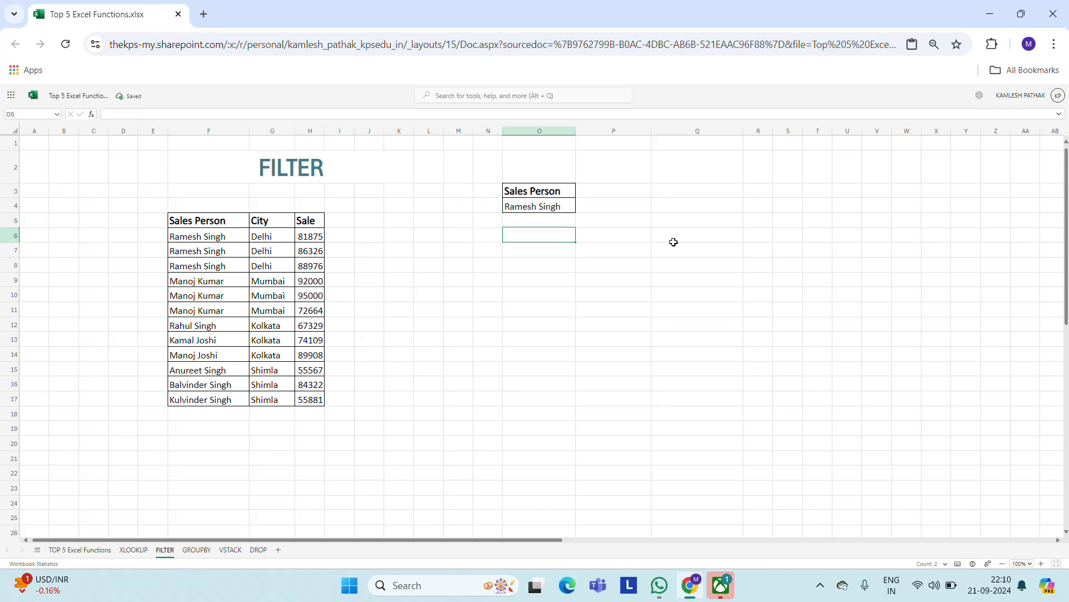
{"action": "type", "text": "=fil"}
{"action": "key", "text": "Tab"}
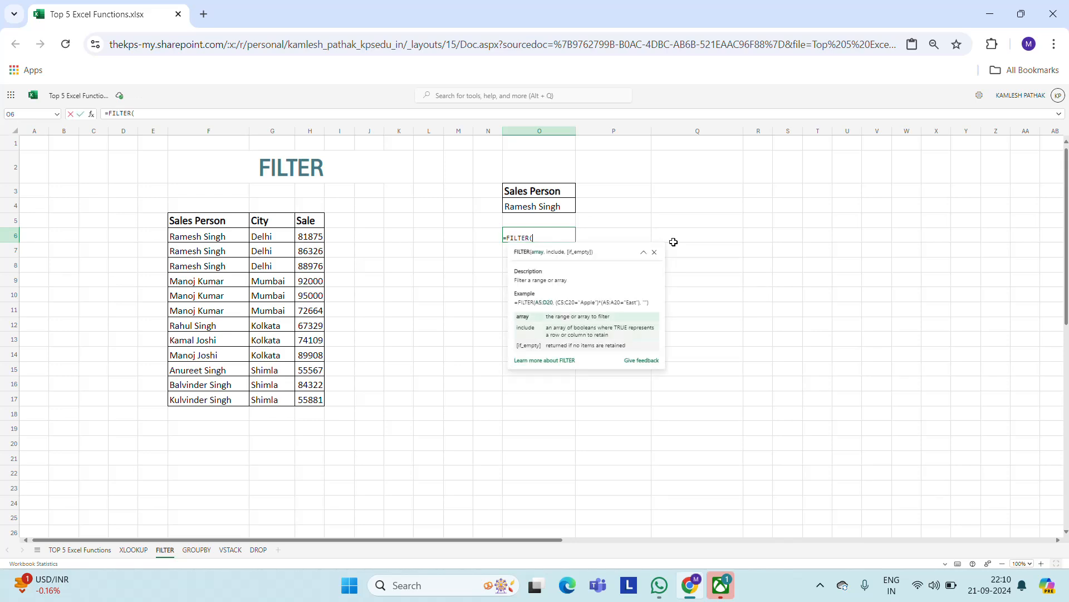
{"action": "key", "text": "Left"}
{"action": "key", "text": "Left"}
{"action": "key", "text": "Left"}
{"action": "key", "text": "Left"}
{"action": "key", "text": "Left"}
{"action": "key", "text": "Left"}
{"action": "key", "text": "Left"}
{"action": "key", "text": "Left"}
{"action": "key", "text": "Up"}
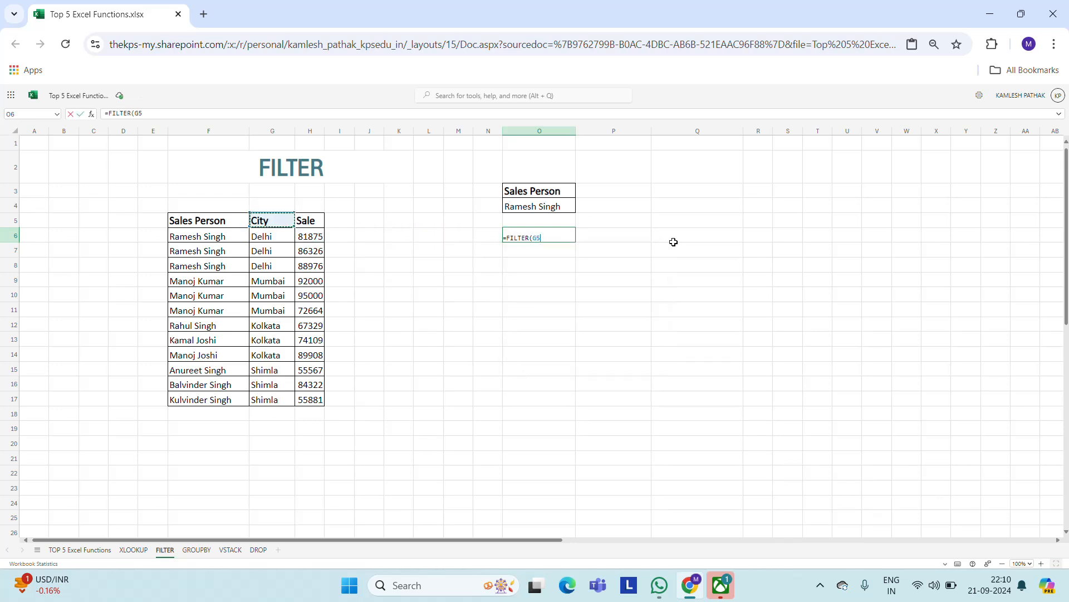
{"action": "key", "text": "Left"}
{"action": "key", "text": "ctrl+shift+Right"}
{"action": "key", "text": "ctrl+shift+Down"}
{"action": "type", "text": ","}
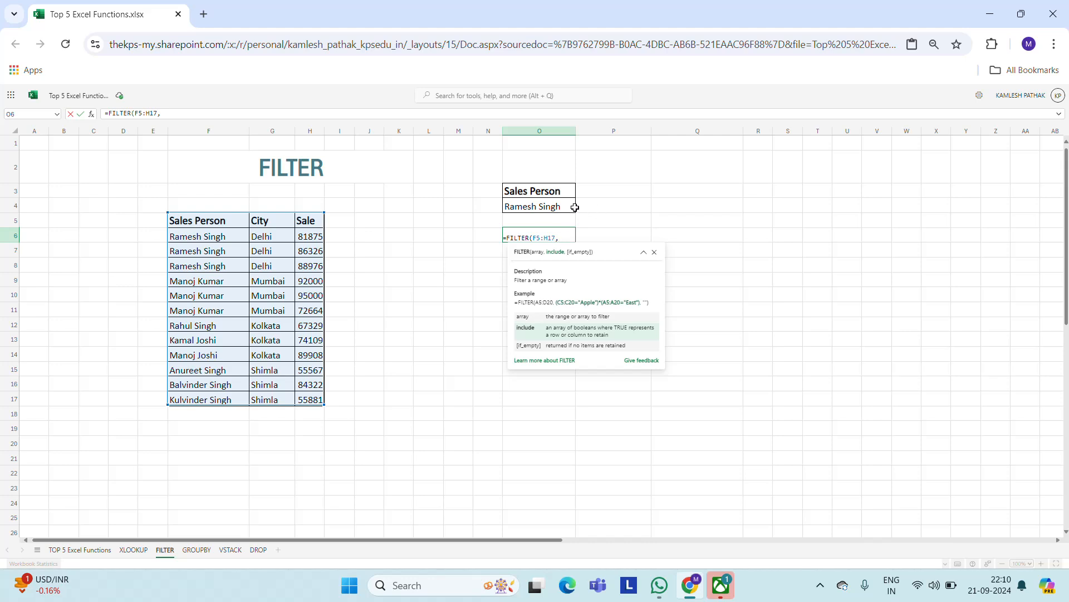
{"action": "left_click", "coordinate": [204, 237]}
{"action": "key", "text": "ctrl+shift+Down"}
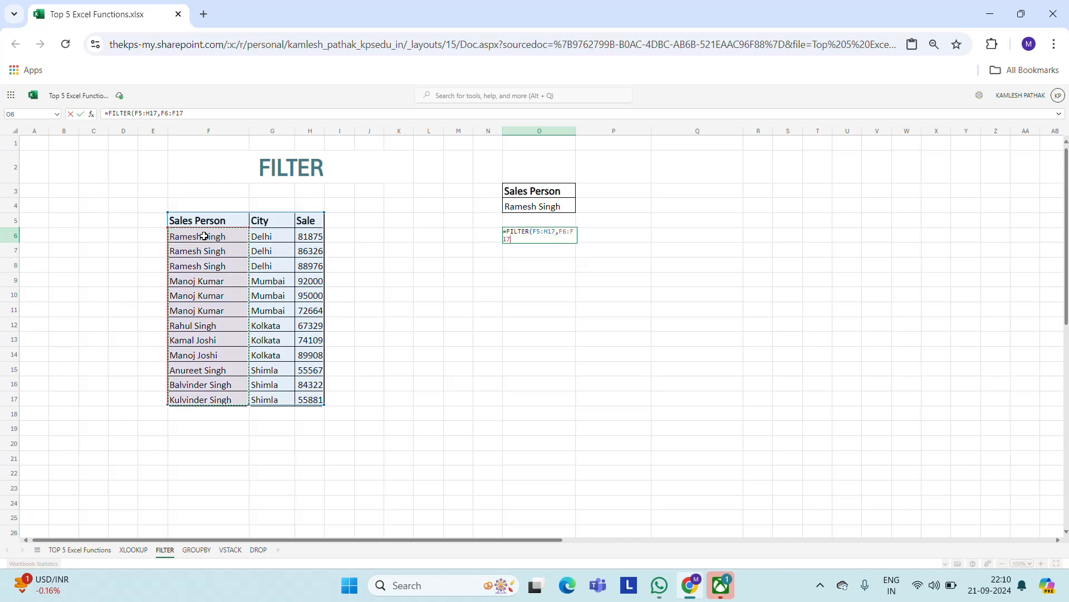
{"action": "type", "text": "="}
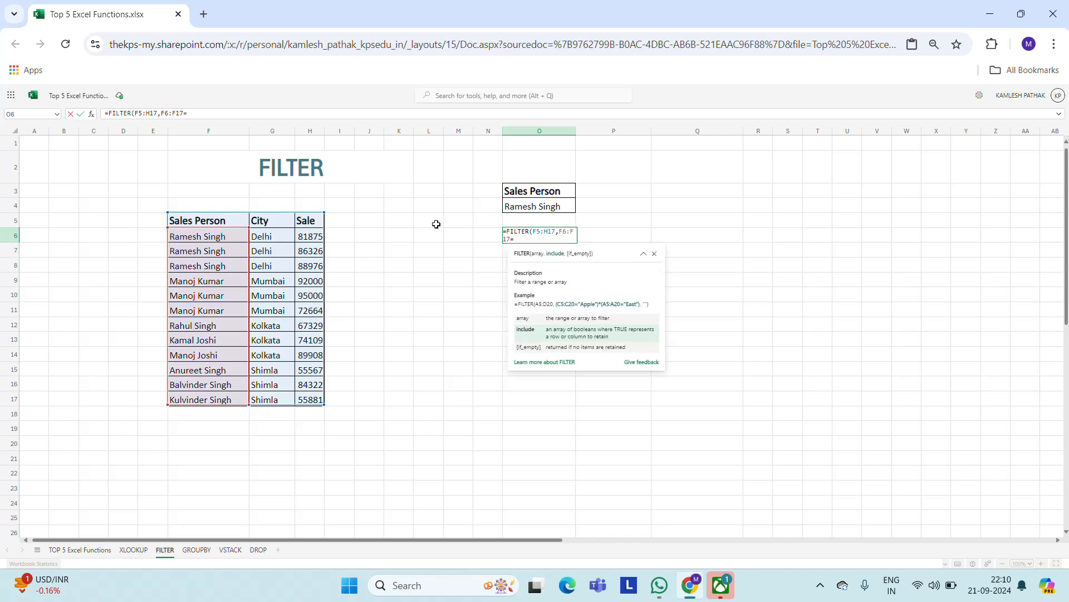
{"action": "left_click", "coordinate": [545, 207]}
{"action": "key", "text": "Return"}
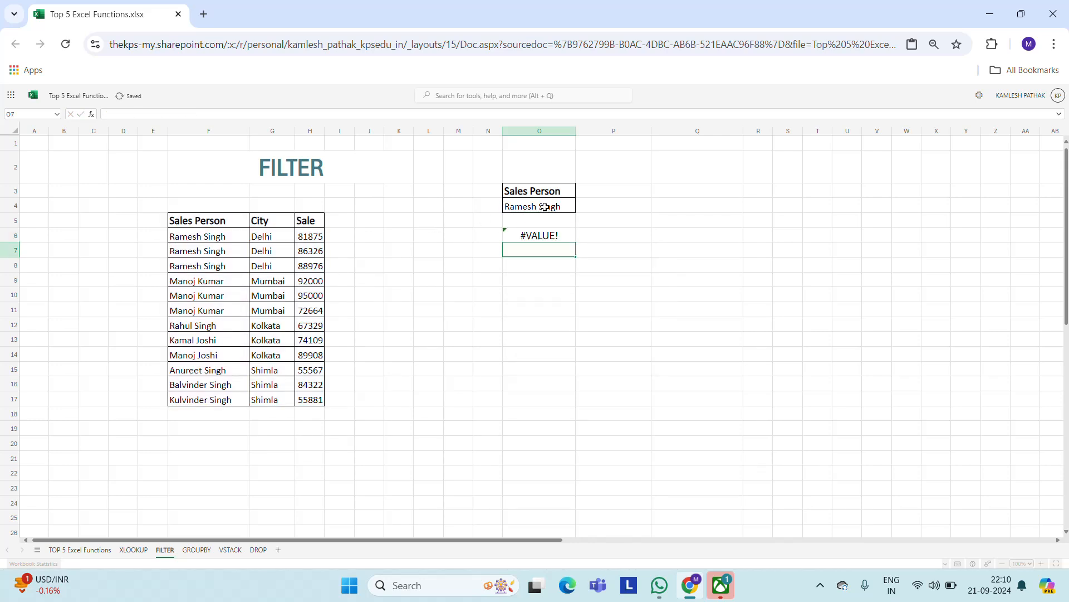
Recommit the FILTER formula in O6 without its closing parenthesis, and delete the formula from the cell.
{"action": "key", "text": "Up"}
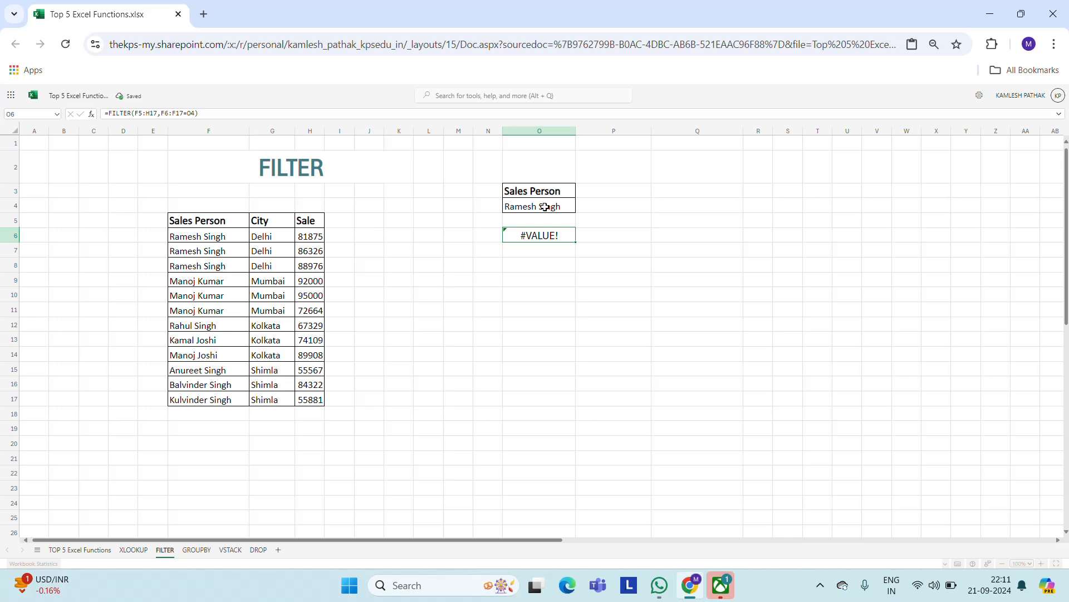
{"action": "key", "text": "F2"}
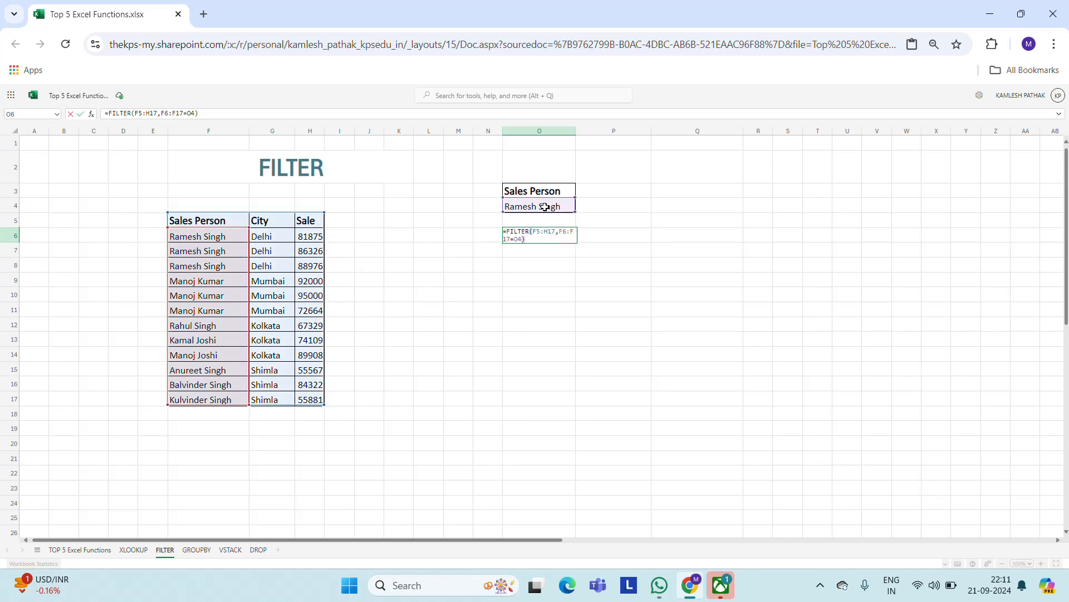
{"action": "key", "text": "BackSpace"}
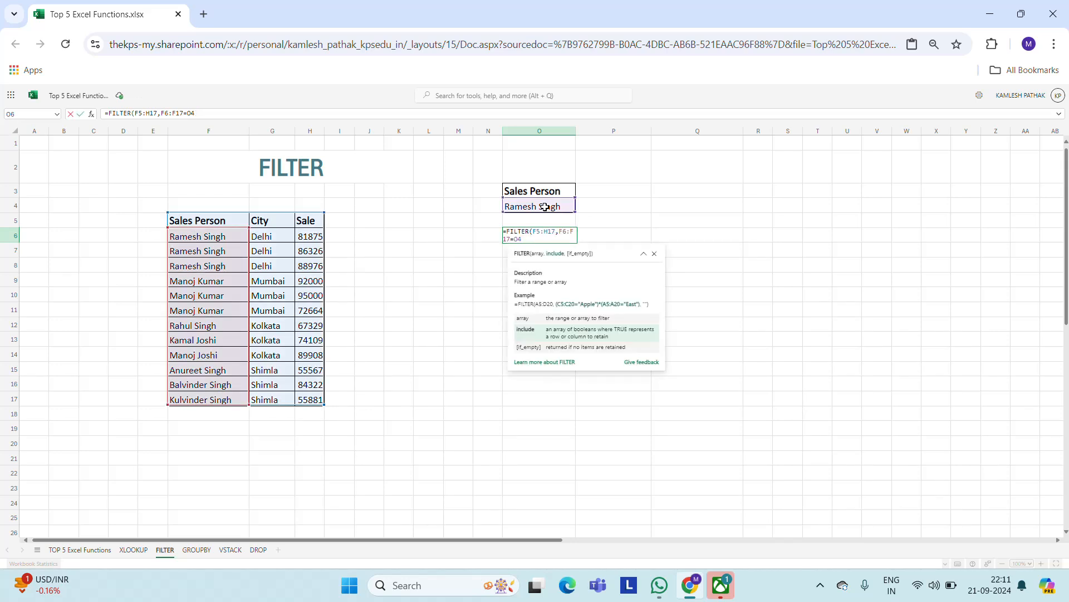
{"action": "key", "text": "Return"}
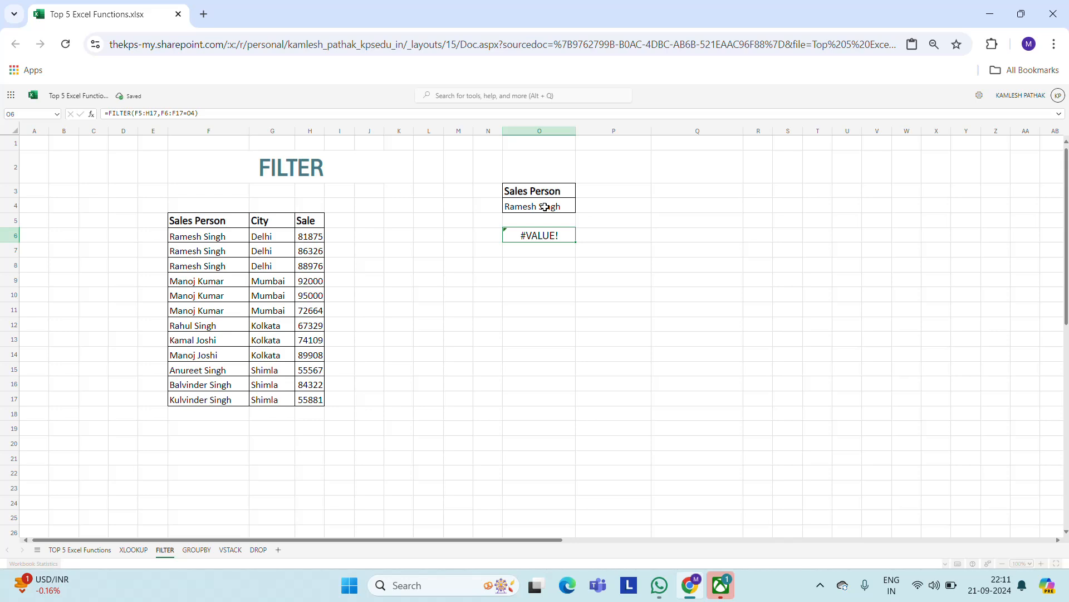
{"action": "key", "text": "Delete"}
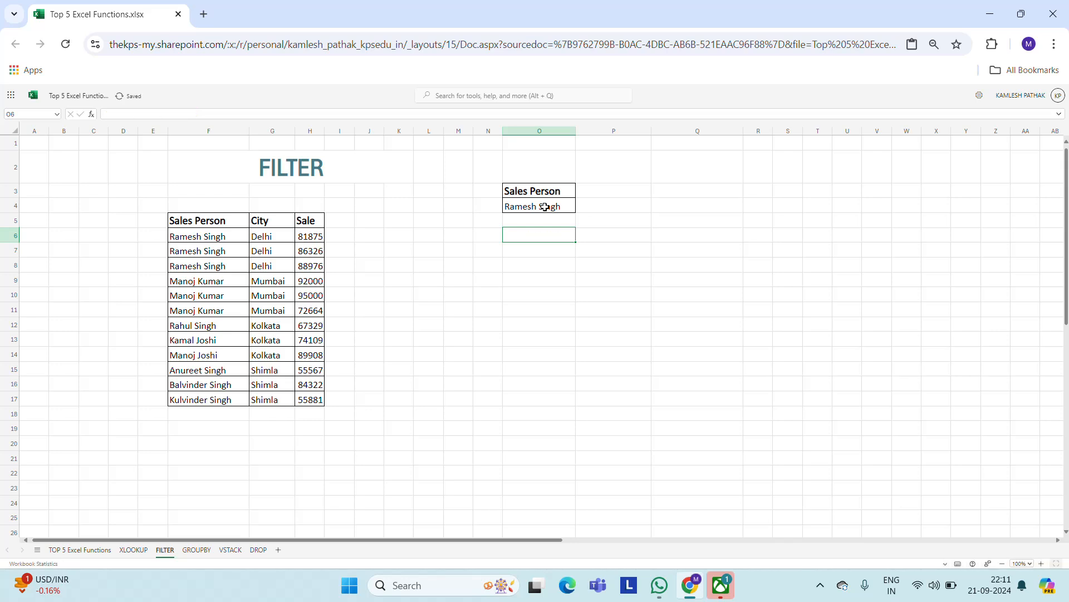
{"action": "type", "text": "=+fil"}
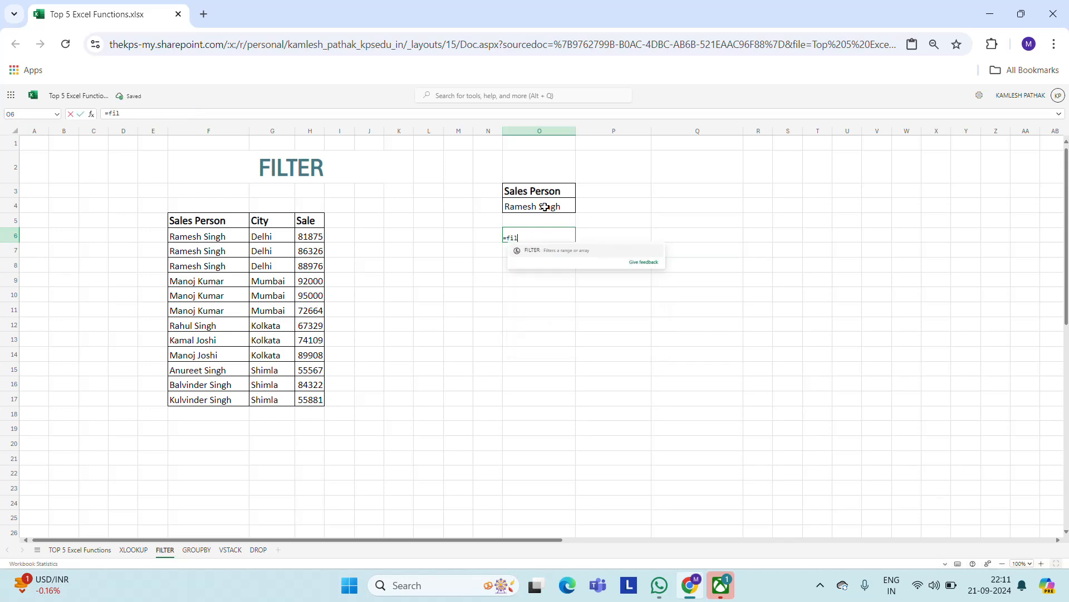
{"action": "key", "text": "Escape"}
{"action": "key", "text": "Escape"}
Inspect the text of the first sales person's name in F6.
{"action": "left_click", "coordinate": [195, 239]}
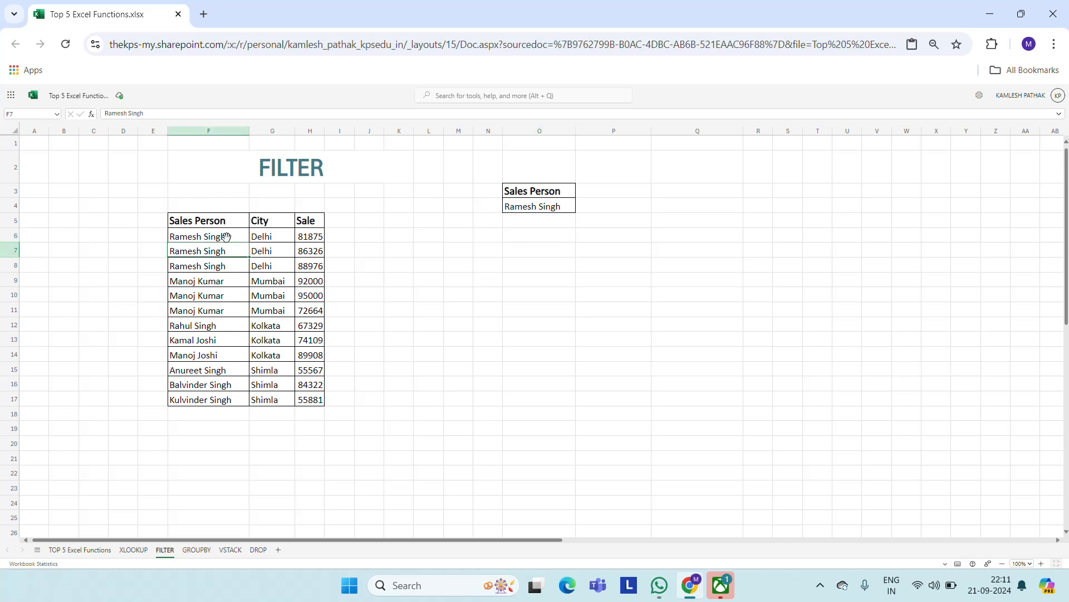
{"action": "key", "text": "F2"}
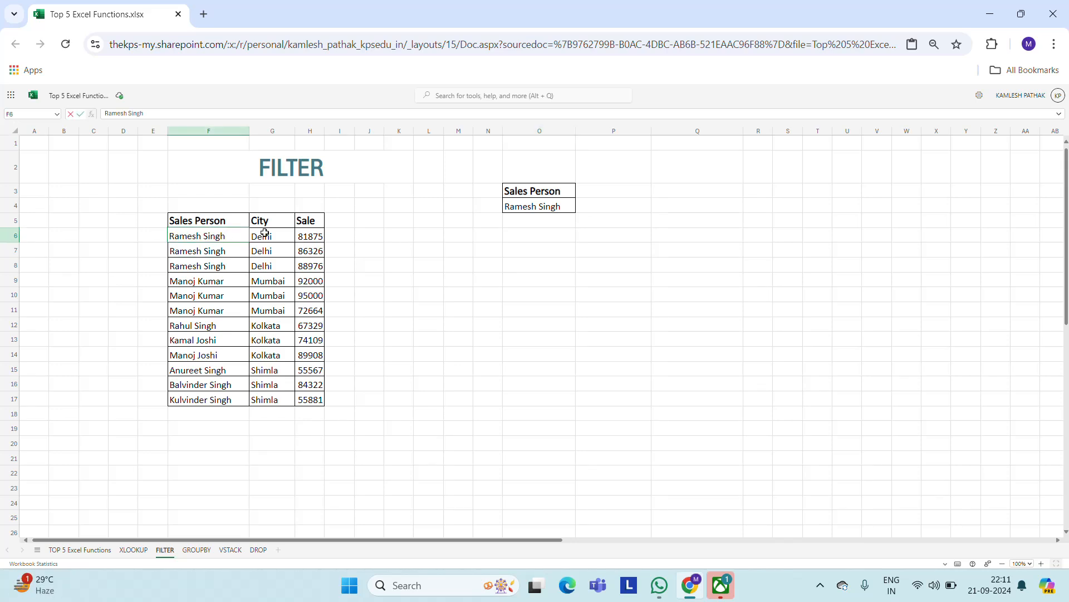
{"action": "key", "text": "Escape"}
Clear the sales person's name from the criterion cell O4.
{"action": "key", "text": "Right"}
{"action": "key", "text": "Right"}
{"action": "key", "text": "Right"}
{"action": "key", "text": "Right"}
{"action": "key", "text": "Right"}
{"action": "key", "text": "Right"}
{"action": "key", "text": "Right"}
{"action": "key", "text": "Right"}
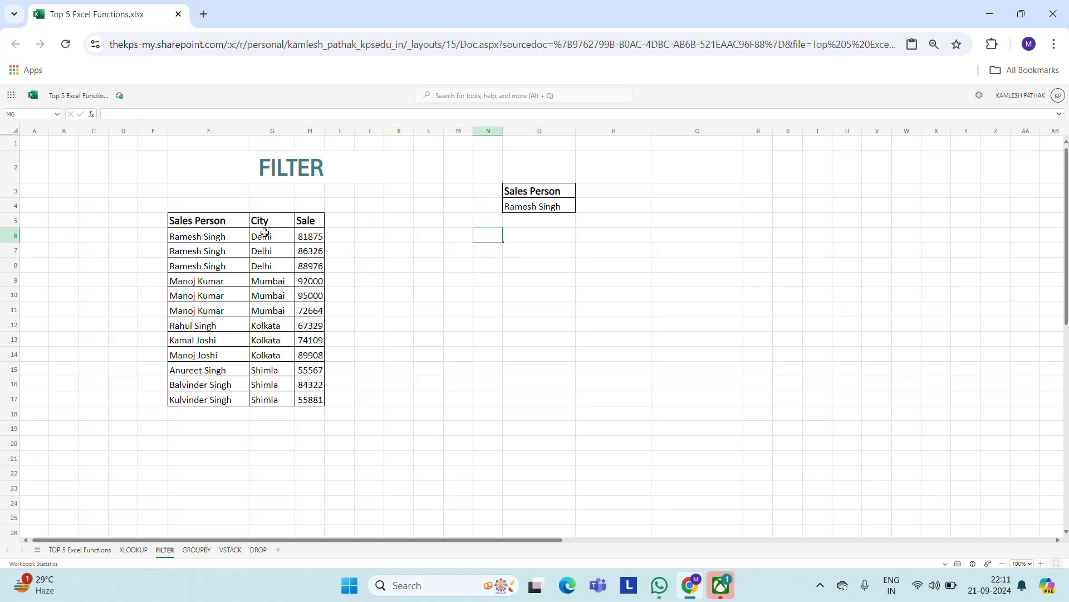
{"action": "key", "text": "Right"}
{"action": "key", "text": "Up"}
{"action": "key", "text": "Up"}
{"action": "key", "text": "Up"}
{"action": "key", "text": "Up"}
{"action": "key", "text": "Down"}
{"action": "key", "text": "Down"}
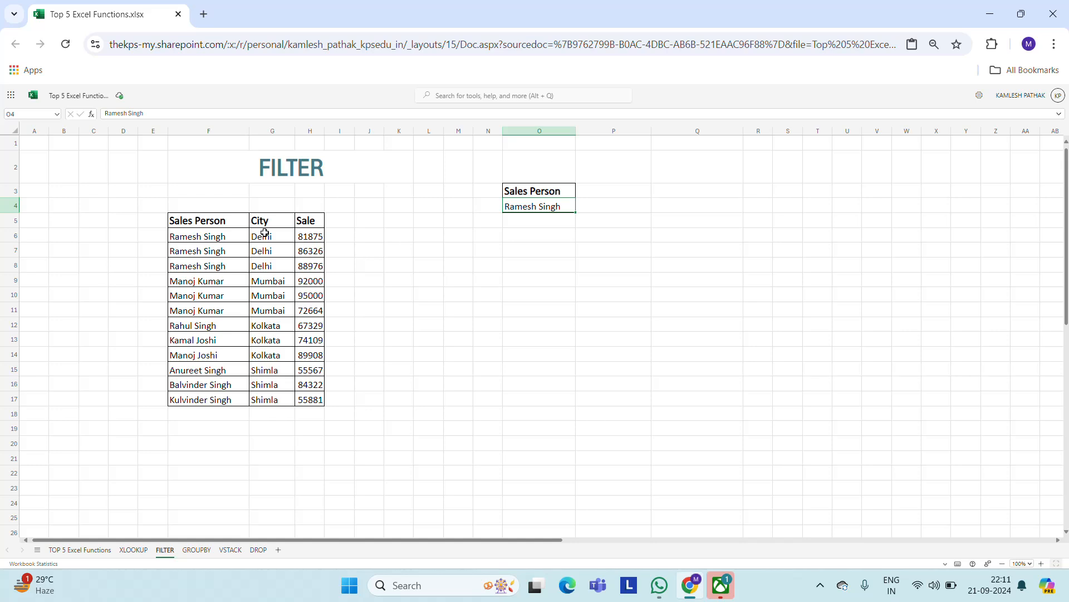
{"action": "key", "text": "Right"}
{"action": "key", "text": "Left"}
{"action": "key", "text": "Delete"}
Check the exact contents of the criterion cell O4 and of the sales person's name in F6 for stray characters.
{"action": "key", "text": "Left"}
{"action": "key", "text": "Left"}
{"action": "key", "text": "Left"}
{"action": "key", "text": "Left"}
{"action": "key", "text": "Left"}
{"action": "key", "text": "Left"}
{"action": "key", "text": "Left"}
{"action": "key", "text": "Left"}
{"action": "key", "text": "Down"}
{"action": "key", "text": "Left"}
{"action": "key", "text": "Down"}
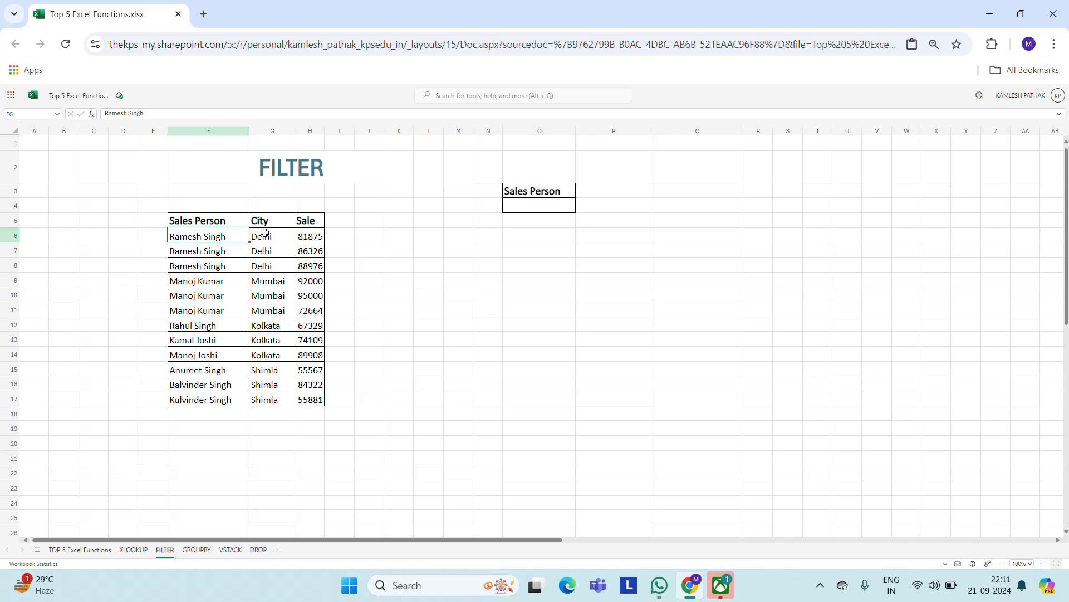
{"action": "key", "text": "Right"}
{"action": "key", "text": "Right"}
{"action": "key", "text": "Right"}
{"action": "key", "text": "Right"}
{"action": "key", "text": "Right"}
{"action": "key", "text": "Right"}
{"action": "key", "text": "Right"}
{"action": "key", "text": "Right"}
{"action": "key", "text": "Up"}
{"action": "key", "text": "Right"}
{"action": "key", "text": "Up"}
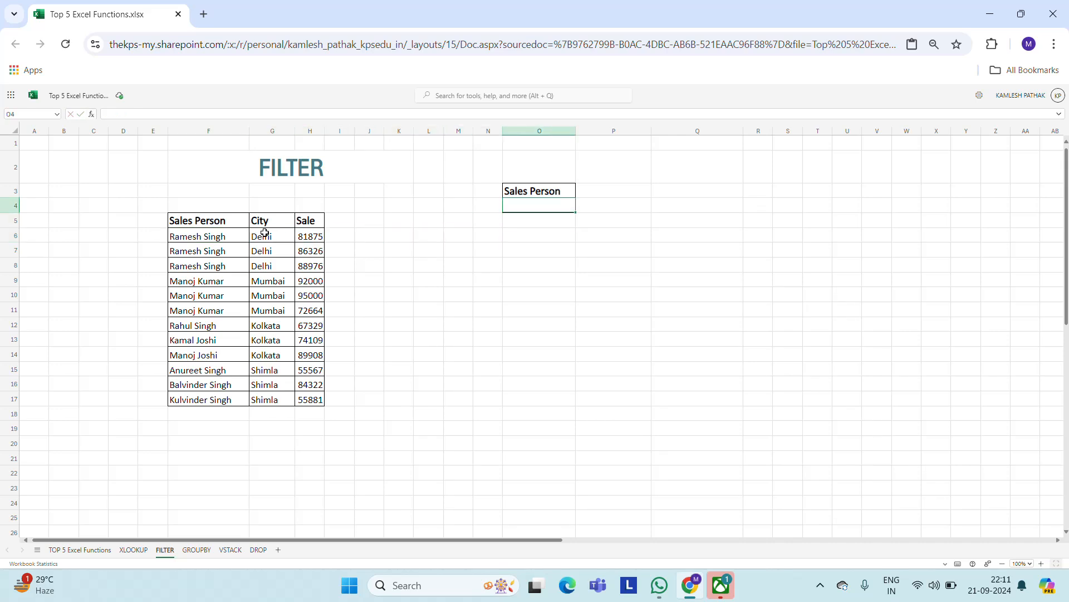
{"action": "key", "text": "F2"}
{"action": "key", "text": "Escape"}
{"action": "key", "text": "Left"}
{"action": "key", "text": "Left"}
{"action": "key", "text": "Left"}
{"action": "key", "text": "Left"}
{"action": "key", "text": "Left"}
{"action": "key", "text": "Left"}
{"action": "key", "text": "Left"}
{"action": "key", "text": "Left"}
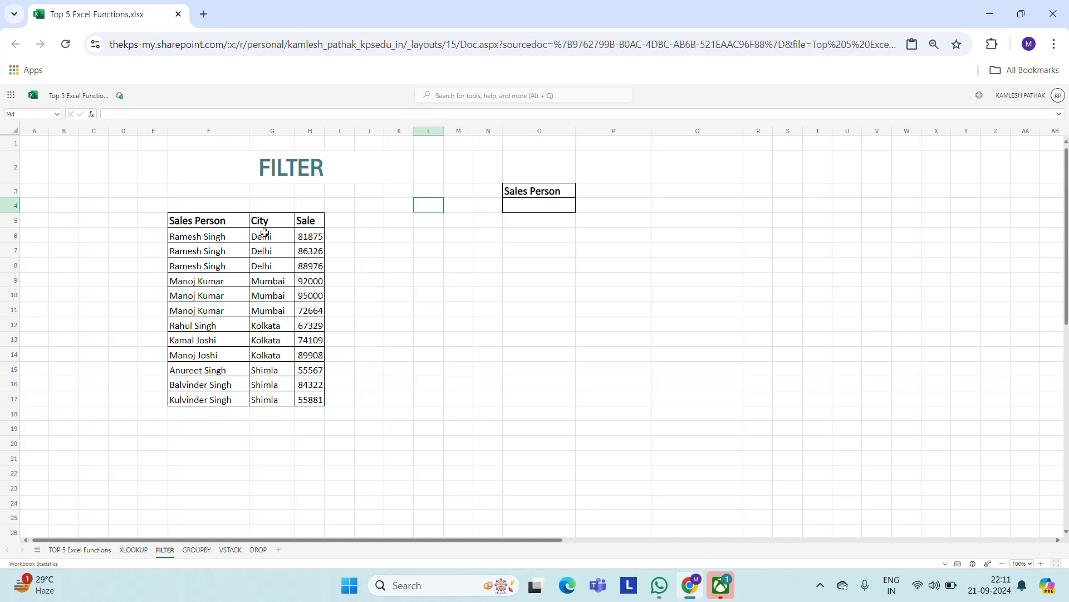
{"action": "key", "text": "Down"}
{"action": "key", "text": "Down"}
{"action": "key", "text": "Left"}
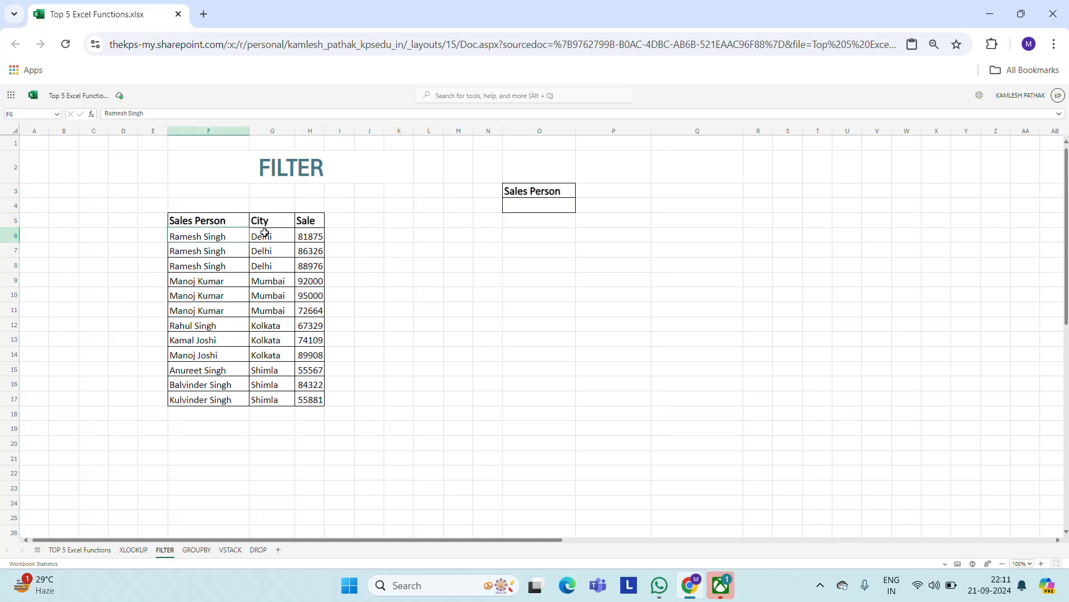
{"action": "key", "text": "F2"}
{"action": "key", "text": "ctrl+shift+Left"}
{"action": "key", "text": "ctrl+shift+Left"}
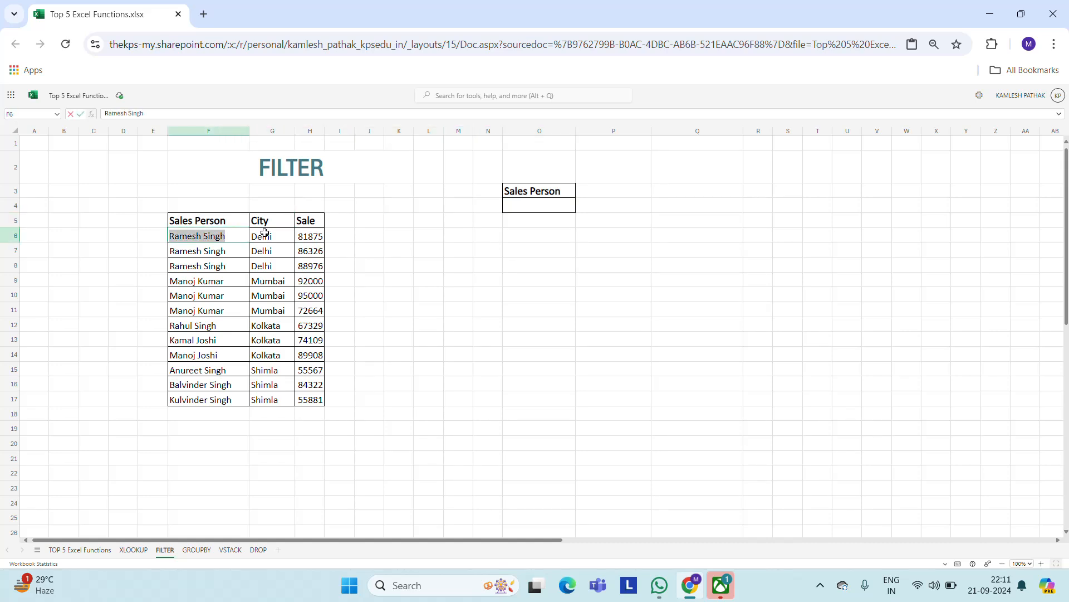
{"action": "key", "text": "Escape"}
Enter the full name of the first sales person in the table (F6) into the criterion cell O4.
{"action": "key", "text": "Right"}
{"action": "key", "text": "Right"}
{"action": "key", "text": "Right"}
{"action": "key", "text": "Right"}
{"action": "key", "text": "Right"}
{"action": "key", "text": "Right"}
{"action": "key", "text": "Right"}
{"action": "key", "text": "Right"}
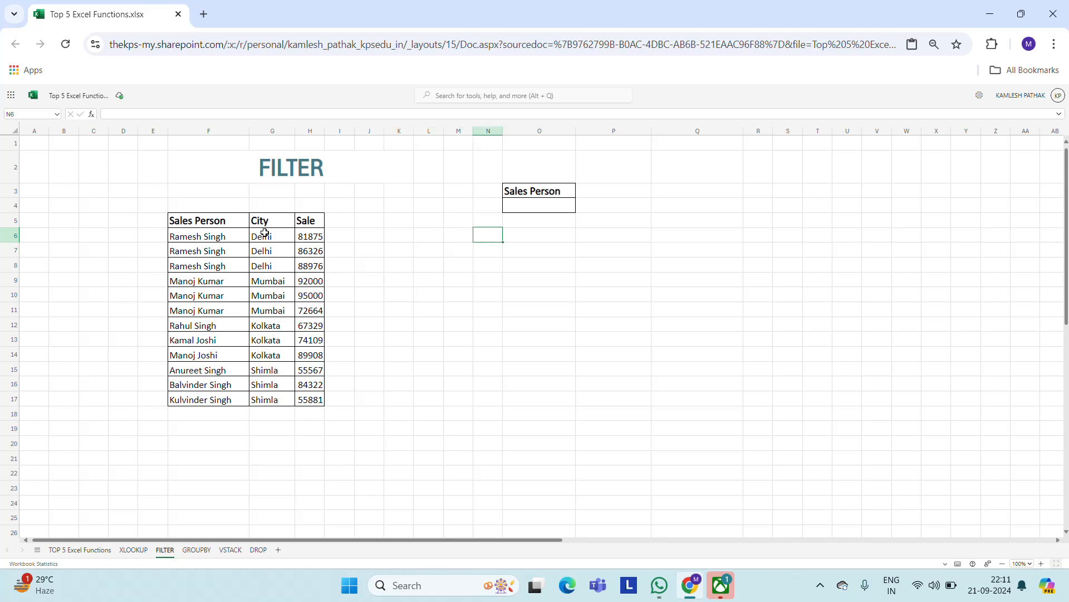
{"action": "key", "text": "Up"}
{"action": "key", "text": "Right"}
{"action": "key", "text": "Up"}
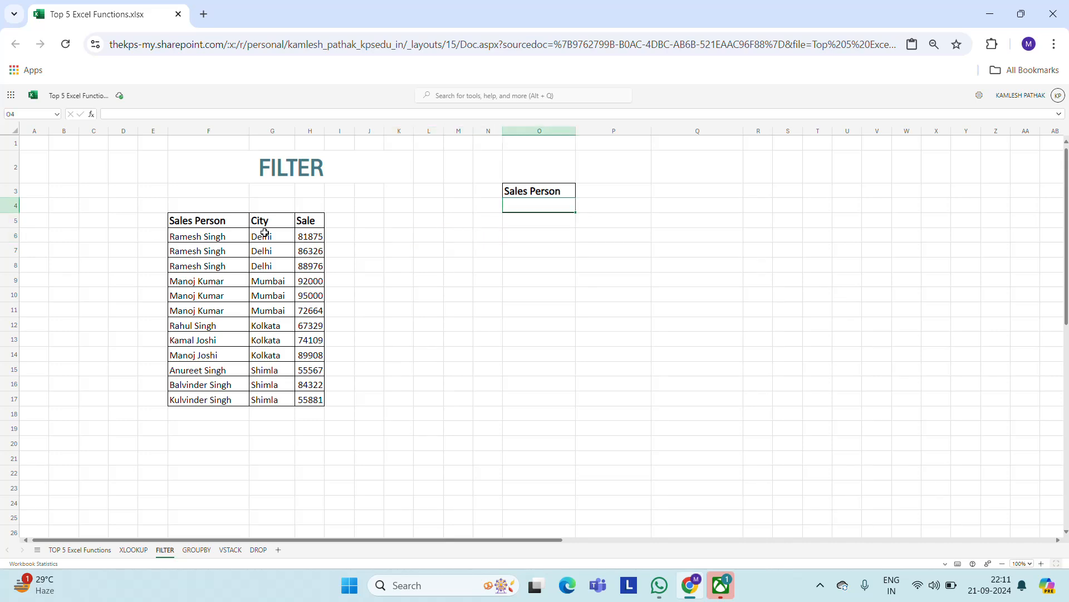
{"action": "key", "text": "F2"}
{"action": "key", "text": "Escape"}
{"action": "type", "text": "Ramesh Sin"}
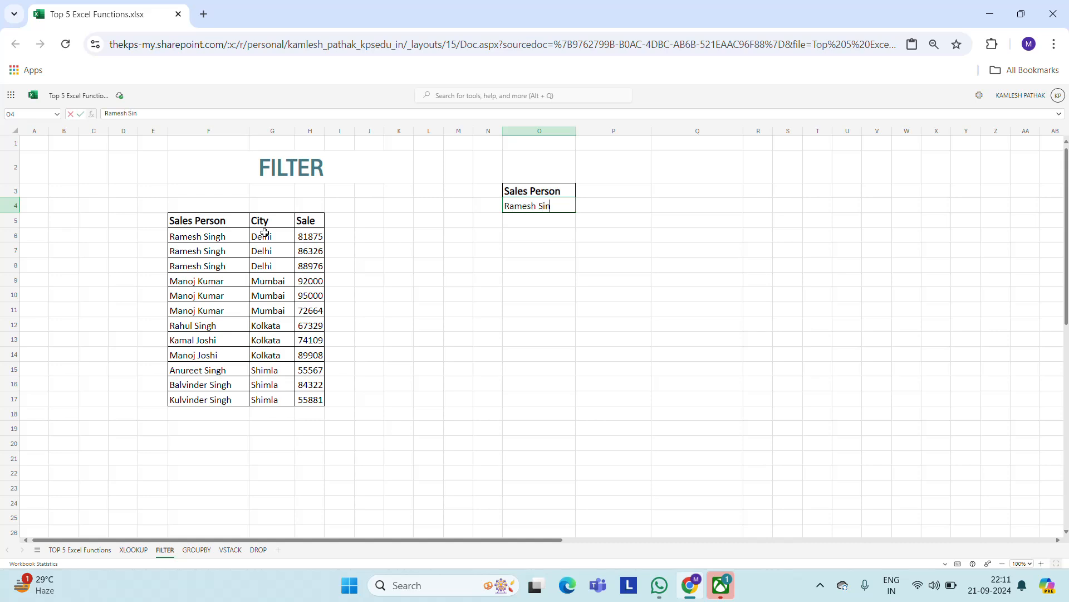
{"action": "type", "text": "g"}
{"action": "key", "text": "Return"}
{"action": "key", "text": "Left"}
{"action": "key", "text": "Left"}
{"action": "key", "text": "Left"}
{"action": "key", "text": "Left"}
{"action": "key", "text": "Left"}
{"action": "key", "text": "Left"}
{"action": "key", "text": "Left"}
{"action": "key", "text": "Left"}
{"action": "key", "text": "Left"}
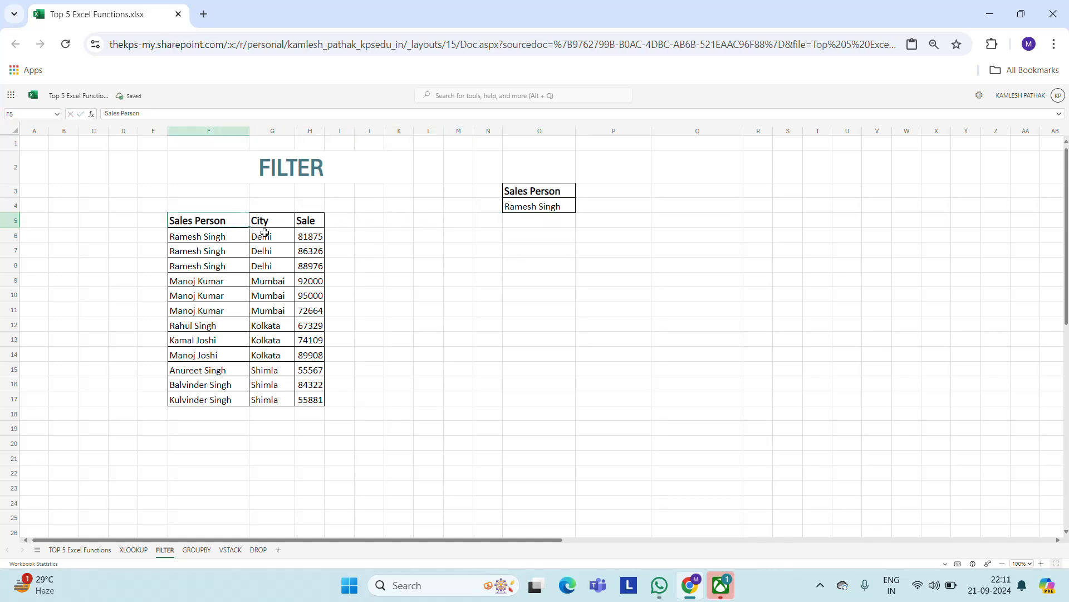
{"action": "key", "text": "Down"}
Start a FILTER formula in O6 with the whole sales table including headers, F5:H17, as its array argument.
{"action": "key", "text": "Right"}
{"action": "key", "text": "Right"}
{"action": "key", "text": "Right"}
{"action": "key", "text": "Right"}
{"action": "key", "text": "Right"}
{"action": "key", "text": "Right"}
{"action": "key", "text": "Right"}
{"action": "key", "text": "Right"}
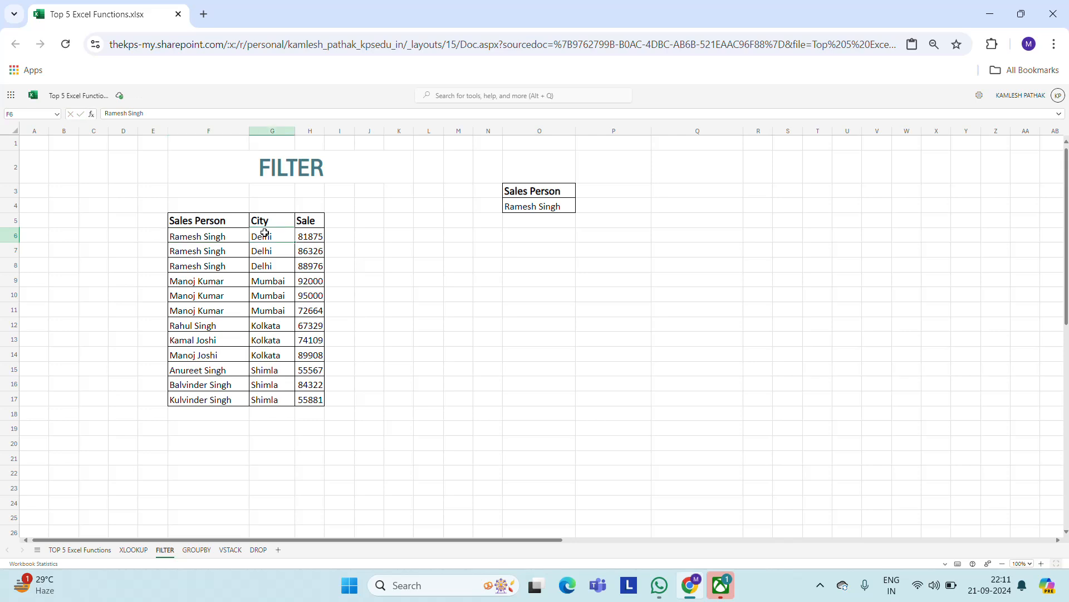
{"action": "key", "text": "Right"}
{"action": "type", "text": "="}
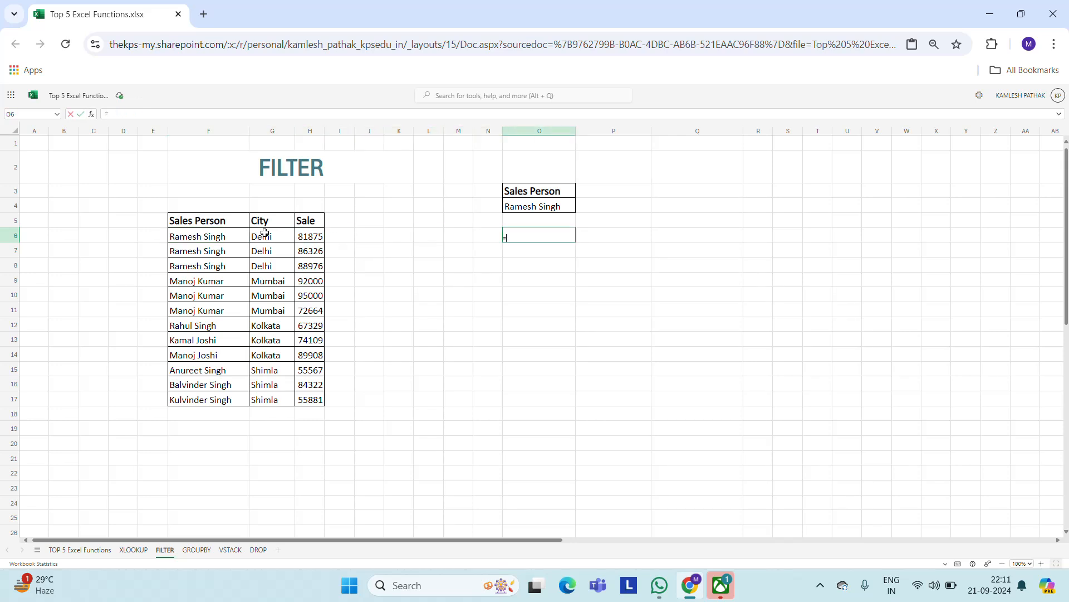
{"action": "type", "text": "FILTER("}
{"action": "key", "text": "Left"}
{"action": "key", "text": "Left"}
{"action": "key", "text": "Left"}
{"action": "key", "text": "Left"}
{"action": "key", "text": "Left"}
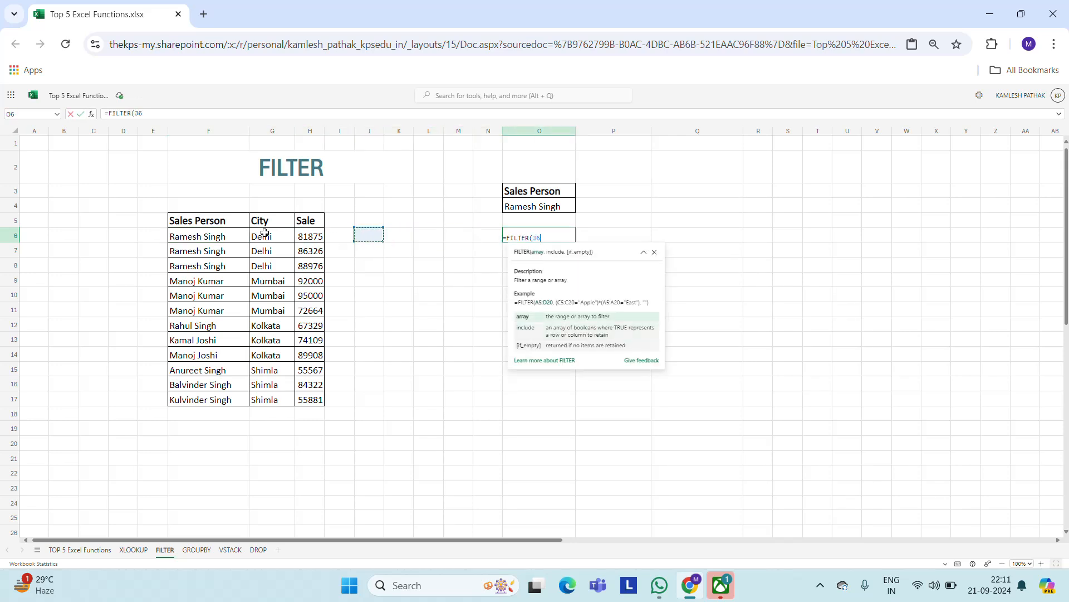
{"action": "key", "text": "Left"}
{"action": "key", "text": "Left"}
{"action": "key", "text": "Left"}
{"action": "key", "text": "Left"}
{"action": "key", "text": "Up"}
{"action": "key", "text": "shift+Right"}
{"action": "key", "text": "shift+Right"}
{"action": "key", "text": "ctrl+shift+Down"}
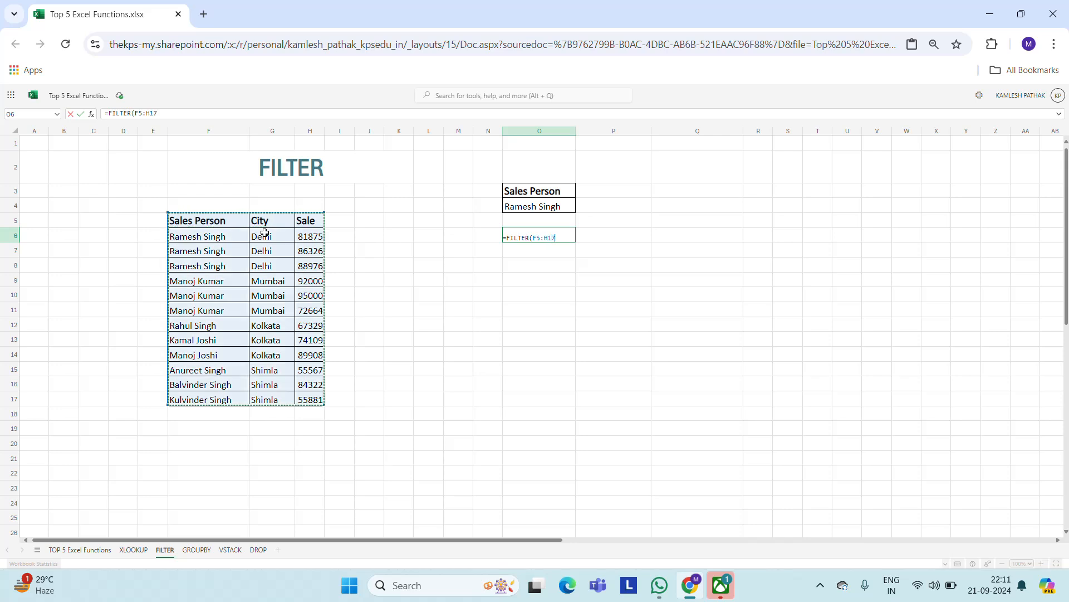
{"action": "type", "text": ","}
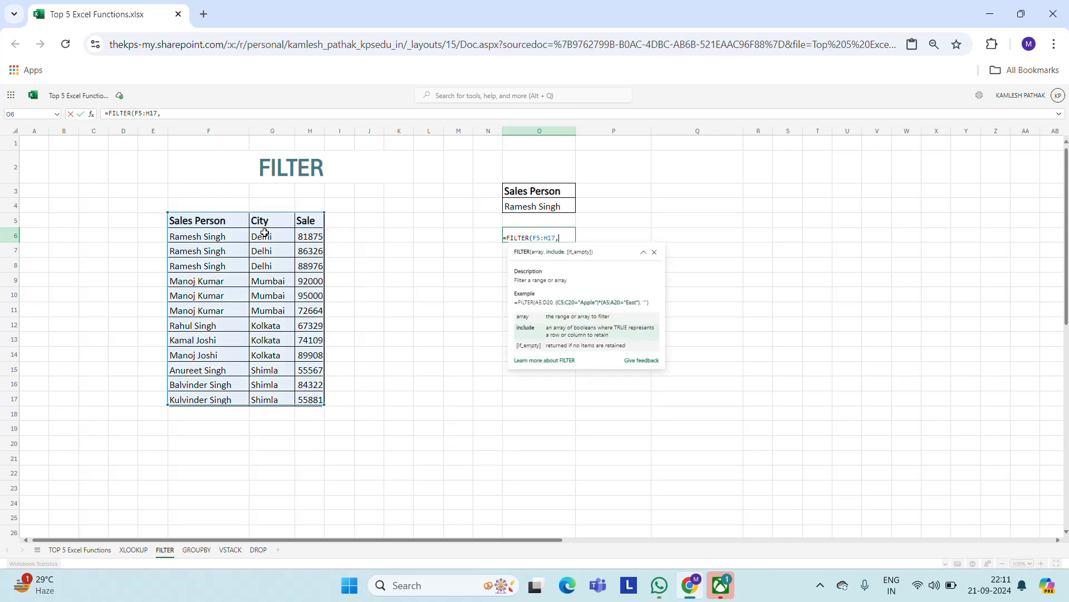
Complete the FILTER formula in O6 with the include condition F5:F17=O4 and commit it.
{"action": "key", "text": "Left"}
{"action": "key", "text": "Left"}
{"action": "key", "text": "Left"}
{"action": "key", "text": "Left"}
{"action": "key", "text": "Left"}
{"action": "key", "text": "Left"}
{"action": "key", "text": "Left"}
{"action": "key", "text": "Left"}
{"action": "key", "text": "Left"}
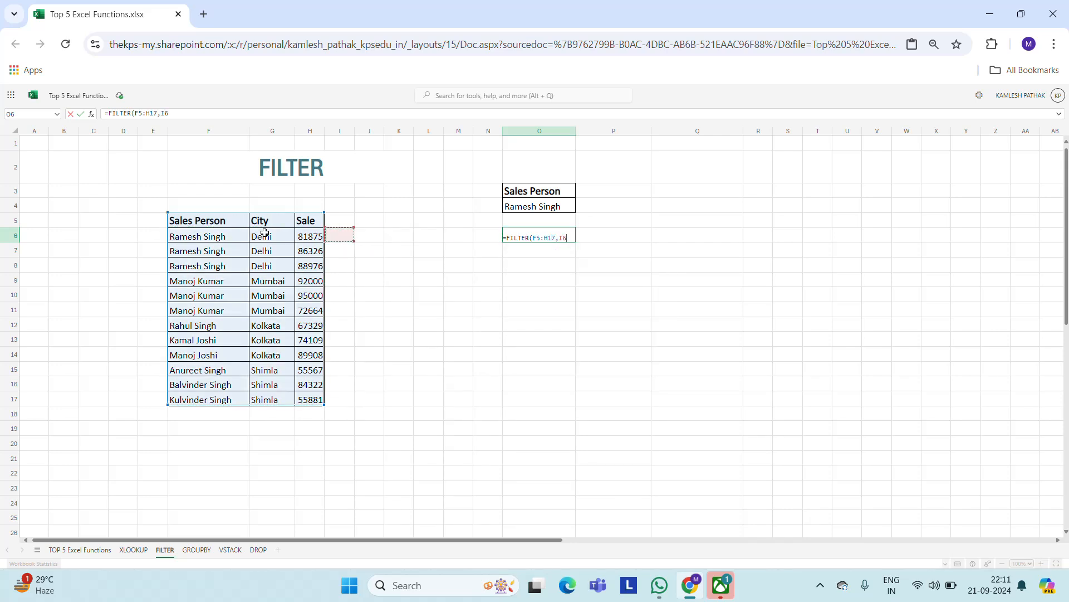
{"action": "key", "text": "Up"}
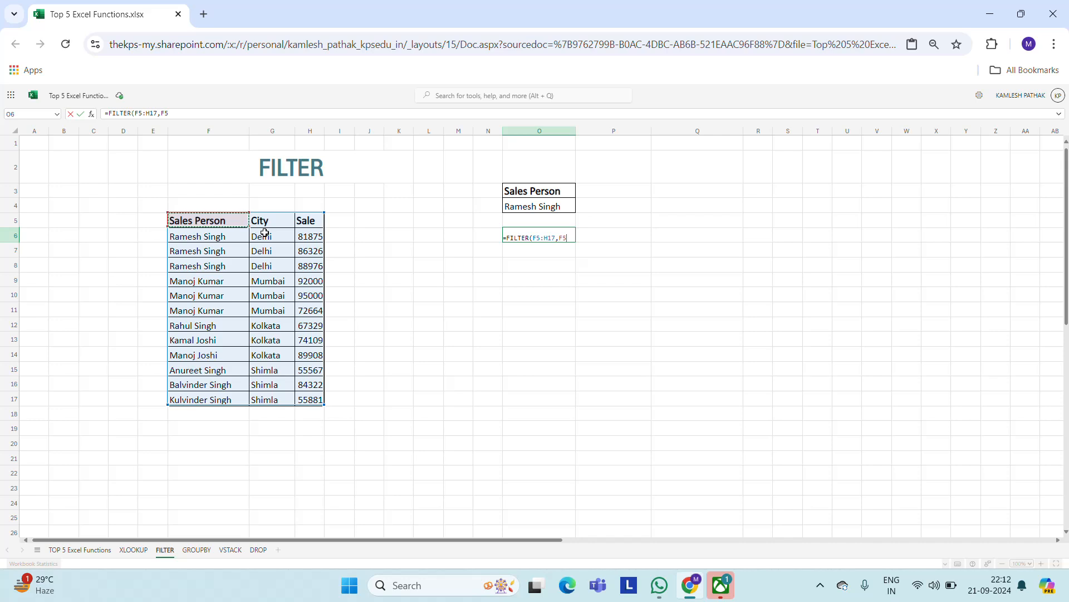
{"action": "key", "text": "ctrl+shift+Down"}
{"action": "type", "text": "="}
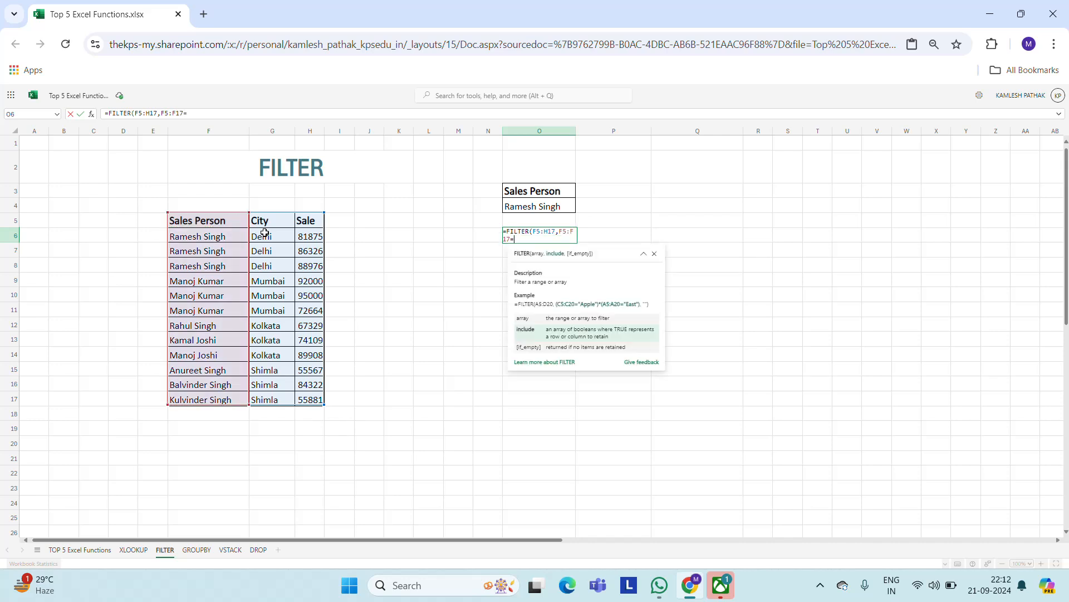
{"action": "left_click", "coordinate": [551, 208]}
{"action": "type", "text": ")"}
{"action": "key", "text": "Return"}
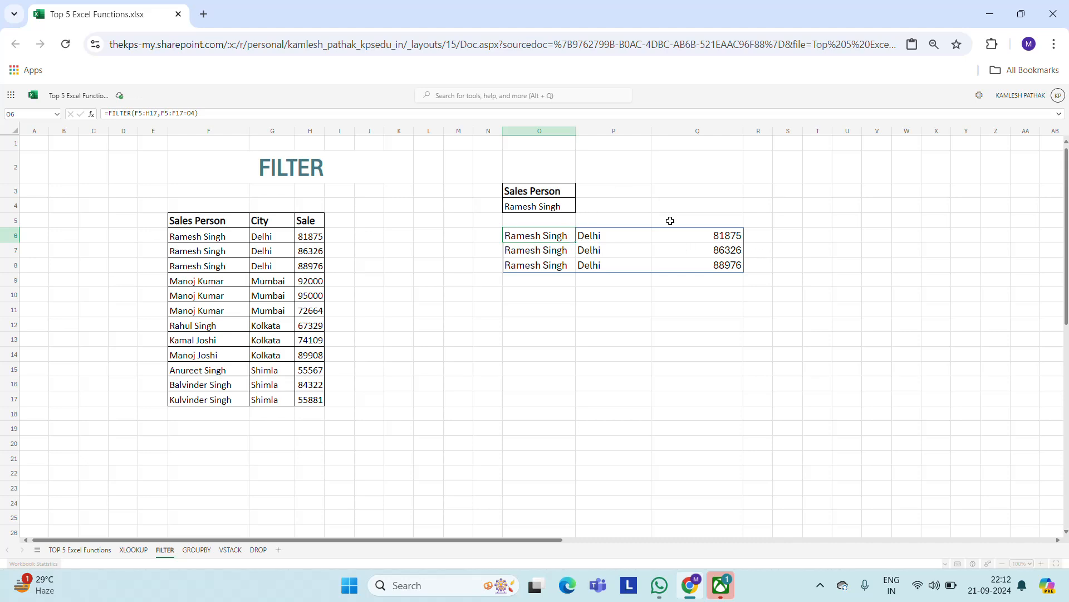
Replace the criterion in O4 with the full name of the Mumbai sales person listed in F9.
{"action": "left_click", "coordinate": [549, 210]}
{"action": "key", "text": "Left"}
{"action": "key", "text": "Left"}
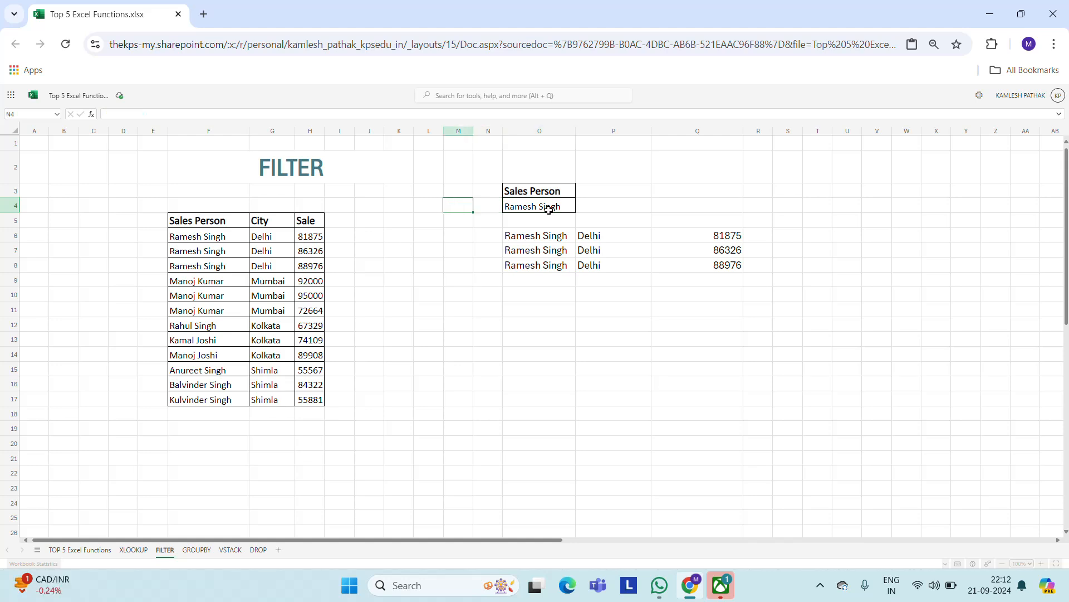
{"action": "key", "text": "Right"}
{"action": "key", "text": "Right"}
{"action": "type", "text": "Mano"}
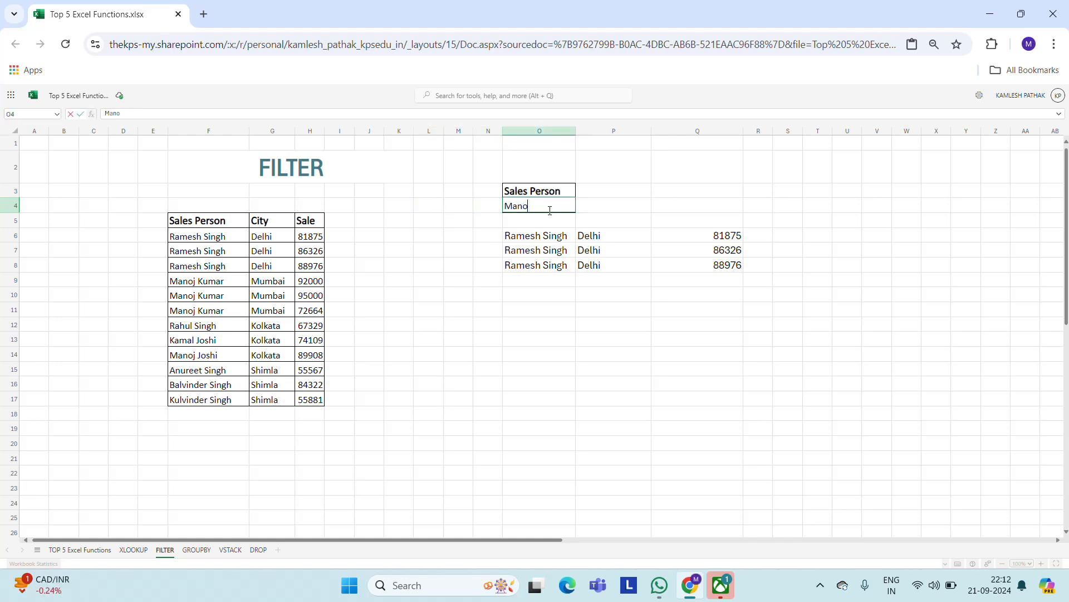
{"action": "type", "text": "j Kumar"}
{"action": "key", "text": "Return"}
Replace the criterion in O4 with the full name of the Kolkata sales person listed in F12.
{"action": "left_click", "coordinate": [549, 210]}
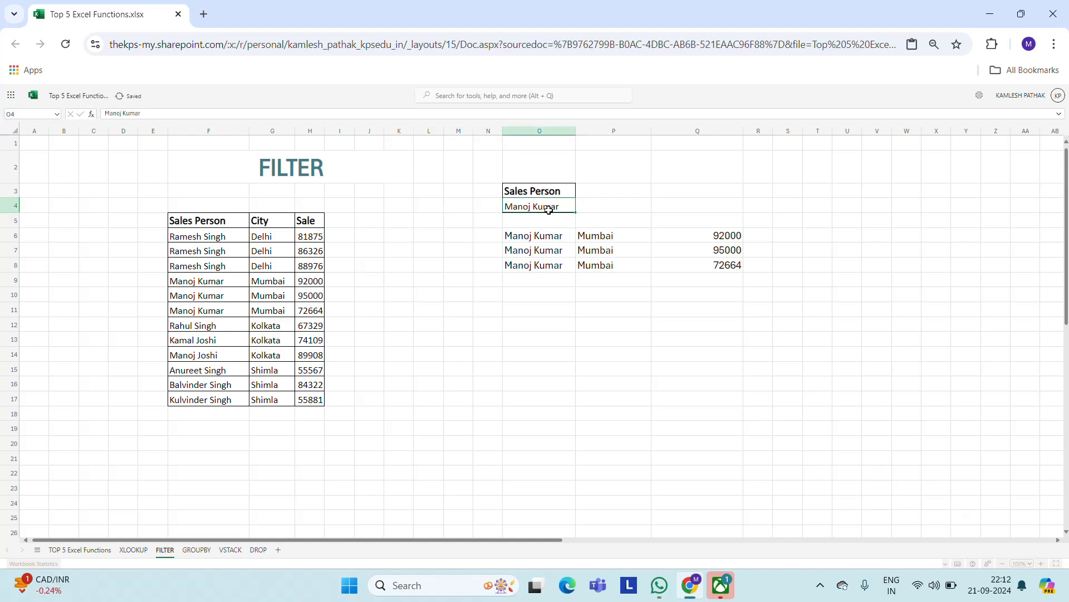
{"action": "type", "text": "Rahul Singh"}
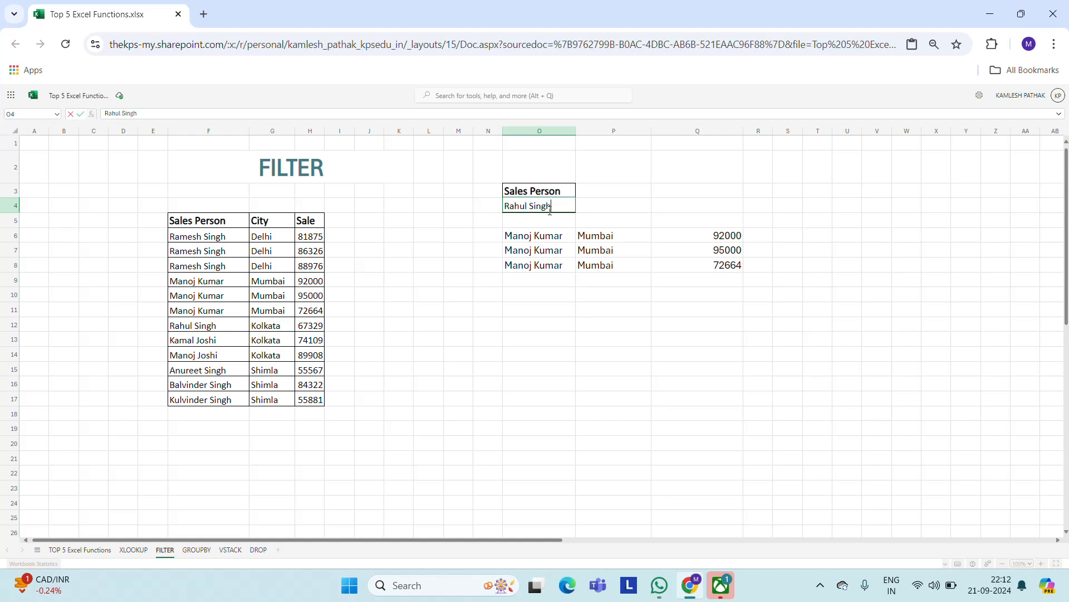
{"action": "key", "text": "Return"}
{"action": "left_click", "coordinate": [548, 210]}
{"action": "key", "text": "Up"}
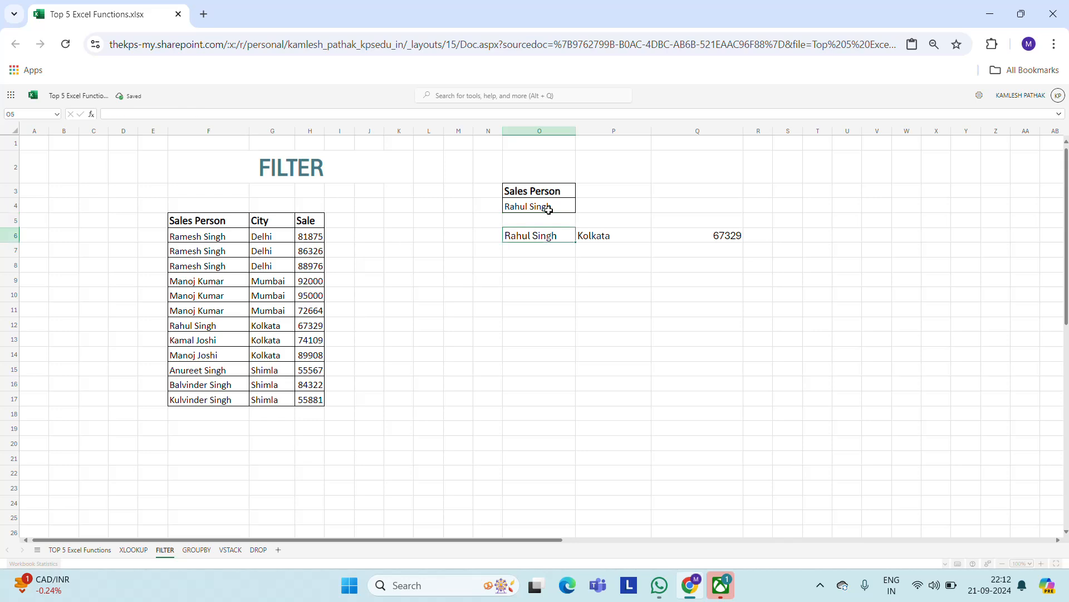
{"action": "key", "text": "Left"}
{"action": "key", "text": "Left"}
{"action": "key", "text": "Left"}
{"action": "key", "text": "Left"}
{"action": "key", "text": "Left"}
{"action": "key", "text": "Left"}
{"action": "key", "text": "Left"}
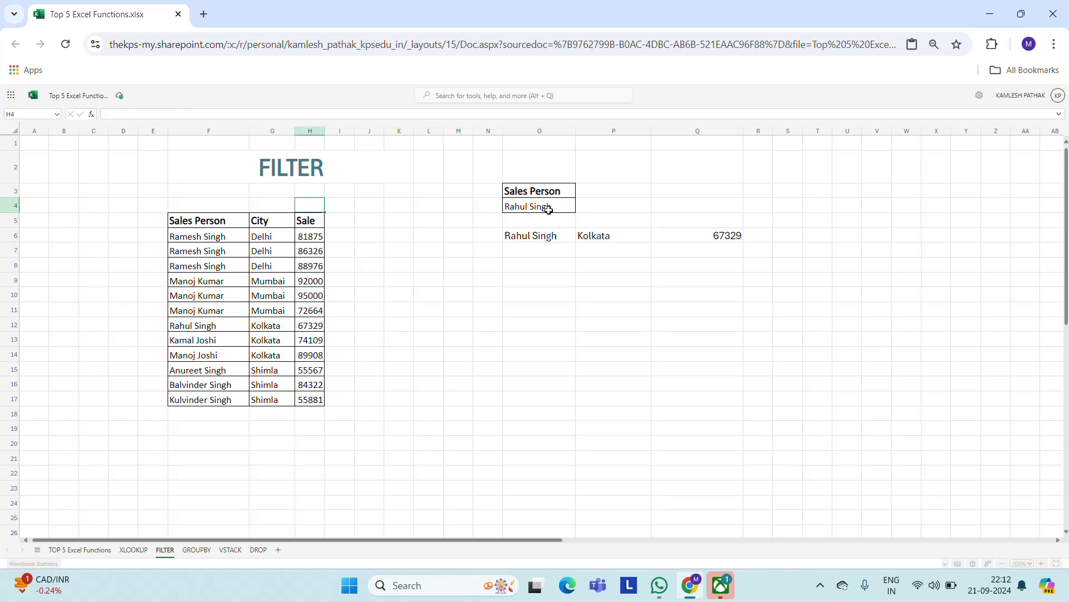
{"action": "key", "text": "Down"}
{"action": "key", "text": "Down"}
{"action": "key", "text": "Right"}
{"action": "key", "text": "Right"}
{"action": "key", "text": "Right"}
{"action": "key", "text": "Right"}
{"action": "key", "text": "Right"}
{"action": "key", "text": "Right"}
{"action": "key", "text": "Up"}
{"action": "key", "text": "Up"}
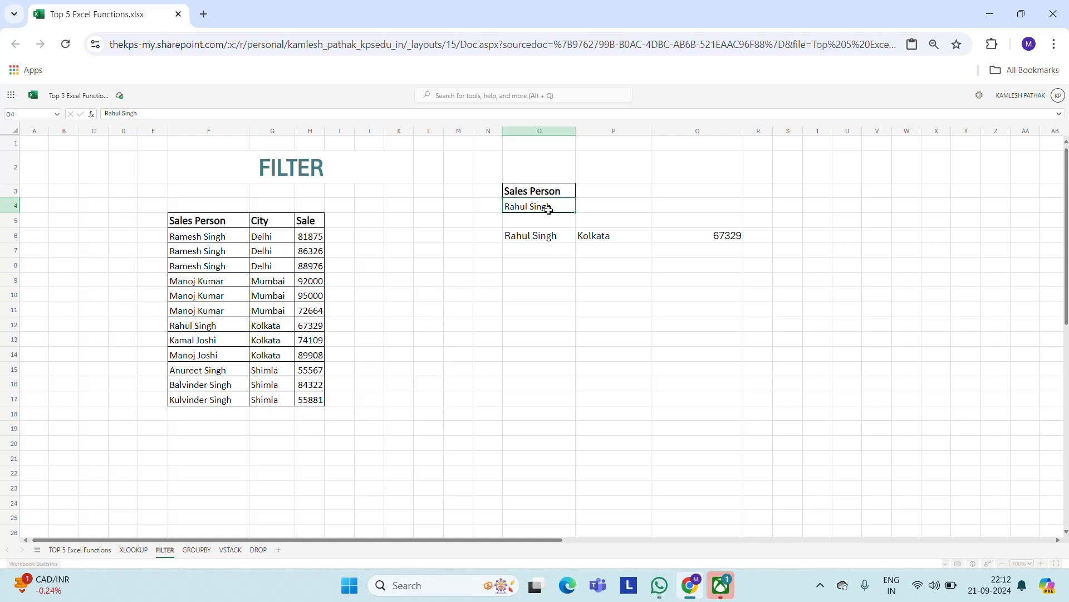
{"action": "key", "text": "Down"}
{"action": "key", "text": "Down"}
{"action": "key", "text": "Down"}
{"action": "key", "text": "Down"}
{"action": "key", "text": "Down"}
{"action": "key", "text": "Down"}
{"action": "key", "text": "Down"}
{"action": "key", "text": "Down"}
{"action": "key", "text": "Down"}
{"action": "key", "text": "Down"}
{"action": "key", "text": "Left"}
{"action": "key", "text": "Left"}
{"action": "key", "text": "Left"}
{"action": "key", "text": "Left"}
{"action": "key", "text": "Up"}
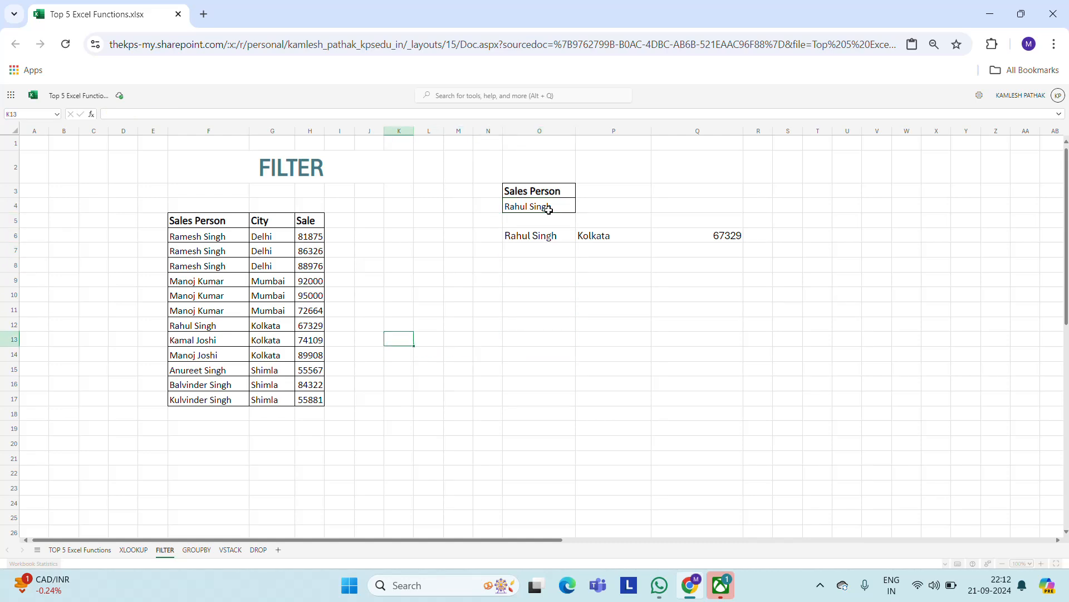
{"action": "key", "text": "Up"}
{"action": "key", "text": "Up"}
{"action": "key", "text": "Up"}
{"action": "key", "text": "Up"}
{"action": "key", "text": "Up"}
{"action": "key", "text": "Up"}
{"action": "key", "text": "Up"}
{"action": "key", "text": "Up"}
{"action": "key", "text": "Up"}
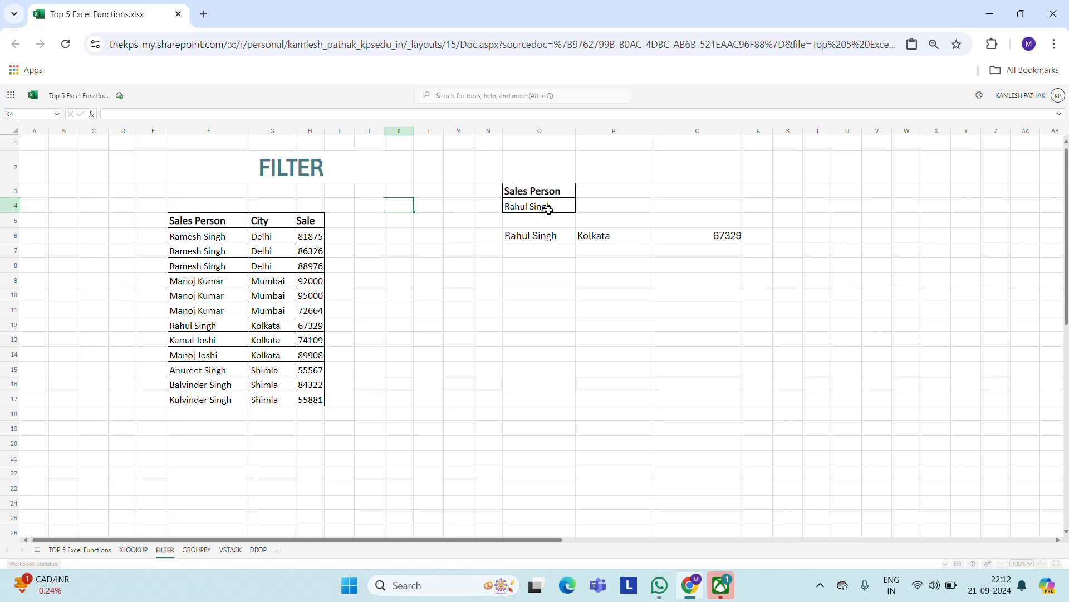
Switch to the GROUPBY sheet and widen the Year column G to nearly three times its width.
{"action": "left_click", "coordinate": [190, 551]}
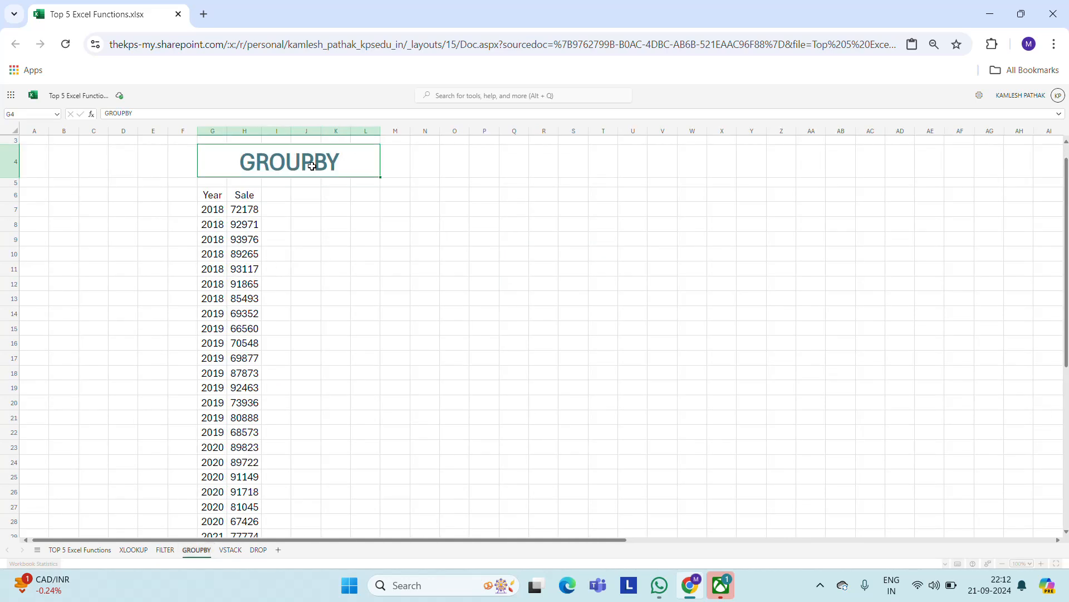
{"action": "left_click", "coordinate": [331, 191]}
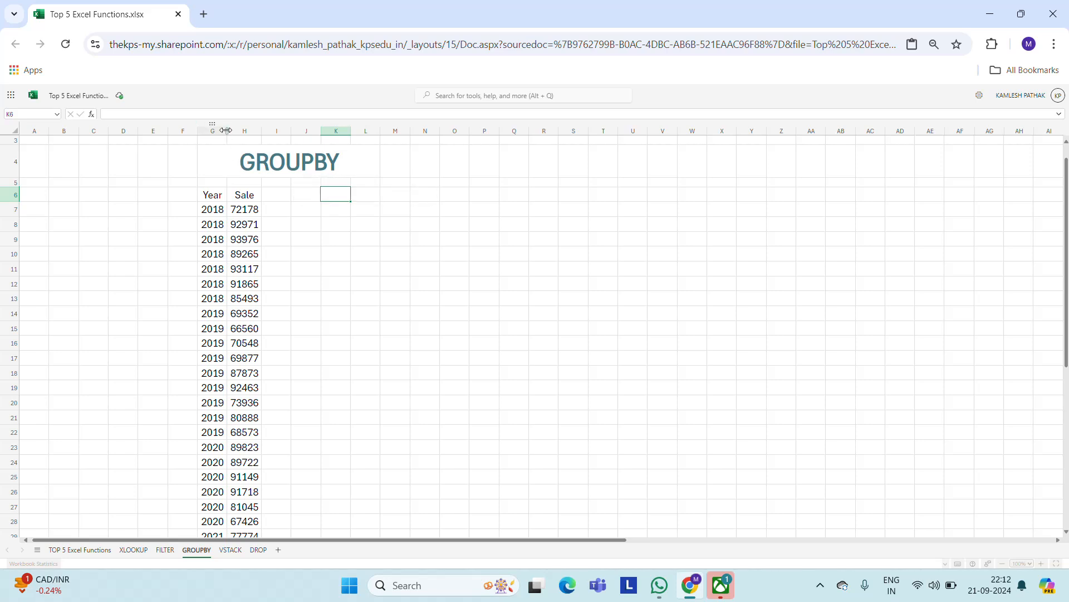
{"action": "left_click_drag", "start_coordinate": [226, 131], "coordinate": [282, 130]}
Look through the Year and Sale data in columns G and H from the headers to the last record.
{"action": "left_click", "coordinate": [248, 204]}
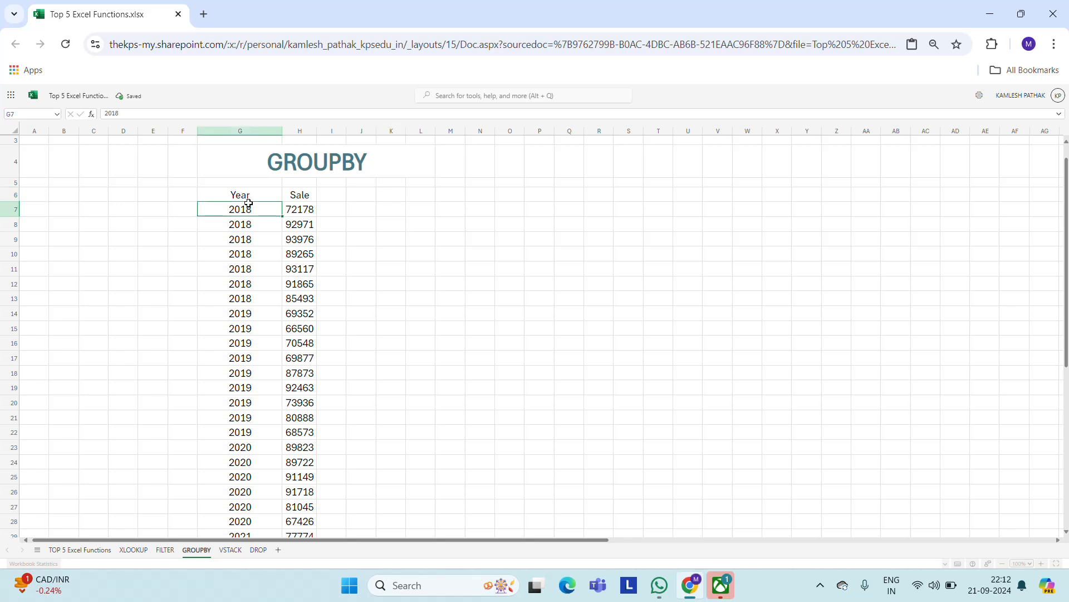
{"action": "scroll", "coordinate": [248, 200], "scroll_direction": "down", "scroll_amount": 3}
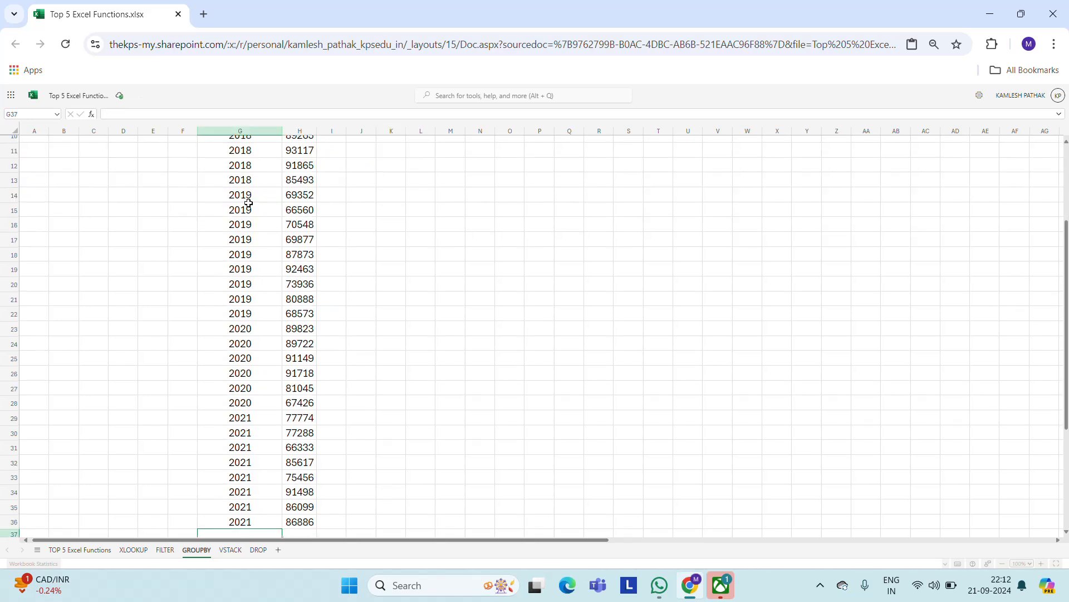
{"action": "scroll", "coordinate": [249, 202], "scroll_direction": "up", "scroll_amount": 2}
{"action": "key", "text": "Up"}
{"action": "key", "text": "Up"}
{"action": "key", "text": "Up"}
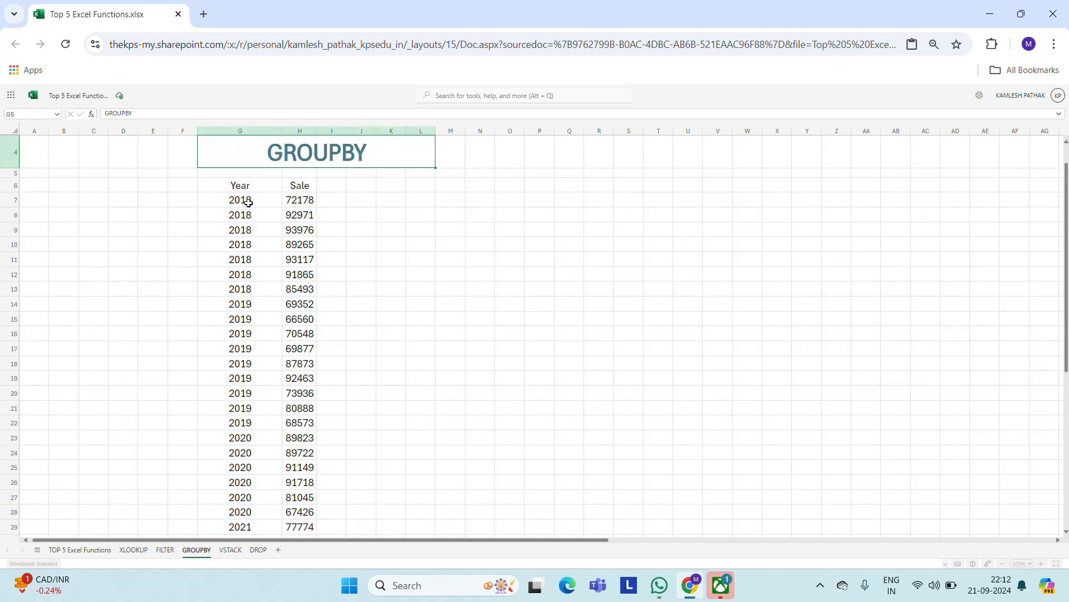
{"action": "key", "text": "Down"}
{"action": "key", "text": "Down"}
{"action": "key", "text": "Right"}
{"action": "key", "text": "Down"}
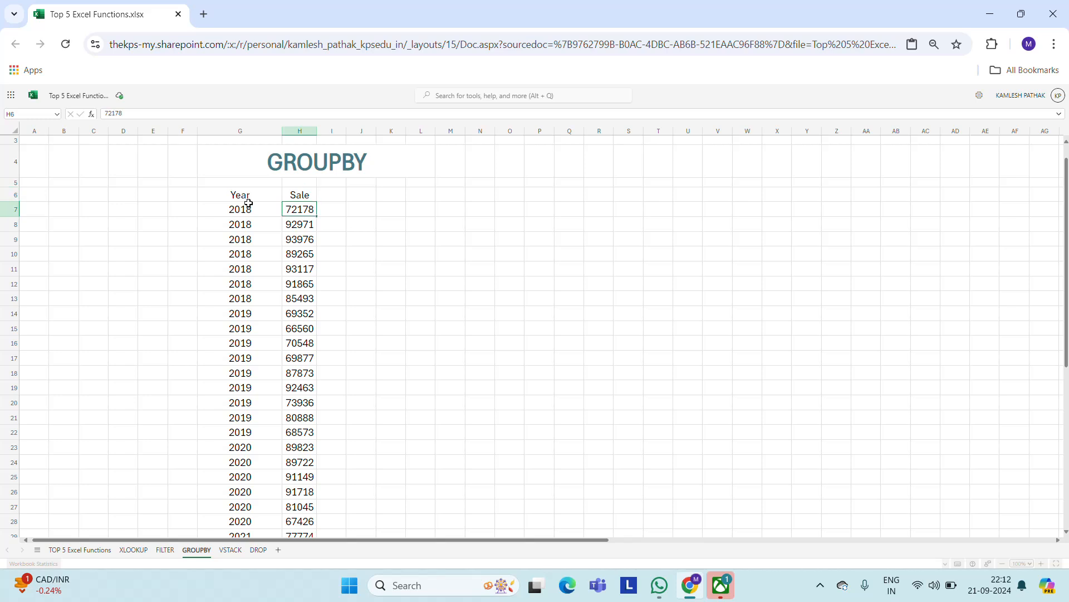
{"action": "key", "text": "Left"}
{"action": "key", "text": "ctrl+Up"}
{"action": "key", "text": "ctrl+Up"}
{"action": "key", "text": "ctrl+Up"}
{"action": "key", "text": "Down"}
{"action": "key", "text": "Down"}
{"action": "key", "text": "Down"}
{"action": "key", "text": "Down"}
{"action": "key", "text": "Down"}
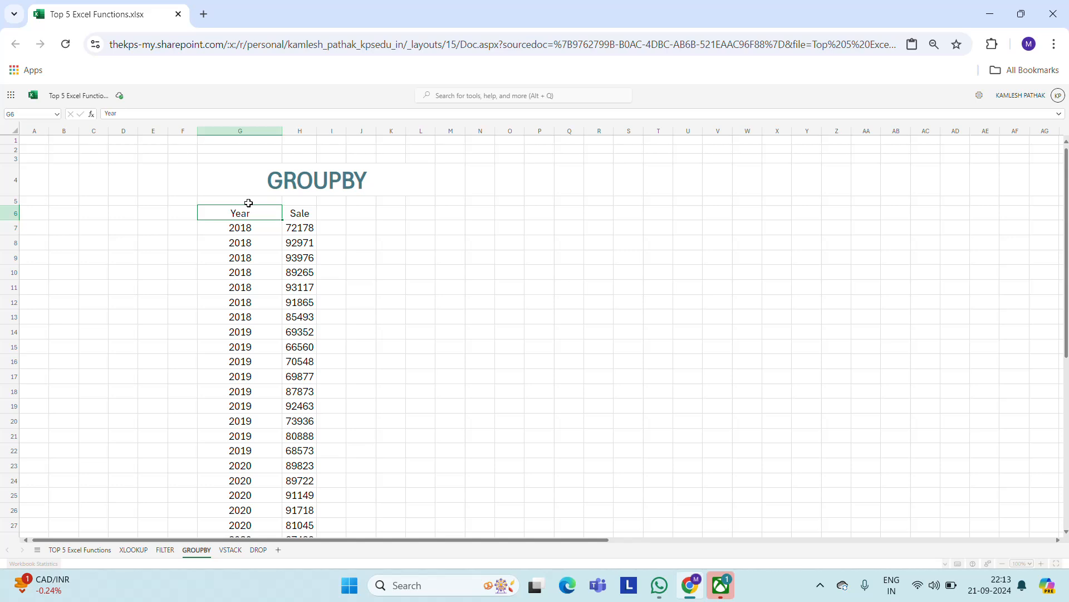
{"action": "key", "text": "Right"}
{"action": "key", "text": "Right"}
{"action": "key", "text": "Right"}
{"action": "key", "text": "Right"}
{"action": "key", "text": "Right"}
{"action": "key", "text": "Right"}
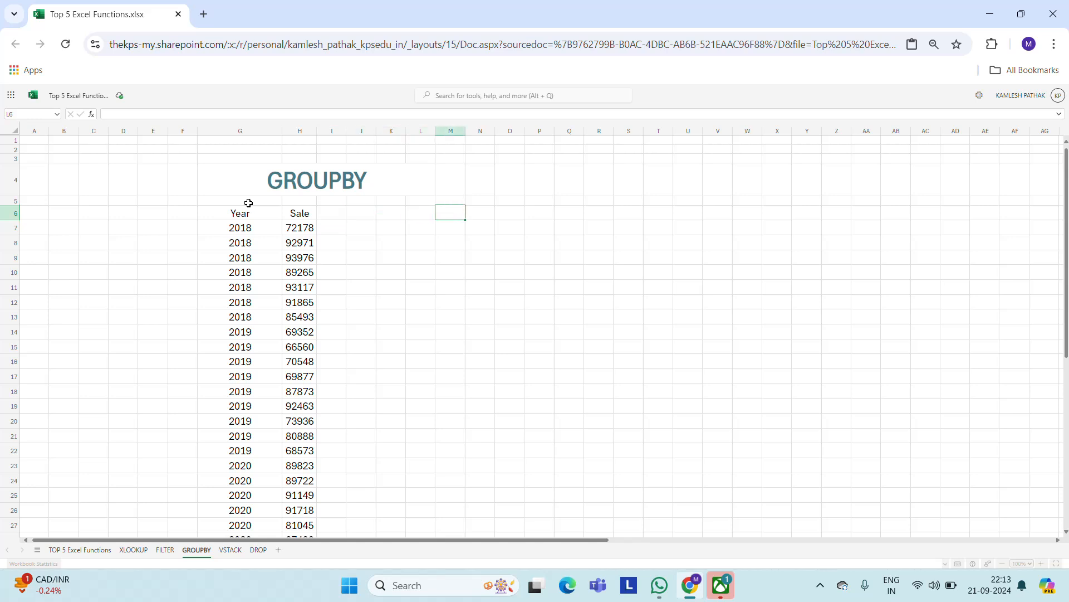
{"action": "key", "text": "Left"}
{"action": "key", "text": "Left"}
{"action": "key", "text": "Left"}
{"action": "key", "text": "Left"}
{"action": "key", "text": "Left"}
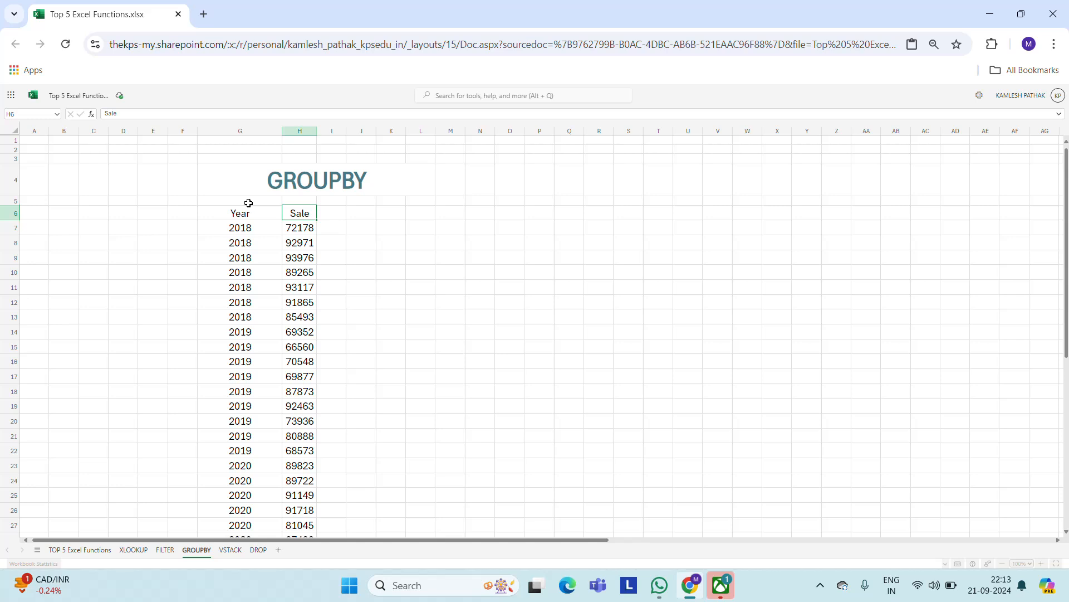
{"action": "key", "text": "Right"}
{"action": "key", "text": "Right"}
{"action": "key", "text": "Right"}
{"action": "key", "text": "Right"}
{"action": "key", "text": "Right"}
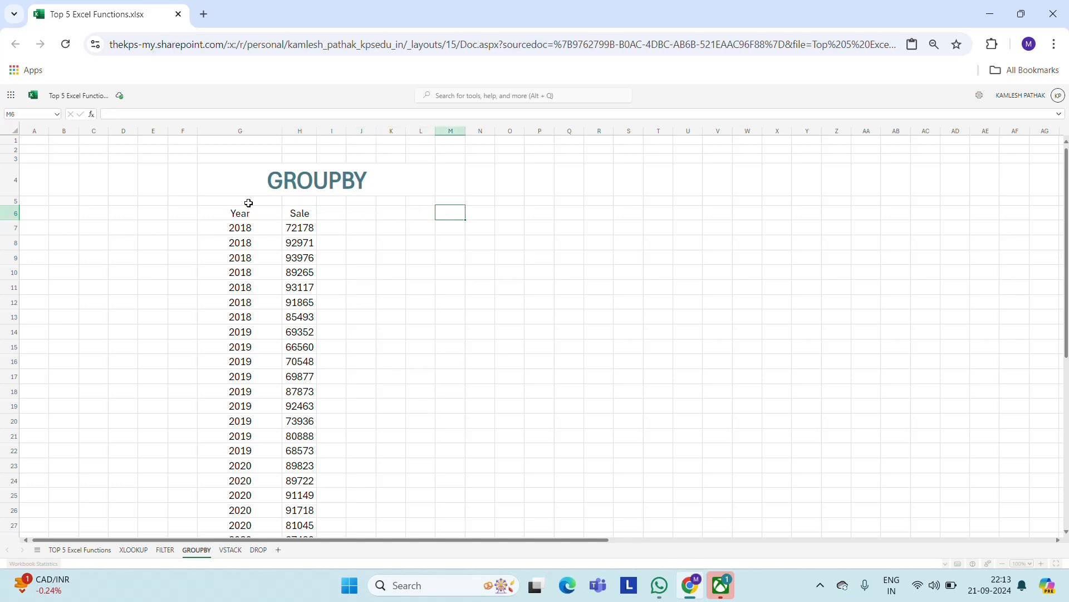
Start a GROUPBY formula in M6 with the Year range G6:G36 as the row fields.
{"action": "type", "text": "=grou"}
{"action": "key", "text": "Tab"}
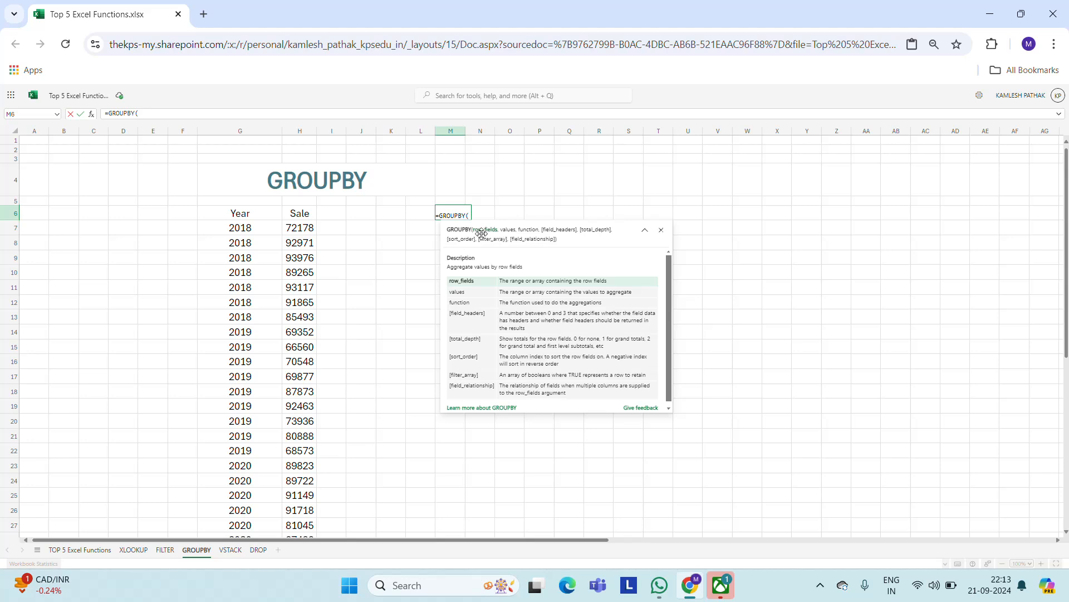
{"action": "left_click", "coordinate": [249, 227]}
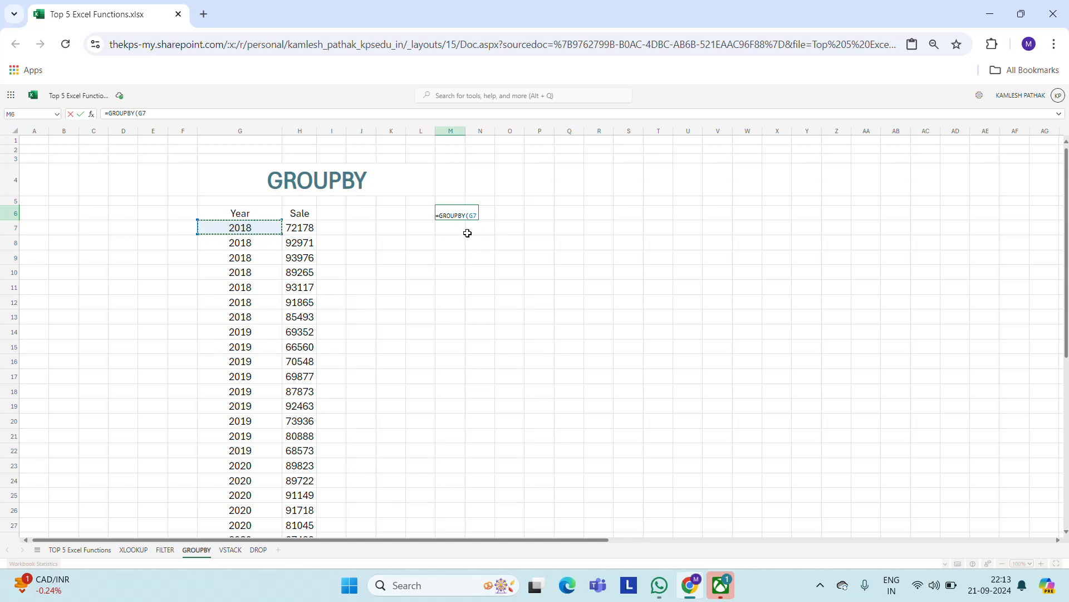
{"action": "key", "text": "Up"}
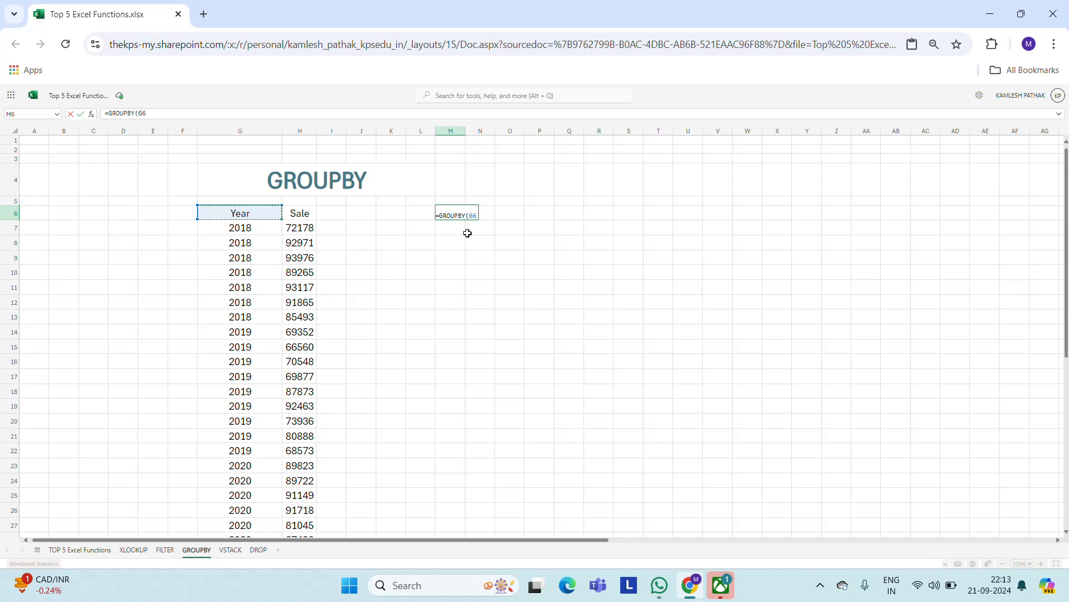
{"action": "key", "text": "ctrl+shift+Down"}
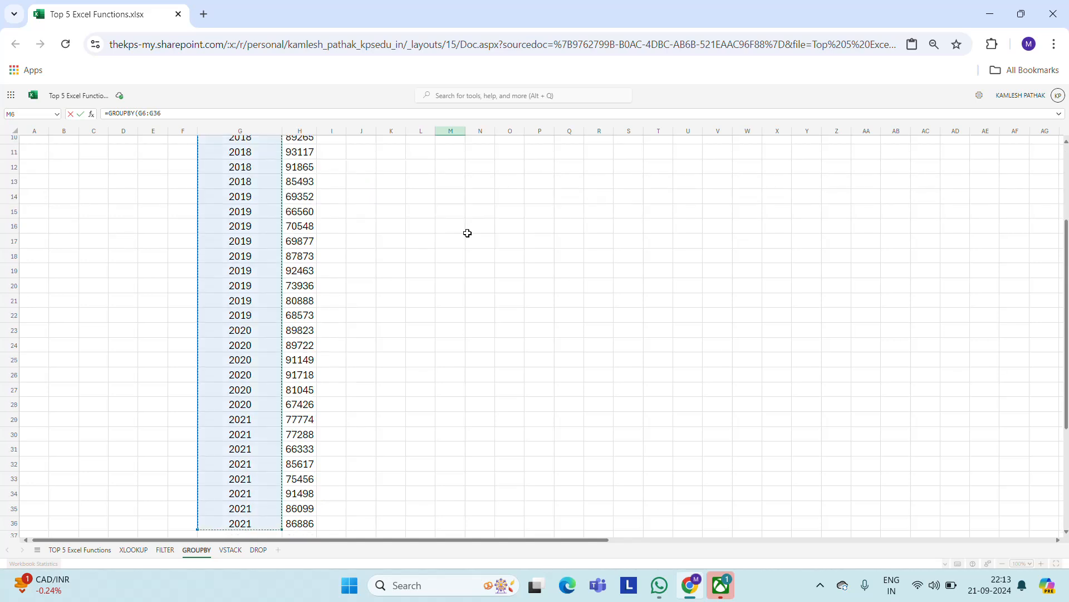
{"action": "type", "text": ","}
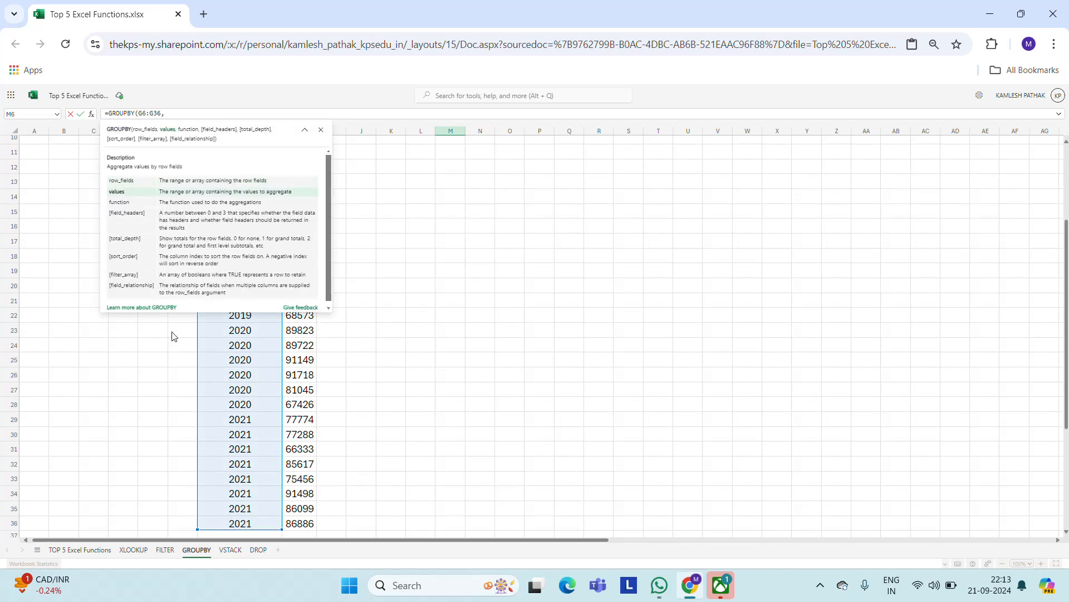
Complete the GROUPBY formula in M6 with the Sale range H6:H36 as values and SUM as the function.
{"action": "scroll", "coordinate": [1066, 349], "scroll_direction": "up", "scroll_amount": 3}
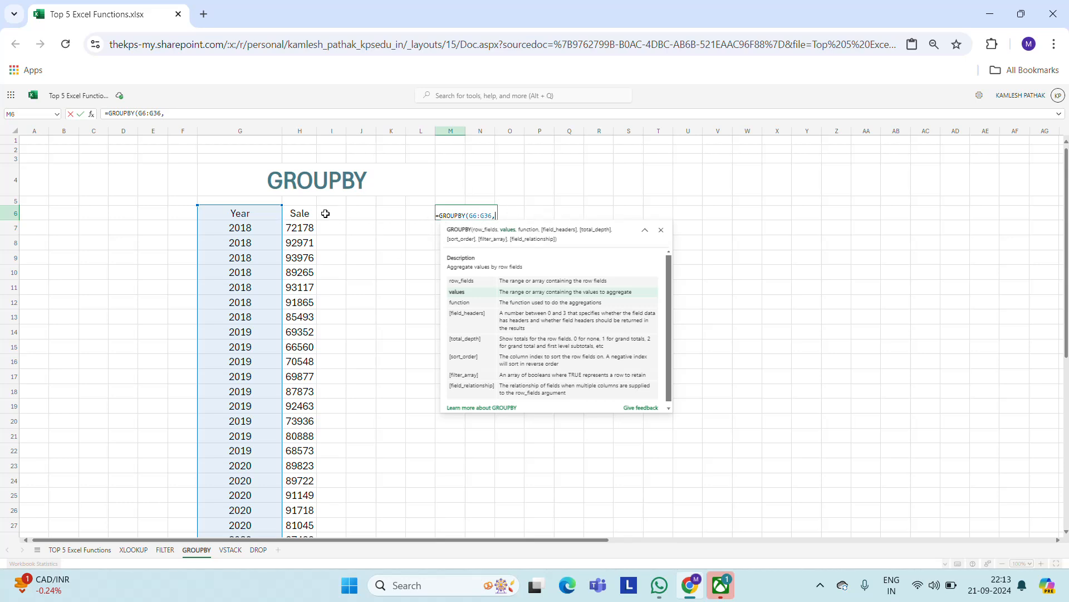
{"action": "left_click", "coordinate": [301, 213]}
{"action": "key", "text": "ctrl+shift+Down"}
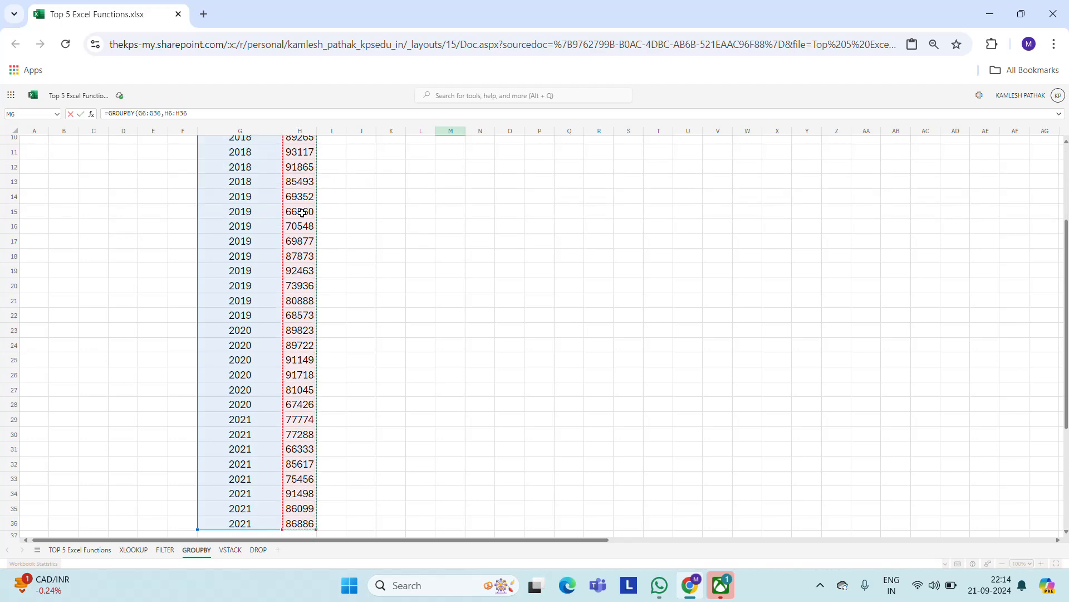
{"action": "type", "text": ","}
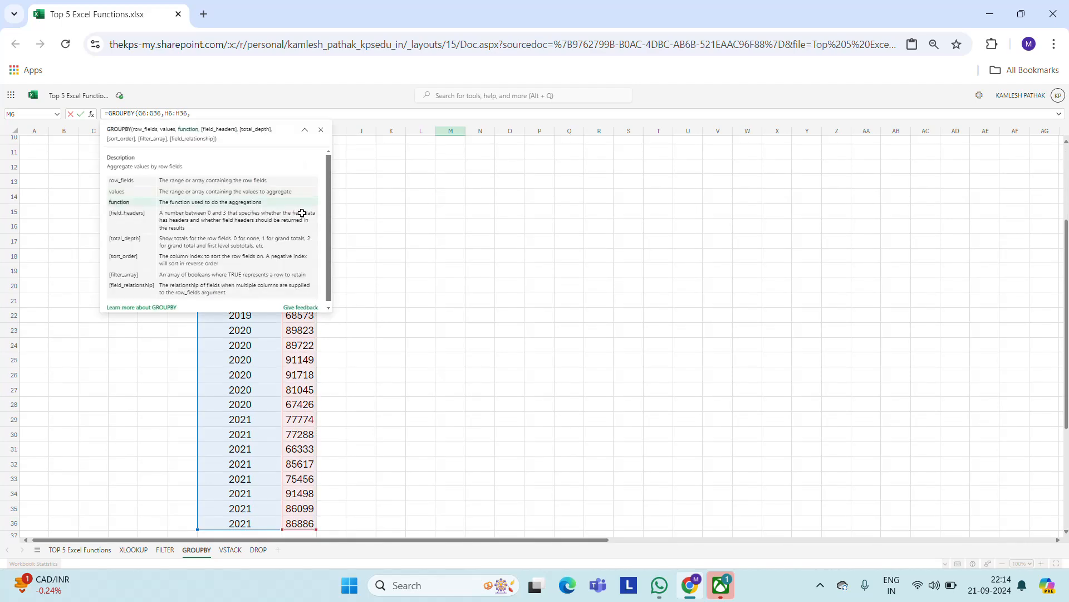
{"action": "scroll", "coordinate": [1066, 394], "scroll_direction": "up", "scroll_amount": 3}
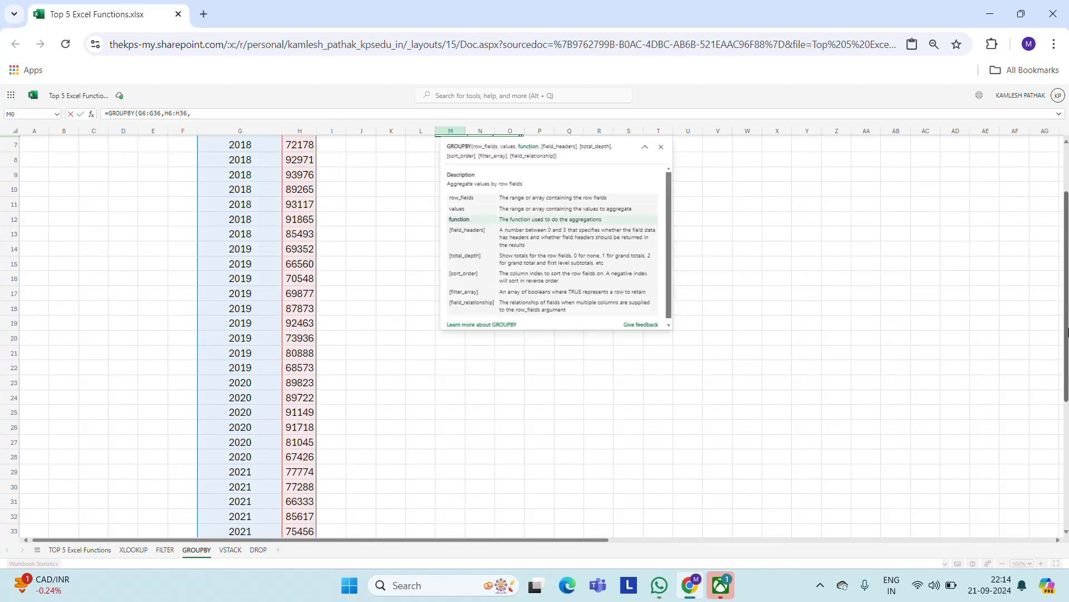
{"action": "type", "text": "s"}
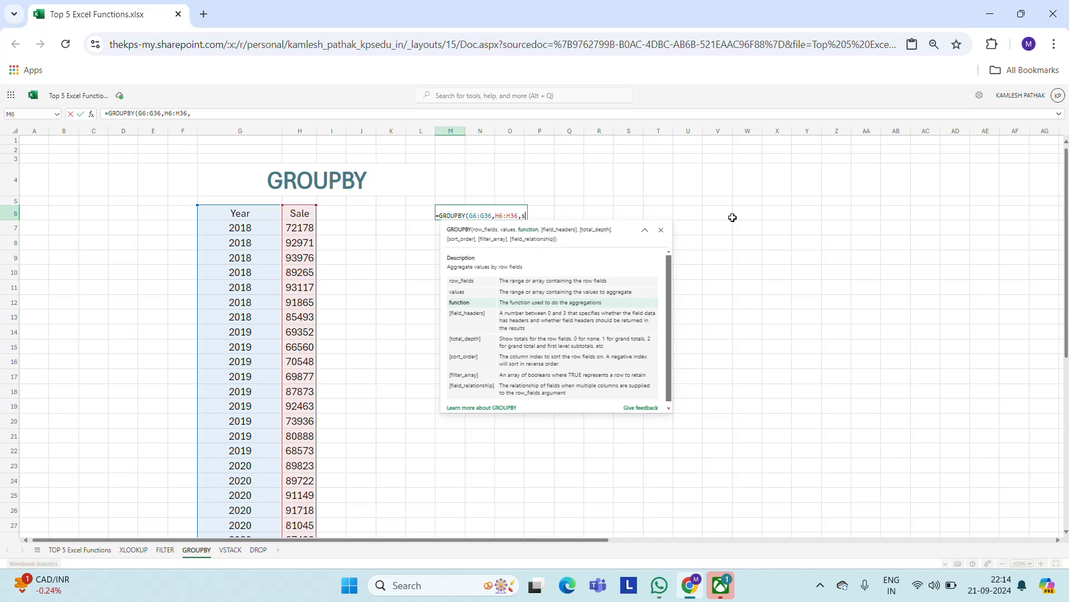
{"action": "type", "text": "um"}
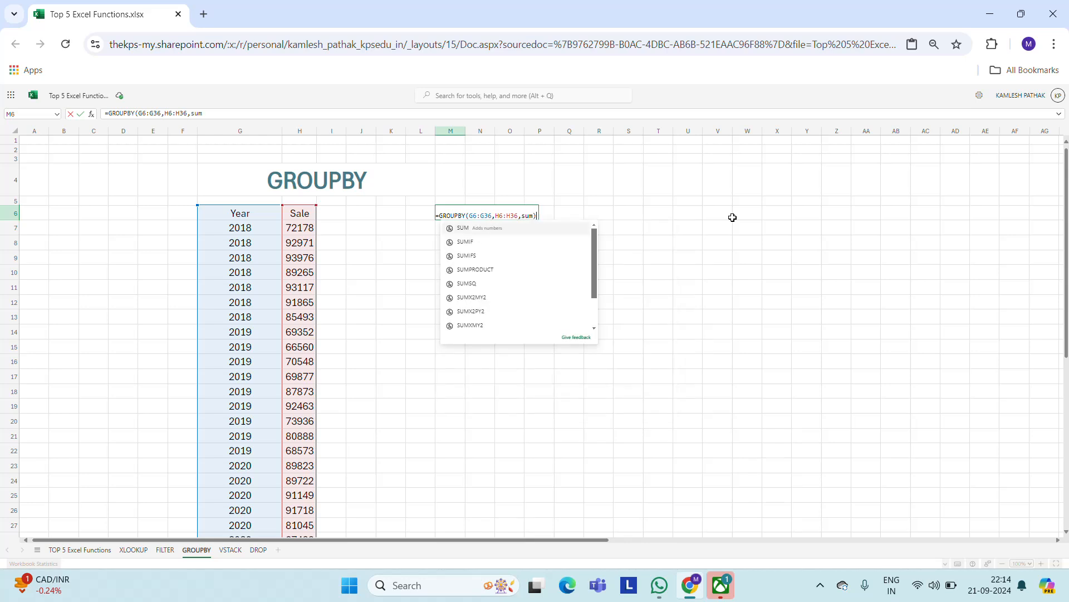
{"action": "type", "text": ")"}
{"action": "key", "text": "Return"}
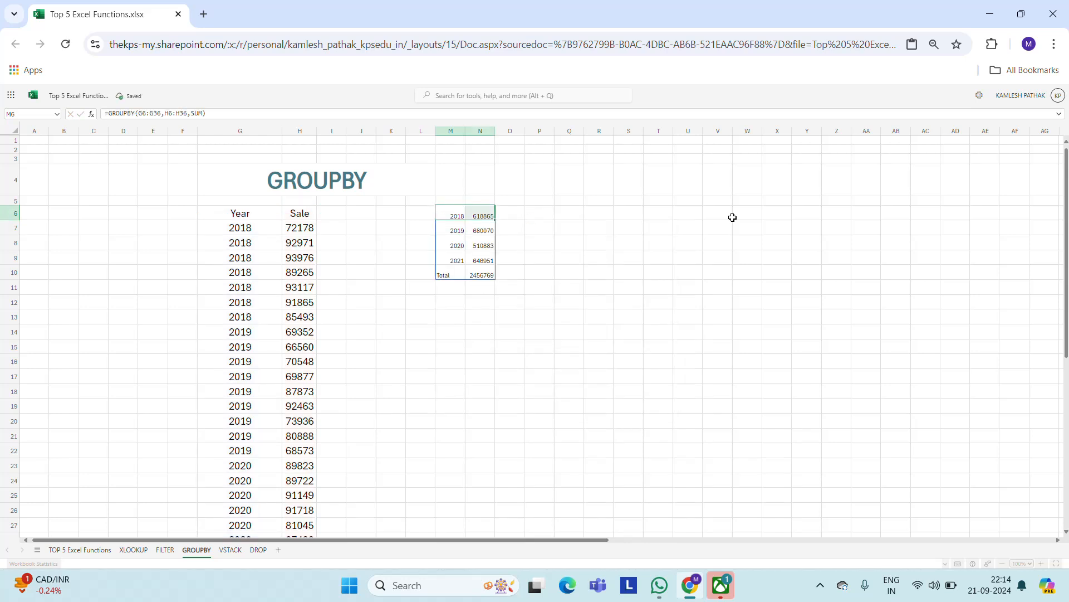
Set the font size of the grouped results in M6:N10 to 20.
{"action": "key", "text": "ctrl+shift+Down"}
{"action": "left_click", "coordinate": [148, 104]}
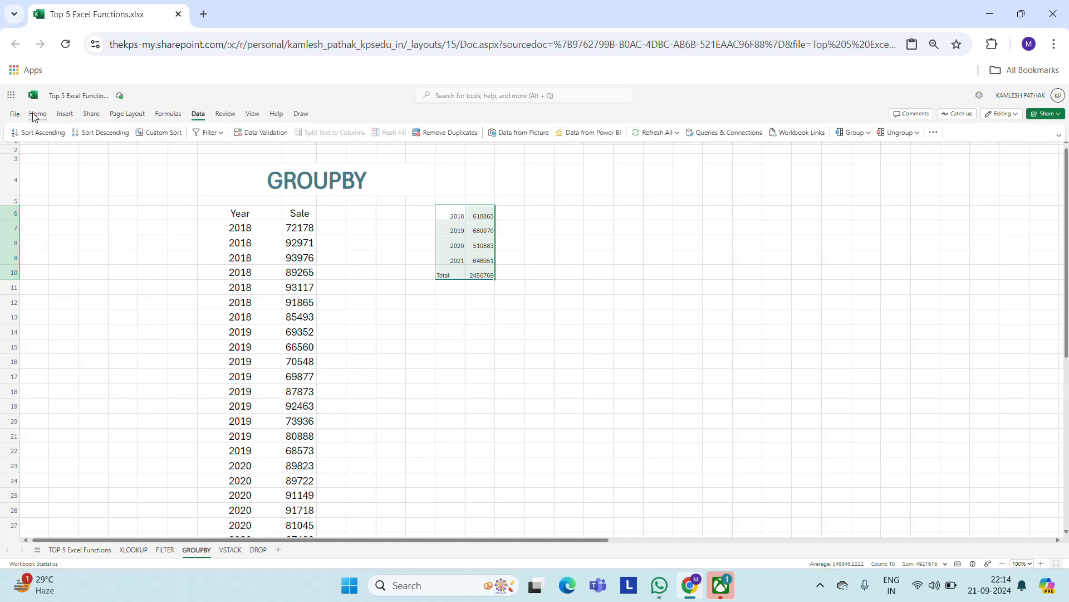
{"action": "left_click", "coordinate": [108, 160]}
{"action": "left_click", "coordinate": [54, 105]}
{"action": "left_click", "coordinate": [41, 116]}
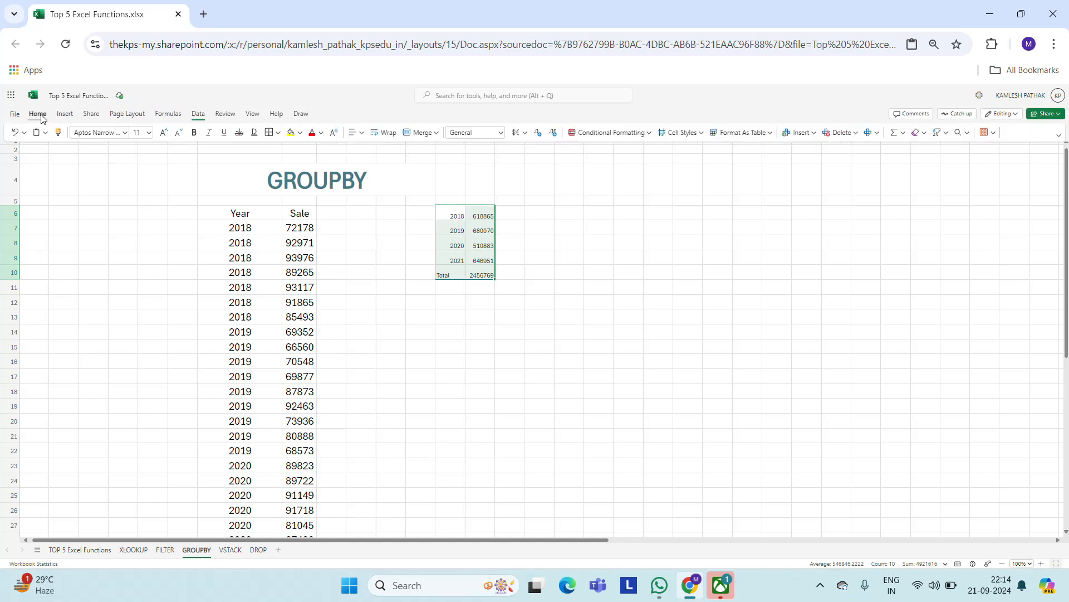
{"action": "left_click", "coordinate": [143, 132]}
{"action": "type", "text": "22"}
{"action": "left_click", "coordinate": [141, 133]}
{"action": "type", "text": "20"}
{"action": "key", "text": "Return"}
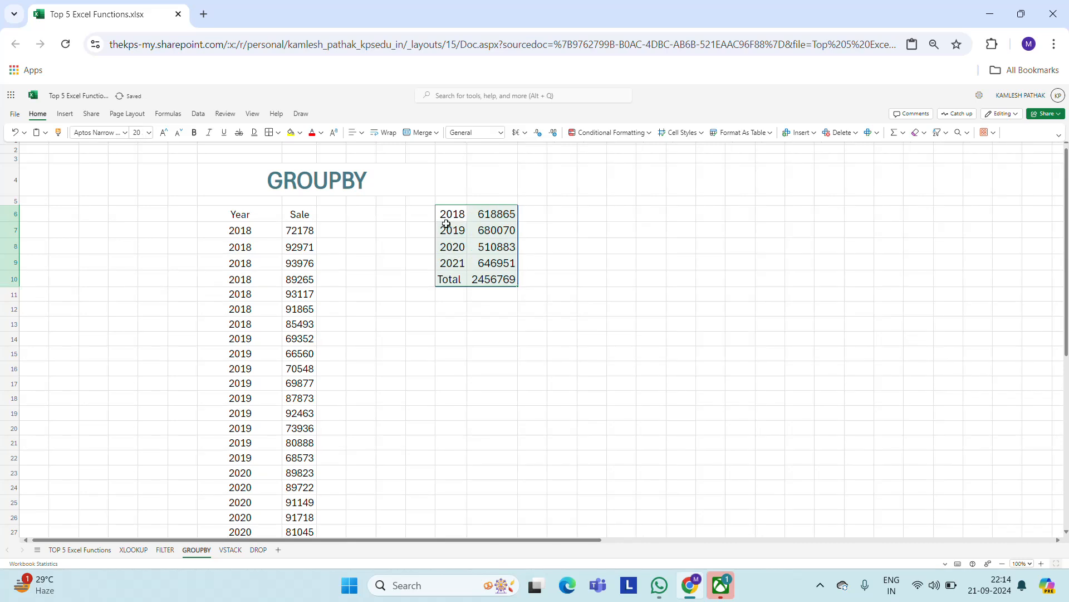
Examine the grouped yearly results in M6:N10 against the 2018 sale values in H7:H12.
{"action": "left_click", "coordinate": [545, 215]}
{"action": "key", "text": "Left"}
{"action": "key", "text": "Left"}
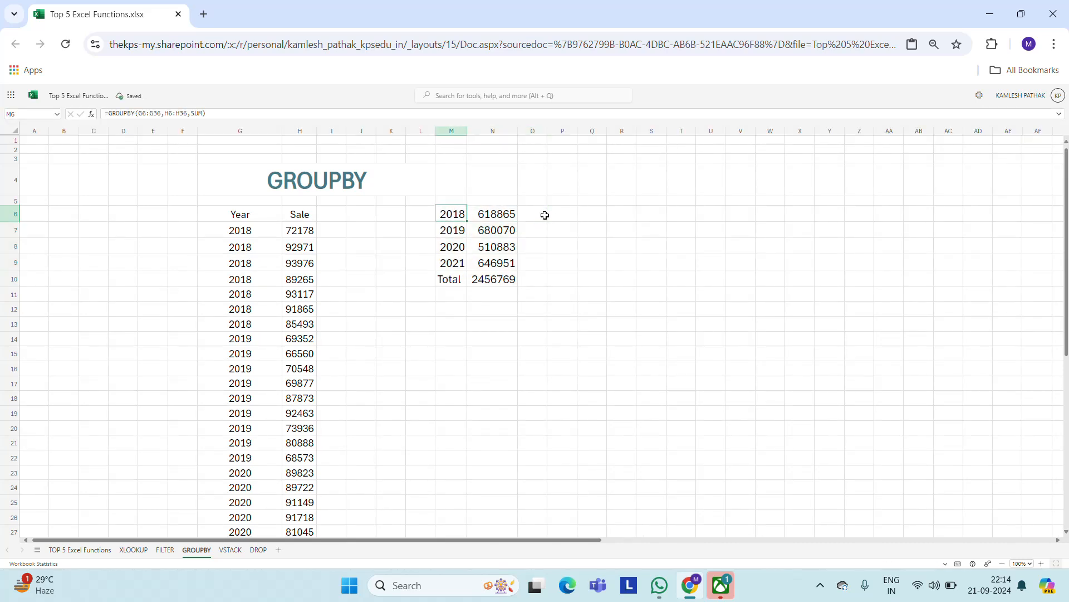
{"action": "key", "text": "ctrl+shift+Down"}
{"action": "key", "text": "ctrl+shift+Right"}
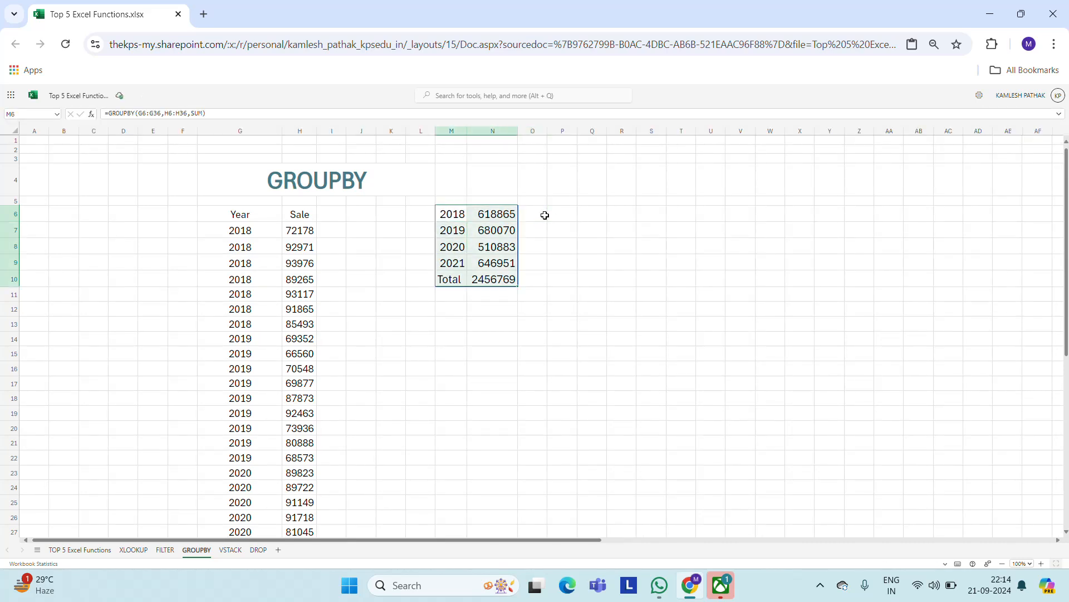
{"action": "key", "text": "Right"}
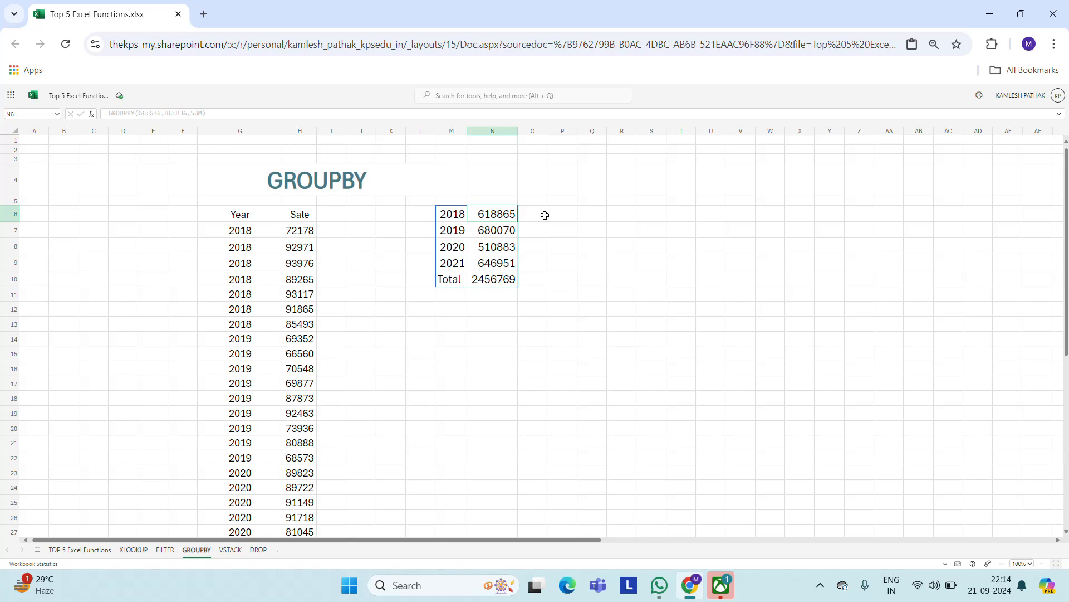
{"action": "key", "text": "Left"}
{"action": "key", "text": "Left"}
{"action": "key", "text": "Left"}
{"action": "key", "text": "Left"}
{"action": "key", "text": "Left"}
{"action": "key", "text": "Down"}
{"action": "key", "text": "Left"}
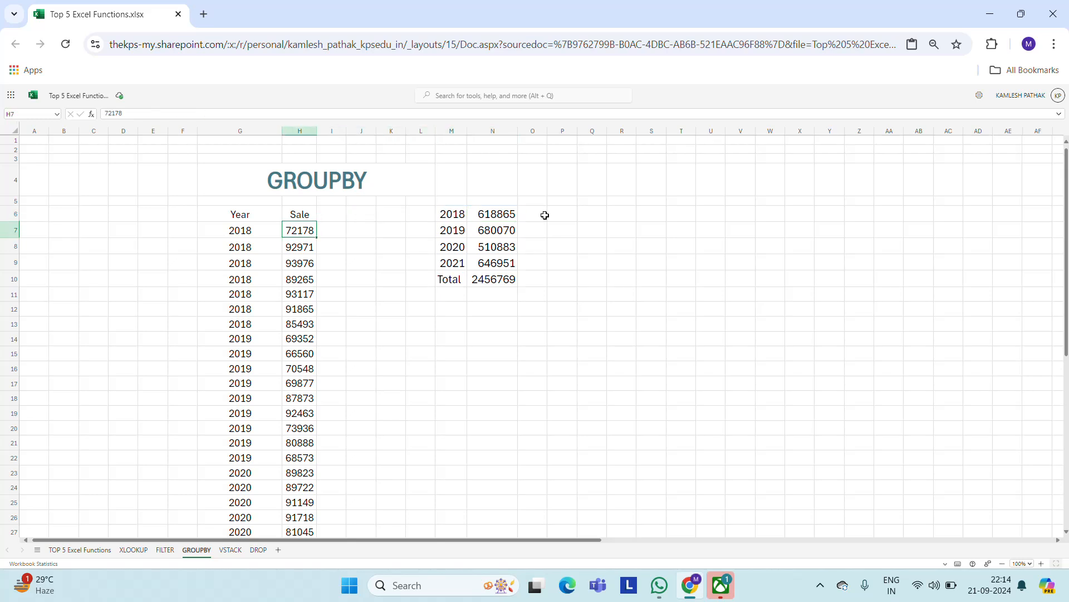
{"action": "key", "text": "shift+Down"}
{"action": "key", "text": "shift+Down"}
{"action": "key", "text": "shift+Down"}
{"action": "key", "text": "shift+Down"}
{"action": "key", "text": "shift+Down"}
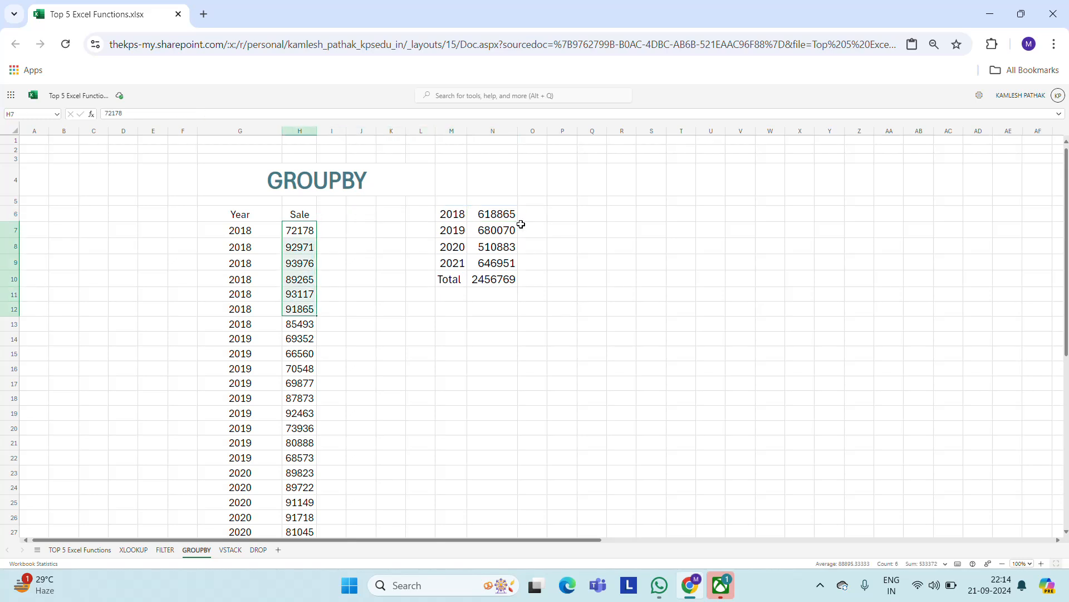
Make the yearly sale totals in N6:N10 bold.
{"action": "left_click", "coordinate": [500, 215]}
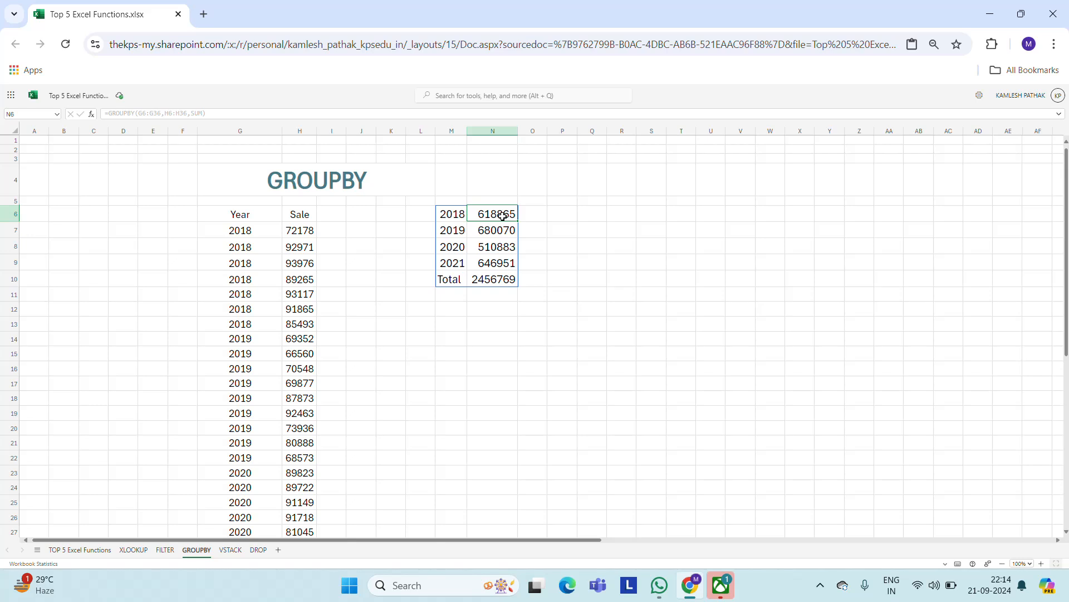
{"action": "key", "text": "ctrl+shift+Down"}
{"action": "key", "text": "ctrl+b"}
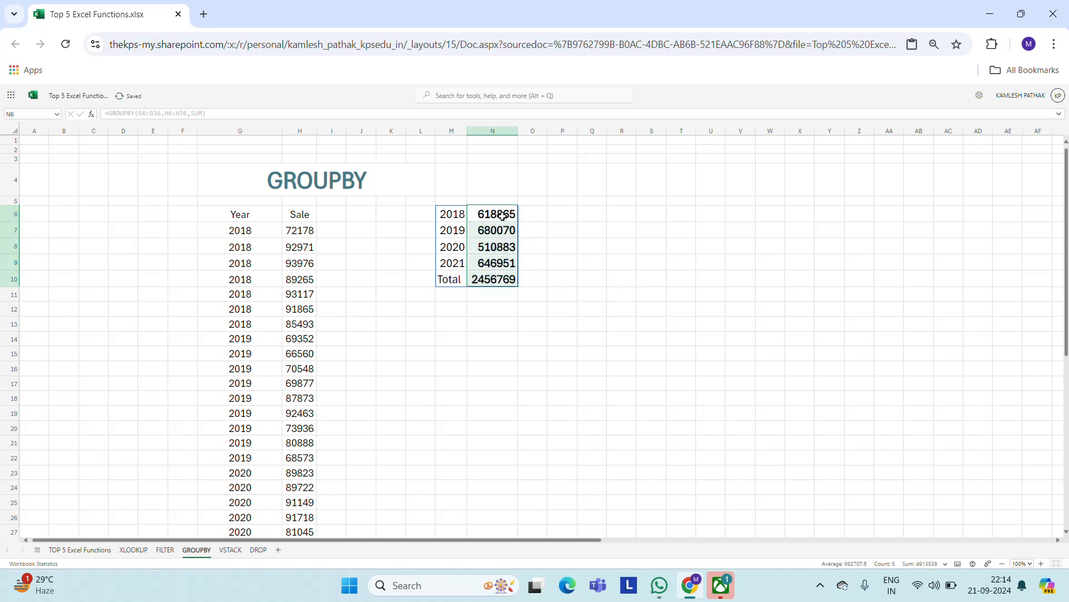
{"action": "key", "text": "Up"}
{"action": "left_click", "coordinate": [502, 216]}
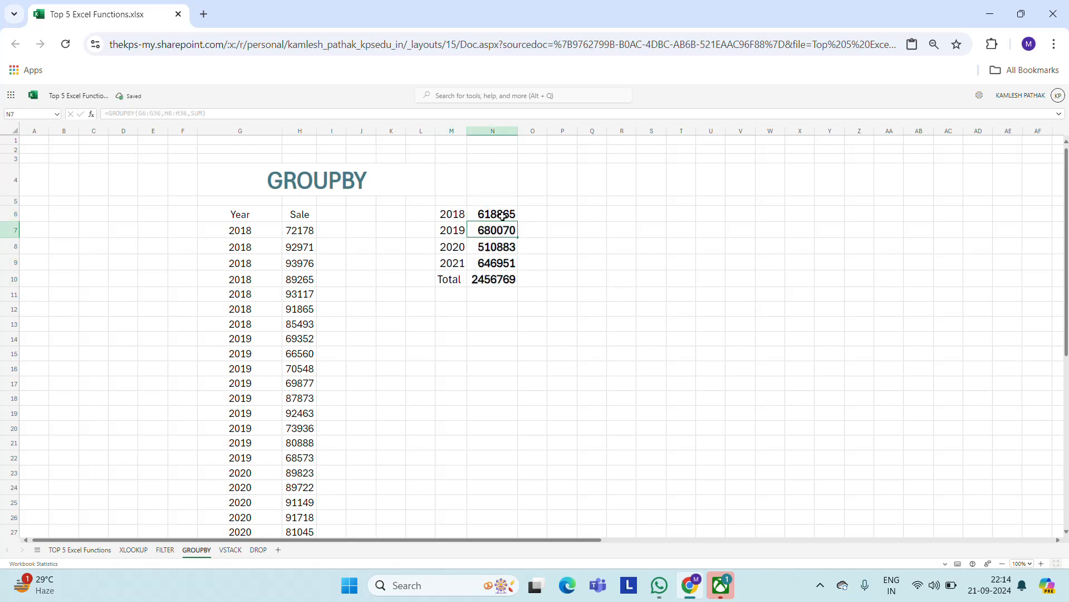
{"action": "key", "text": "Left"}
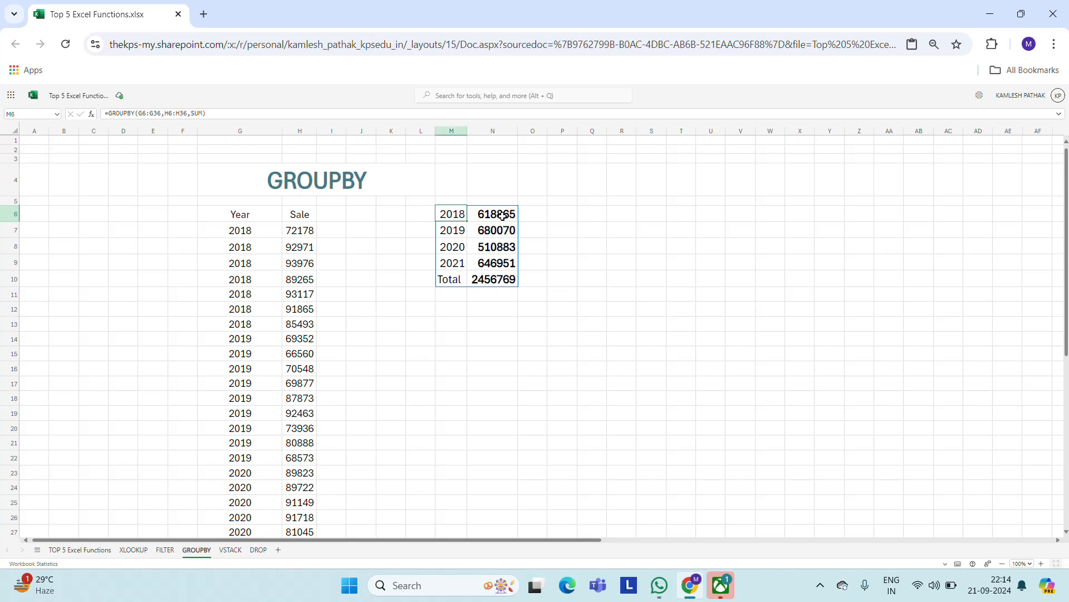
{"action": "left_click", "coordinate": [502, 216]}
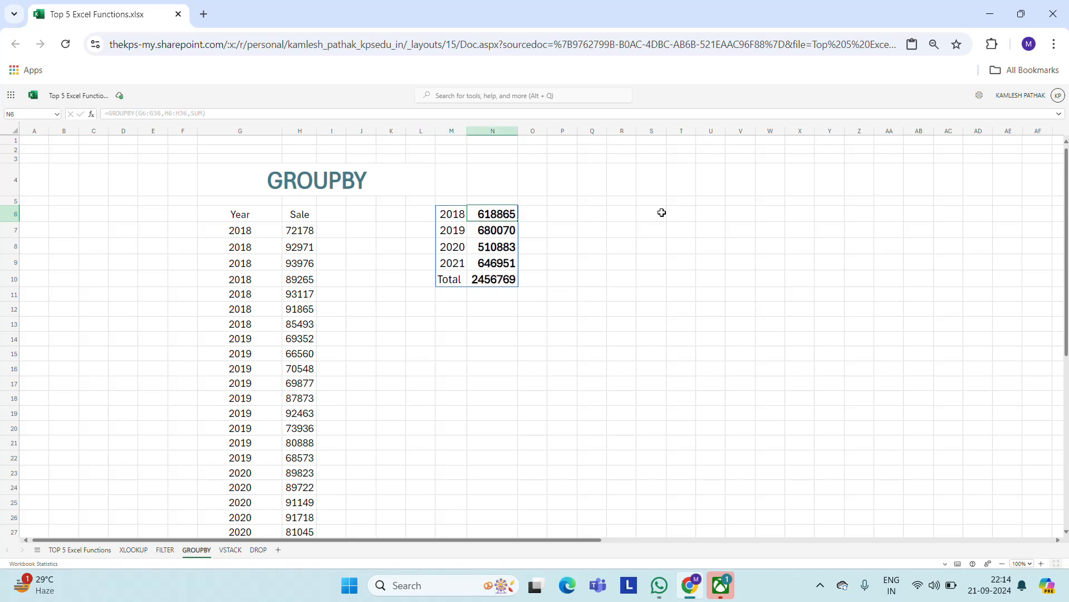
Check the sum of the 2018 sale values H7:H13 against the grouped 2018 total in N6.
{"action": "left_click", "coordinate": [295, 231]}
{"action": "key", "text": "shift+Down"}
{"action": "key", "text": "shift+Down"}
{"action": "key", "text": "shift+Down"}
{"action": "key", "text": "shift+Down"}
{"action": "key", "text": "shift+Down"}
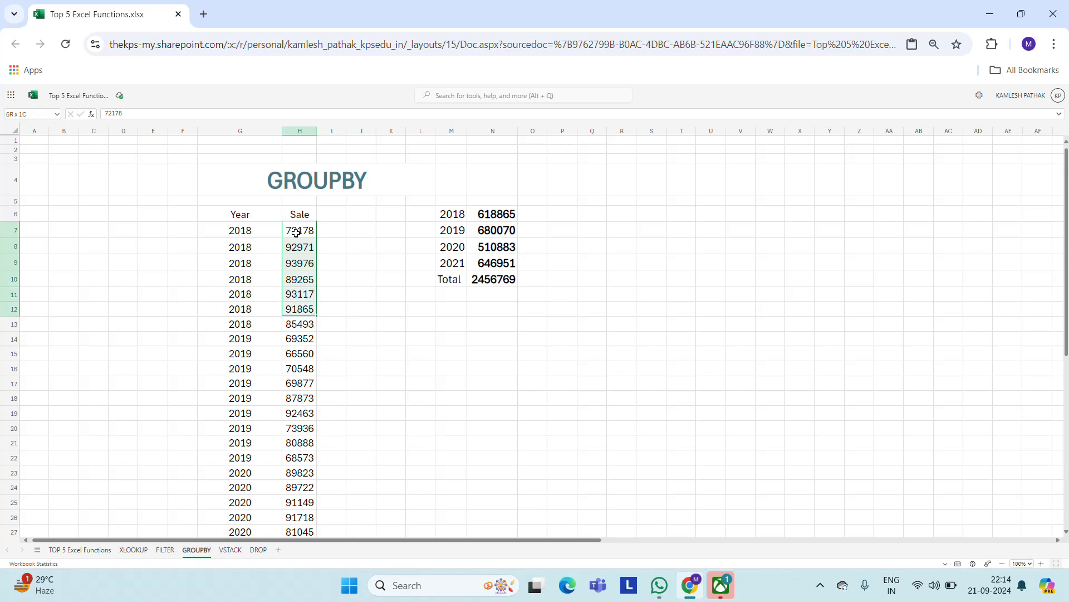
{"action": "key", "text": "shift+Down"}
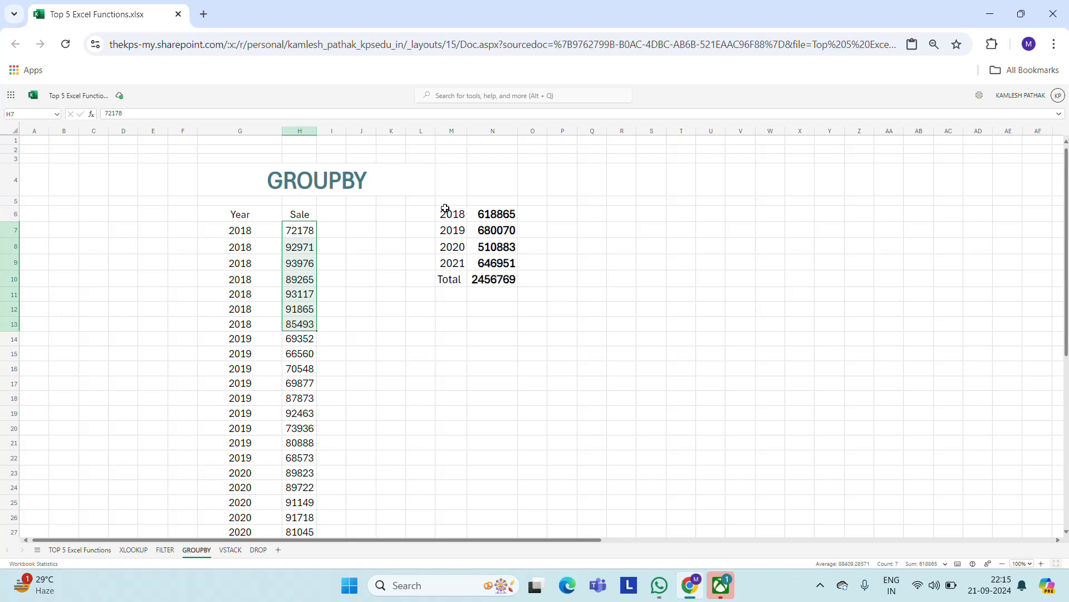
{"action": "left_click", "coordinate": [495, 217]}
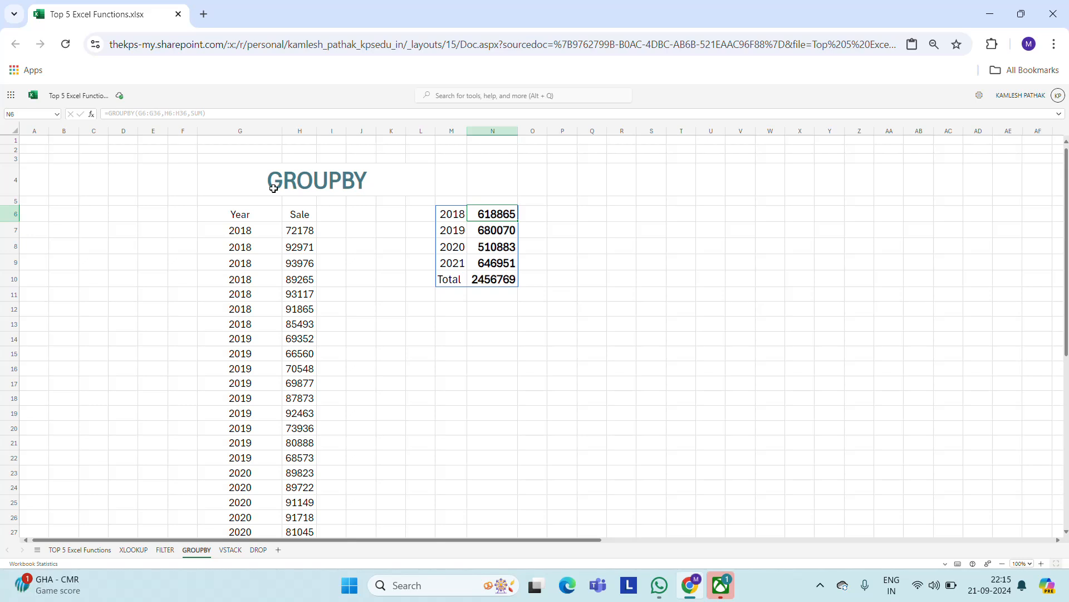
Mark out the 2018 entries G7:G13 in the Year column and the first matching sale in H7.
{"action": "left_click", "coordinate": [237, 238]}
{"action": "key", "text": "shift+Down"}
{"action": "key", "text": "shift+Down"}
{"action": "key", "text": "shift+Down"}
{"action": "key", "text": "shift+Down"}
{"action": "key", "text": "shift+Down"}
{"action": "key", "text": "shift+Down"}
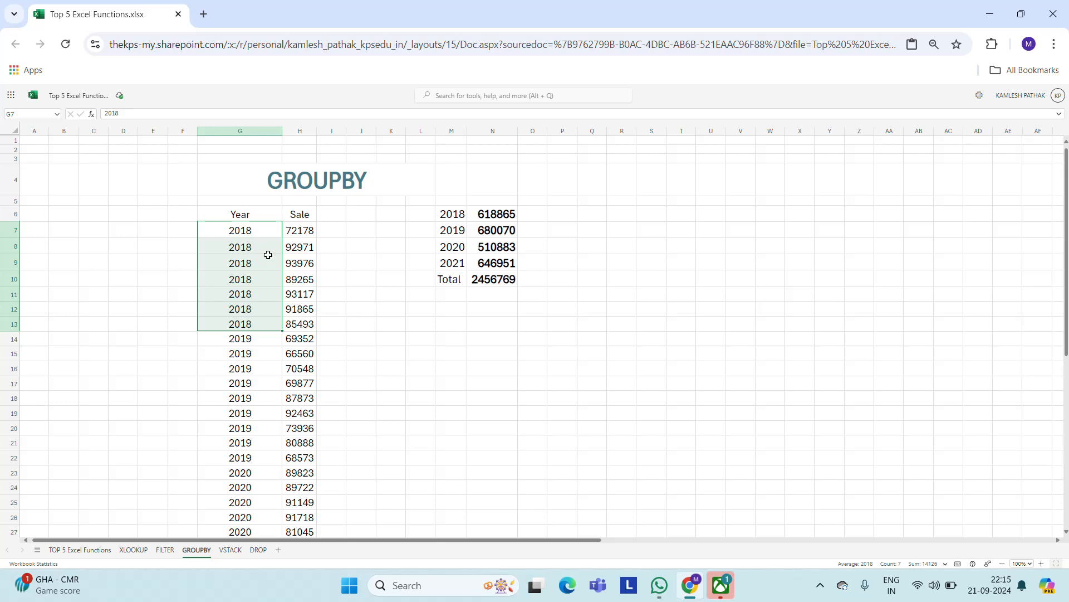
{"action": "left_click", "coordinate": [312, 228]}
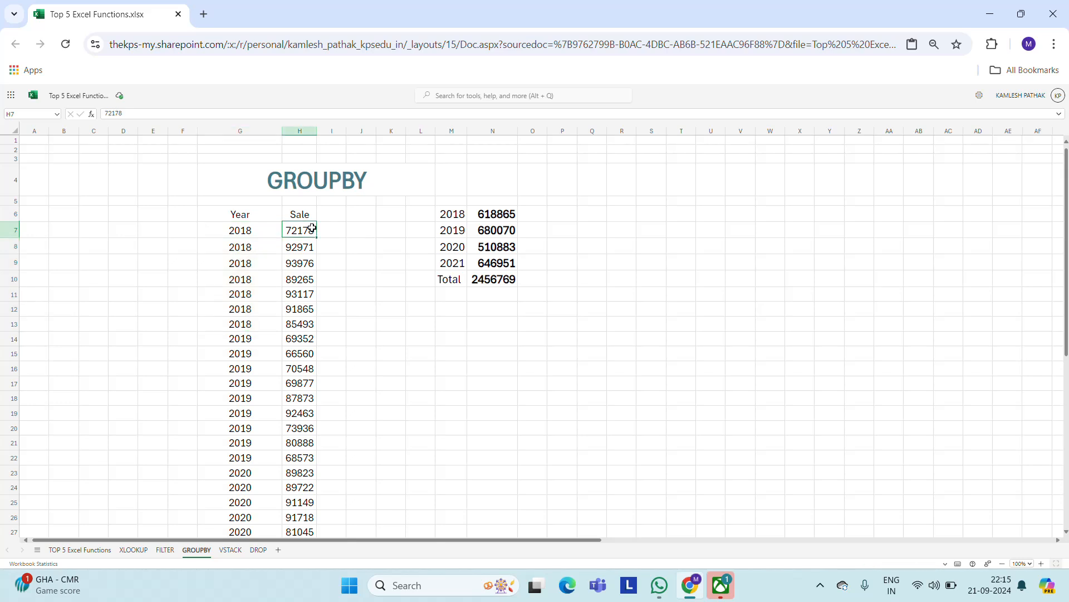
Enter =SUM(H7:H13) in K12 to total the 2018 sales separately.
{"action": "left_click", "coordinate": [362, 329]}
{"action": "key", "text": "Up"}
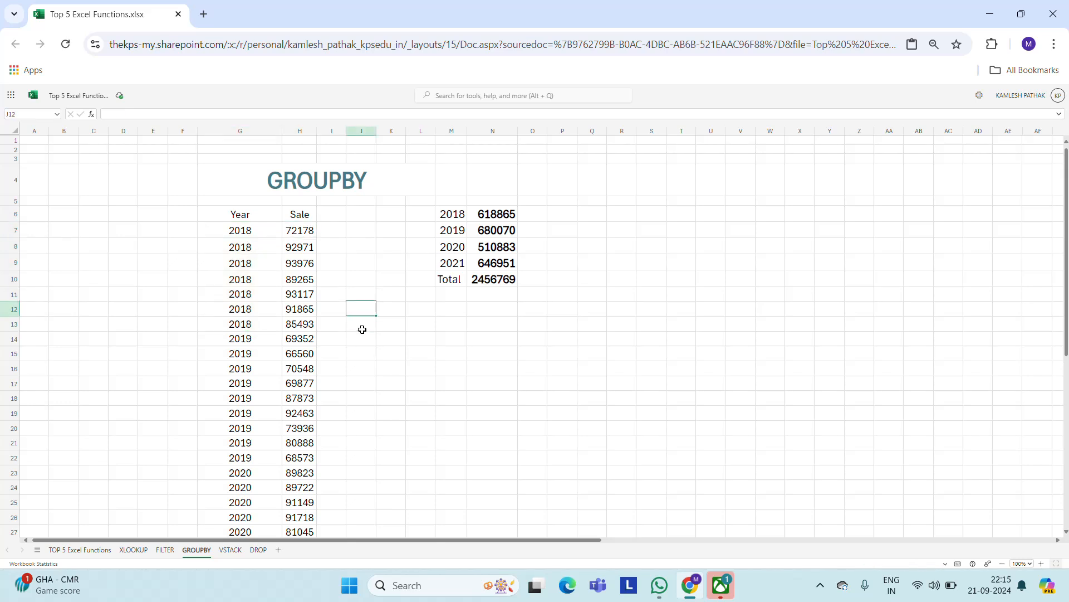
{"action": "key", "text": "Right"}
{"action": "type", "text": "=SUM("}
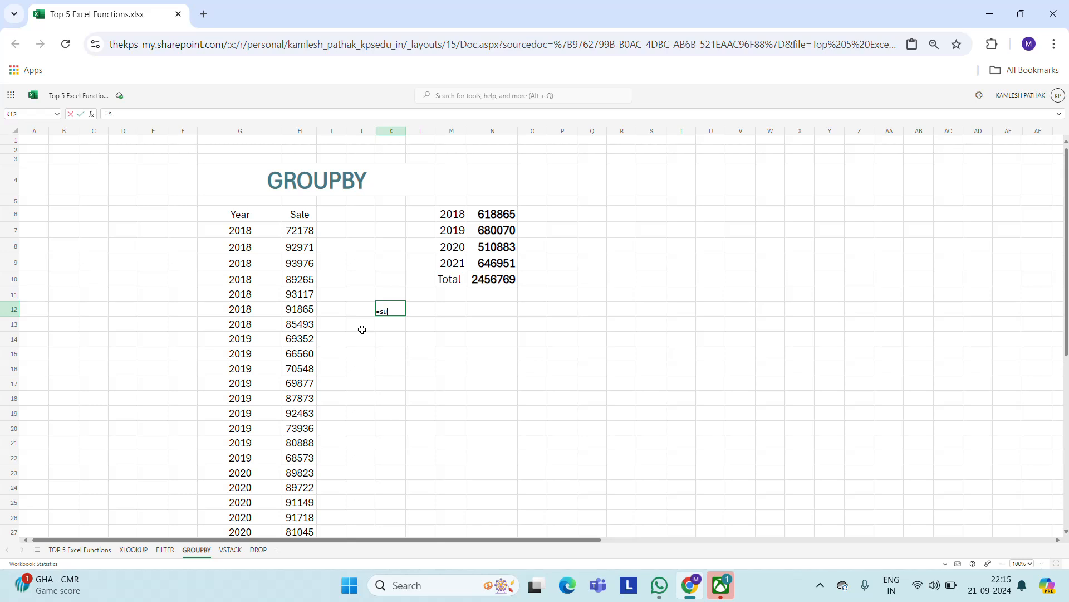
{"action": "key", "text": "Left"}
{"action": "key", "text": "Left"}
{"action": "key", "text": "Up"}
{"action": "key", "text": "Up"}
{"action": "key", "text": "Up"}
{"action": "key", "text": "Up"}
{"action": "key", "text": "Up"}
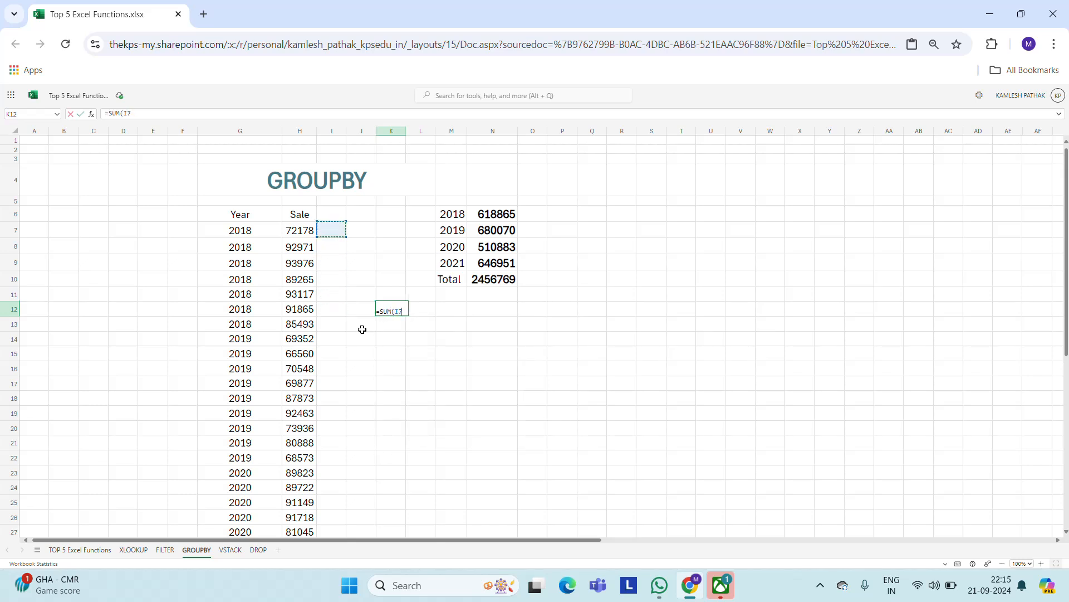
{"action": "key", "text": "Left"}
{"action": "key", "text": "shift+Down"}
{"action": "key", "text": "shift+Down"}
{"action": "key", "text": "shift+Down"}
{"action": "key", "text": "shift+Down"}
{"action": "key", "text": "shift+Down"}
{"action": "key", "text": "shift+Down"}
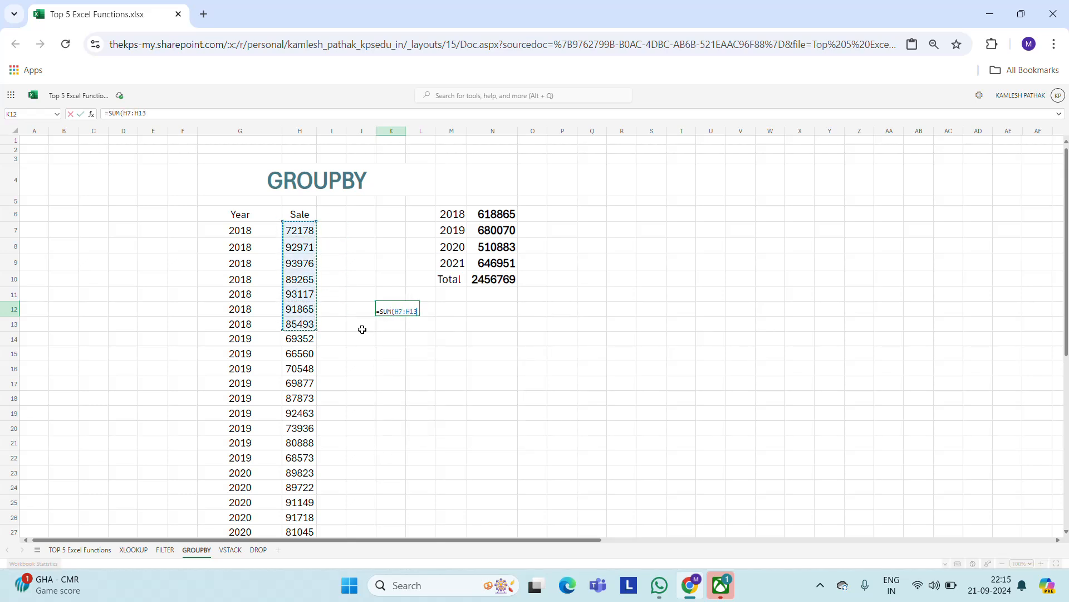
{"action": "key", "text": "ctrl+Return"}
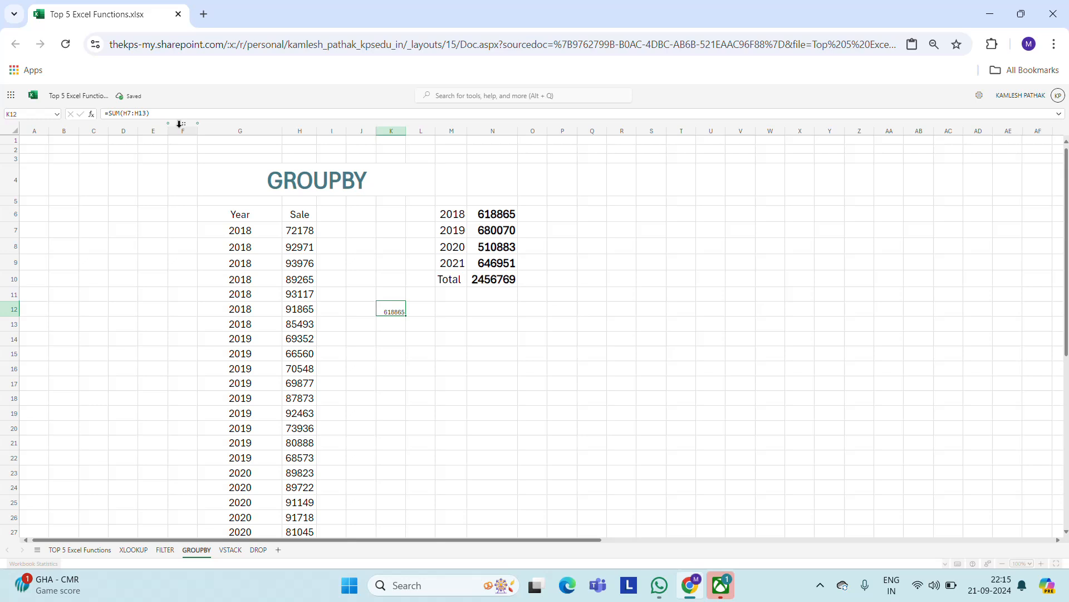
Set the font size of the separate 2018 total in K12 to 20.
{"action": "mouse_move", "coordinate": [51, 98]}
{"action": "left_click", "coordinate": [144, 132]}
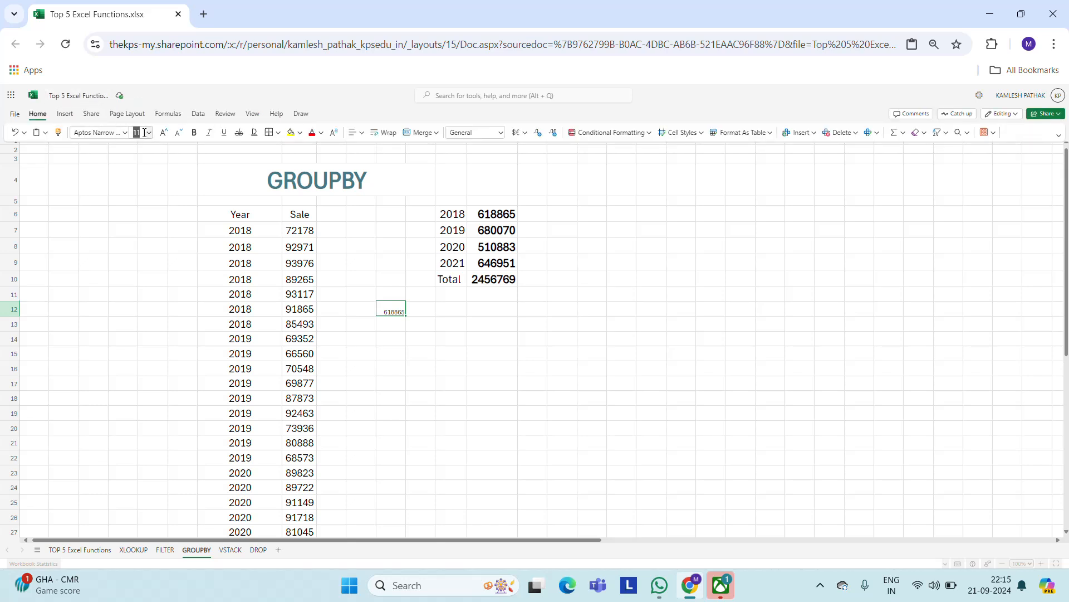
{"action": "type", "text": "20"}
{"action": "key", "text": "Return"}
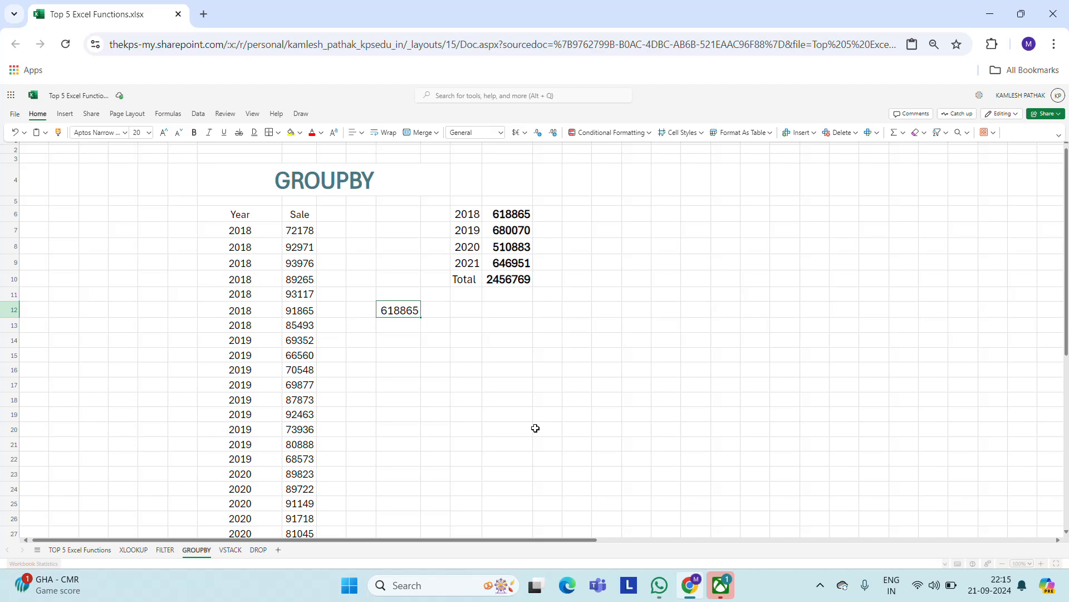
Open the VSTACK sheet and review the Hindi, English, Math, Science and History headings of its five student mark tables.
{"action": "left_click", "coordinate": [230, 549]}
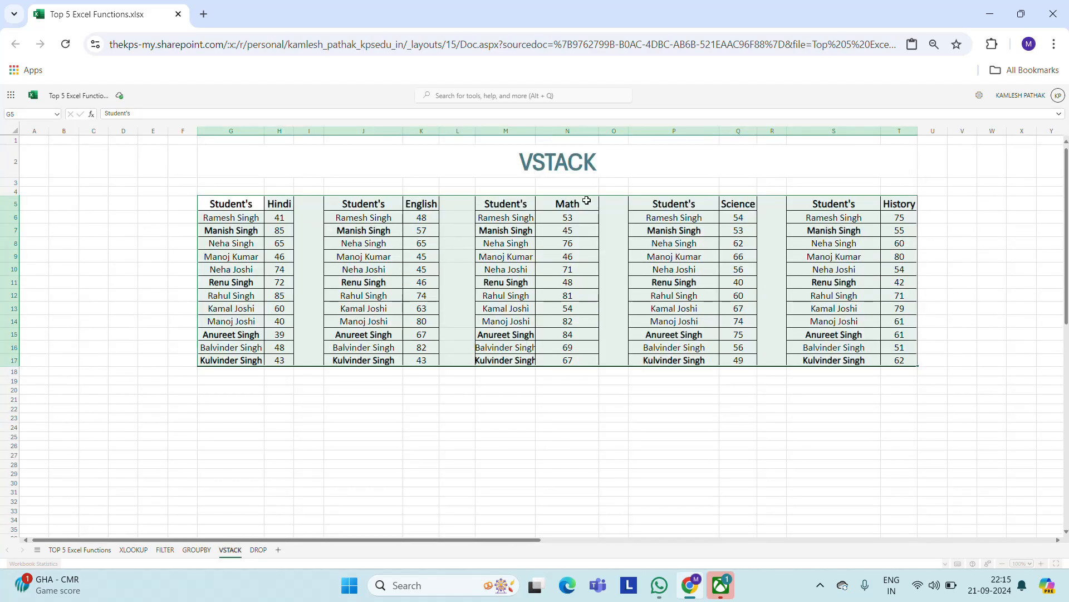
{"action": "left_click", "coordinate": [526, 178]}
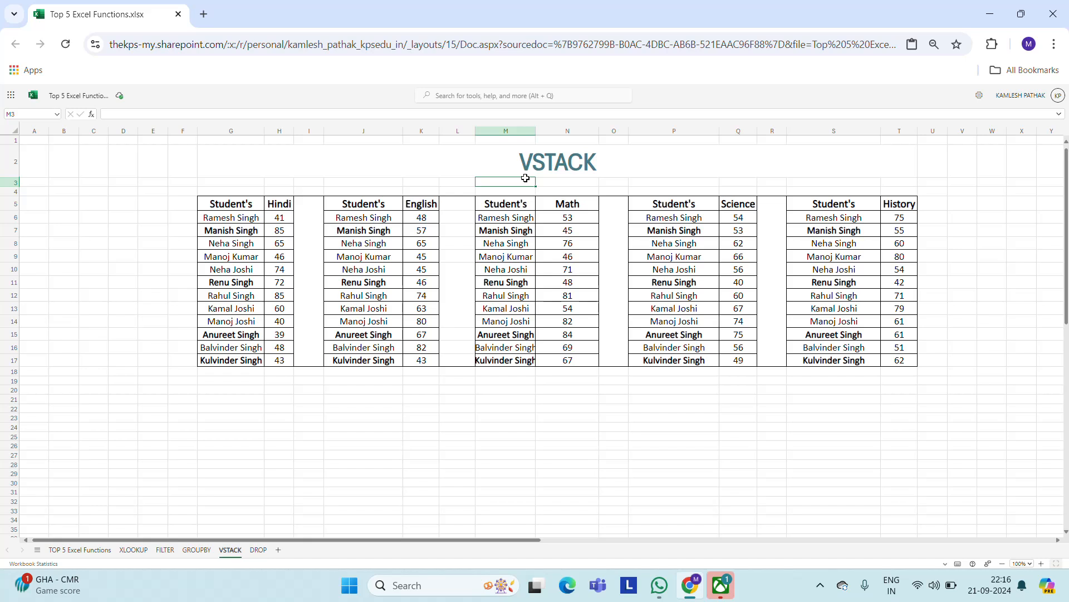
{"action": "left_click", "coordinate": [223, 206]}
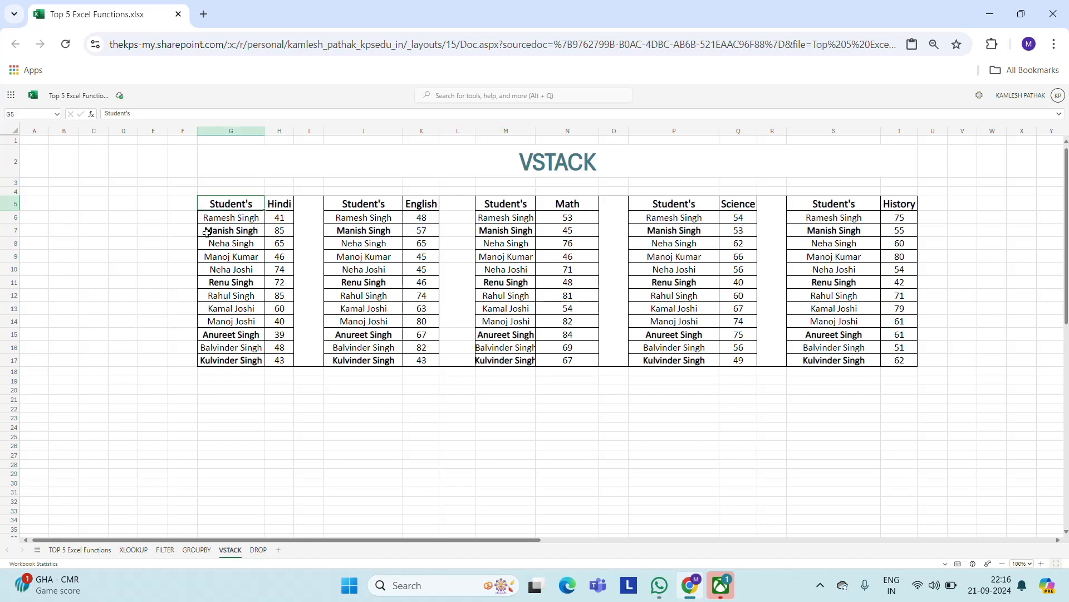
{"action": "left_click", "coordinate": [273, 205]}
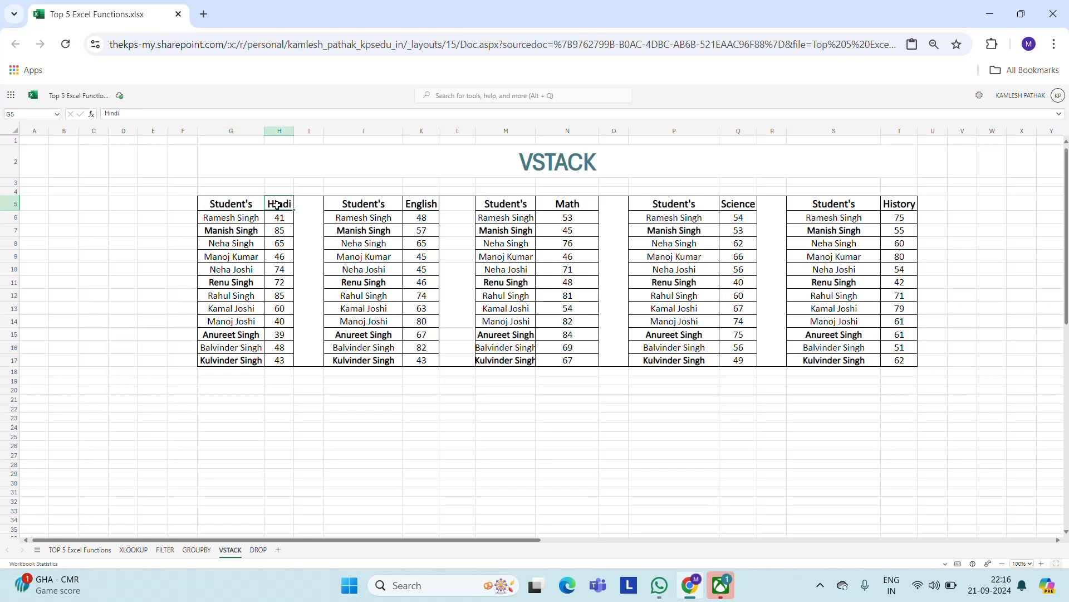
{"action": "left_click", "coordinate": [420, 206]}
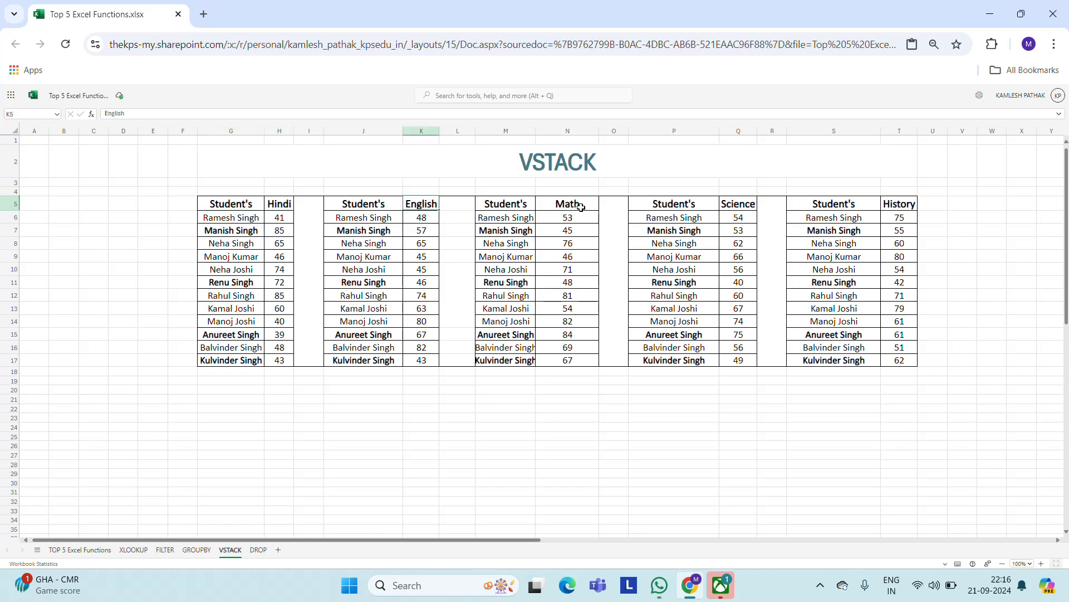
{"action": "left_click", "coordinate": [581, 207]}
{"action": "left_click", "coordinate": [739, 205]}
{"action": "left_click", "coordinate": [896, 205]}
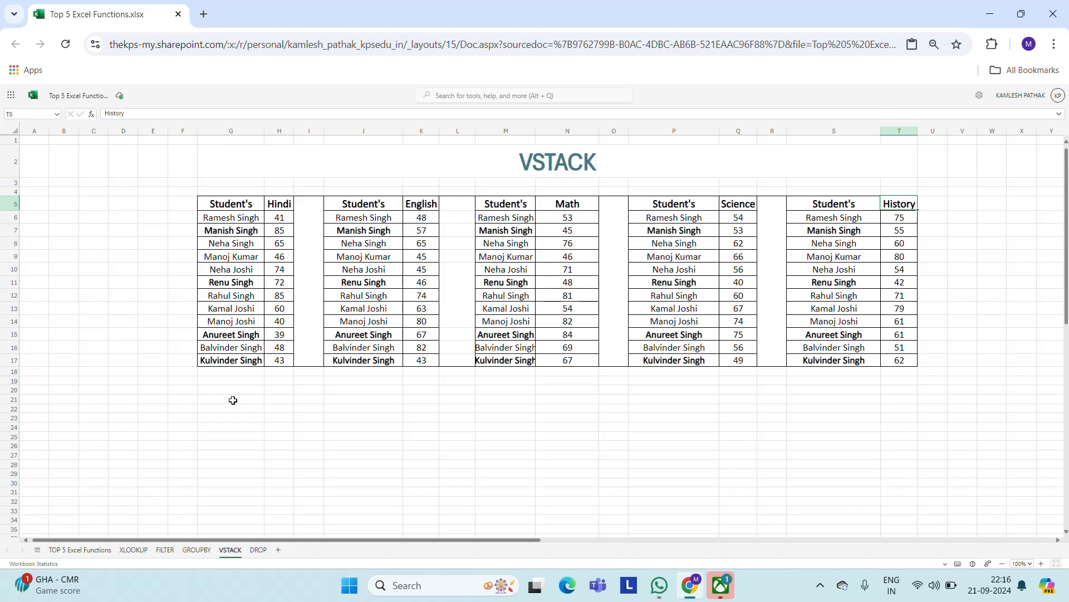
Start a VSTACK formula in G21 with the Hindi table G5:H17 as its first array.
{"action": "left_click", "coordinate": [233, 400]}
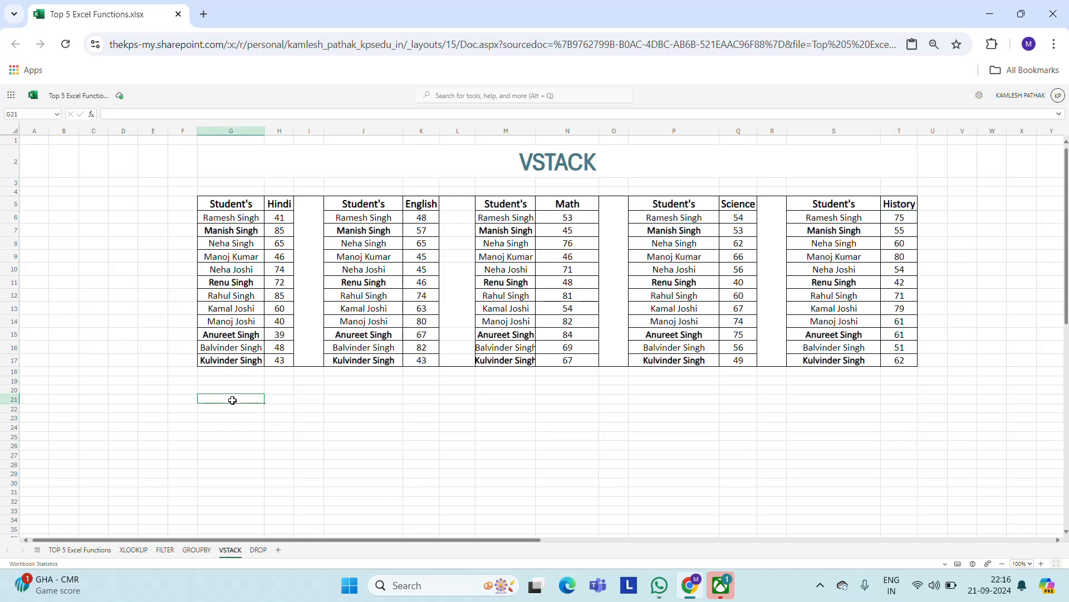
{"action": "type", "text": "=vs"}
{"action": "key", "text": "Tab"}
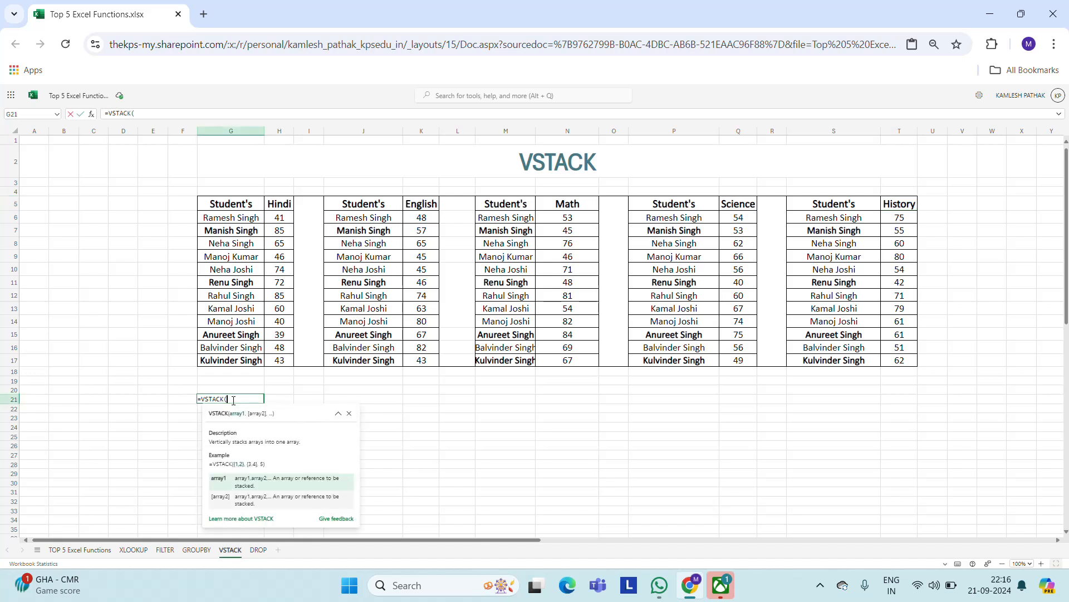
{"action": "left_click", "coordinate": [233, 203]}
{"action": "key", "text": "shift+Right"}
{"action": "key", "text": "ctrl+shift+Down"}
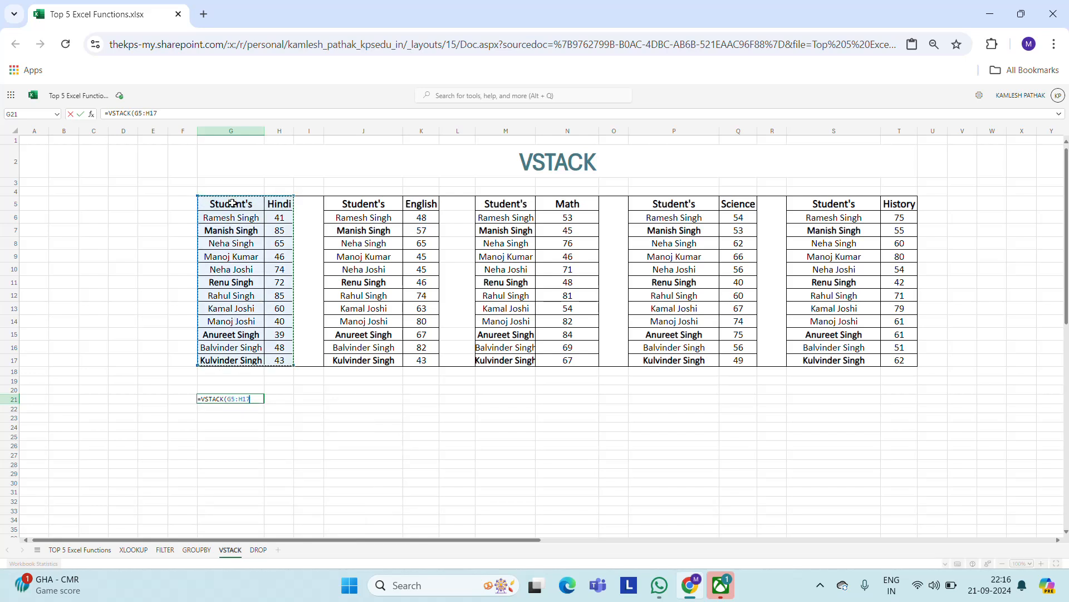
{"action": "type", "text": ","}
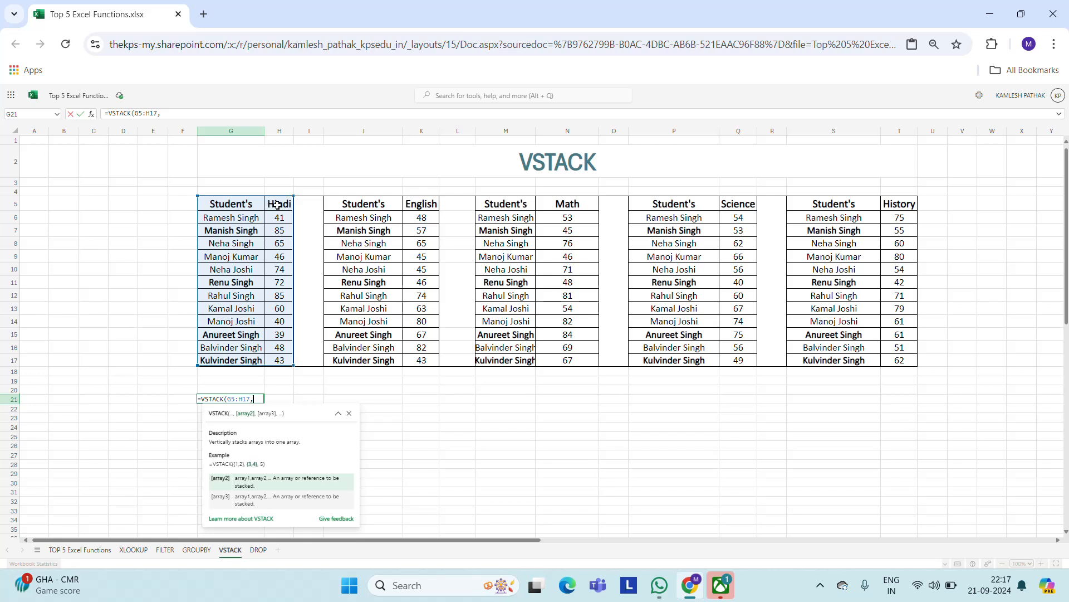
Add the English table J5:K17 and the Math table M5:N17 as the second and third VSTACK arrays.
{"action": "left_click", "coordinate": [362, 210]}
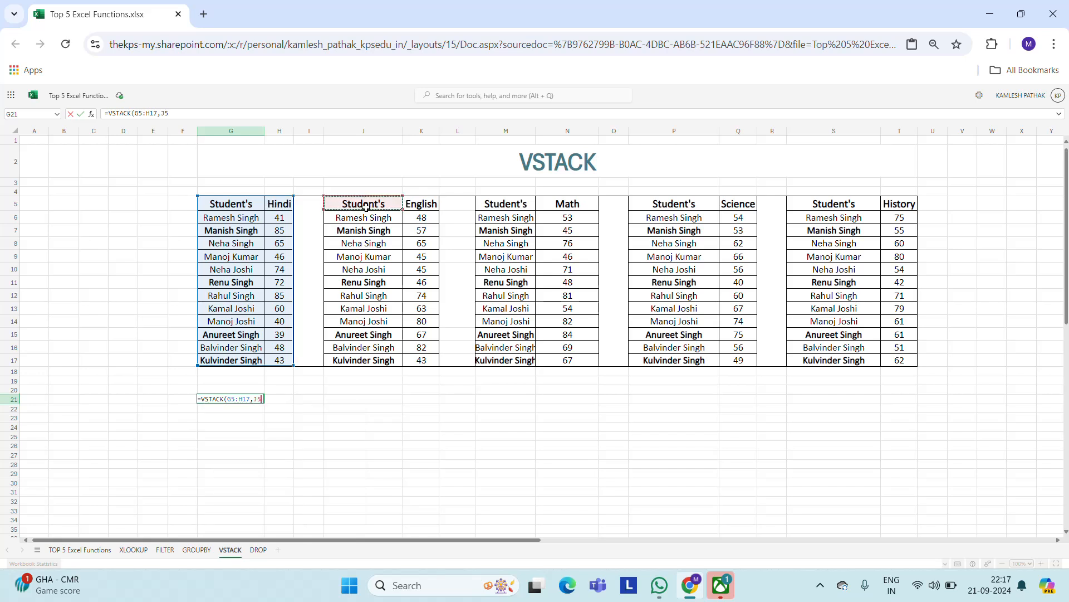
{"action": "key", "text": "ctrl+shift+Right"}
{"action": "key", "text": "ctrl+shift+Down"}
{"action": "type", "text": ","}
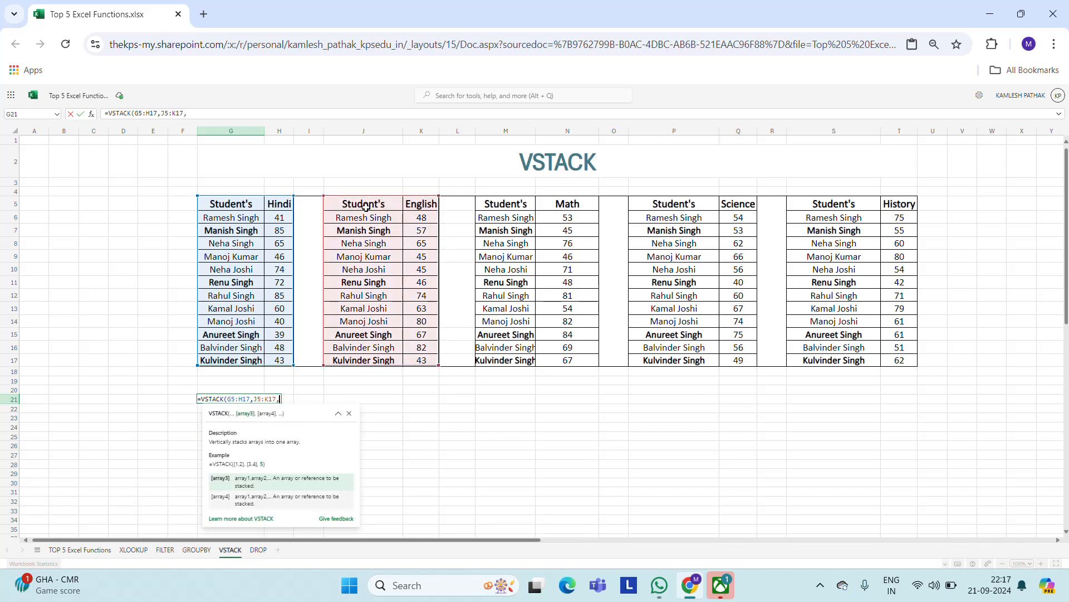
{"action": "left_click", "coordinate": [522, 204]}
{"action": "key", "text": "ctrl+shift+Right"}
{"action": "key", "text": "ctrl+shift+Down"}
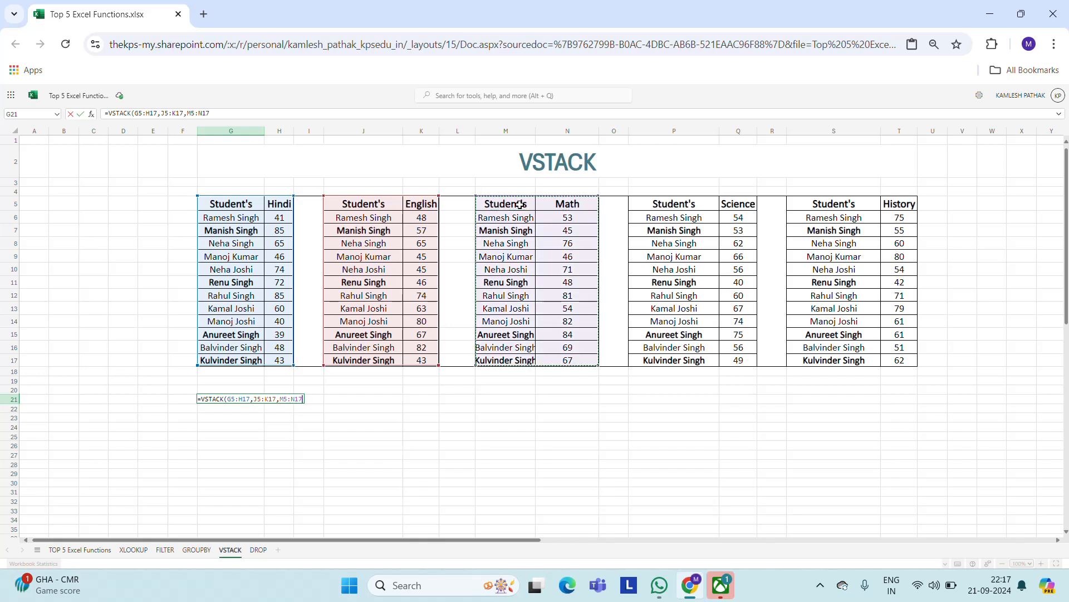
{"action": "type", "text": ","}
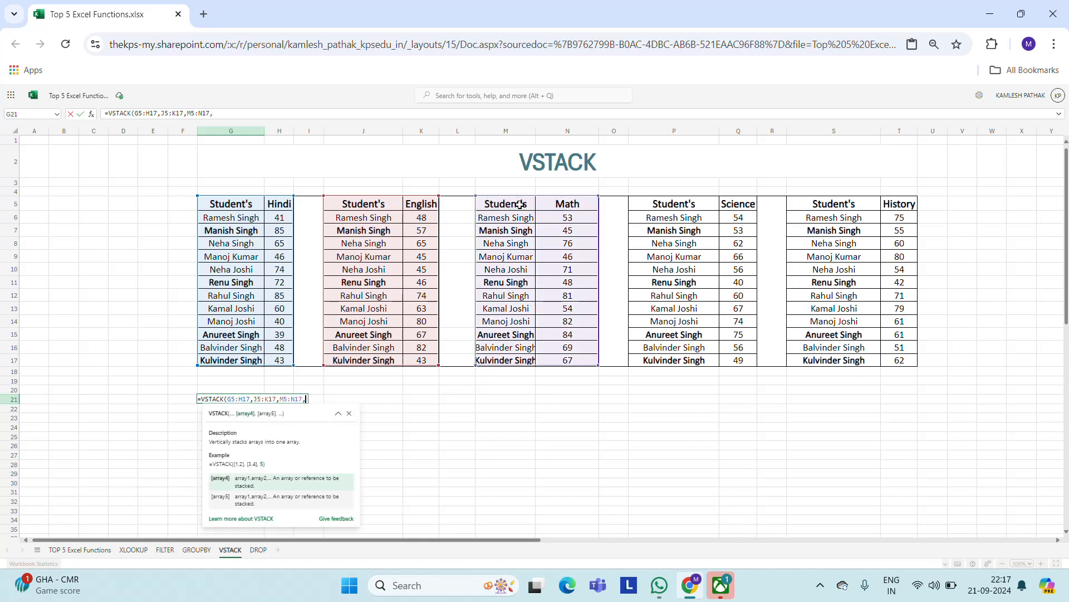
Add the Science table P5:Q17 and the History table S5:T17 as the last arrays and complete the VSTACK formula.
{"action": "left_click", "coordinate": [676, 205]}
{"action": "key", "text": "ctrl+shift+Right"}
{"action": "key", "text": "ctrl+shift+Down"}
{"action": "type", "text": ","}
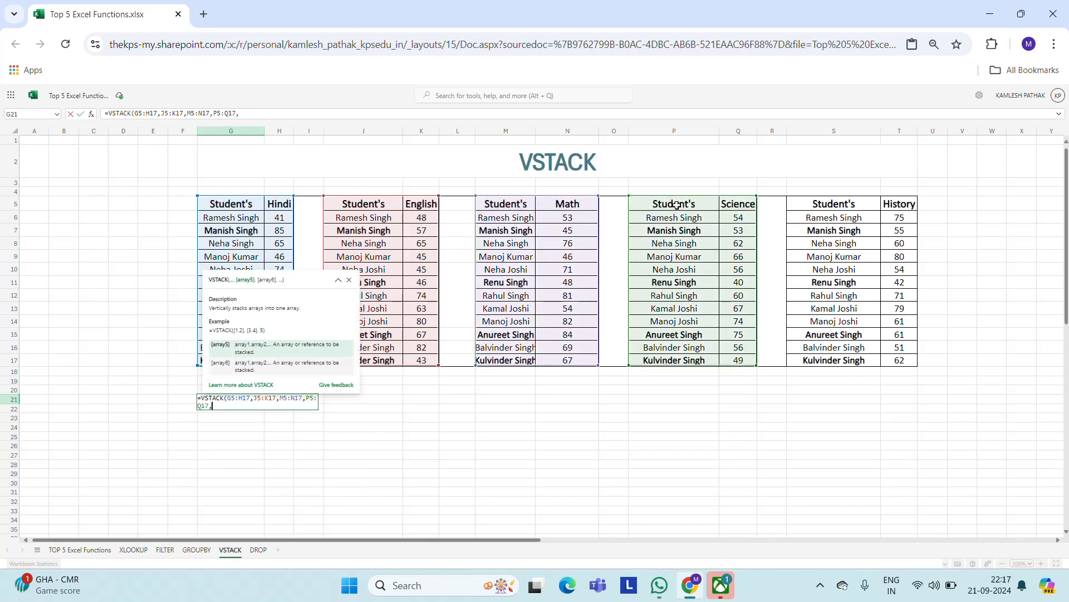
{"action": "left_click", "coordinate": [851, 204]}
{"action": "key", "text": "ctrl+shift+Right"}
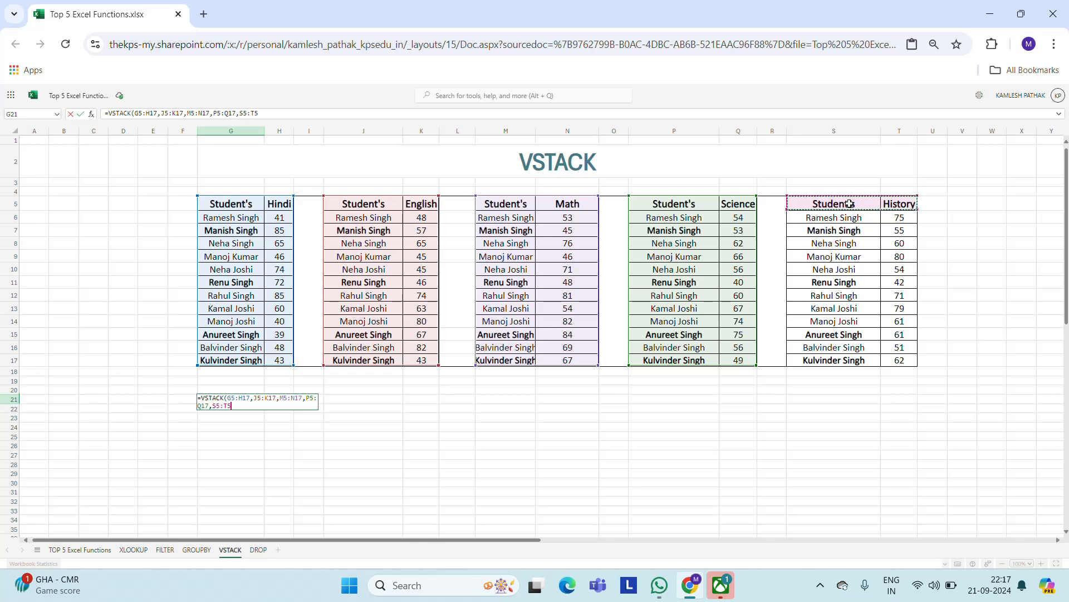
{"action": "key", "text": "ctrl+shift+Down"}
{"action": "key", "text": "Return"}
Set the font size of the whole stacked result G21:H85 to 20.
{"action": "key", "text": "Up"}
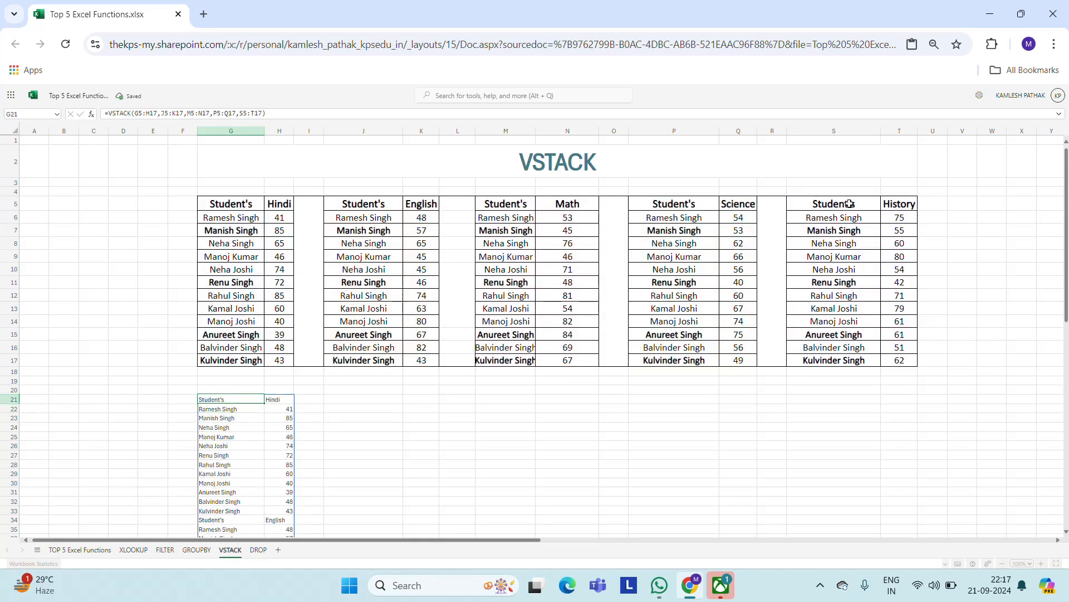
{"action": "key", "text": "ctrl+shift+Right"}
{"action": "key", "text": "ctrl+shift+Down"}
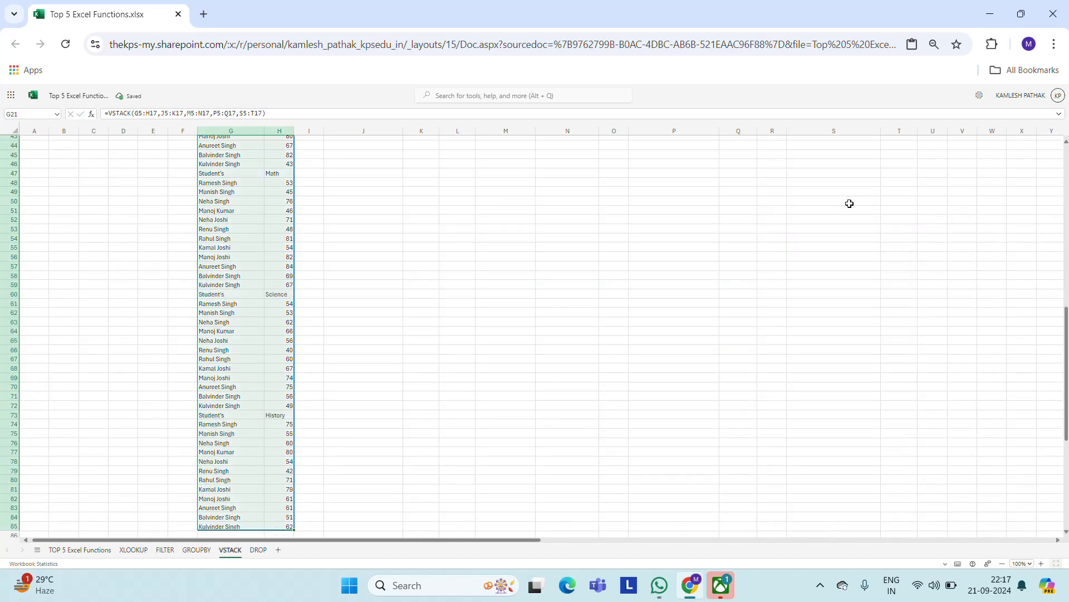
{"action": "mouse_move", "coordinate": [75, 93]}
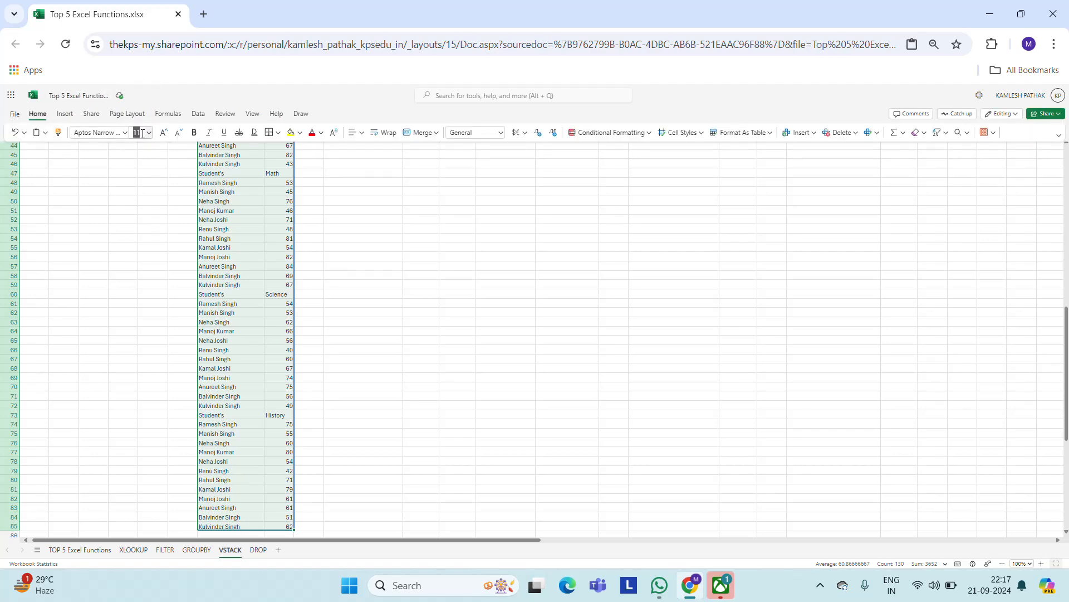
{"action": "type", "text": "20"}
{"action": "key", "text": "Return"}
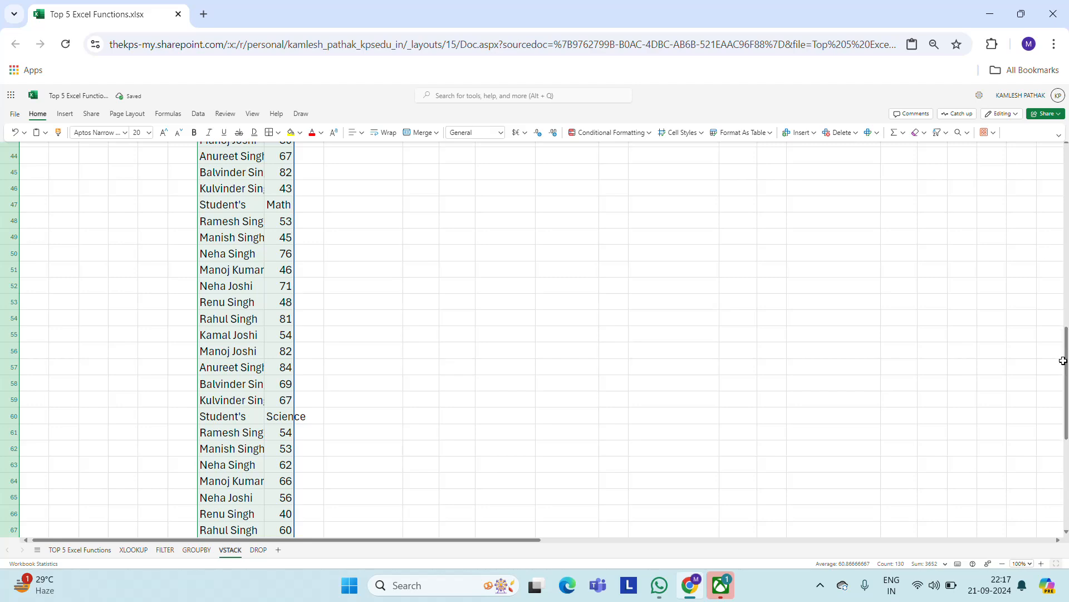
Centre the stacked result horizontally and widen column G to fit the full student names.
{"action": "left_click_drag", "start_coordinate": [1067, 372], "coordinate": [1066, 248]}
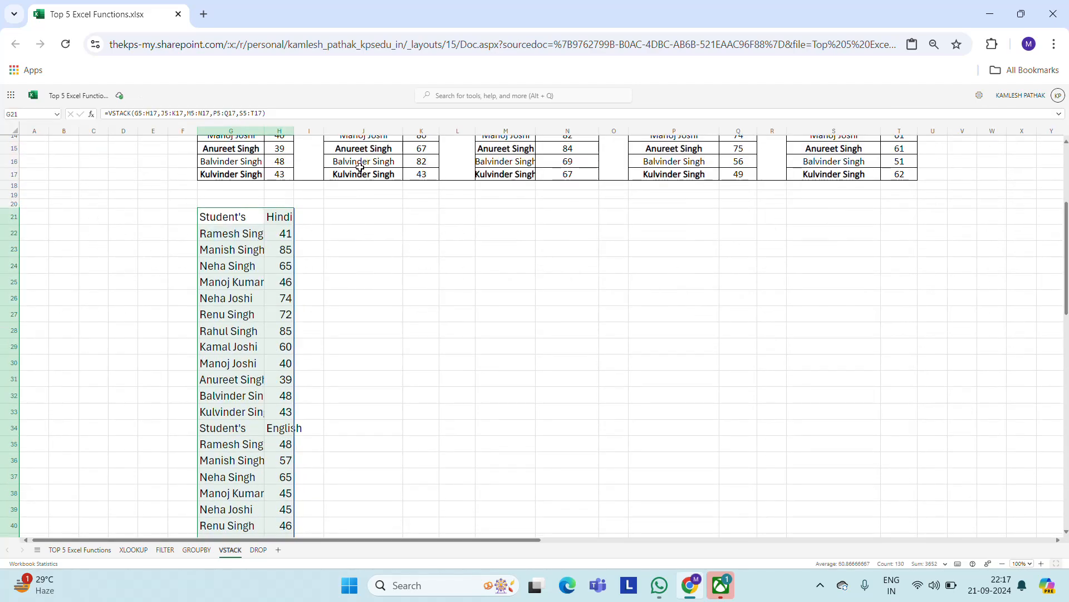
{"action": "left_click", "coordinate": [67, 103]}
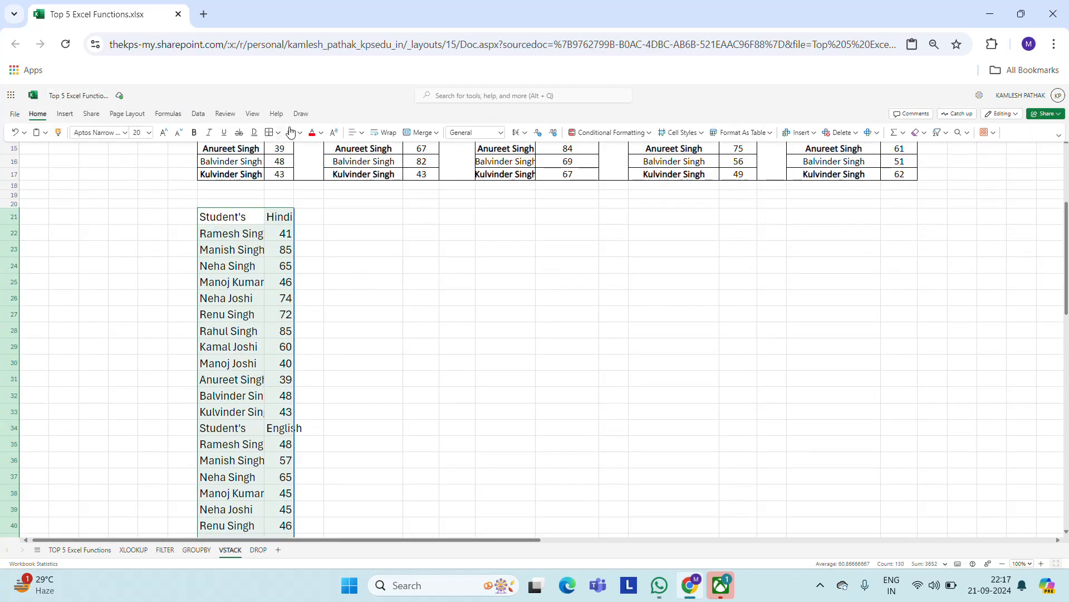
{"action": "left_click", "coordinate": [356, 133]}
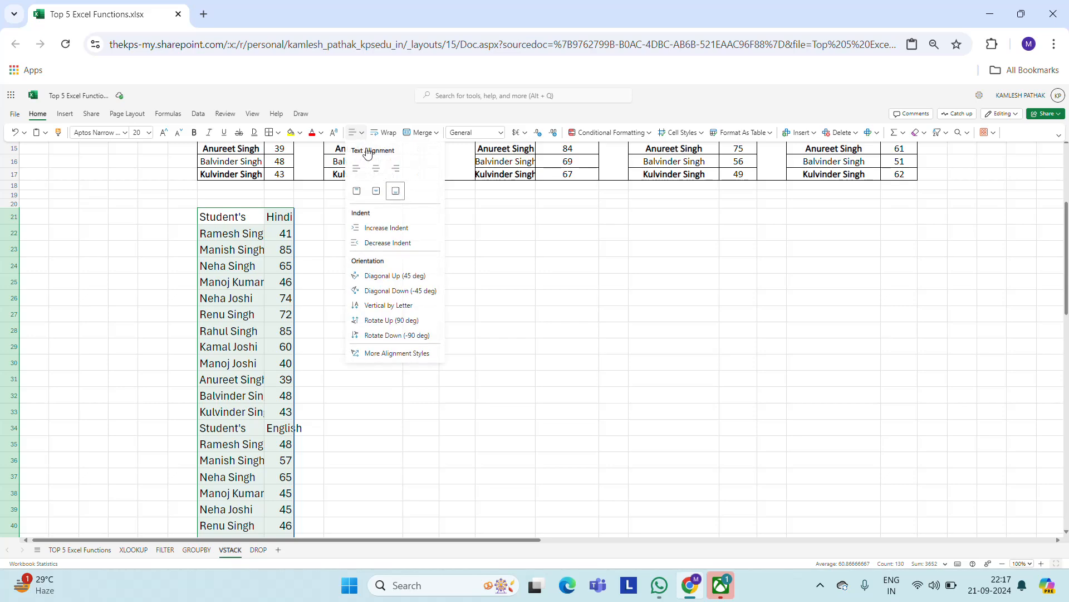
{"action": "left_click", "coordinate": [376, 169]}
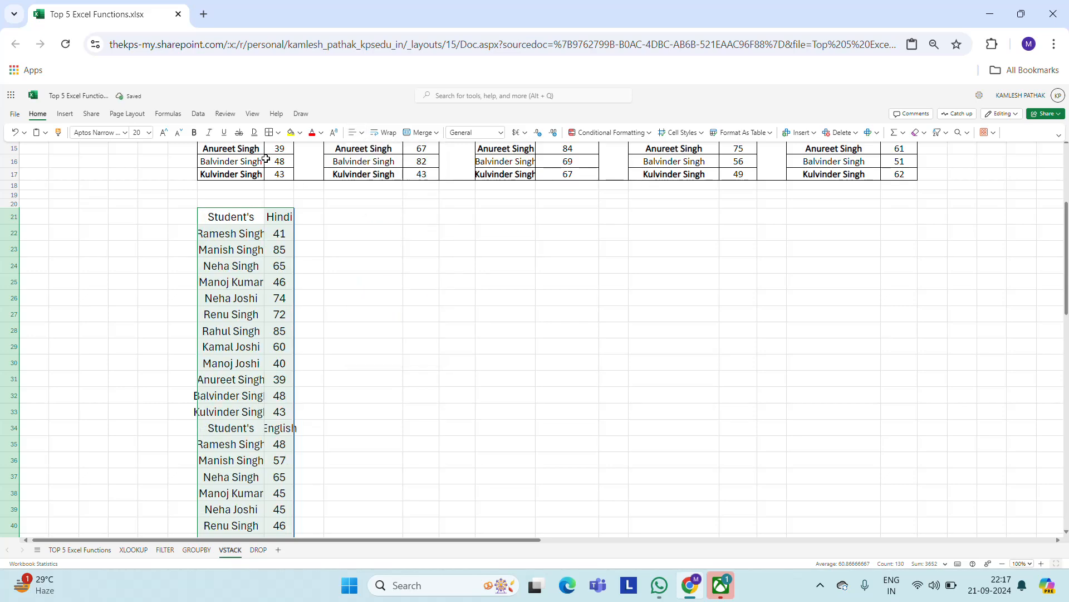
{"action": "left_click_drag", "start_coordinate": [332, 245], "coordinate": [410, 466]}
{"action": "left_click", "coordinate": [413, 473]}
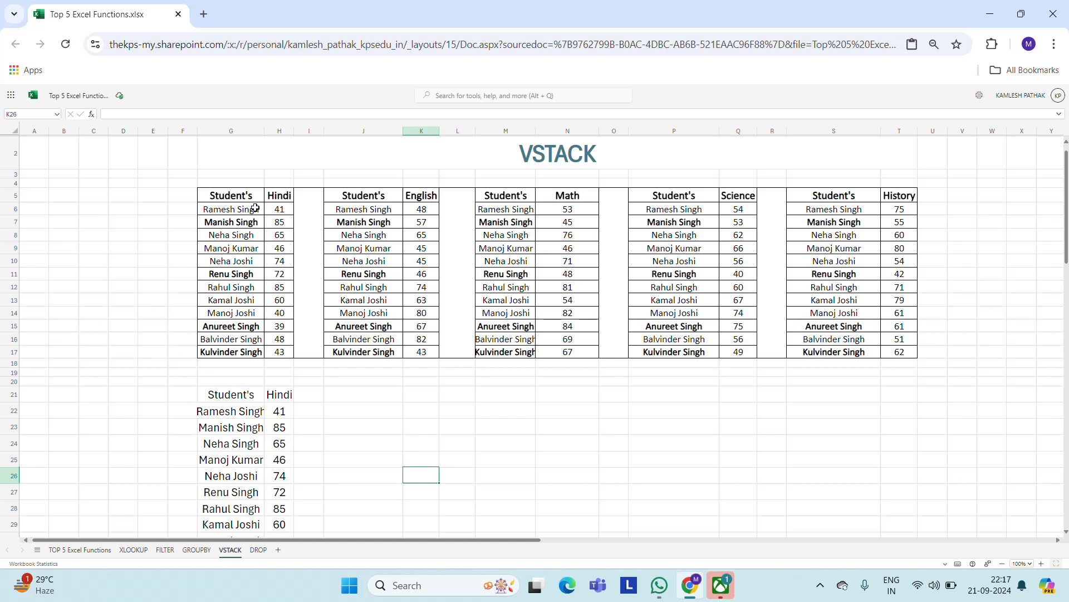
{"action": "left_click_drag", "start_coordinate": [264, 130], "coordinate": [299, 130]}
Mark out the Hindi block G21:H33 within the stacked result.
{"action": "left_click", "coordinate": [379, 399]}
{"action": "key", "text": "Left"}
{"action": "key", "text": "Left"}
{"action": "key", "text": "Left"}
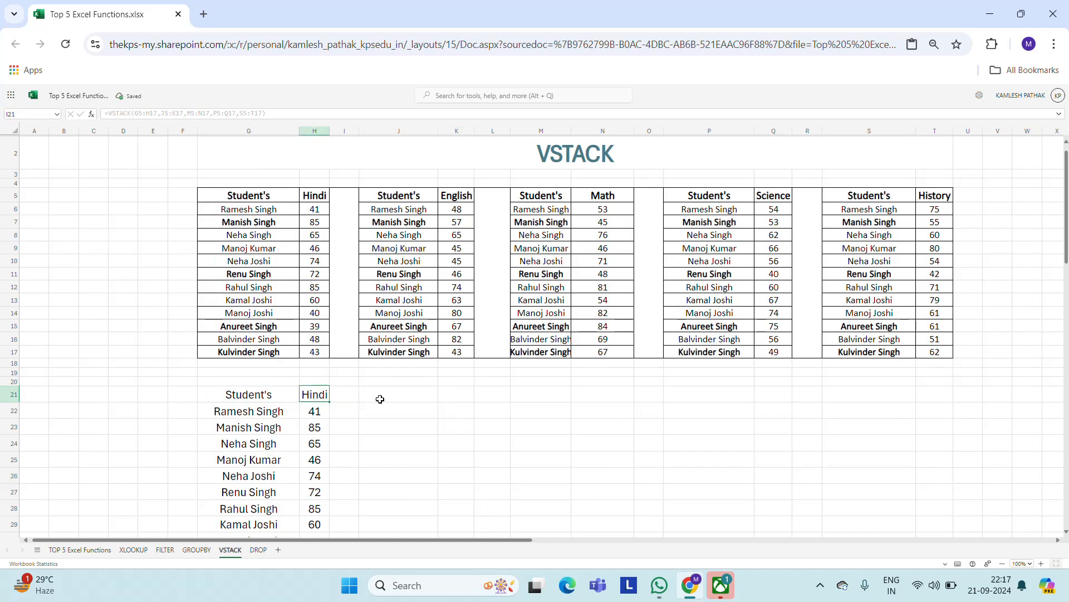
{"action": "key", "text": "shift+Right"}
{"action": "key", "text": "shift+Down"}
{"action": "key", "text": "shift+Down"}
{"action": "key", "text": "shift+Down"}
{"action": "key", "text": "shift+Down"}
{"action": "key", "text": "shift+Down"}
{"action": "key", "text": "shift+Down"}
{"action": "key", "text": "shift+Down"}
{"action": "key", "text": "shift+Down"}
{"action": "key", "text": "shift+Down"}
{"action": "key", "text": "shift+Down"}
{"action": "key", "text": "shift+Down"}
{"action": "key", "text": "shift+Down"}
{"action": "key", "text": "shift+Down"}
{"action": "key", "text": "shift+Down"}
{"action": "key", "text": "shift+Down"}
{"action": "key", "text": "shift+Down"}
{"action": "key", "text": "shift+Down"}
{"action": "key", "text": "shift+Down"}
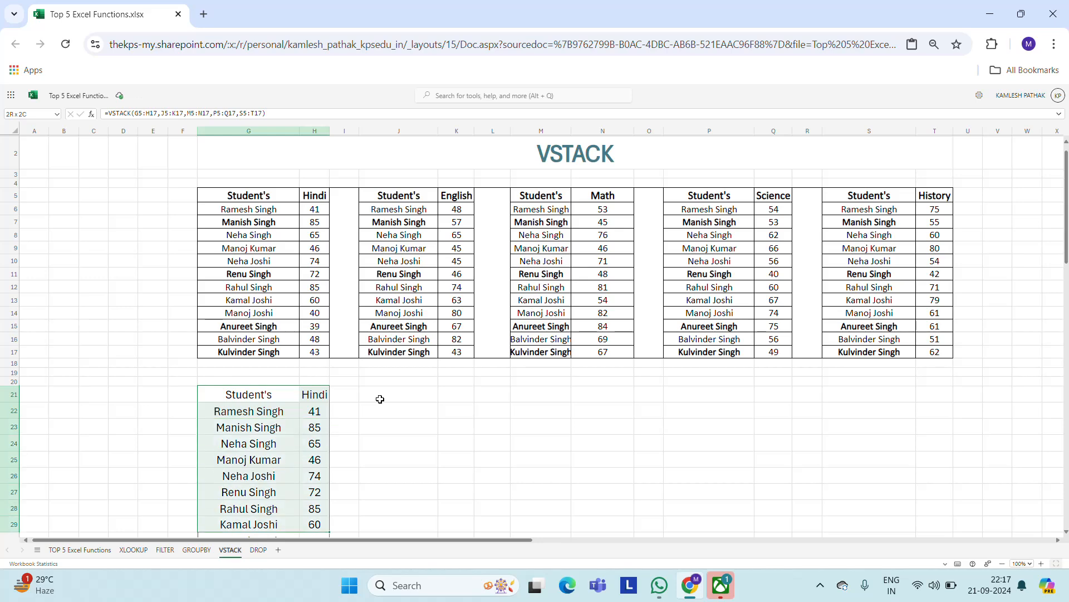
{"action": "key", "text": "shift+Up"}
{"action": "key", "text": "shift+Up"}
{"action": "key", "text": "shift+Up"}
{"action": "key", "text": "shift+Up"}
{"action": "key", "text": "shift+Up"}
{"action": "key", "text": "shift+Up"}
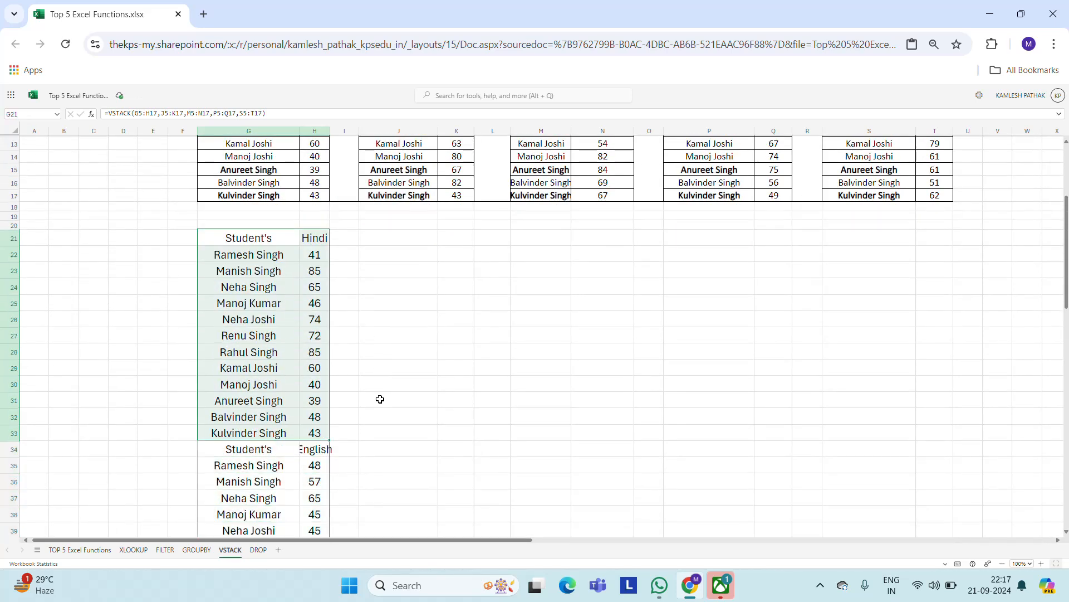
Make the English heading row G34:H34 bold and widen column H to fit the subject name.
{"action": "left_click", "coordinate": [258, 451]}
{"action": "key", "text": "shift+Right"}
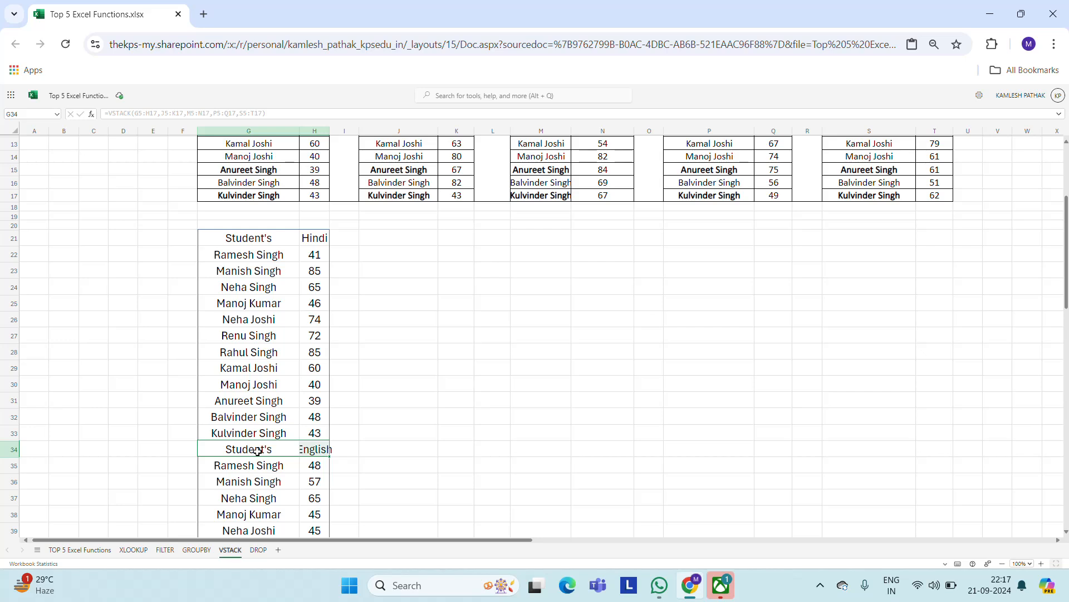
{"action": "key", "text": "ctrl+b"}
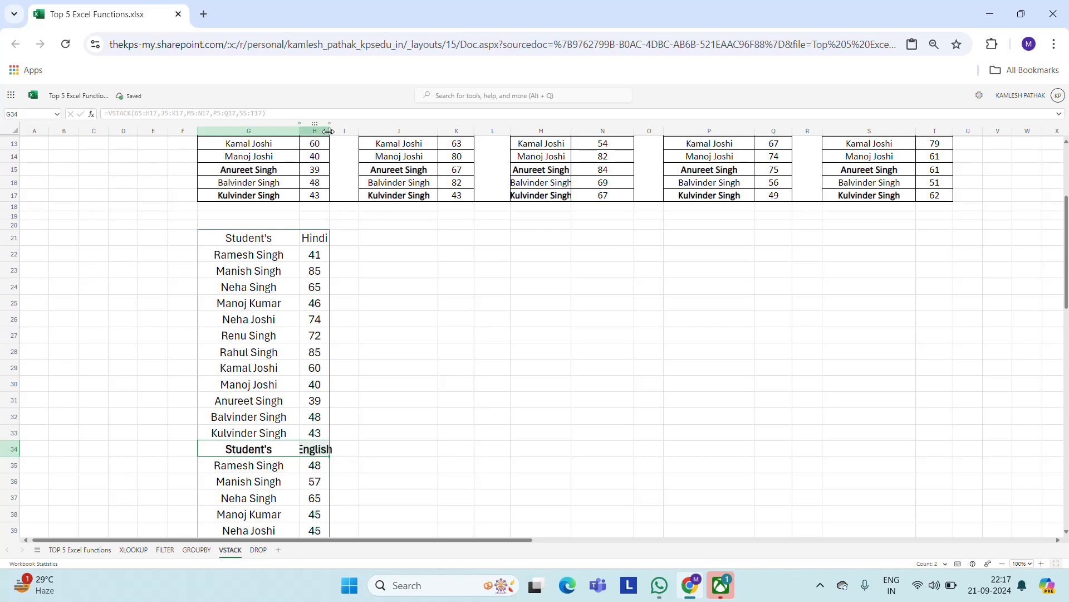
{"action": "left_click_drag", "start_coordinate": [329, 129], "coordinate": [365, 130]}
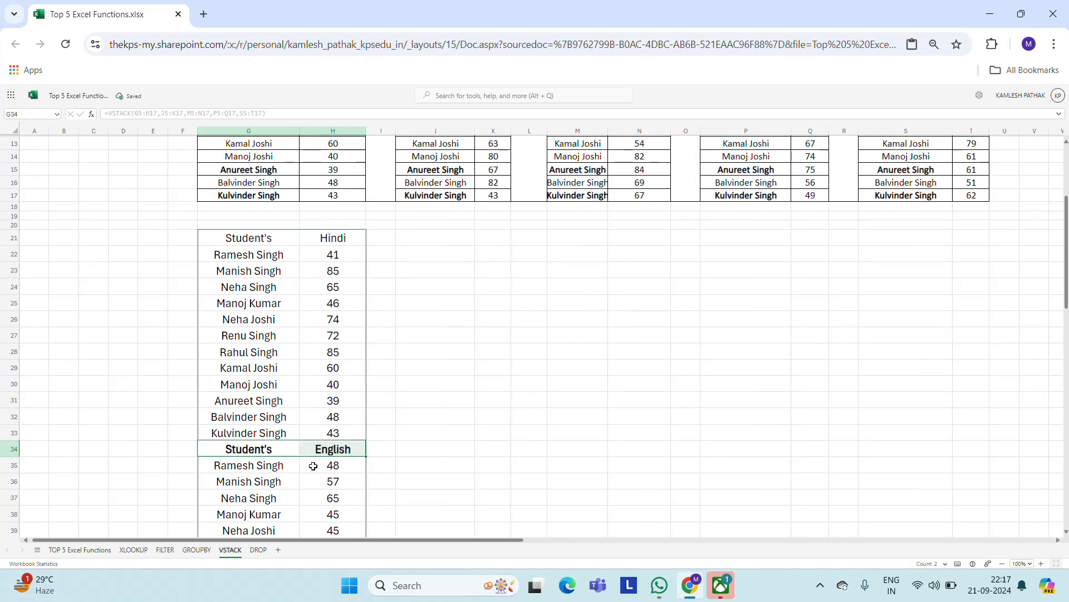
Make the Math heading row G47:H47 of the stacked result bold.
{"action": "left_click", "coordinate": [298, 483]}
{"action": "key", "text": "Left"}
{"action": "key", "text": "Right"}
{"action": "key", "text": "Down"}
{"action": "key", "text": "Down"}
{"action": "key", "text": "Down"}
{"action": "key", "text": "Down"}
{"action": "key", "text": "Down"}
{"action": "key", "text": "Down"}
{"action": "key", "text": "Down"}
{"action": "key", "text": "Down"}
{"action": "key", "text": "Down"}
{"action": "key", "text": "Down"}
{"action": "key", "text": "Down"}
{"action": "key", "text": "Down"}
{"action": "key", "text": "Down"}
{"action": "key", "text": "Down"}
{"action": "key", "text": "Down"}
{"action": "key", "text": "Down"}
{"action": "key", "text": "Down"}
{"action": "key", "text": "Down"}
{"action": "key", "text": "Down"}
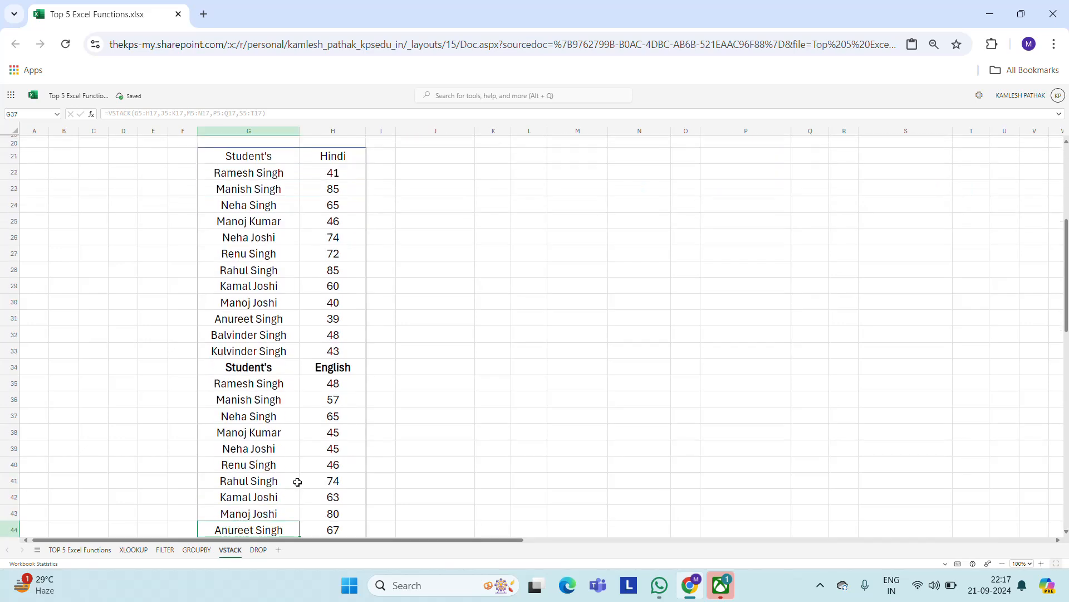
{"action": "key", "text": "Up"}
{"action": "key", "text": "Up"}
{"action": "key", "text": "Up"}
{"action": "key", "text": "Up"}
{"action": "key", "text": "Up"}
{"action": "key", "text": "Up"}
{"action": "key", "text": "Up"}
{"action": "key", "text": "Up"}
{"action": "key", "text": "shift+Right"}
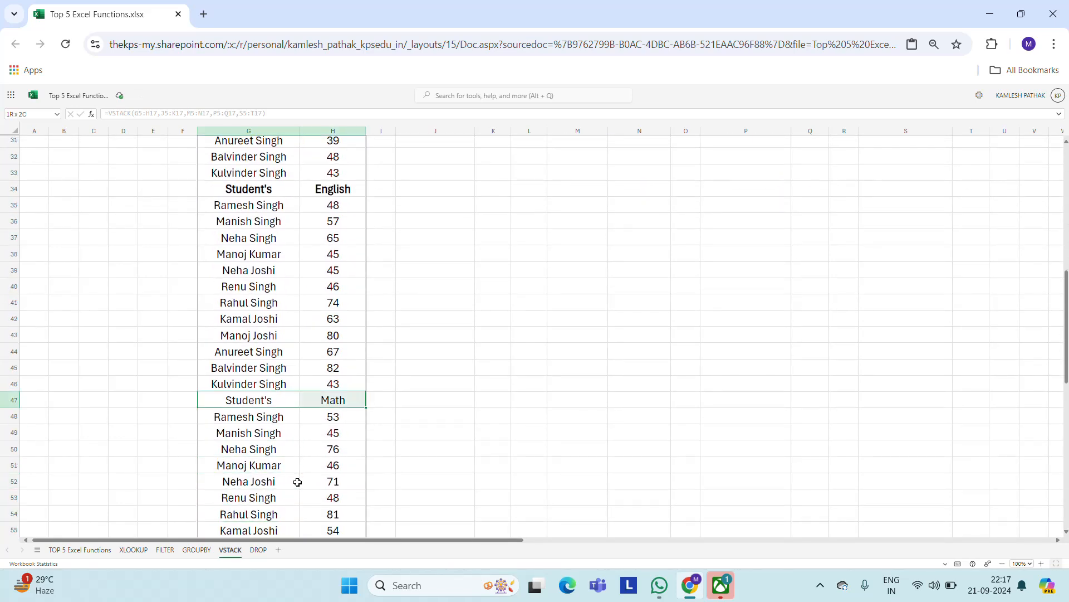
{"action": "key", "text": "ctrl+b"}
Make the Science heading row G60:H60 of the stacked result bold.
{"action": "key", "text": "Down"}
{"action": "key", "text": "Down"}
{"action": "key", "text": "Down"}
{"action": "key", "text": "Down"}
{"action": "key", "text": "Down"}
{"action": "key", "text": "Down"}
{"action": "key", "text": "Down"}
{"action": "key", "text": "Down"}
{"action": "key", "text": "Down"}
{"action": "key", "text": "Down"}
{"action": "key", "text": "Down"}
{"action": "key", "text": "Down"}
{"action": "key", "text": "Down"}
{"action": "key", "text": "Down"}
{"action": "key", "text": "Down"}
{"action": "key", "text": "Down"}
{"action": "key", "text": "Down"}
{"action": "key", "text": "Down"}
{"action": "key", "text": "Down"}
{"action": "key", "text": "Down"}
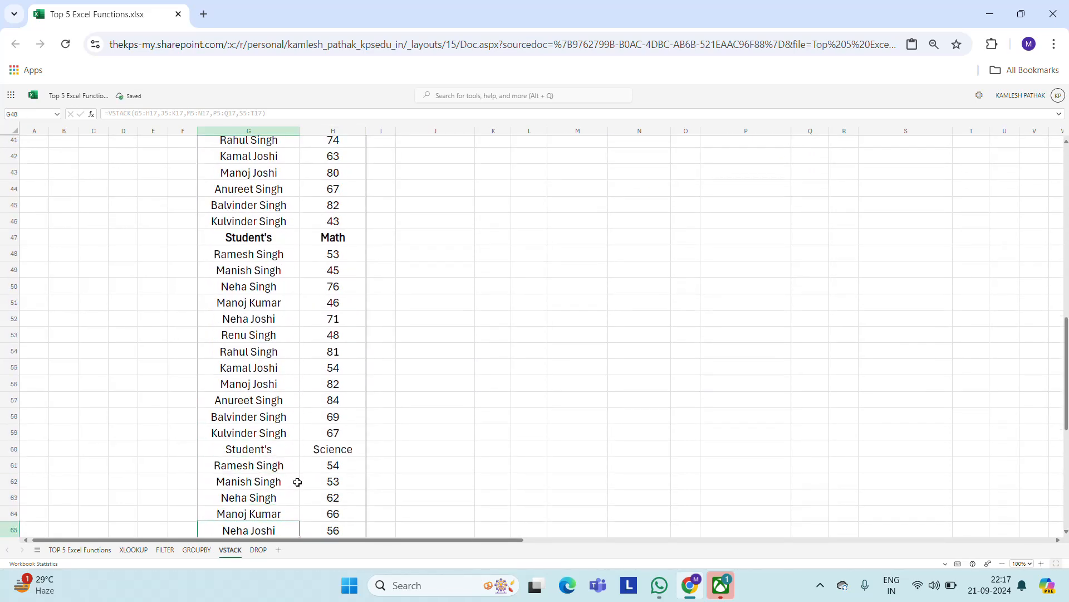
{"action": "key", "text": "Up"}
{"action": "key", "text": "Up"}
{"action": "key", "text": "Up"}
{"action": "key", "text": "Up"}
{"action": "key", "text": "Up"}
{"action": "key", "text": "Up"}
{"action": "key", "text": "Up"}
{"action": "key", "text": "Up"}
{"action": "key", "text": "shift+Right"}
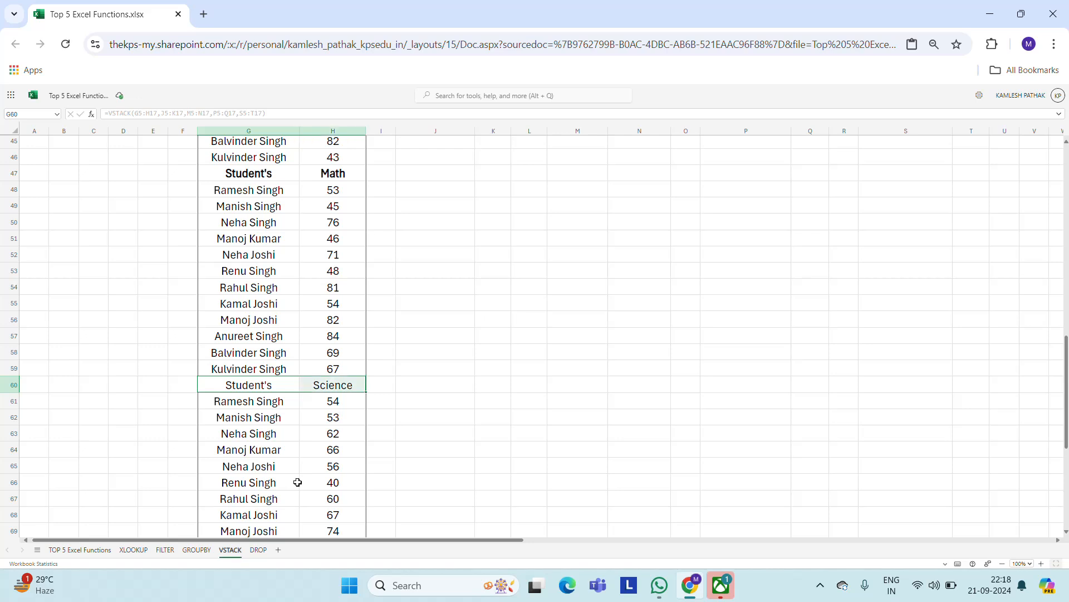
{"action": "key", "text": "ctrl+b"}
Make the History heading row G73:H73 of the stacked result bold.
{"action": "key", "text": "Down"}
{"action": "key", "text": "Down"}
{"action": "key", "text": "Down"}
{"action": "key", "text": "Down"}
{"action": "key", "text": "Down"}
{"action": "key", "text": "Down"}
{"action": "key", "text": "Down"}
{"action": "key", "text": "Down"}
{"action": "key", "text": "Down"}
{"action": "key", "text": "Down"}
{"action": "key", "text": "Down"}
{"action": "key", "text": "Down"}
{"action": "key", "text": "Down"}
{"action": "key", "text": "Down"}
{"action": "key", "text": "Down"}
{"action": "key", "text": "Down"}
{"action": "key", "text": "Down"}
{"action": "key", "text": "Down"}
{"action": "key", "text": "Down"}
{"action": "key", "text": "Down"}
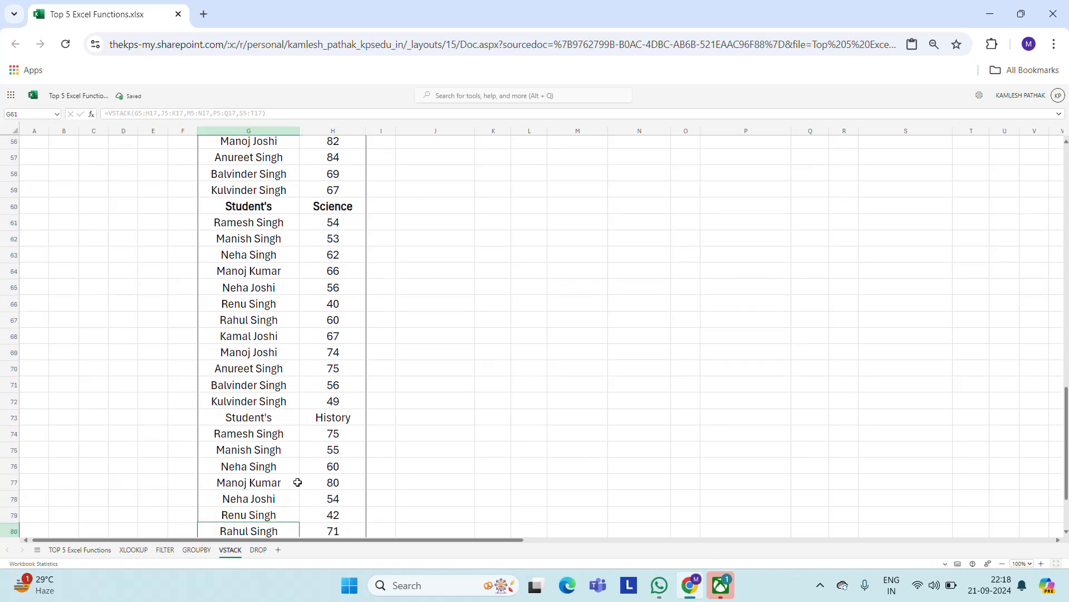
{"action": "key", "text": "Up"}
{"action": "key", "text": "Up"}
{"action": "key", "text": "Up"}
{"action": "key", "text": "Up"}
{"action": "key", "text": "Up"}
{"action": "key", "text": "Up"}
{"action": "key", "text": "Up"}
{"action": "key", "text": "Up"}
{"action": "key", "text": "shift+Right"}
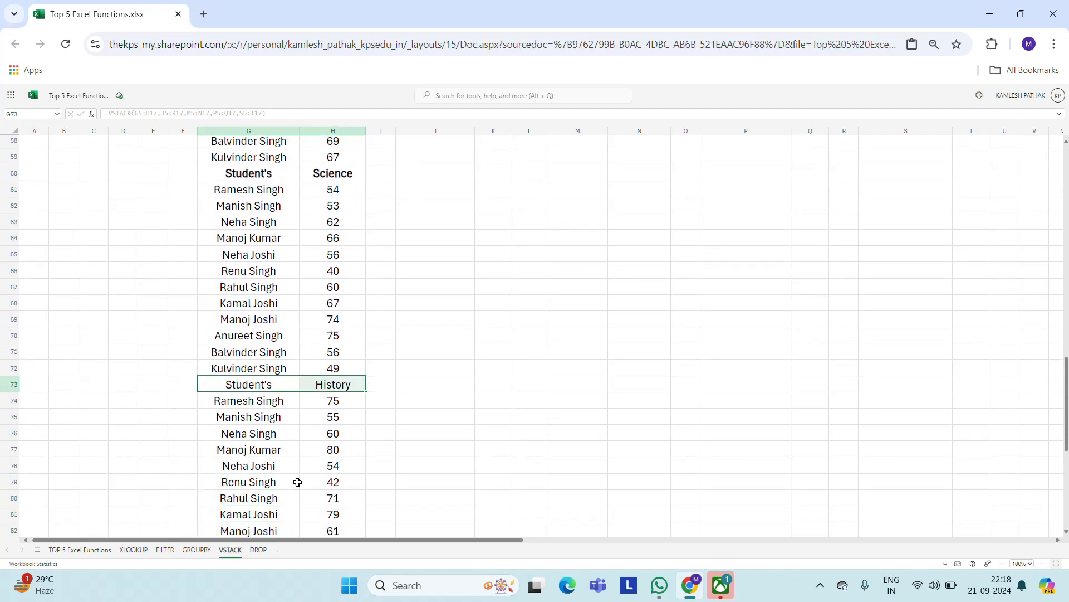
{"action": "key", "text": "ctrl+b"}
Examine the History block down to the end of the stacked result.
{"action": "key", "text": "Down"}
{"action": "key", "text": "Down"}
{"action": "key", "text": "Down"}
{"action": "key", "text": "Down"}
{"action": "key", "text": "Down"}
{"action": "key", "text": "Down"}
{"action": "key", "text": "Down"}
{"action": "key", "text": "Down"}
{"action": "key", "text": "Down"}
{"action": "key", "text": "Down"}
{"action": "key", "text": "Down"}
{"action": "key", "text": "Down"}
{"action": "key", "text": "Down"}
{"action": "key", "text": "Down"}
{"action": "key", "text": "Down"}
{"action": "key", "text": "Down"}
{"action": "key", "text": "Down"}
{"action": "key", "text": "Down"}
{"action": "key", "text": "Down"}
{"action": "key", "text": "Down"}
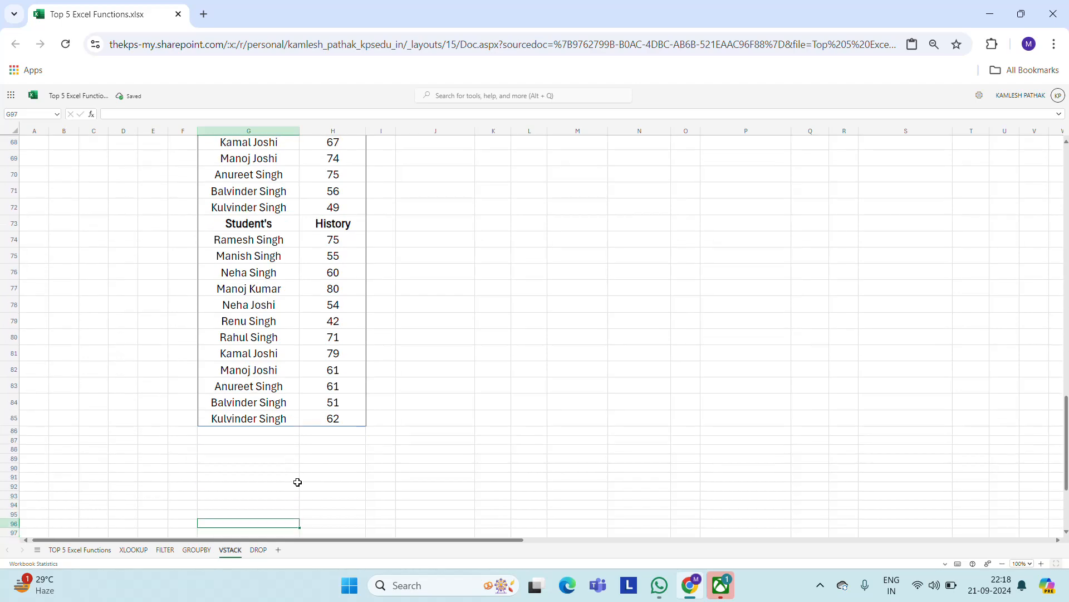
{"action": "key", "text": "Up"}
{"action": "key", "text": "Up"}
{"action": "key", "text": "Up"}
Return to the source tables and review their headings in row 5 across the five subjects.
{"action": "key", "text": "ctrl+Up"}
{"action": "key", "text": "ctrl+Up"}
{"action": "key", "text": "ctrl+Up"}
{"action": "key", "text": "ctrl+Up"}
{"action": "key", "text": "ctrl+Up"}
{"action": "key", "text": "ctrl+Up"}
{"action": "key", "text": "Down"}
{"action": "key", "text": "Down"}
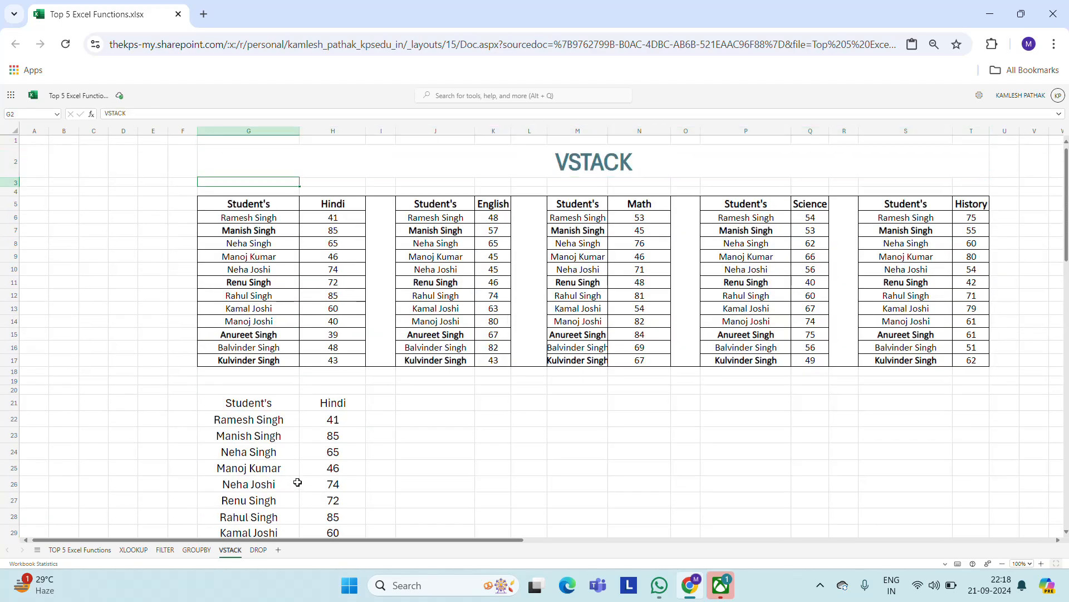
{"action": "key", "text": "Down"}
{"action": "key", "text": "Down"}
{"action": "key", "text": "ctrl+Right"}
{"action": "key", "text": "ctrl+Right"}
{"action": "key", "text": "ctrl+Right"}
{"action": "key", "text": "ctrl+Right"}
{"action": "key", "text": "ctrl+Right"}
{"action": "key", "text": "ctrl+Right"}
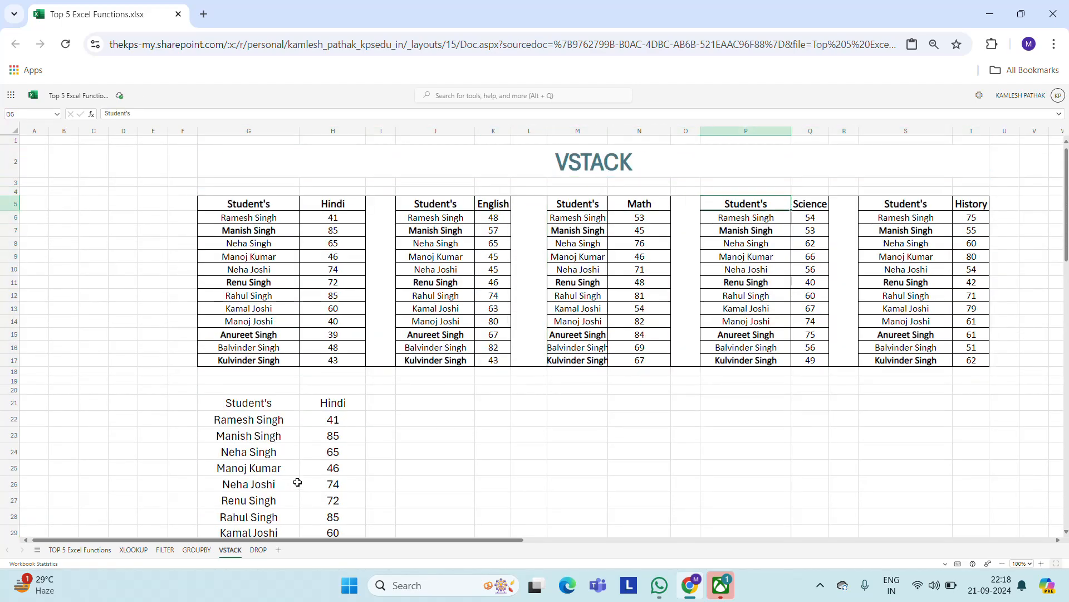
{"action": "key", "text": "Right"}
{"action": "key", "text": "Right"}
{"action": "key", "text": "Right"}
{"action": "key", "text": "Left"}
{"action": "key", "text": "Left"}
{"action": "key", "text": "Left"}
{"action": "key", "text": "Left"}
{"action": "key", "text": "Left"}
{"action": "key", "text": "Left"}
{"action": "key", "text": "Left"}
{"action": "key", "text": "Left"}
{"action": "key", "text": "Left"}
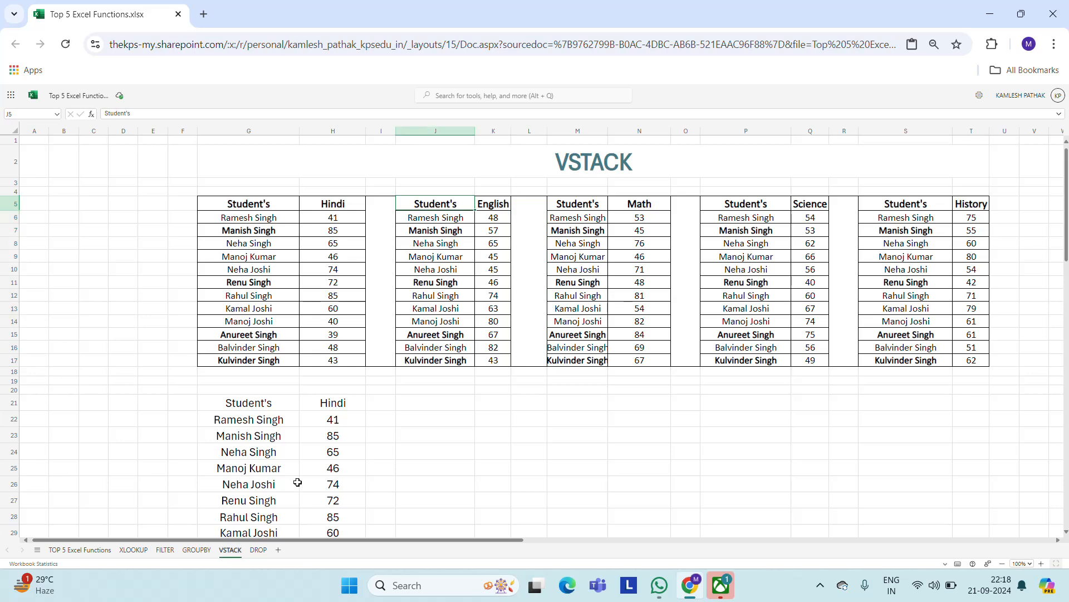
Examine the stacked result from the Hindi block down past the end of the History block.
{"action": "key", "text": "Left"}
{"action": "key", "text": "Left"}
{"action": "key", "text": "Left"}
{"action": "key", "text": "Down"}
{"action": "key", "text": "Down"}
{"action": "key", "text": "Down"}
{"action": "key", "text": "Down"}
{"action": "key", "text": "Down"}
{"action": "key", "text": "Down"}
{"action": "key", "text": "Down"}
{"action": "key", "text": "Down"}
{"action": "key", "text": "Down"}
{"action": "key", "text": "Down"}
{"action": "key", "text": "Down"}
{"action": "key", "text": "Down"}
{"action": "key", "text": "Down"}
{"action": "key", "text": "Down"}
{"action": "key", "text": "Down"}
{"action": "key", "text": "Down"}
{"action": "key", "text": "Down"}
{"action": "key", "text": "Down"}
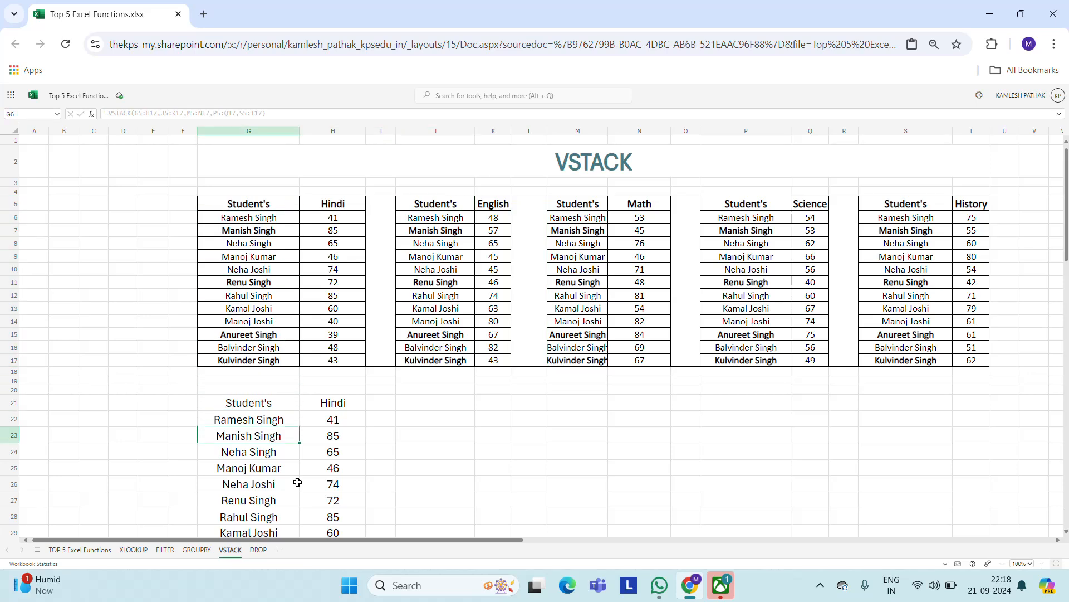
{"action": "key", "text": "Down"}
{"action": "key", "text": "Down"}
{"action": "key", "text": "Down"}
{"action": "key", "text": "Down"}
{"action": "key", "text": "Down"}
{"action": "key", "text": "Down"}
{"action": "key", "text": "Down"}
{"action": "key", "text": "Down"}
{"action": "key", "text": "Down"}
{"action": "key", "text": "Down"}
{"action": "key", "text": "Down"}
{"action": "key", "text": "Down"}
{"action": "key", "text": "Down"}
{"action": "key", "text": "Down"}
{"action": "key", "text": "Down"}
{"action": "key", "text": "Down"}
{"action": "key", "text": "Down"}
{"action": "key", "text": "Down"}
{"action": "key", "text": "Down"}
{"action": "key", "text": "Down"}
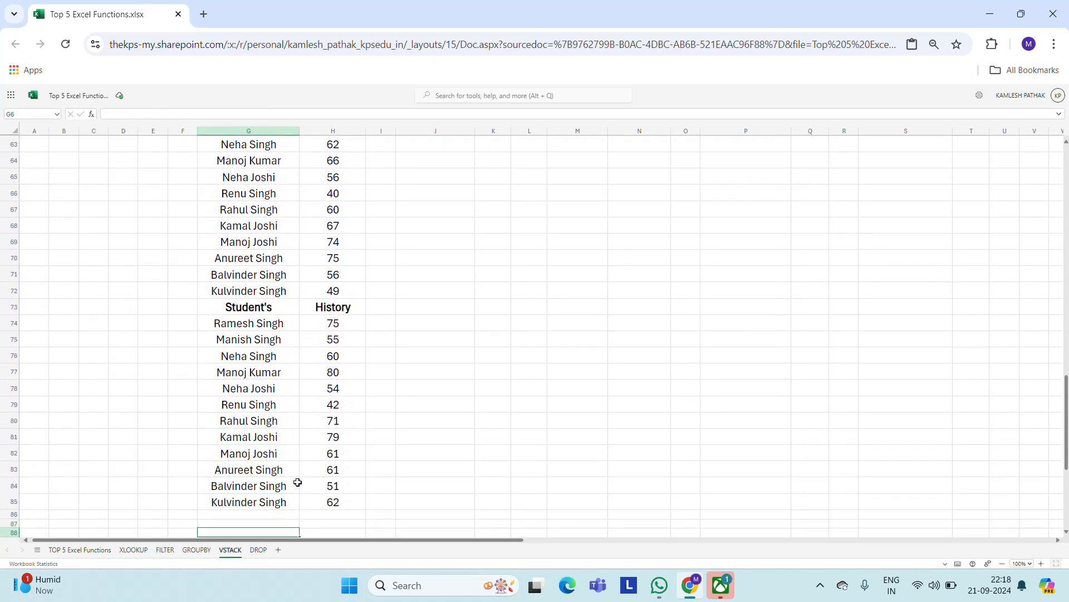
{"action": "key", "text": "Down"}
{"action": "key", "text": "Down"}
{"action": "key", "text": "Down"}
{"action": "key", "text": "Down"}
{"action": "key", "text": "Down"}
{"action": "key", "text": "Down"}
{"action": "key", "text": "Down"}
{"action": "key", "text": "Down"}
{"action": "key", "text": "Down"}
{"action": "key", "text": "Down"}
{"action": "key", "text": "Down"}
{"action": "key", "text": "Down"}
{"action": "key", "text": "Down"}
{"action": "key", "text": "Down"}
Go back up through the stacked subject blocks to the source tables at the start of the sheet.
{"action": "key", "text": "Up"}
{"action": "key", "text": "Up"}
{"action": "key", "text": "Up"}
{"action": "key", "text": "Up"}
{"action": "key", "text": "Up"}
{"action": "key", "text": "Up"}
{"action": "key", "text": "Up"}
{"action": "key", "text": "Up"}
{"action": "key", "text": "Up"}
{"action": "key", "text": "Up"}
{"action": "key", "text": "Up"}
{"action": "key", "text": "Up"}
{"action": "key", "text": "Up"}
{"action": "key", "text": "Up"}
{"action": "key", "text": "Up"}
{"action": "key", "text": "Up"}
{"action": "key", "text": "Up"}
{"action": "key", "text": "Up"}
{"action": "key", "text": "Up"}
{"action": "key", "text": "Up"}
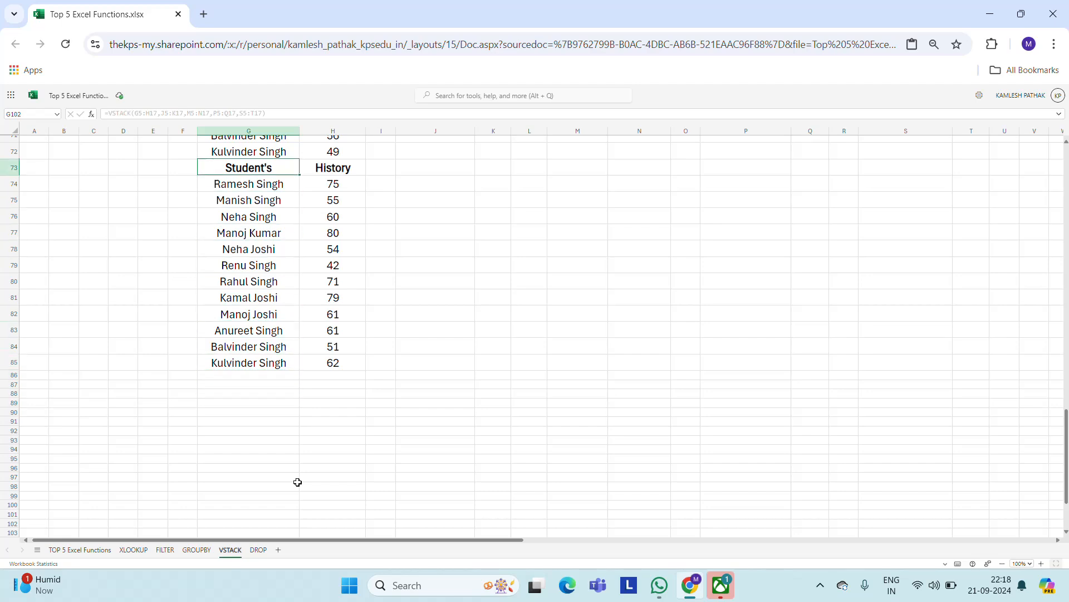
{"action": "key", "text": "Up"}
{"action": "key", "text": "Up"}
{"action": "key", "text": "Up"}
{"action": "key", "text": "Up"}
{"action": "key", "text": "Up"}
{"action": "key", "text": "Up"}
{"action": "key", "text": "Up"}
{"action": "key", "text": "Up"}
{"action": "key", "text": "Up"}
{"action": "key", "text": "Up"}
{"action": "key", "text": "Up"}
{"action": "key", "text": "Up"}
{"action": "key", "text": "Up"}
{"action": "key", "text": "Up"}
{"action": "key", "text": "Up"}
{"action": "key", "text": "Up"}
{"action": "key", "text": "Up"}
{"action": "key", "text": "Up"}
{"action": "key", "text": "Up"}
{"action": "key", "text": "Up"}
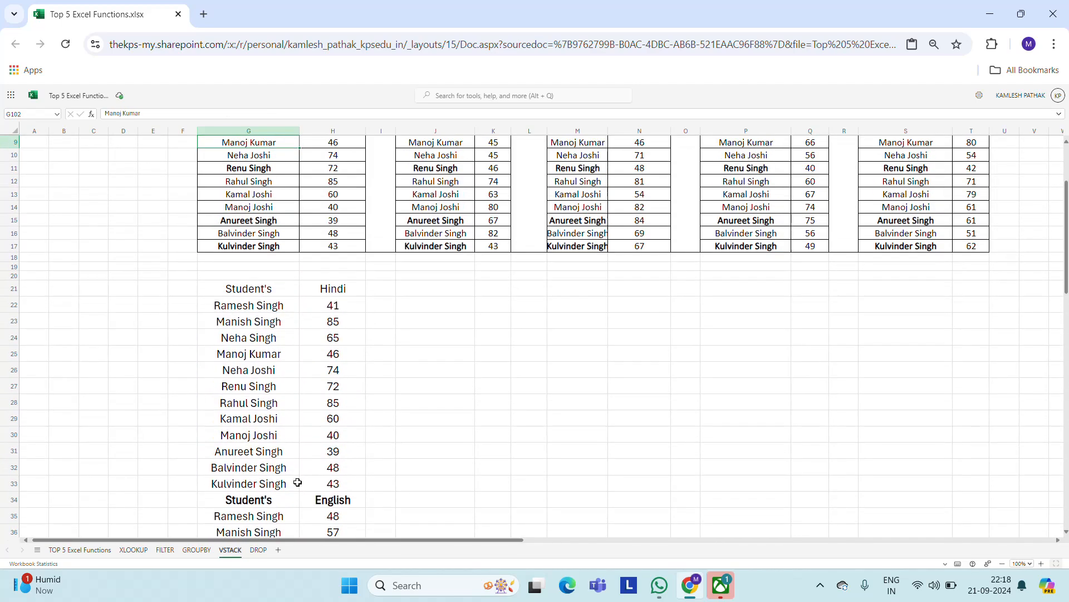
{"action": "key", "text": "Up"}
{"action": "key", "text": "Up"}
{"action": "key", "text": "Up"}
{"action": "key", "text": "Up"}
{"action": "key", "text": "Up"}
{"action": "key", "text": "Up"}
{"action": "key", "text": "Up"}
{"action": "key", "text": "Up"}
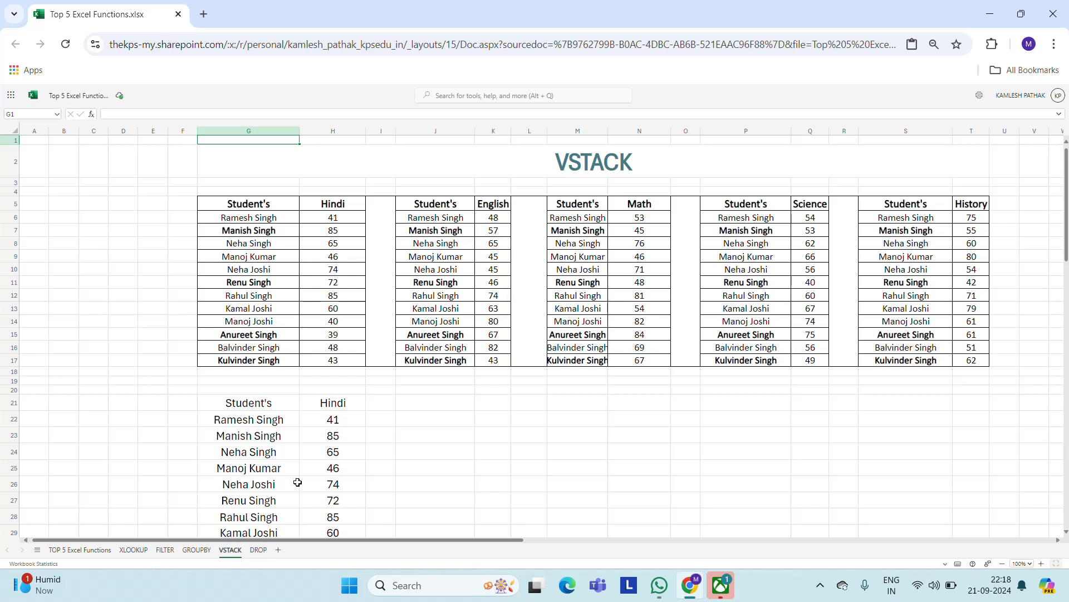
Open the DROP sheet and widen column G so the full student names fit.
{"action": "left_click", "coordinate": [258, 550]}
{"action": "left_click", "coordinate": [561, 216]}
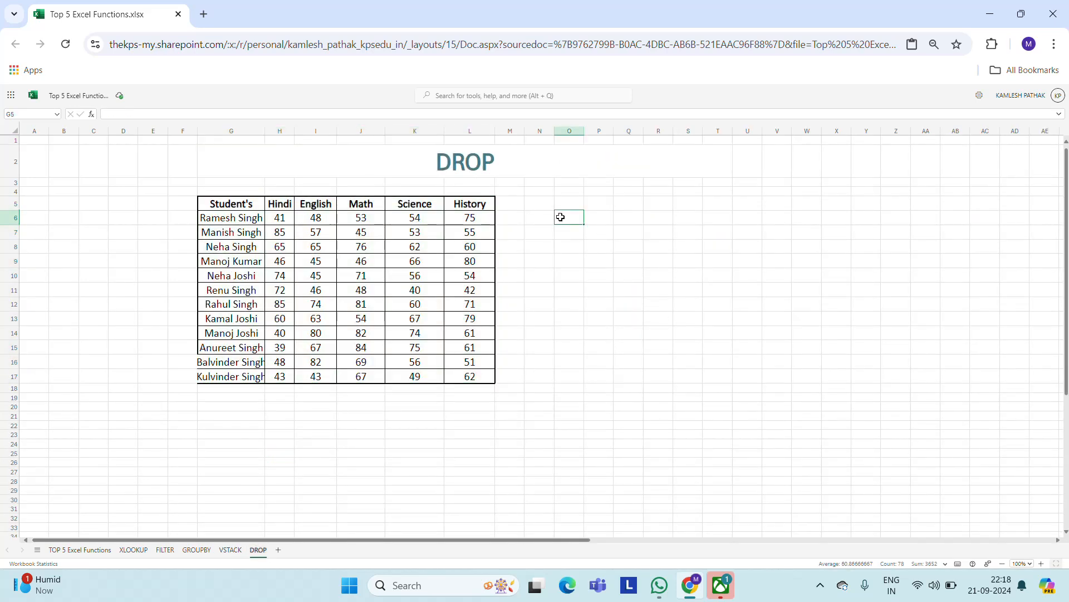
{"action": "left_click_drag", "start_coordinate": [265, 132], "coordinate": [293, 124]}
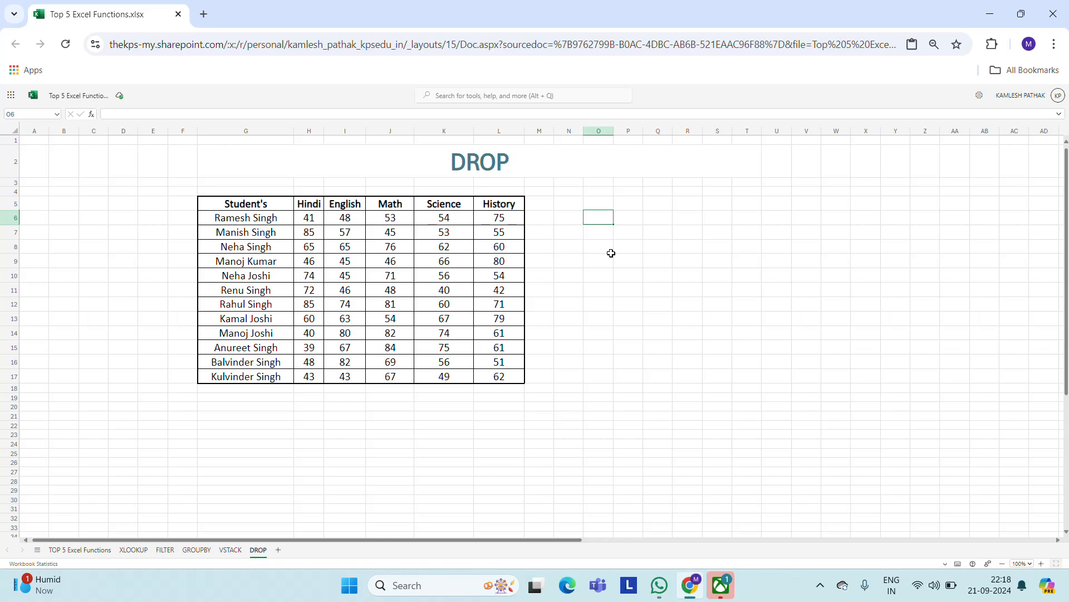
Enter =DROP(G5:L17,5,2) in cell Q6 to drop the mark table's first five rows and first two columns.
{"action": "left_click", "coordinate": [645, 216]}
{"action": "type", "text": "=dr"}
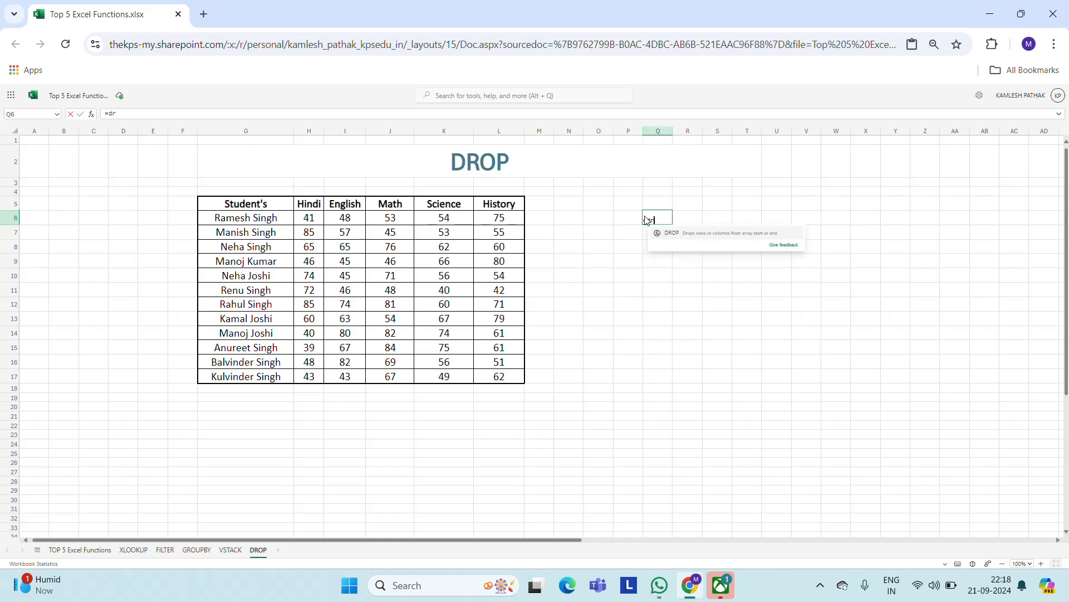
{"action": "type", "text": "o"}
{"action": "key", "text": "Tab"}
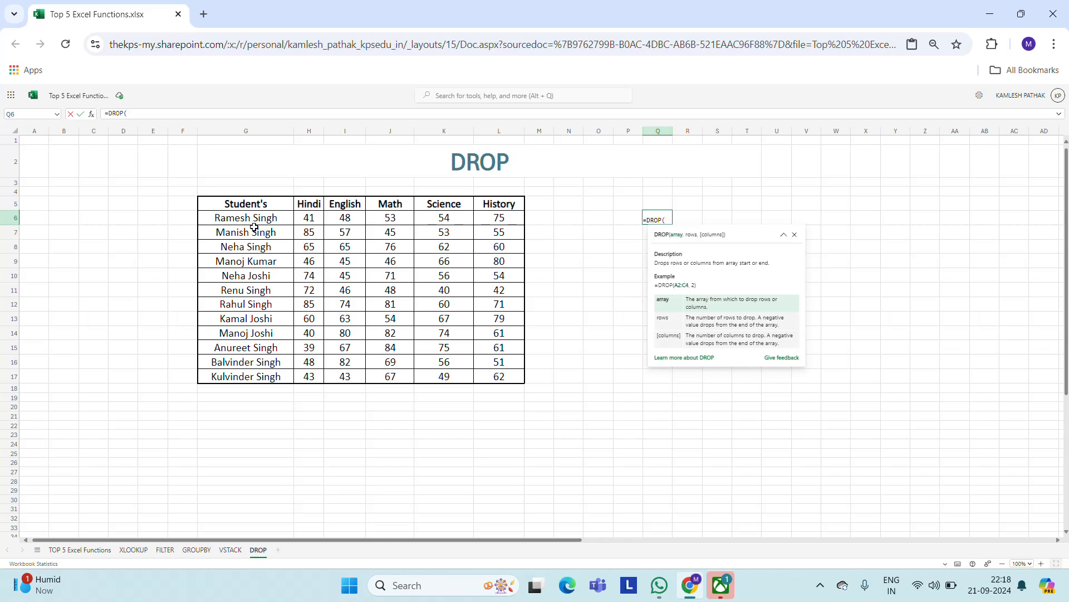
{"action": "left_click", "coordinate": [235, 205]}
{"action": "key", "text": "shift+Right"}
{"action": "key", "text": "shift+Right"}
{"action": "key", "text": "shift+Right"}
{"action": "key", "text": "shift+Right"}
{"action": "key", "text": "shift+Right"}
{"action": "key", "text": "shift+Right"}
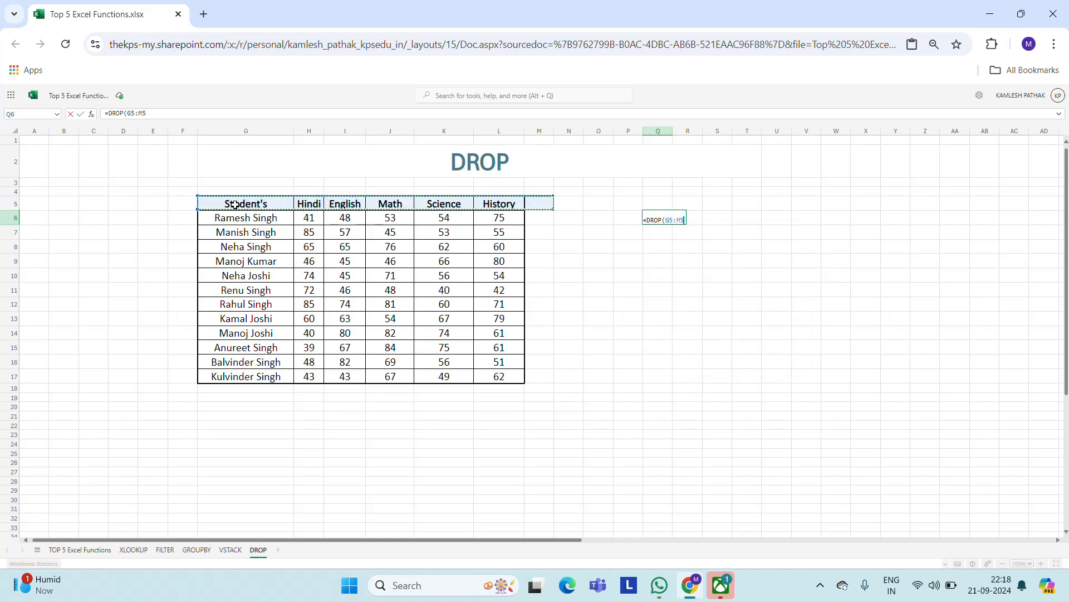
{"action": "key", "text": "shift+Left"}
{"action": "key", "text": "ctrl+shift+Down"}
{"action": "type", "text": ","}
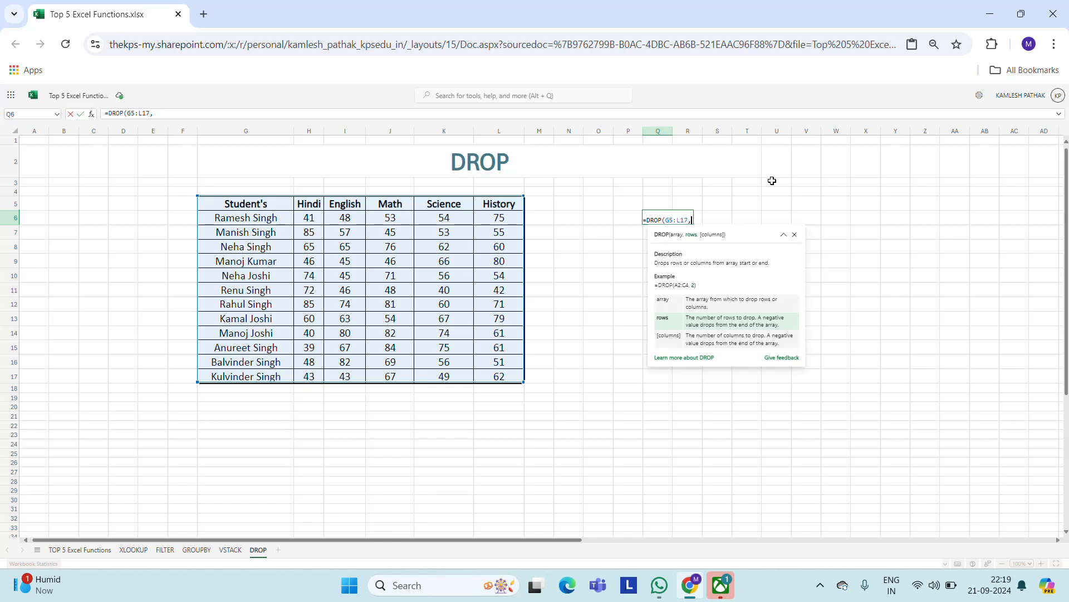
{"action": "type", "text": ",2"}
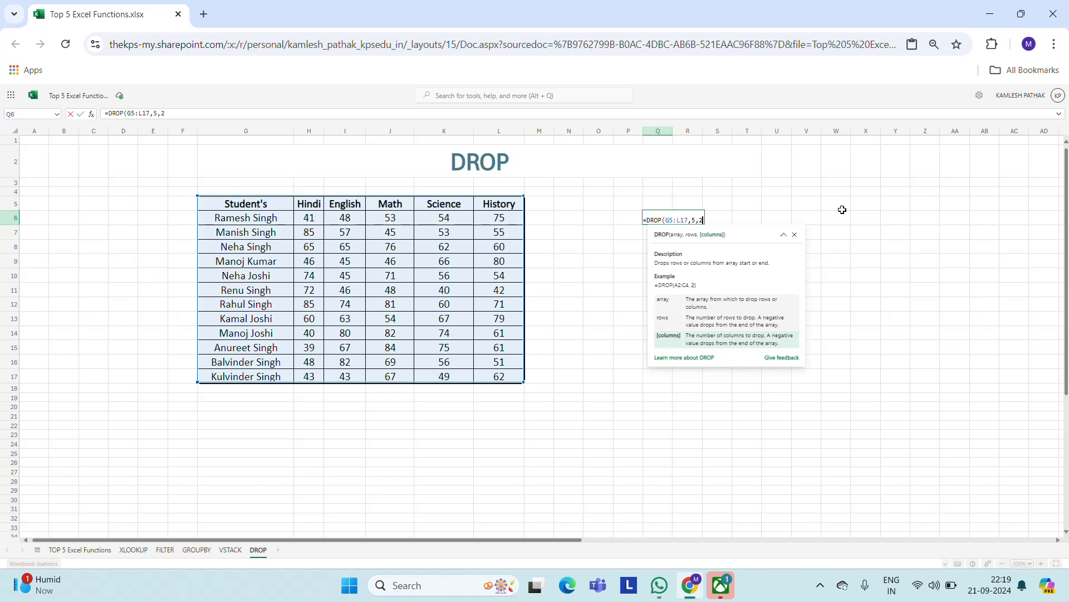
{"action": "key", "text": "Return"}
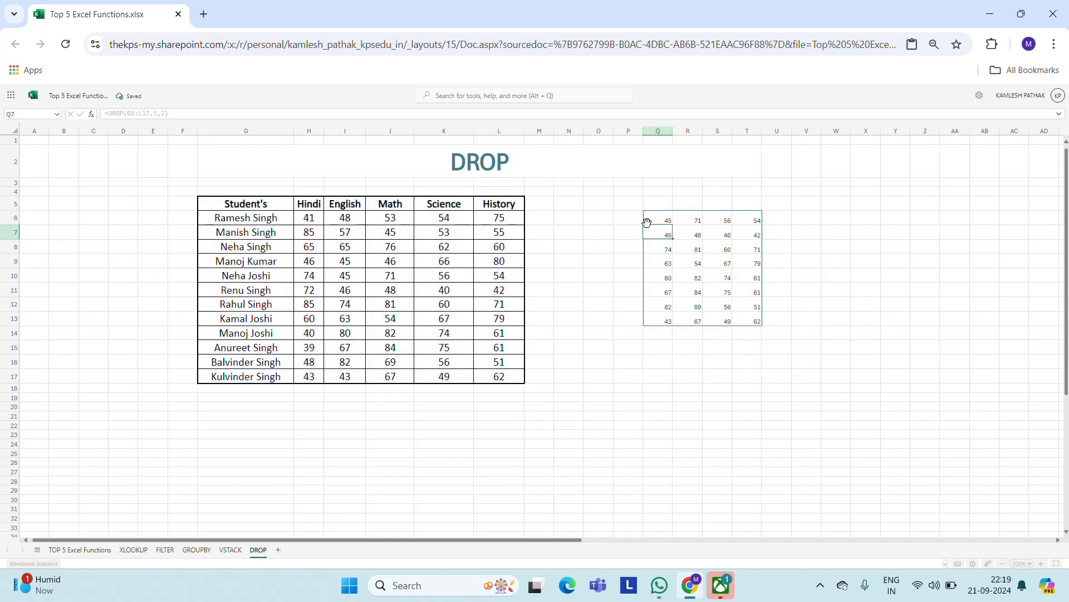
Set the font size of the spilled DROP result Q6:T13 to 20.
{"action": "left_click_drag", "start_coordinate": [653, 221], "coordinate": [875, 238]}
{"action": "key", "text": "Right"}
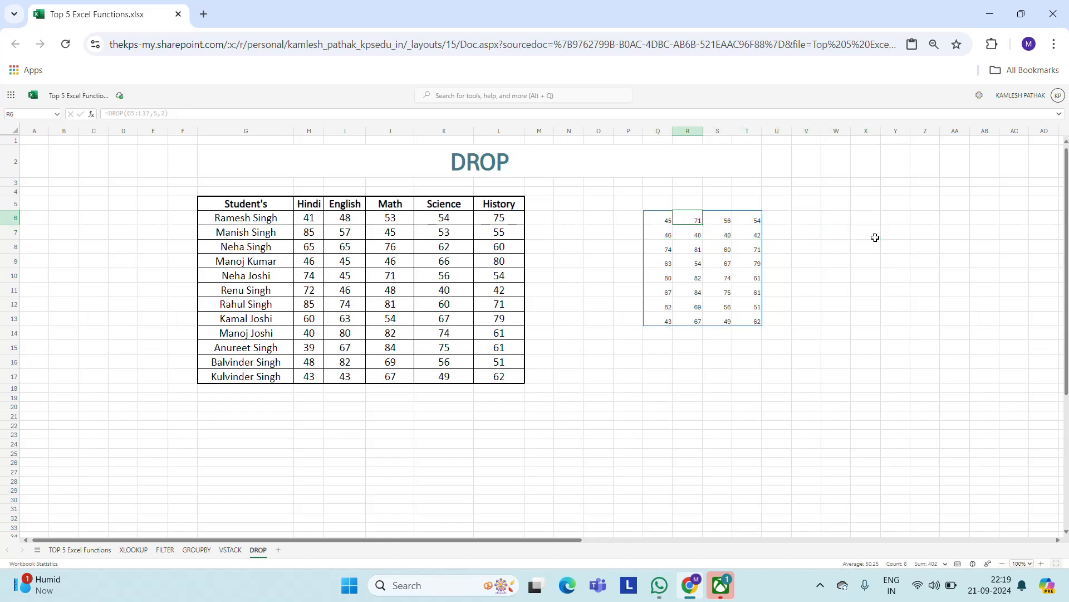
{"action": "key", "text": "Left"}
{"action": "key", "text": "ctrl+shift+Right"}
{"action": "key", "text": "ctrl+shift+Down"}
{"action": "mouse_move", "coordinate": [148, 91]}
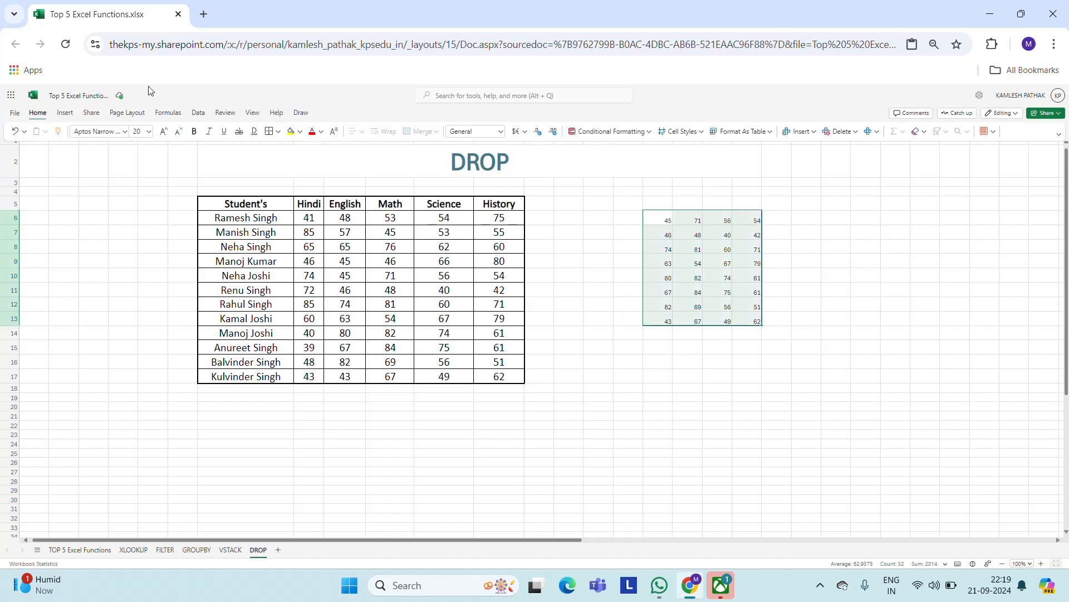
{"action": "left_click", "coordinate": [141, 136]}
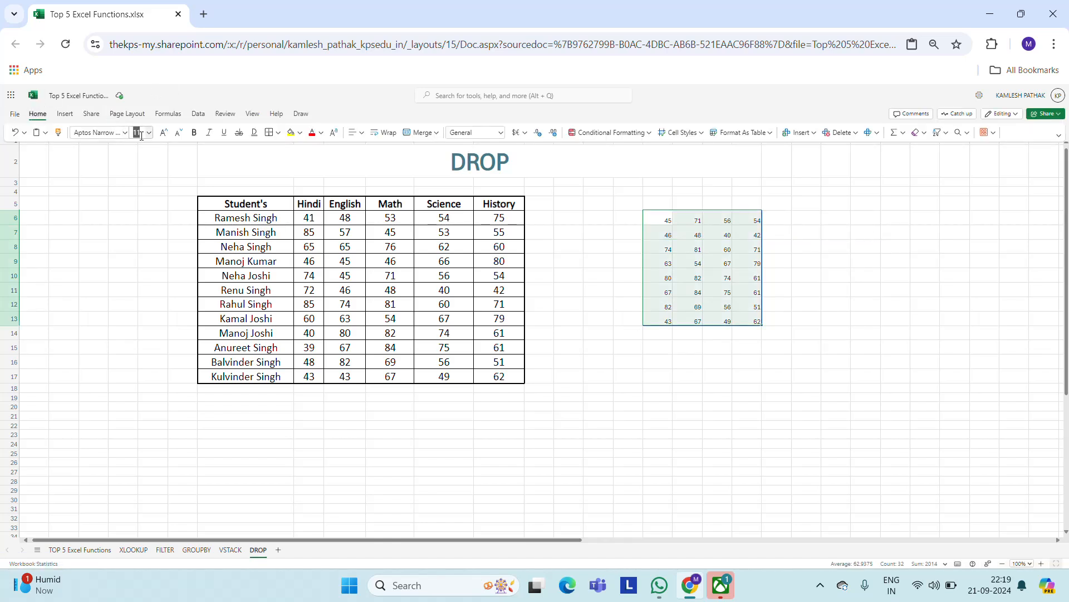
{"action": "type", "text": "20"}
{"action": "key", "text": "Return"}
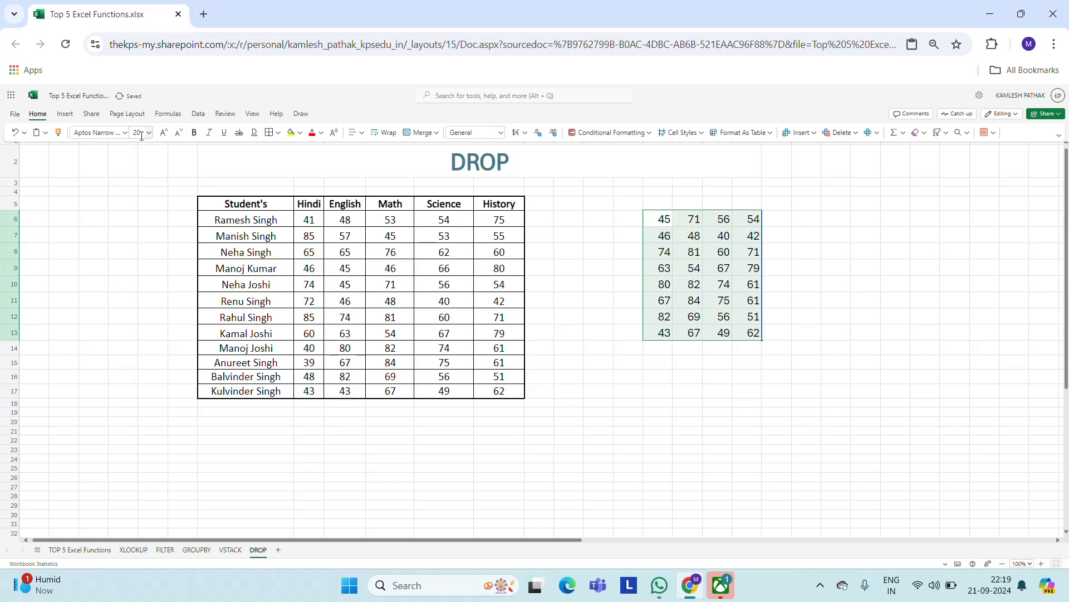
Review the array, rows and columns arguments of the DROP formula in Q6 without changing it.
{"action": "left_click", "coordinate": [798, 225]}
{"action": "key", "text": "Left"}
{"action": "key", "text": "Left"}
{"action": "key", "text": "Left"}
{"action": "key", "text": "Left"}
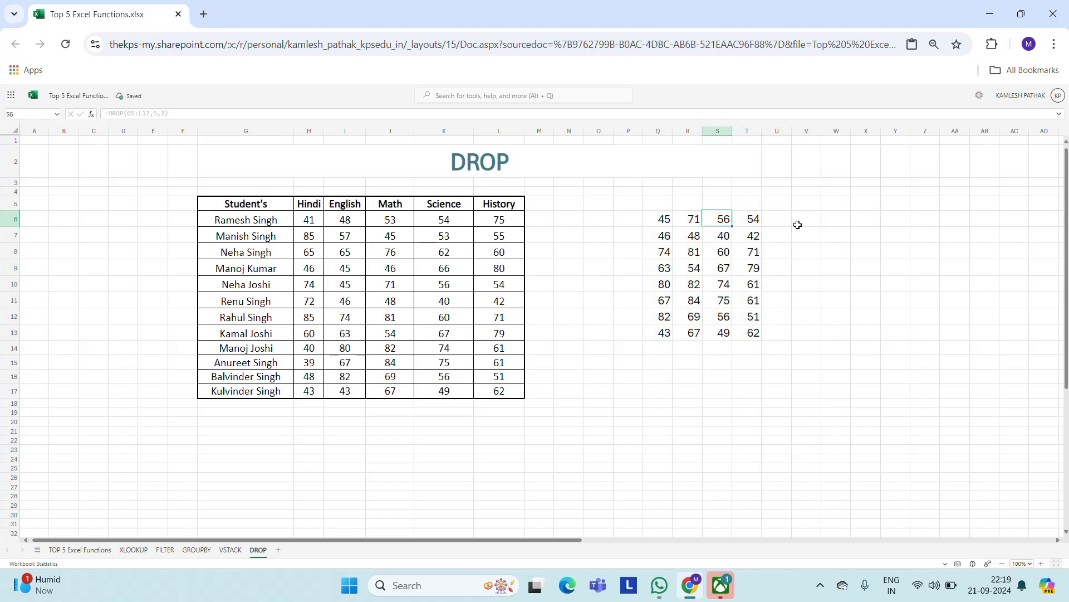
{"action": "key", "text": "Left"}
{"action": "key", "text": "F2"}
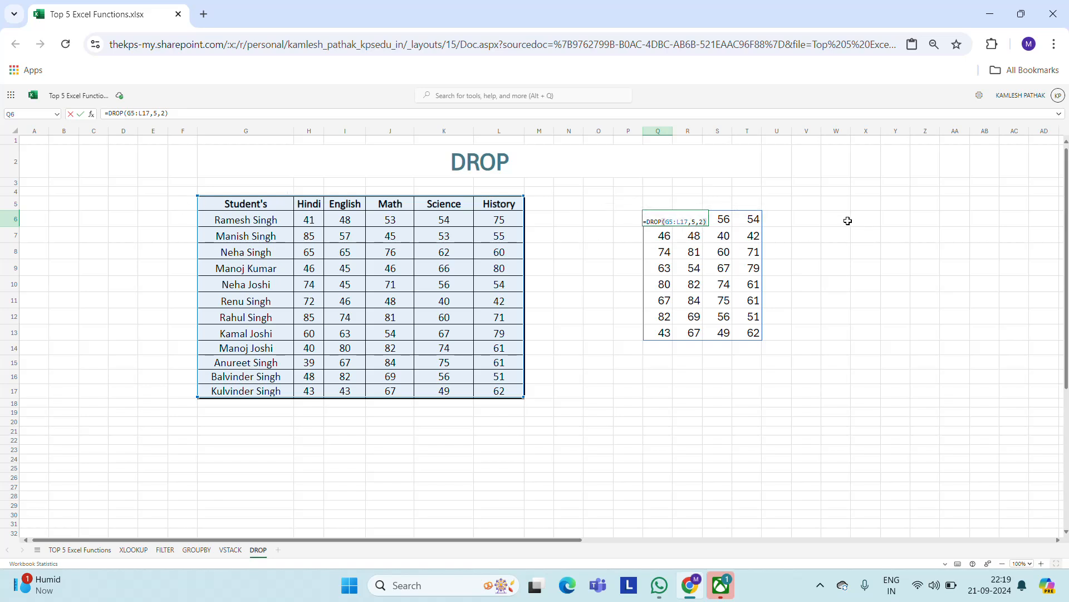
{"action": "key", "text": "Escape"}
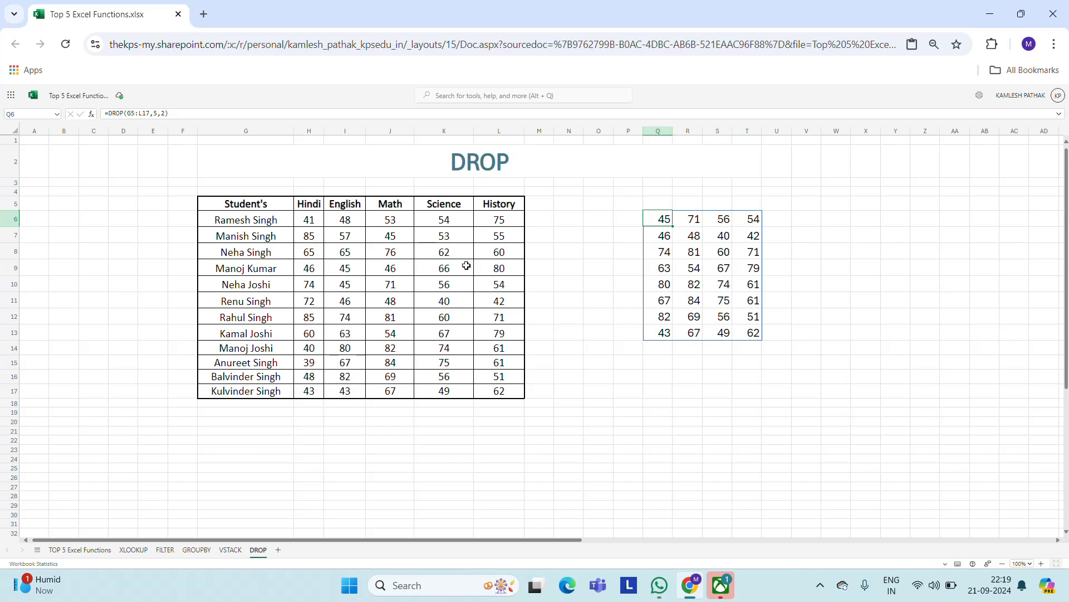
Select I10:L17 in the mark table to compare it with the DROP result.
{"action": "left_click", "coordinate": [354, 282]}
{"action": "key", "text": "shift+Right"}
{"action": "key", "text": "shift+Right"}
{"action": "key", "text": "shift+Right"}
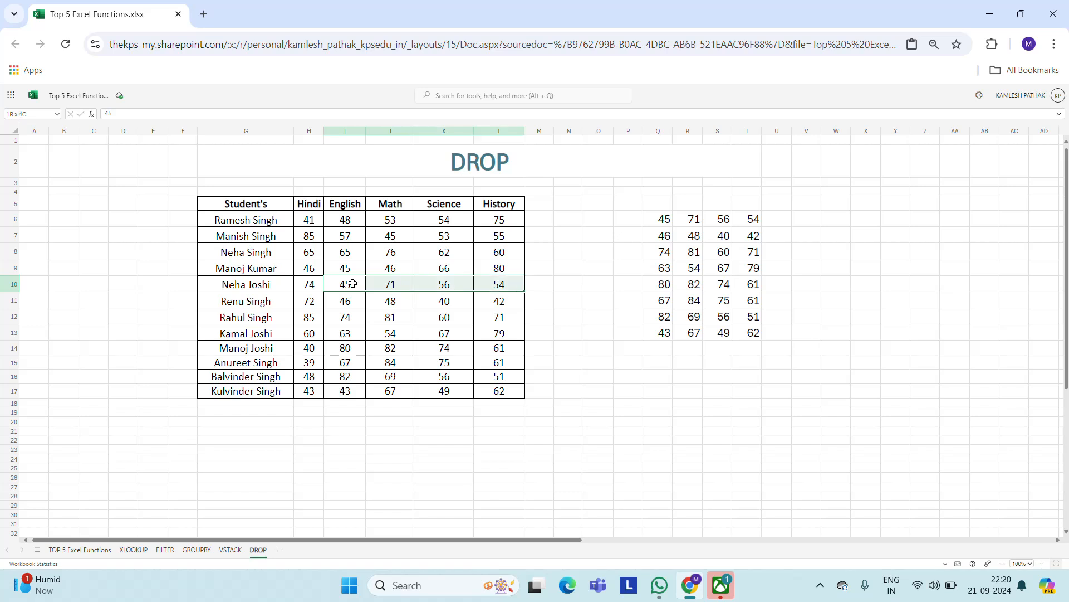
{"action": "key", "text": "shift+Down"}
{"action": "key", "text": "shift+Down"}
{"action": "key", "text": "shift+Down"}
{"action": "key", "text": "shift+Down"}
{"action": "key", "text": "shift+Down"}
{"action": "key", "text": "shift+Down"}
{"action": "key", "text": "shift+Down"}
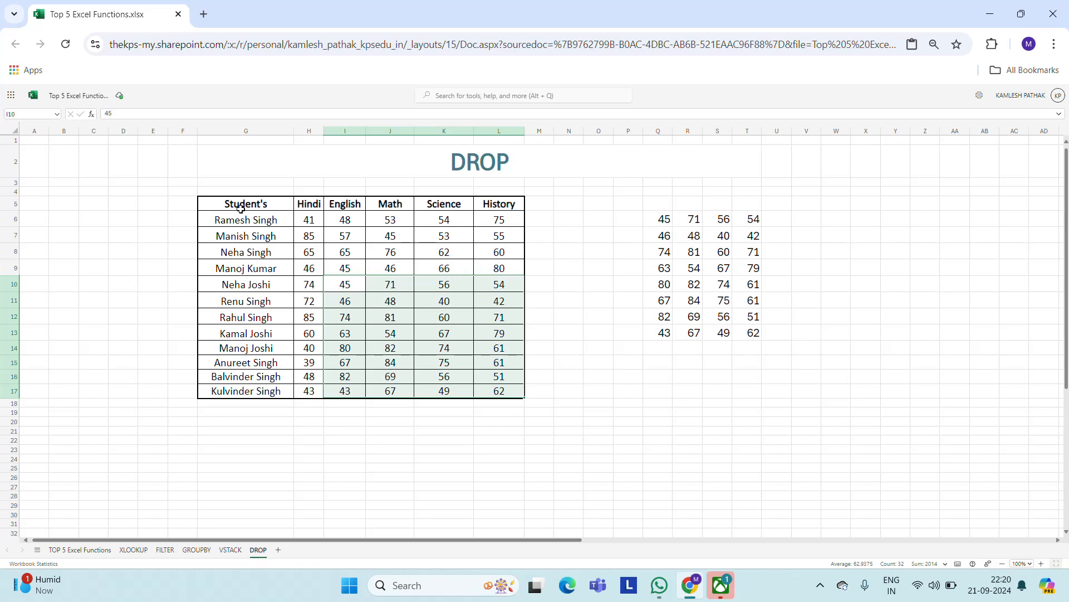
Check the DROP formula in Q6 once more and delete it from the cell.
{"action": "left_click", "coordinate": [673, 220]}
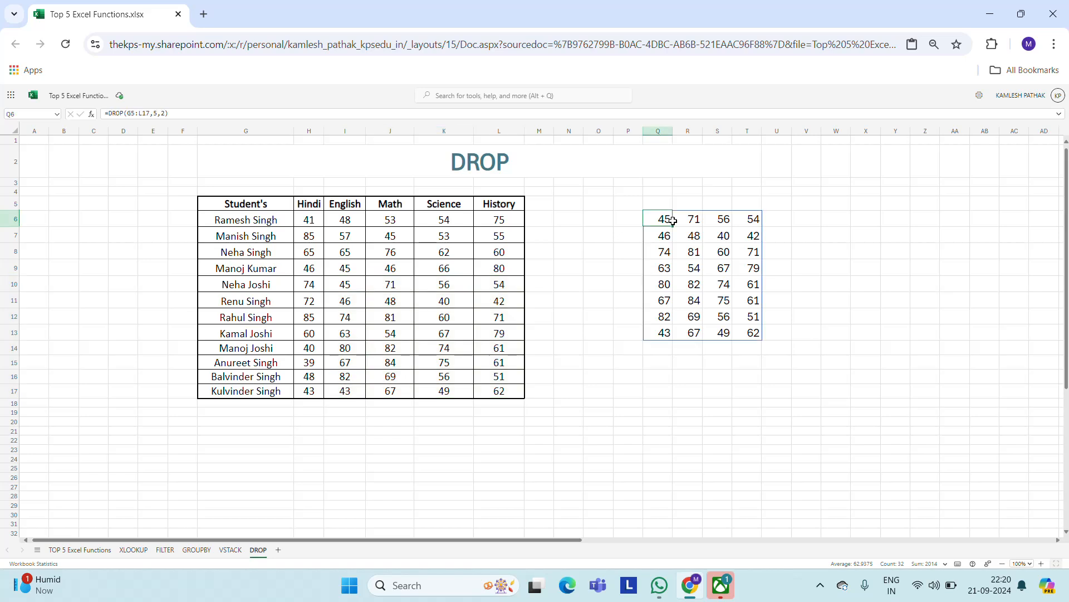
{"action": "double_click", "coordinate": [673, 220]}
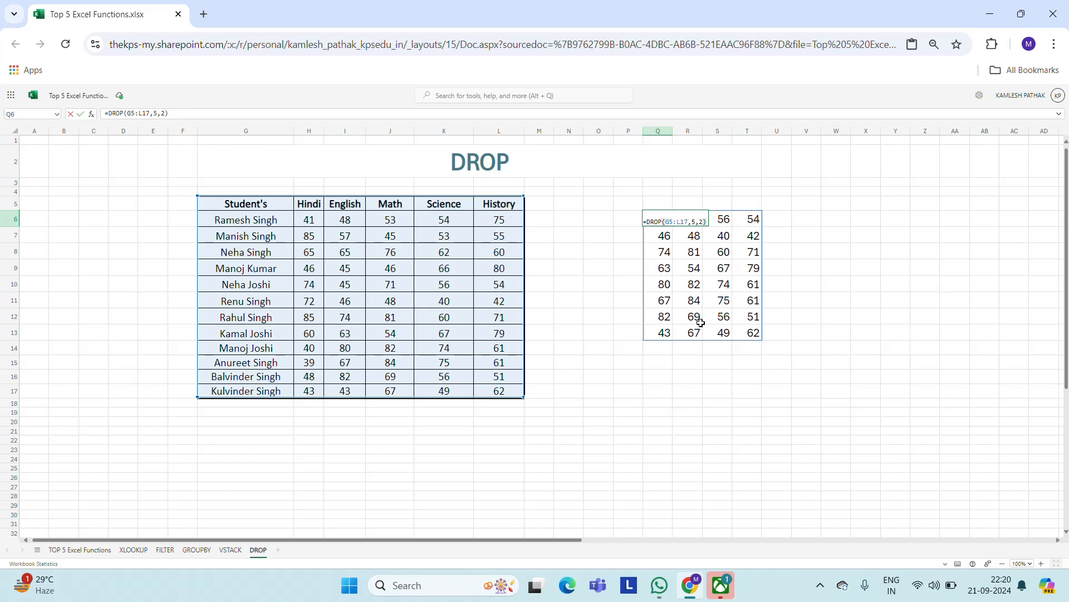
{"action": "key", "text": "ctrl+Return"}
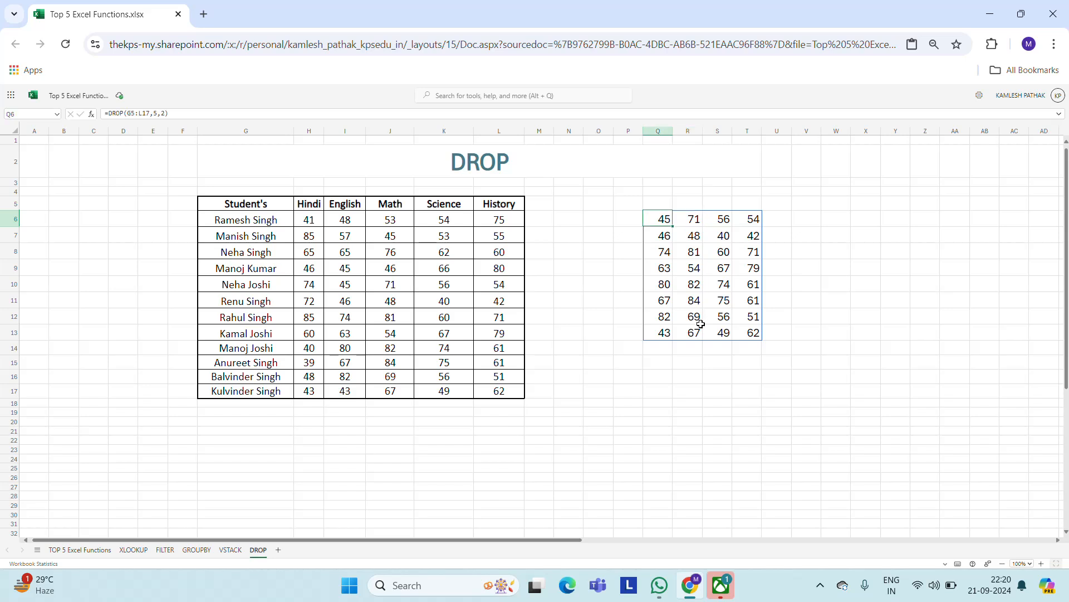
{"action": "key", "text": "Delete"}
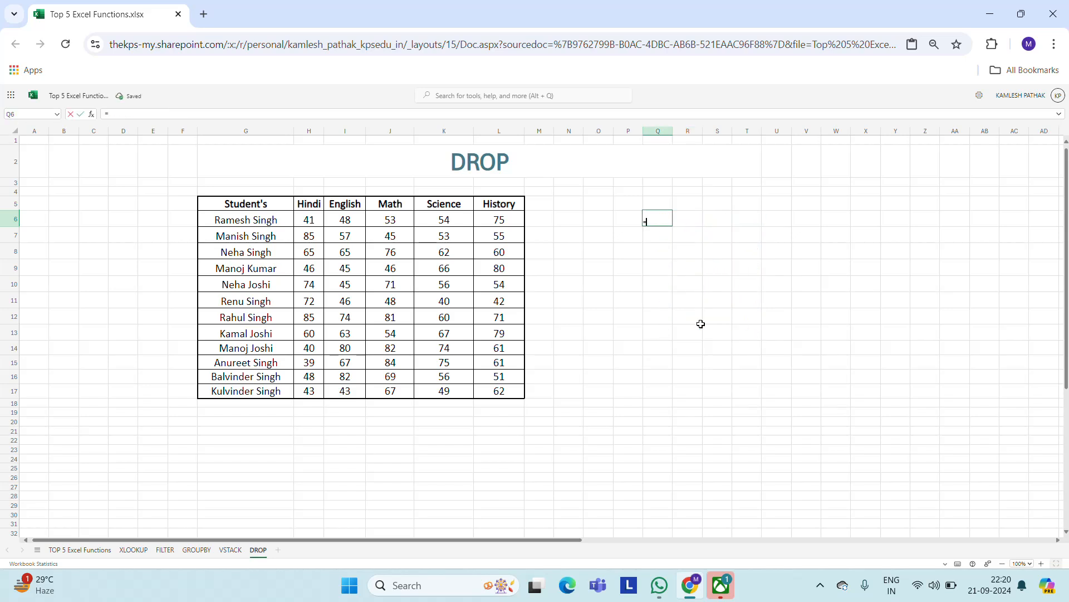
Start a DROP formula in Q6 with the whole student mark table G5:L17 as its array.
{"action": "type", "text": "=dr"}
{"action": "key", "text": "Tab"}
{"action": "key", "text": "Left"}
{"action": "key", "text": "Left"}
{"action": "key", "text": "Left"}
{"action": "key", "text": "Left"}
{"action": "key", "text": "Left"}
{"action": "key", "text": "Left"}
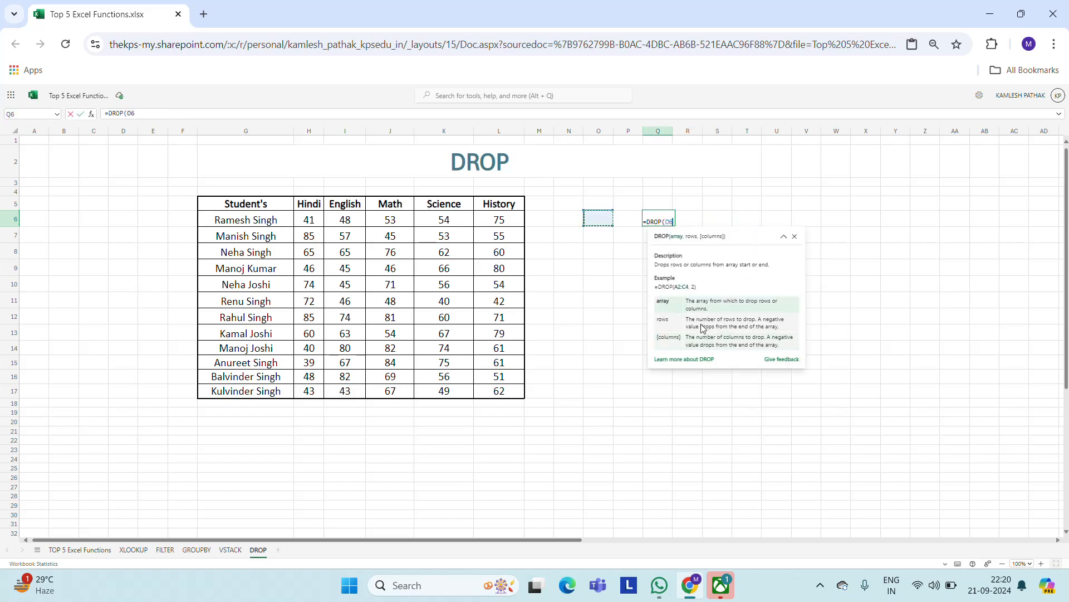
{"action": "key", "text": "Left"}
{"action": "key", "text": "Up"}
{"action": "key", "text": "Left"}
{"action": "key", "text": "Left"}
{"action": "key", "text": "Left"}
{"action": "key", "text": "Left"}
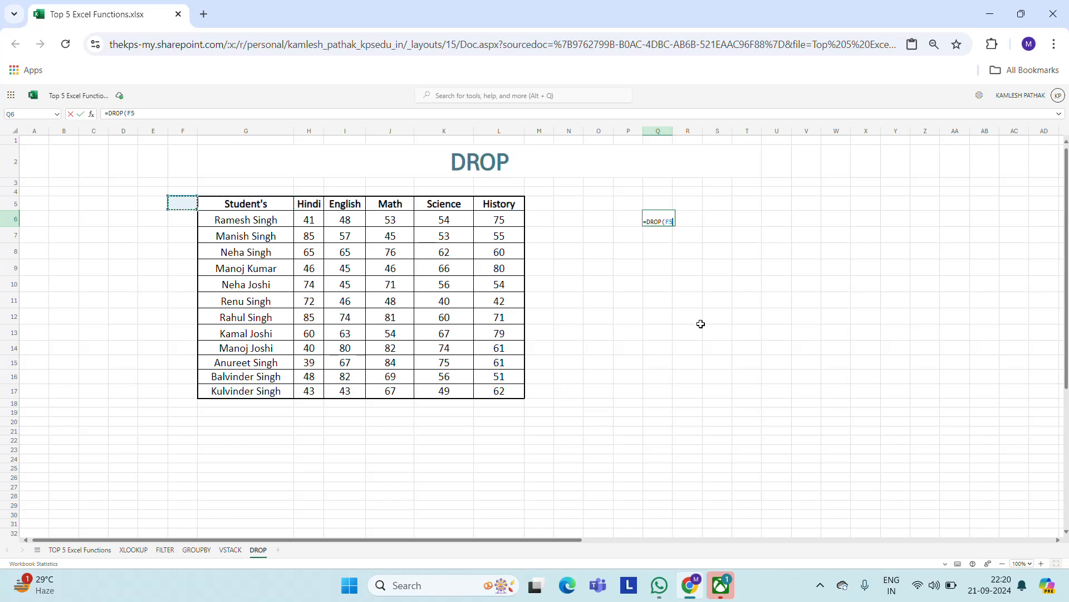
{"action": "key", "text": "Right"}
{"action": "key", "text": "ctrl+shift+Right"}
{"action": "key", "text": "ctrl+shift+Down"}
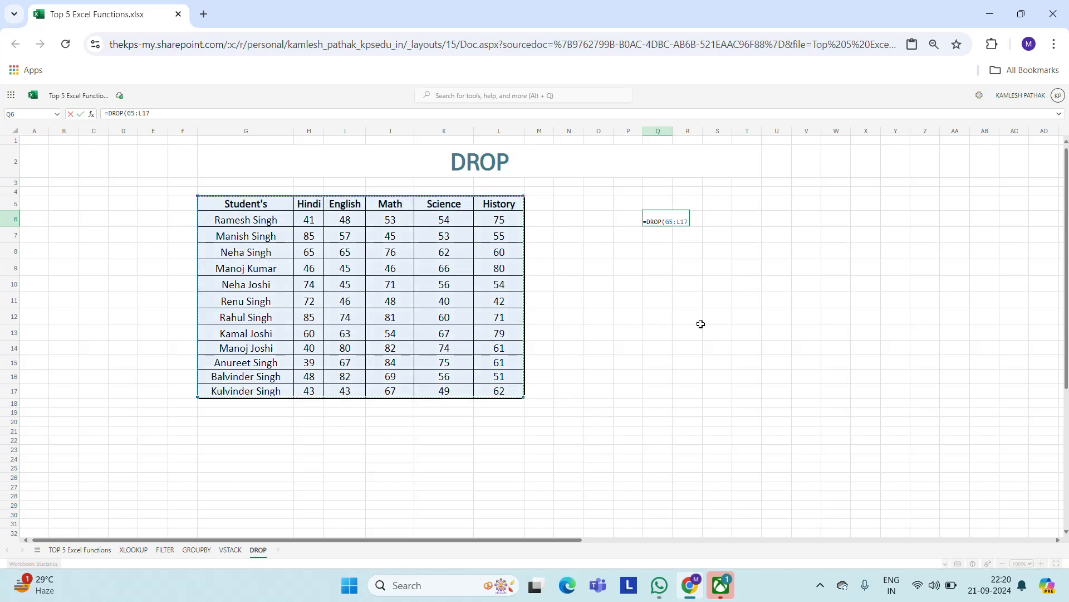
Complete the DROP formula in Q6 with 2 rows and 0 columns to drop.
{"action": "type", "text": ",2"}
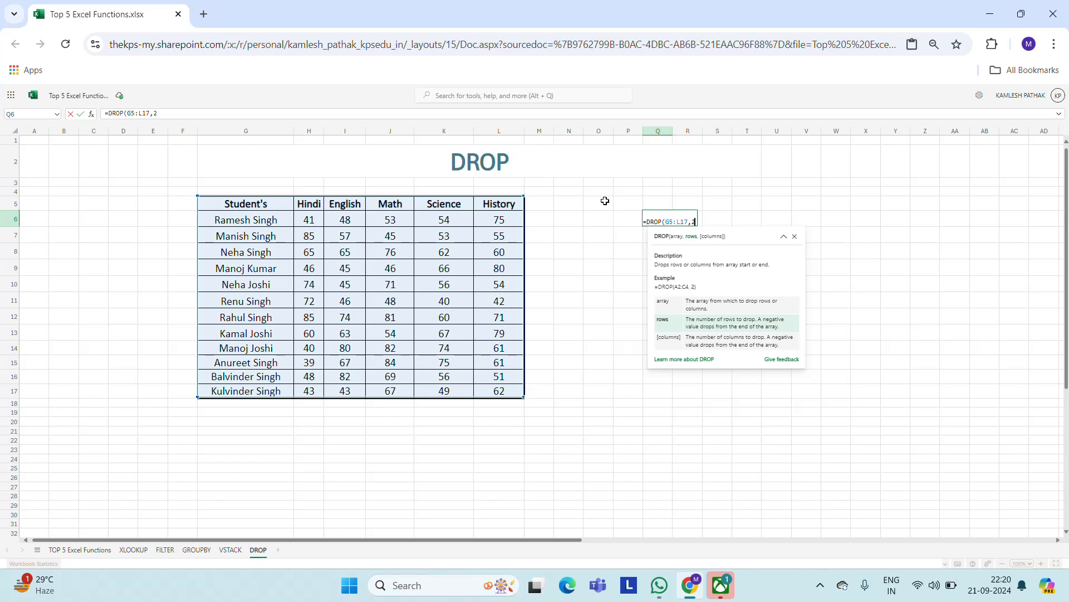
{"action": "type", "text": ",0"}
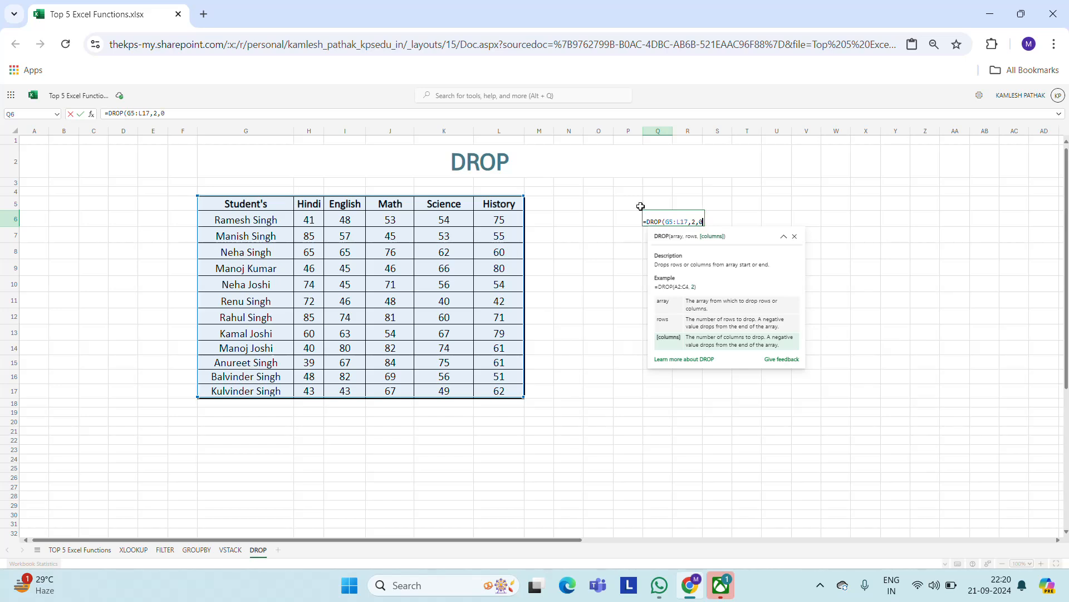
{"action": "key", "text": "Return"}
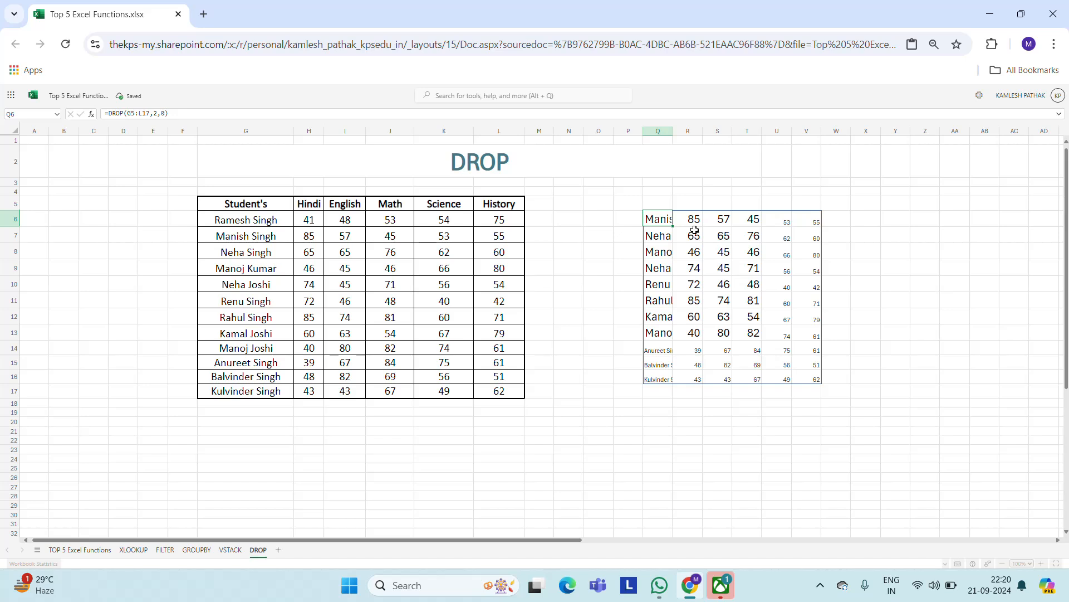
Try to apply one font size to the whole spilled DROP result Q6:V16.
{"action": "key", "text": "shift+Right"}
{"action": "key", "text": "shift+Right"}
{"action": "key", "text": "shift+Right"}
{"action": "key", "text": "shift+Right"}
{"action": "key", "text": "shift+Right"}
{"action": "key", "text": "ctrl+shift+Down"}
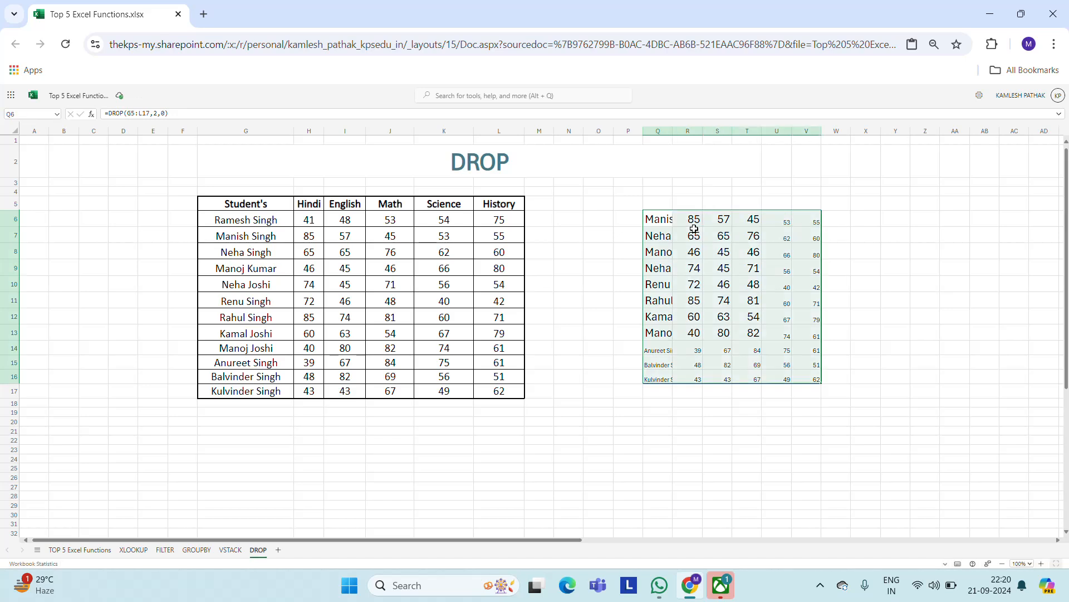
{"action": "left_click", "coordinate": [187, 105]}
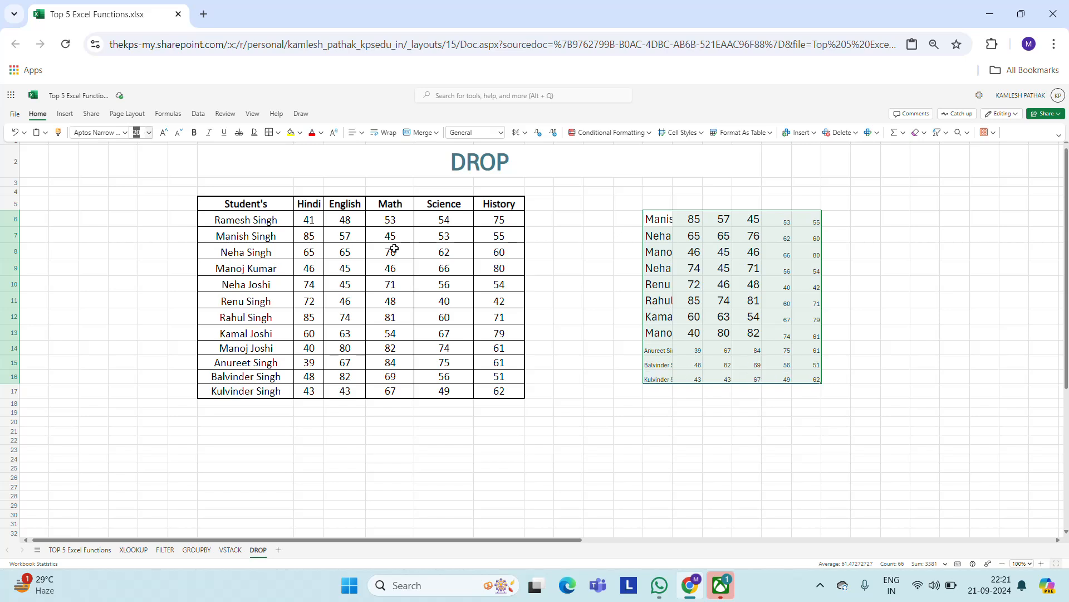
{"action": "key", "text": "Up"}
{"action": "key", "text": "Up"}
{"action": "key", "text": "Up"}
{"action": "key", "text": "Up"}
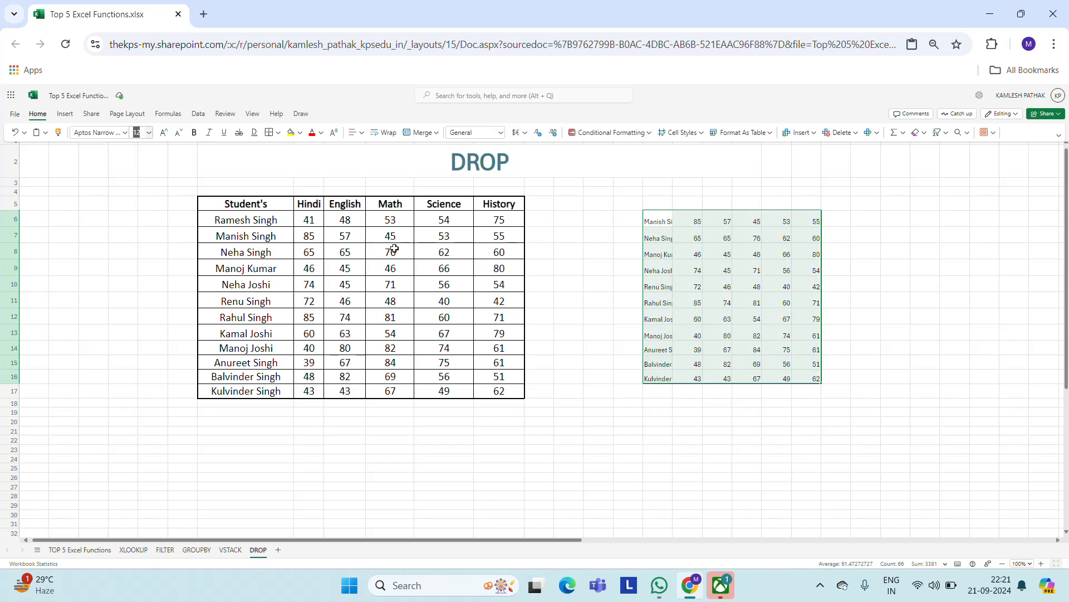
{"action": "key", "text": "Down"}
{"action": "key", "text": "Down"}
{"action": "key", "text": "Down"}
{"action": "key", "text": "Down"}
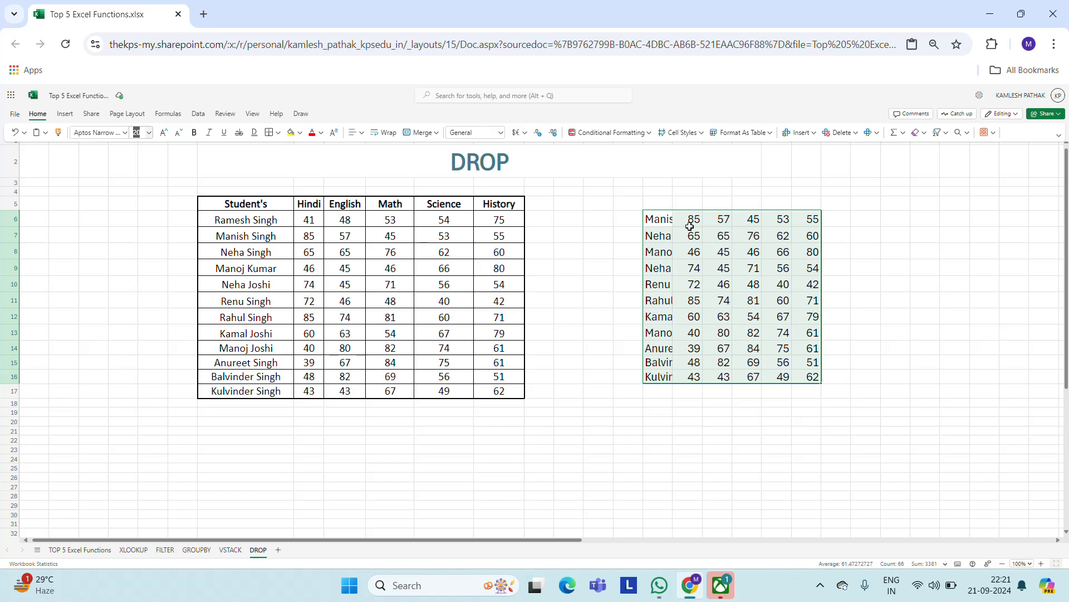
{"action": "left_click", "coordinate": [659, 180]}
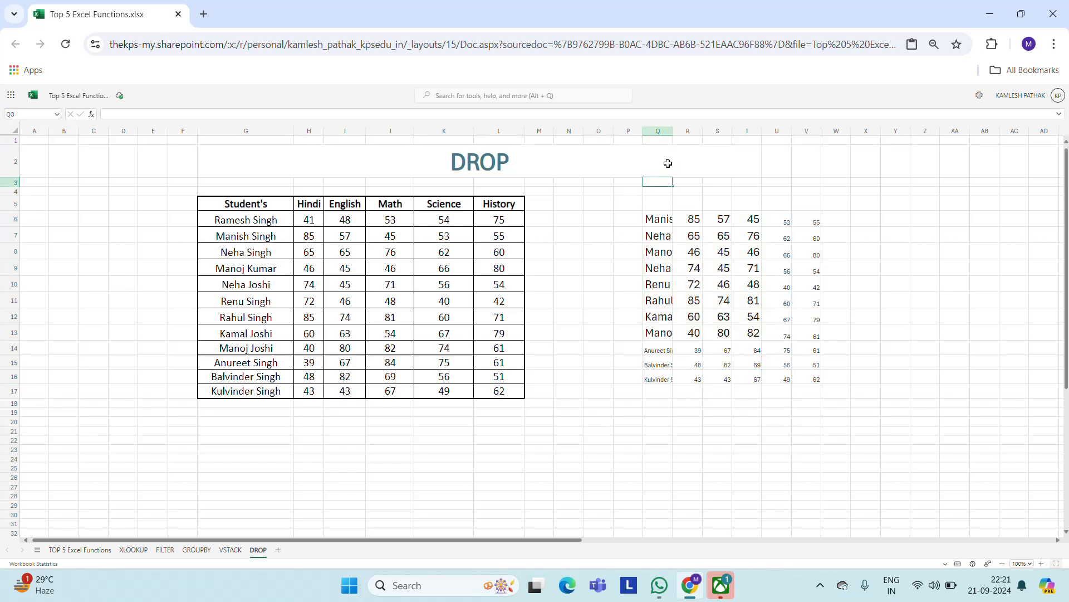
Autofit column Q to the student names and widen columns U and V.
{"action": "double_click", "coordinate": [672, 132]}
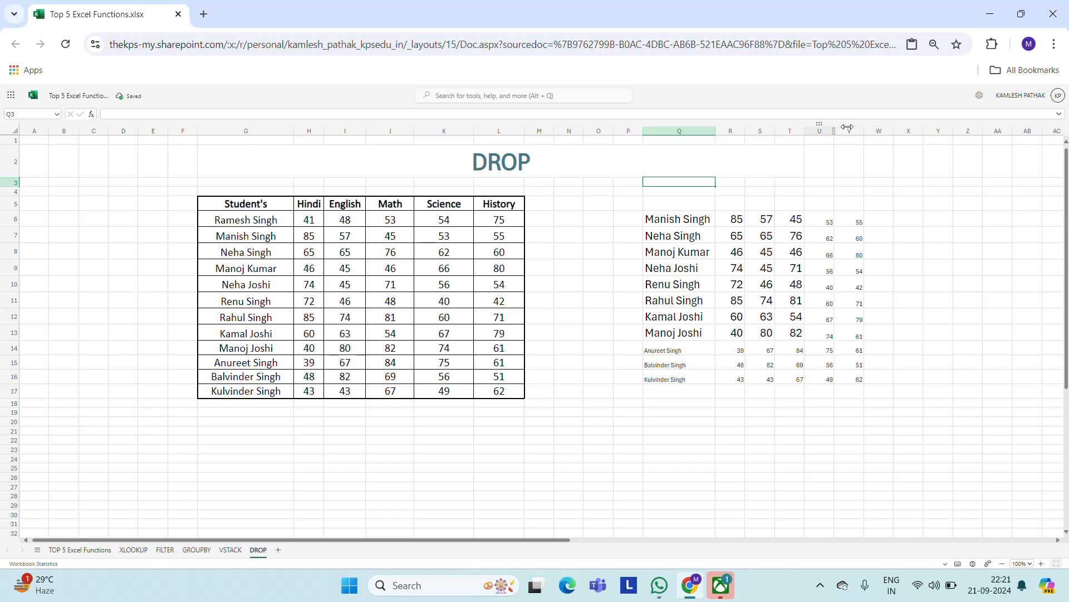
{"action": "left_click_drag", "start_coordinate": [848, 129], "coordinate": [920, 128]}
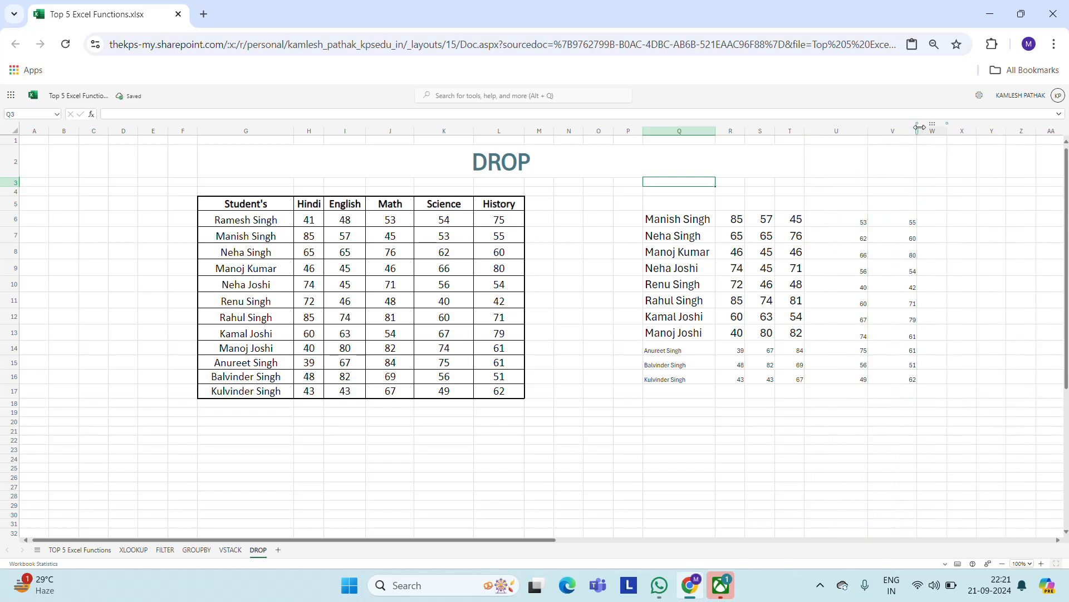
Select the last three rows of the spilled DROP result, Q14:V16.
{"action": "left_click", "coordinate": [807, 226]}
{"action": "key", "text": "Left"}
{"action": "key", "text": "Left"}
{"action": "key", "text": "Left"}
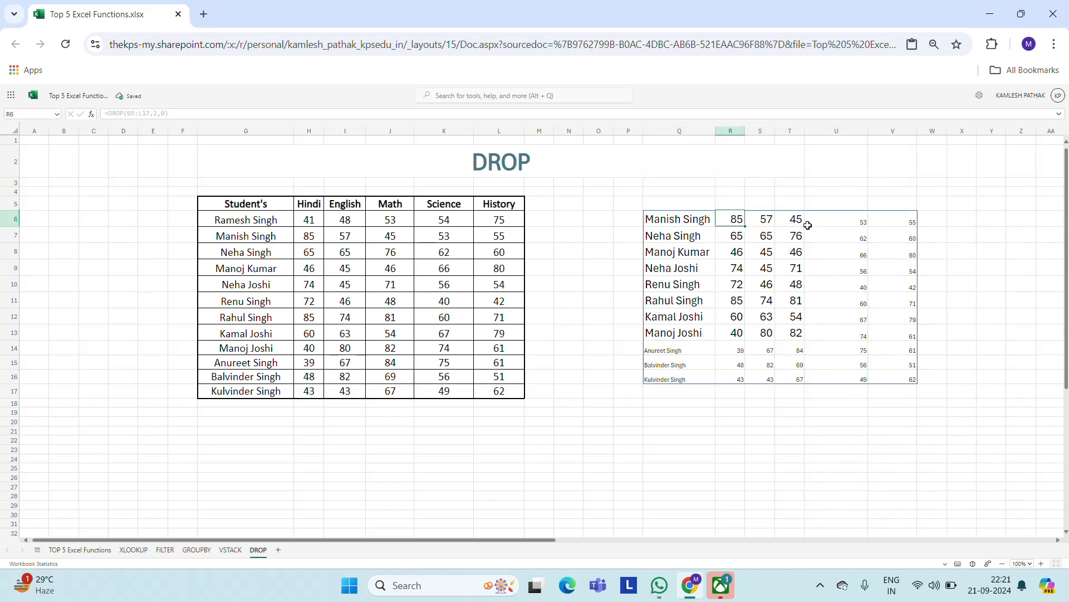
{"action": "key", "text": "Left"}
{"action": "key", "text": "Down"}
{"action": "key", "text": "Down"}
{"action": "key", "text": "Down"}
{"action": "key", "text": "Down"}
{"action": "key", "text": "Down"}
{"action": "key", "text": "Down"}
{"action": "key", "text": "Down"}
{"action": "key", "text": "Down"}
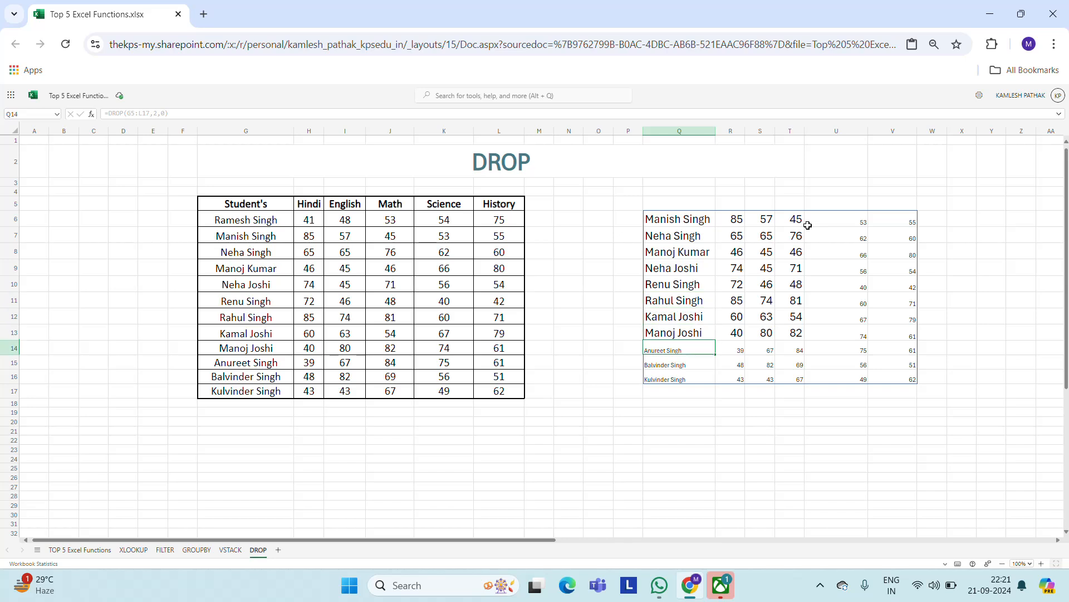
{"action": "key", "text": "shift+Down"}
{"action": "key", "text": "shift+Down"}
{"action": "key", "text": "shift+Right"}
{"action": "key", "text": "shift+Right"}
{"action": "key", "text": "shift+Right"}
{"action": "key", "text": "shift+Right"}
{"action": "key", "text": "shift+Right"}
{"action": "key", "text": "shift+Up"}
{"action": "key", "text": "shift+Up"}
{"action": "key", "text": "shift+Up"}
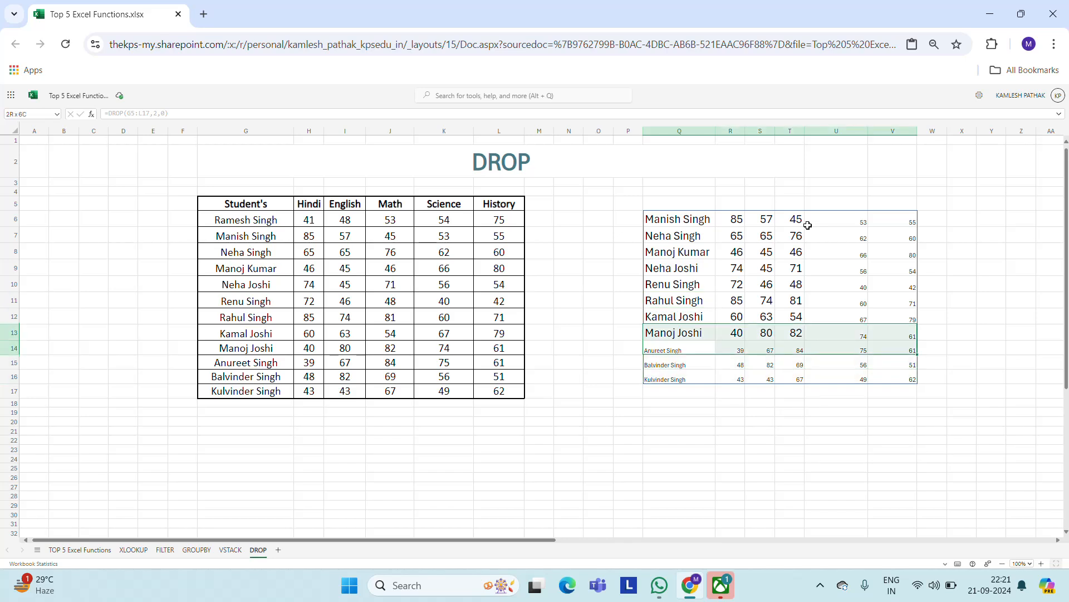
{"action": "key", "text": "shift+Down"}
{"action": "key", "text": "shift+Down"}
{"action": "key", "text": "shift+Down"}
Change the font of the whole spilled DROP result Q6:V16 to Angsana New.
{"action": "key", "text": "Up"}
{"action": "key", "text": "Up"}
{"action": "key", "text": "Up"}
{"action": "key", "text": "Up"}
{"action": "key", "text": "Up"}
{"action": "key", "text": "Up"}
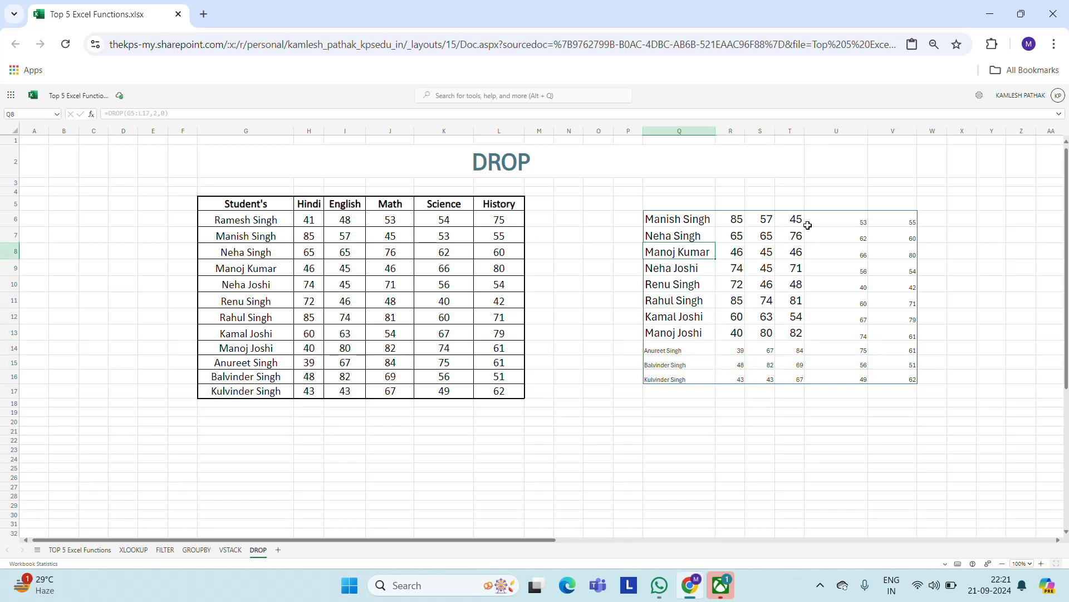
{"action": "key", "text": "Up"}
{"action": "key", "text": "Up"}
{"action": "key", "text": "ctrl+shift+Down"}
{"action": "key", "text": "ctrl+shift+Right"}
{"action": "mouse_move", "coordinate": [182, 113]}
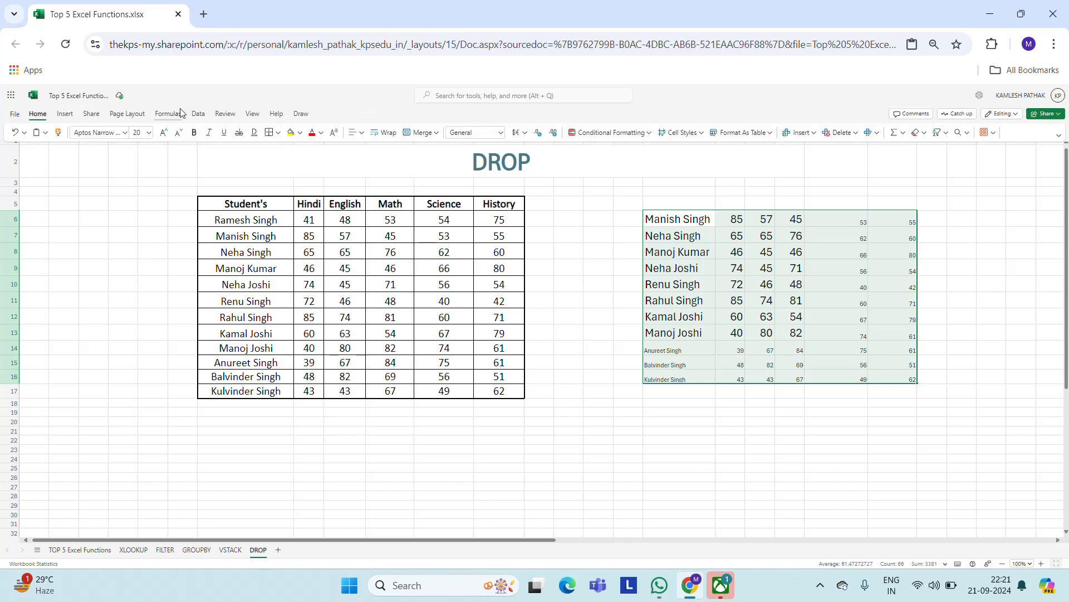
{"action": "left_click", "coordinate": [146, 132]}
{"action": "left_click", "coordinate": [124, 132]}
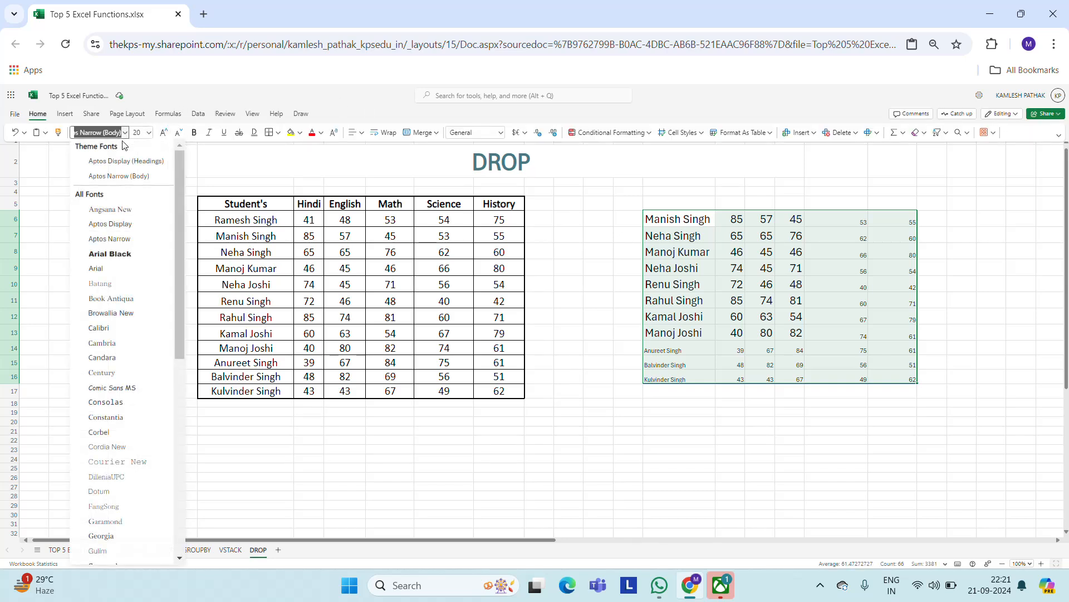
{"action": "left_click", "coordinate": [111, 212]}
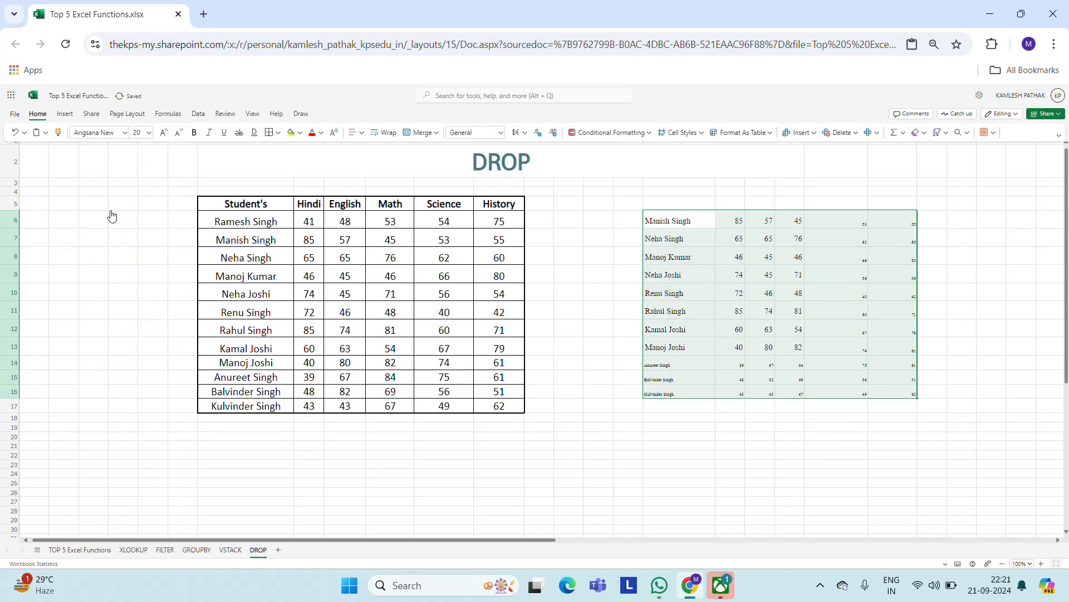
Set the font size of the spilled DROP result Q6:V16 to 22.
{"action": "left_click", "coordinate": [142, 134]}
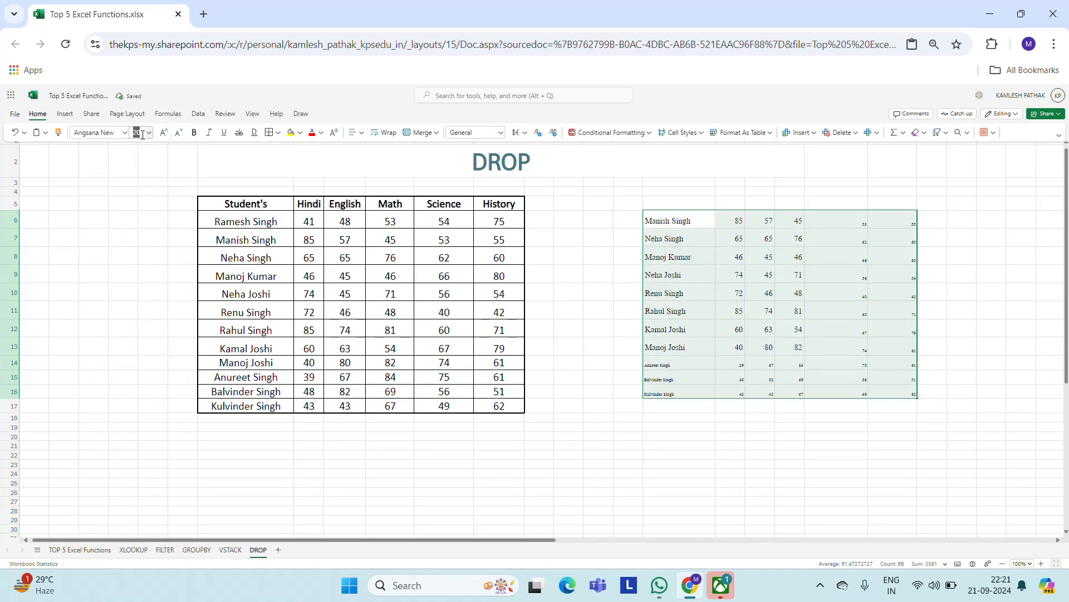
{"action": "type", "text": "22"}
{"action": "key", "text": "Return"}
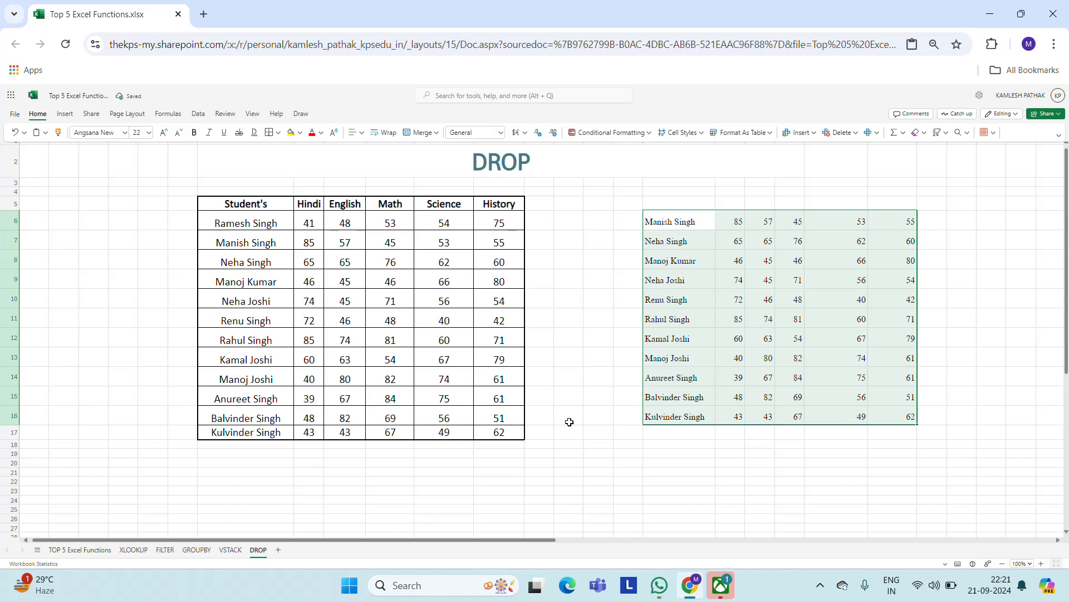
{"action": "left_click", "coordinate": [852, 434]}
Return to Q6 and review the array, rows and columns arguments of its DROP formula without editing it.
{"action": "left_click", "coordinate": [834, 237]}
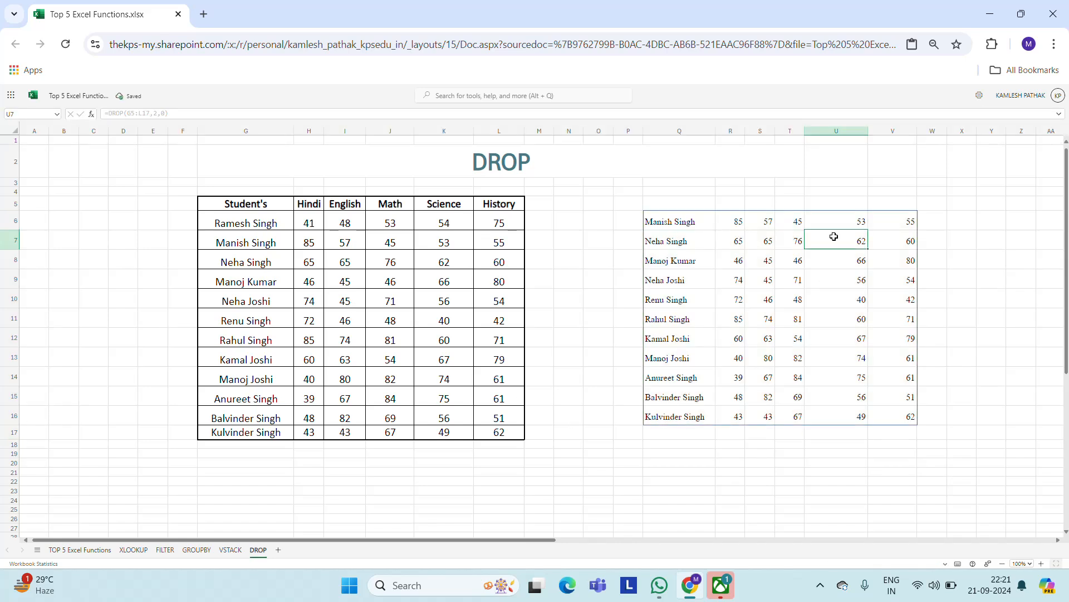
{"action": "key", "text": "Up"}
{"action": "key", "text": "Up"}
{"action": "key", "text": "Up"}
{"action": "key", "text": "Up"}
{"action": "key", "text": "Up"}
{"action": "key", "text": "Up"}
{"action": "key", "text": "Down"}
{"action": "key", "text": "Down"}
{"action": "key", "text": "Down"}
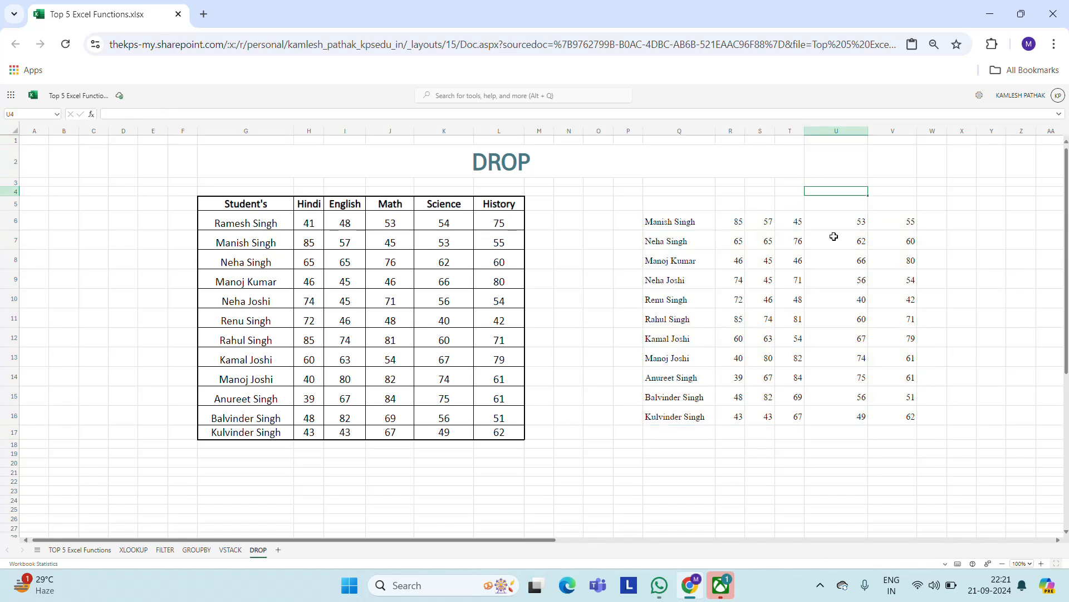
{"action": "key", "text": "Down"}
{"action": "key", "text": "Down"}
{"action": "key", "text": "Left"}
{"action": "key", "text": "Left"}
{"action": "key", "text": "Left"}
{"action": "key", "text": "Left"}
{"action": "key", "text": "Left"}
{"action": "key", "text": "Right"}
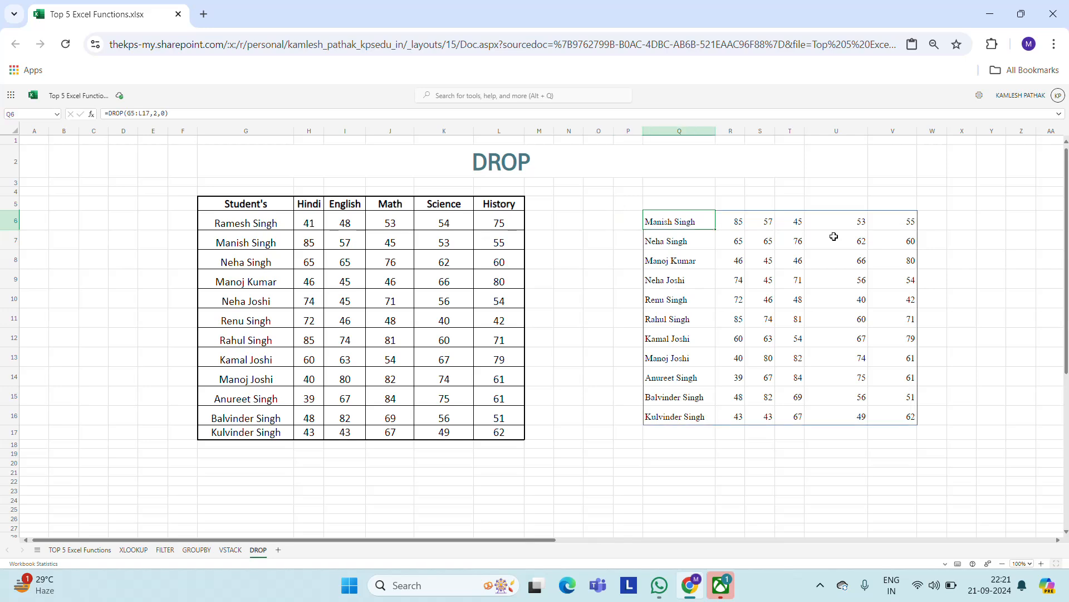
{"action": "key", "text": "F2"}
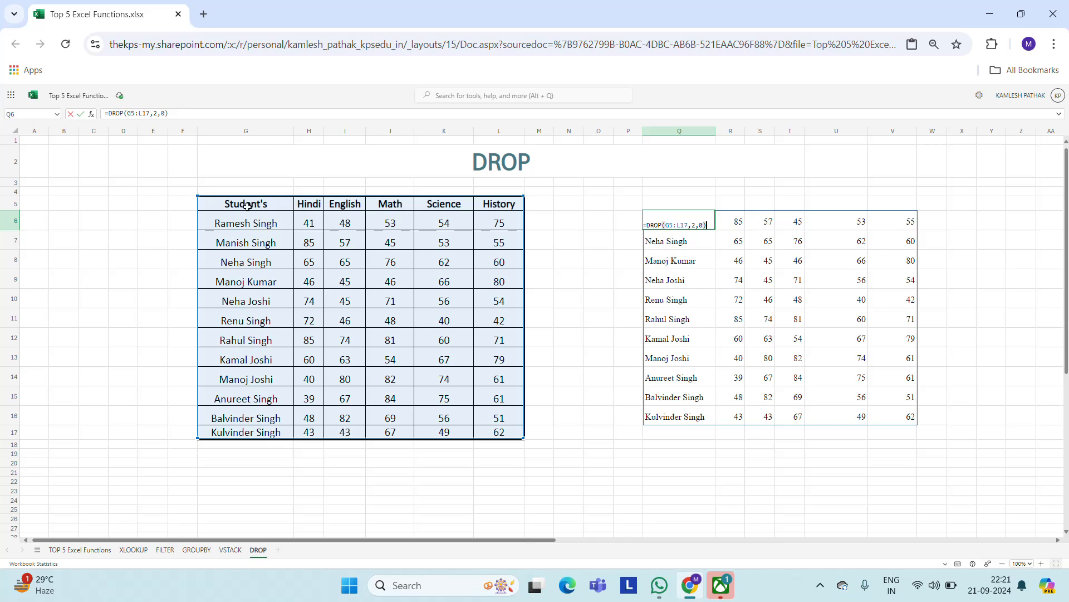
{"action": "key", "text": "ctrl+Return"}
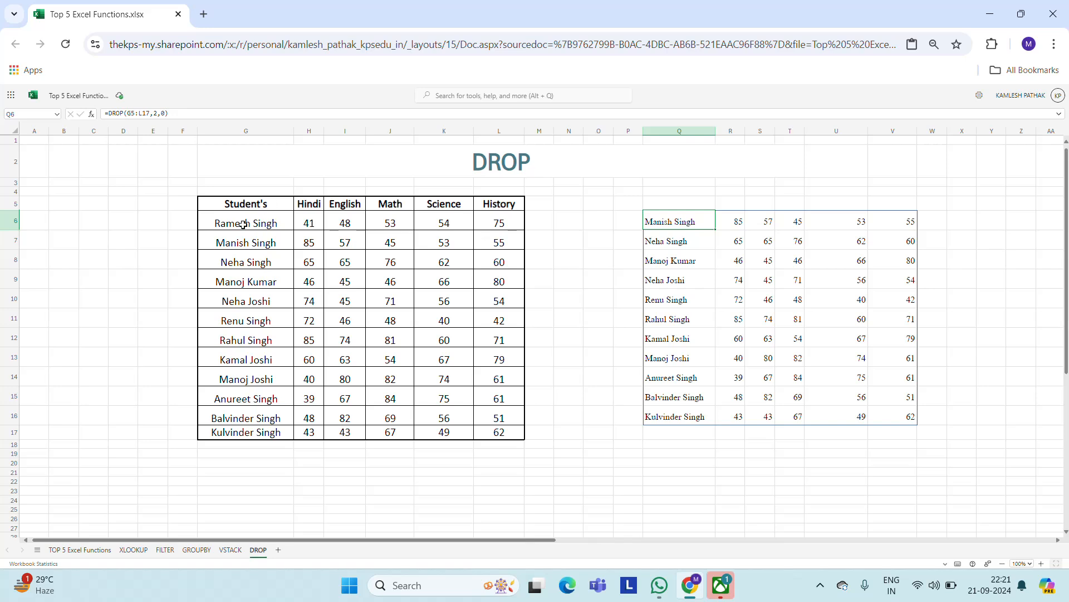
Select the first two rows of the mark table, G5:L6, to examine which rows DROP removes.
{"action": "left_click", "coordinate": [277, 205]}
{"action": "key", "text": "shift+Down"}
{"action": "key", "text": "shift+Right"}
{"action": "key", "text": "shift+Right"}
{"action": "key", "text": "shift+Right"}
{"action": "key", "text": "shift+Right"}
{"action": "key", "text": "shift+Right"}
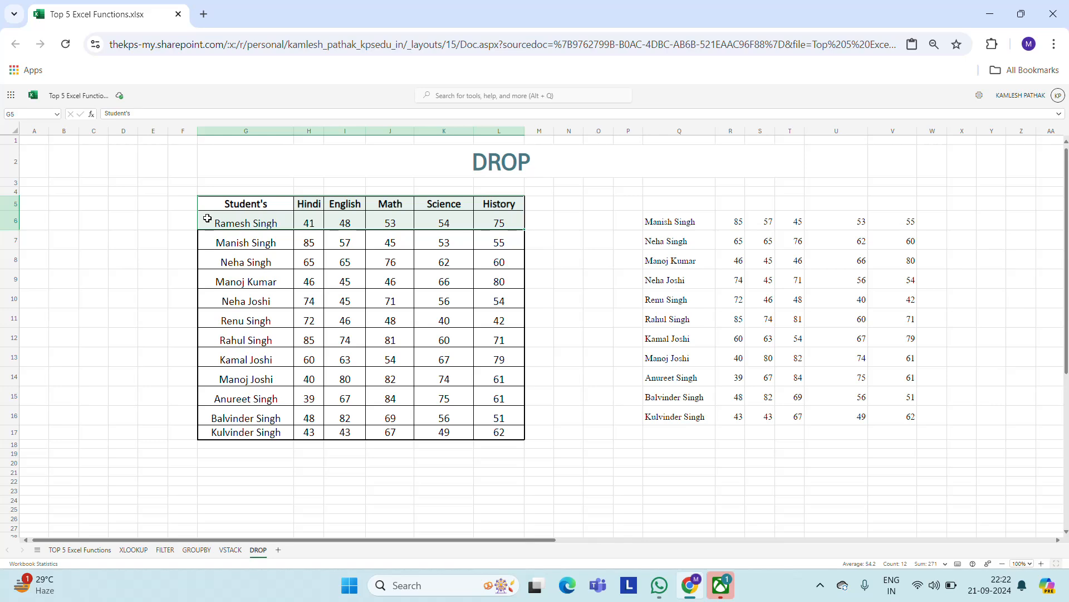
Change the columns argument of the DROP formula in Q6 to 2.
{"action": "left_click", "coordinate": [673, 218]}
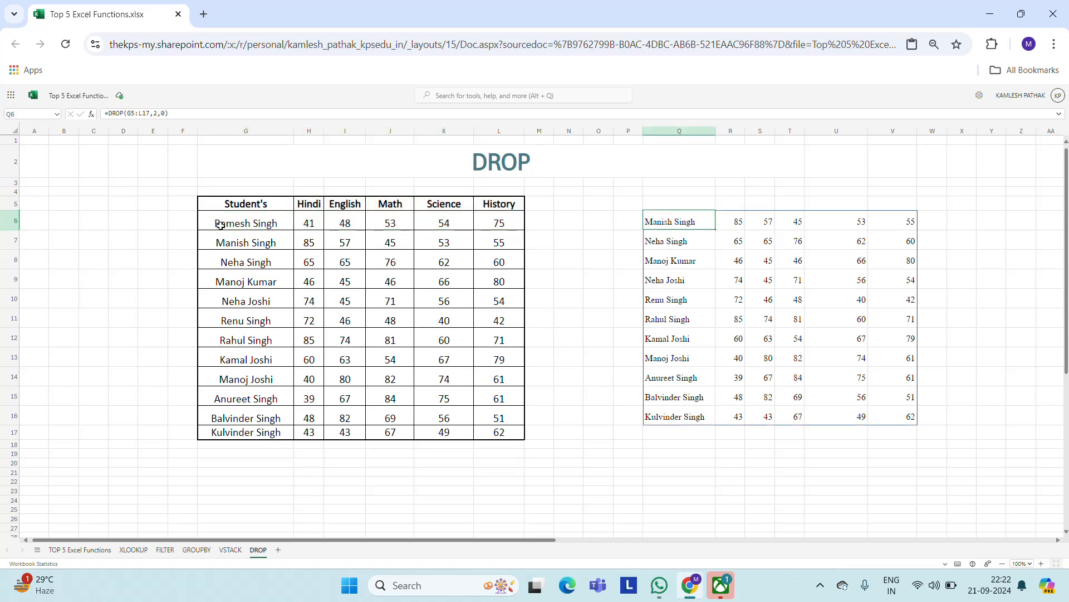
{"action": "key", "text": "F2"}
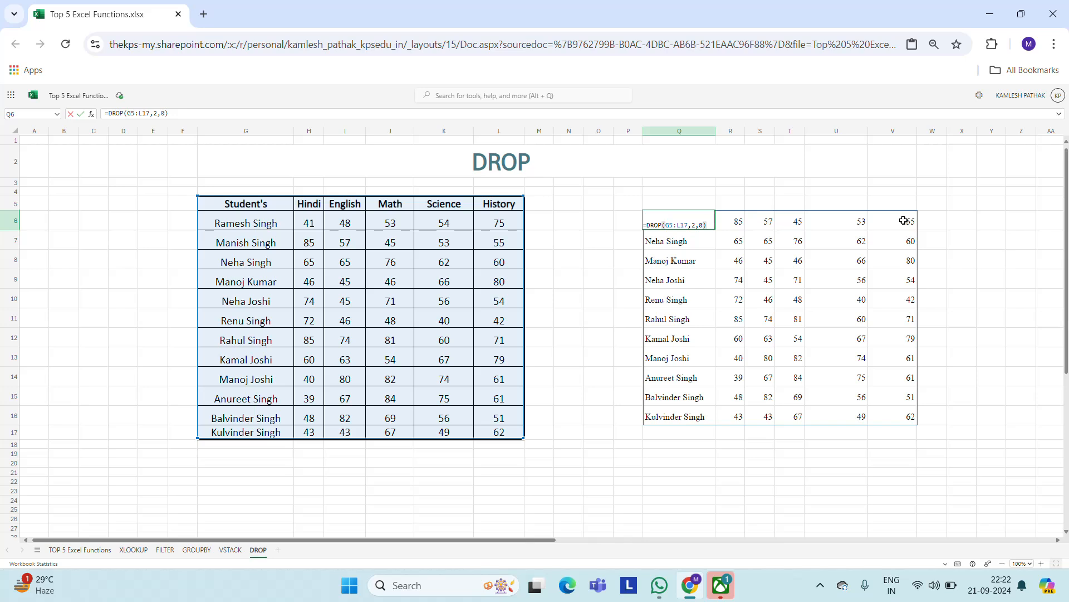
{"action": "key", "text": "BackSpace"}
{"action": "key", "text": "BackSpace"}
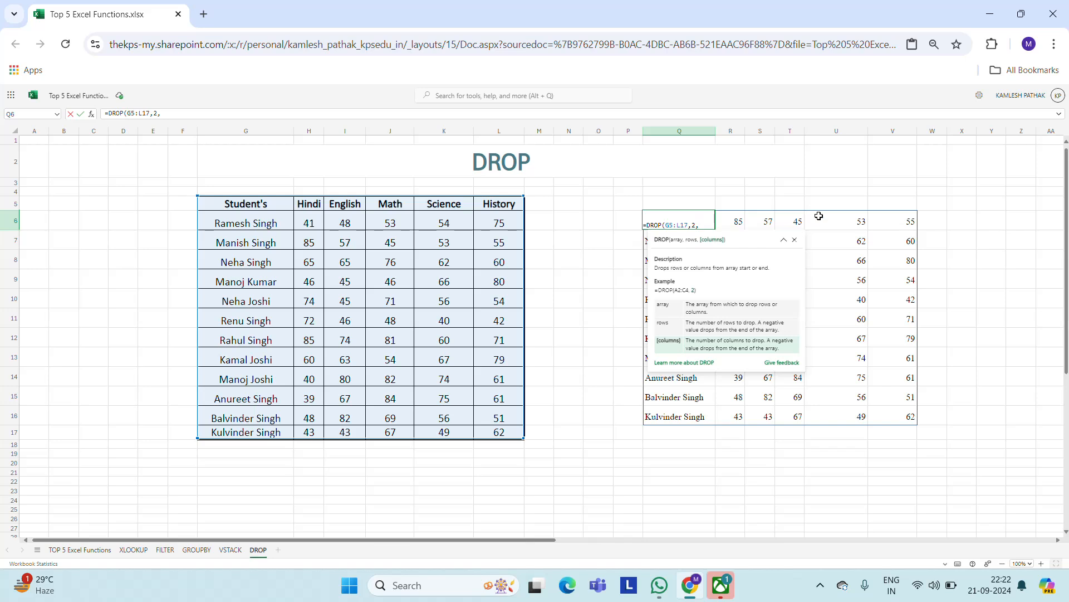
{"action": "type", "text": "2"}
{"action": "key", "text": "Return"}
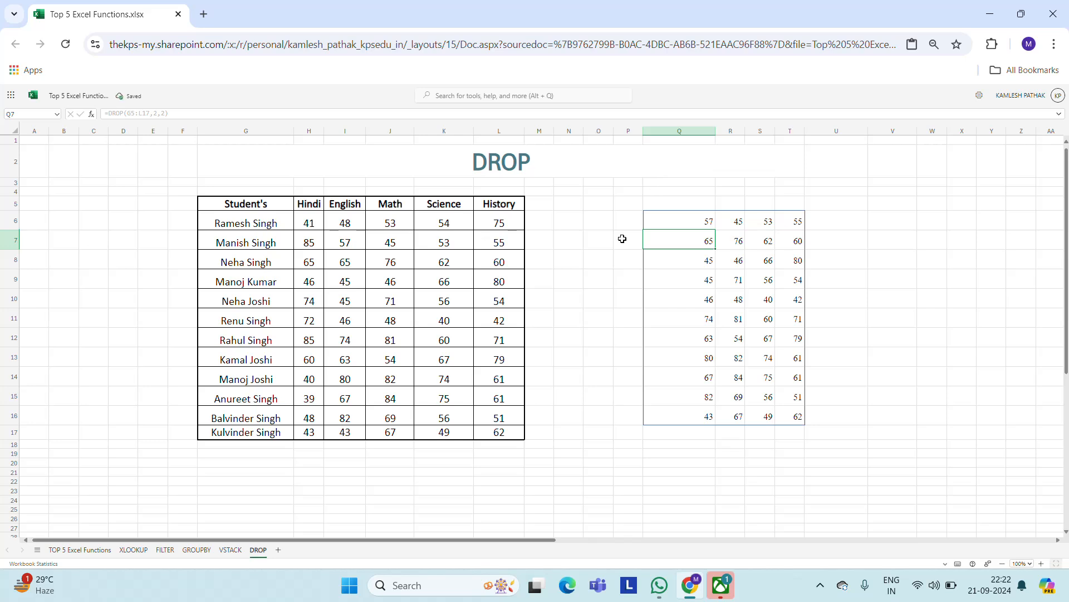
Select I7:L17 in the mark table to compare it with the DROP result.
{"action": "left_click", "coordinate": [347, 244]}
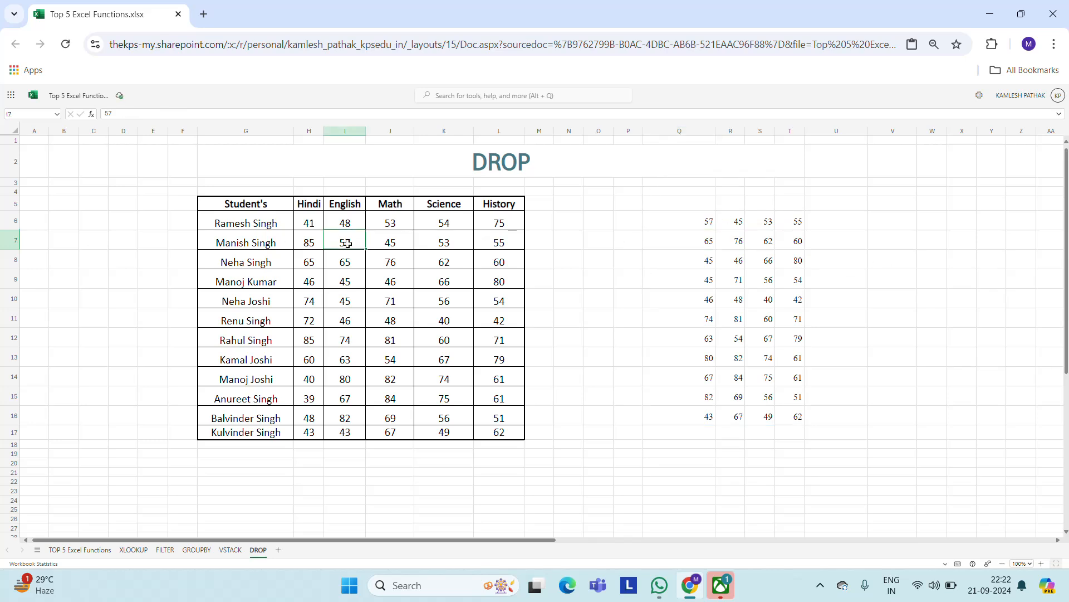
{"action": "key", "text": "shift+Right"}
{"action": "key", "text": "shift+Right"}
{"action": "key", "text": "shift+Right"}
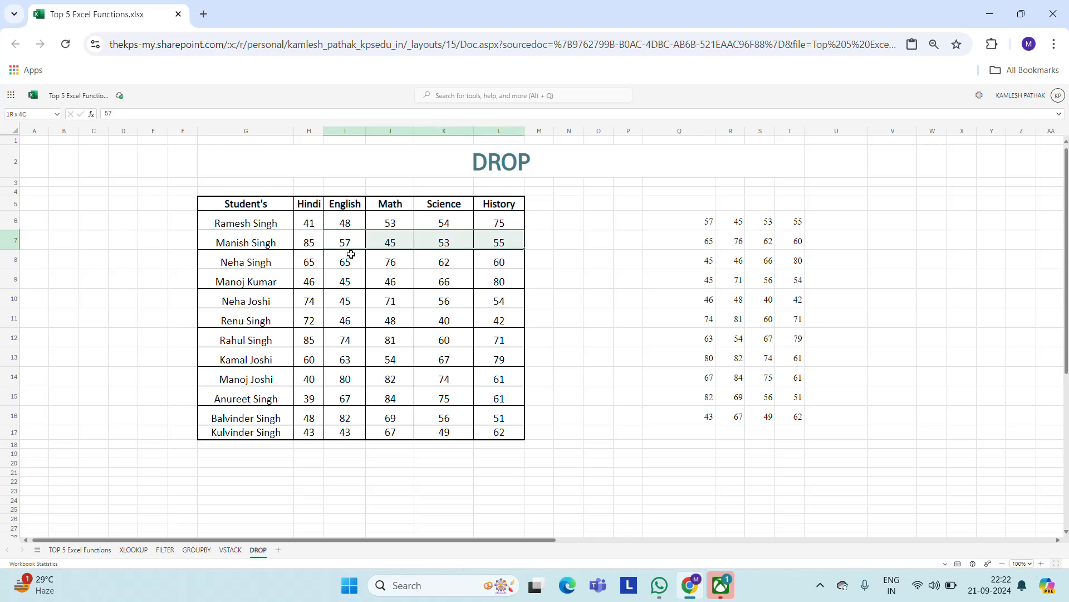
{"action": "key", "text": "ctrl+shift+Down"}
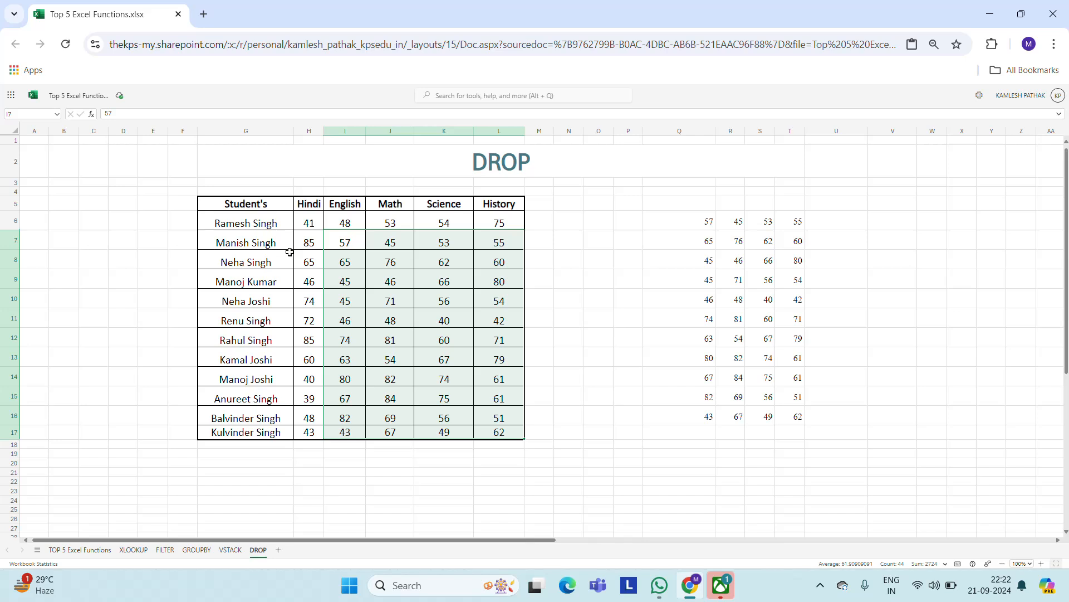
Reselect the marks block I7:L17 in the source table, and check it against the DROP output by selecting T6.
{"action": "left_click", "coordinate": [342, 243]}
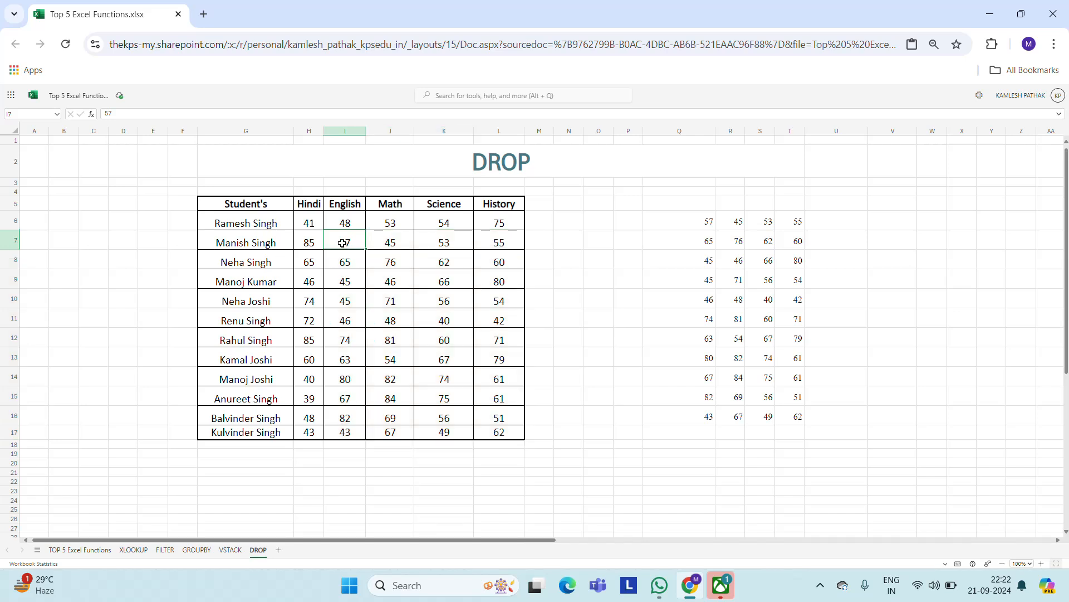
{"action": "key", "text": "shift+Right"}
{"action": "key", "text": "shift+Right"}
{"action": "key", "text": "shift+Right"}
{"action": "key", "text": "ctrl+shift+Down"}
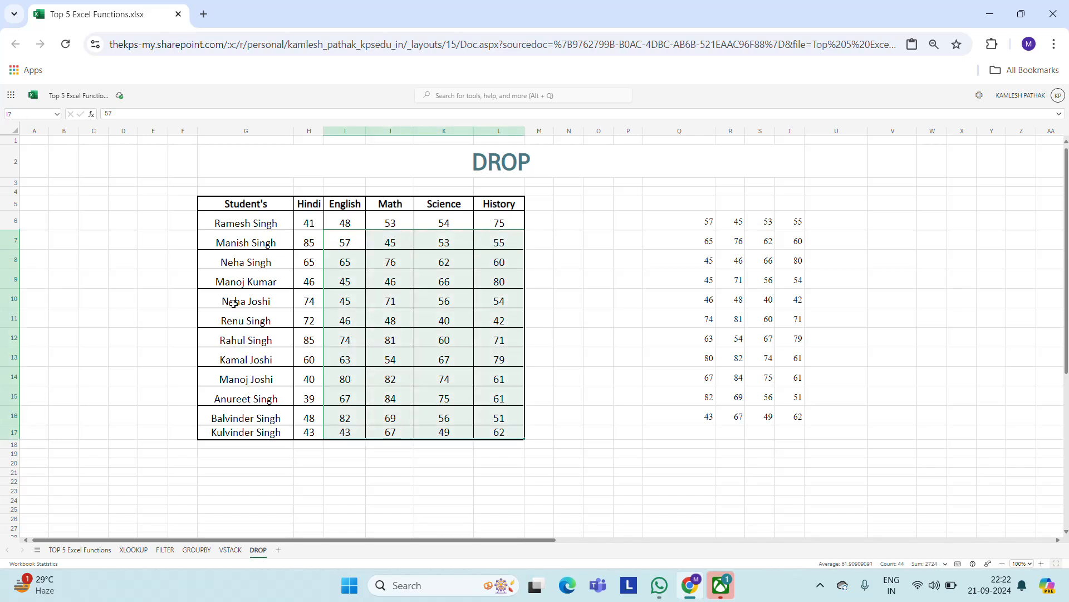
{"action": "left_click", "coordinate": [786, 228]}
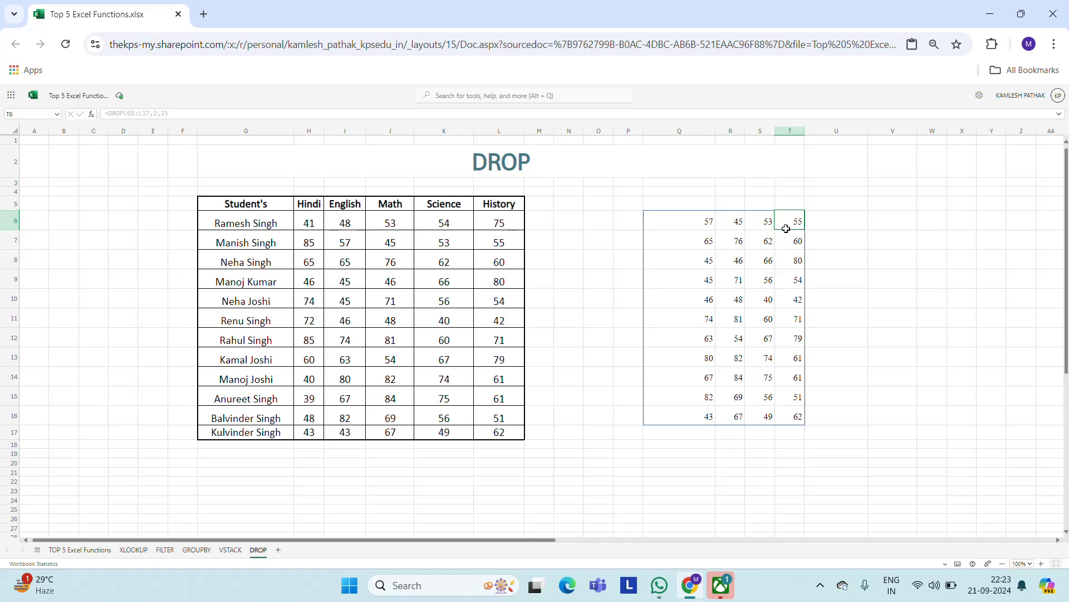
Return to the TOP 5 Excel Functions sheet to review the list of the five functions covered.
{"action": "left_click", "coordinate": [89, 550]}
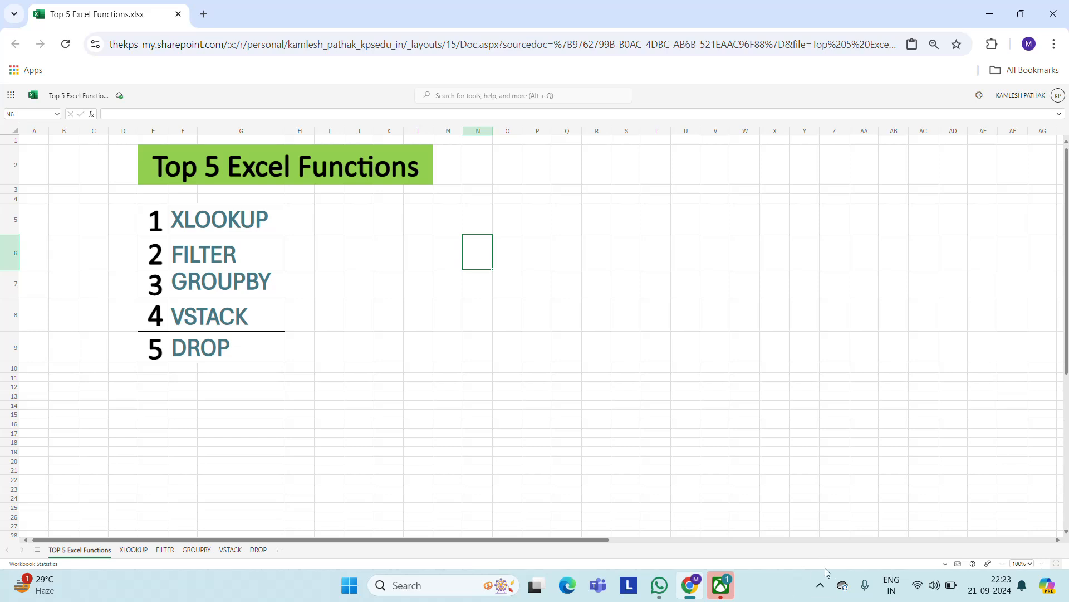
{"action": "left_click", "coordinate": [820, 585]}
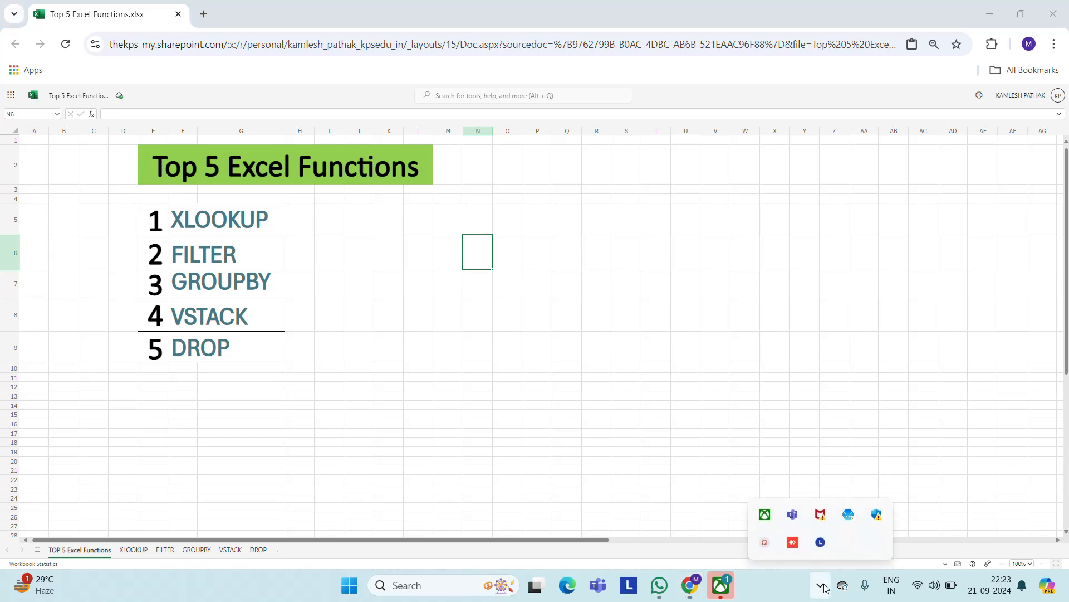
{"action": "left_click", "coordinate": [765, 543]}
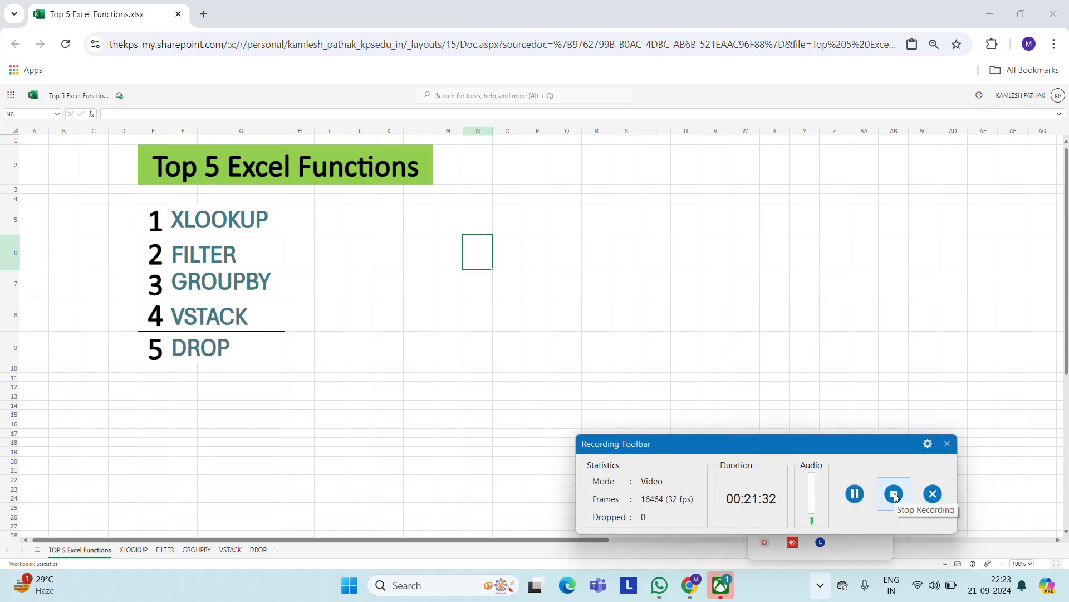